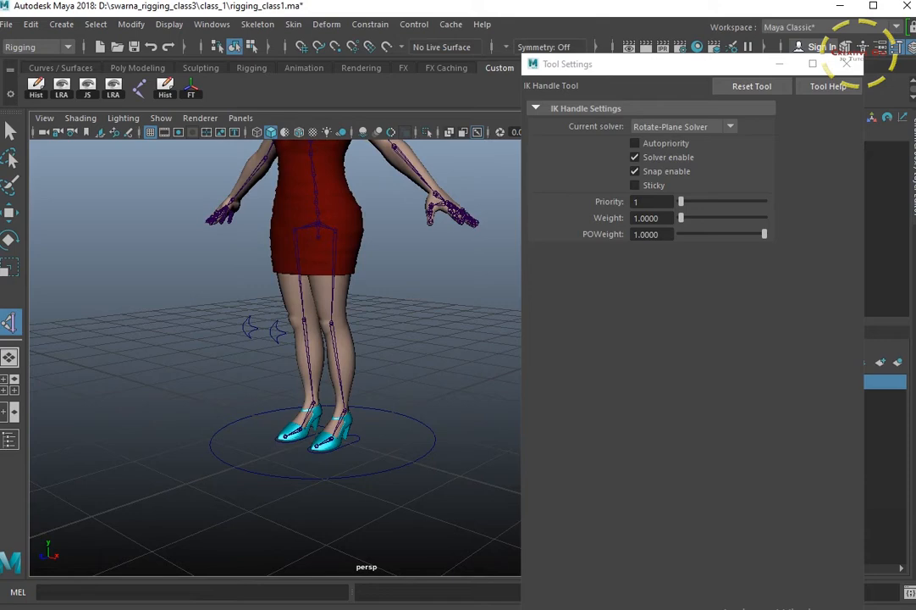
Create a Rotate-Plane Solver IK handle from the left hip joint to the left ankle joint and close the tool settings
scroll(321, 355, "up", 1)
left_click(331, 222)
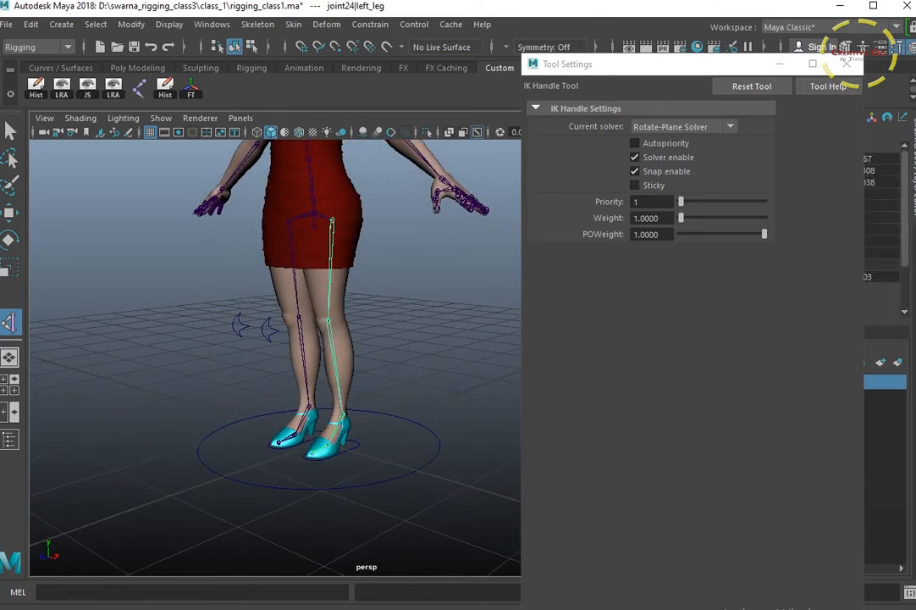
left_click(342, 415)
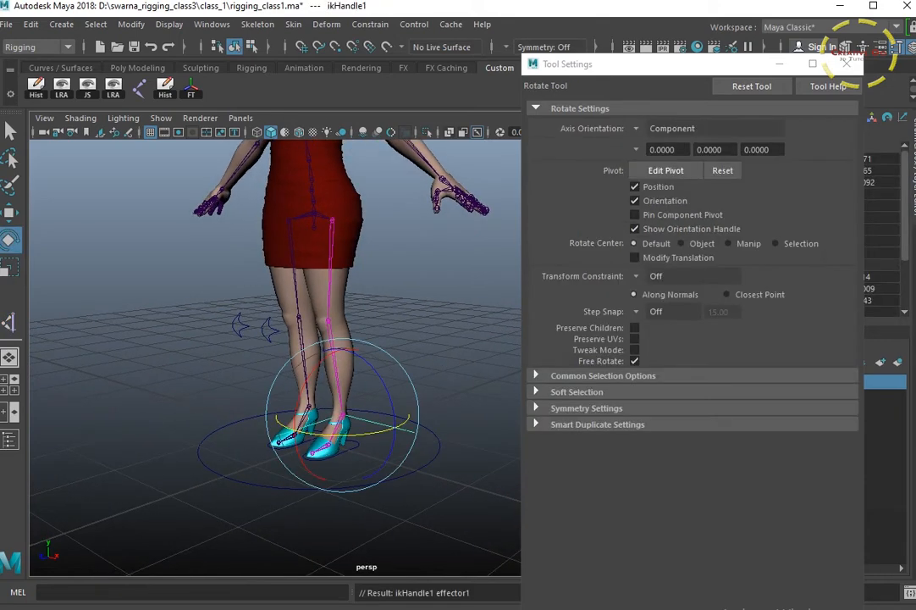
left_click(846, 63)
Add the complete_body mesh to a new display layer and set that layer to reference mode
left_click(340, 242)
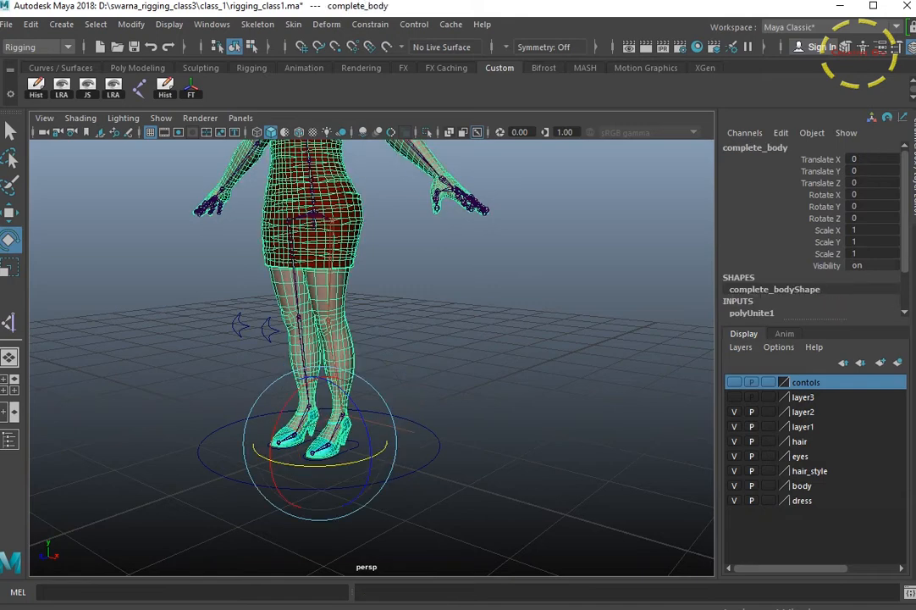
left_click(898, 362)
left_click(802, 382)
right_click(801, 382)
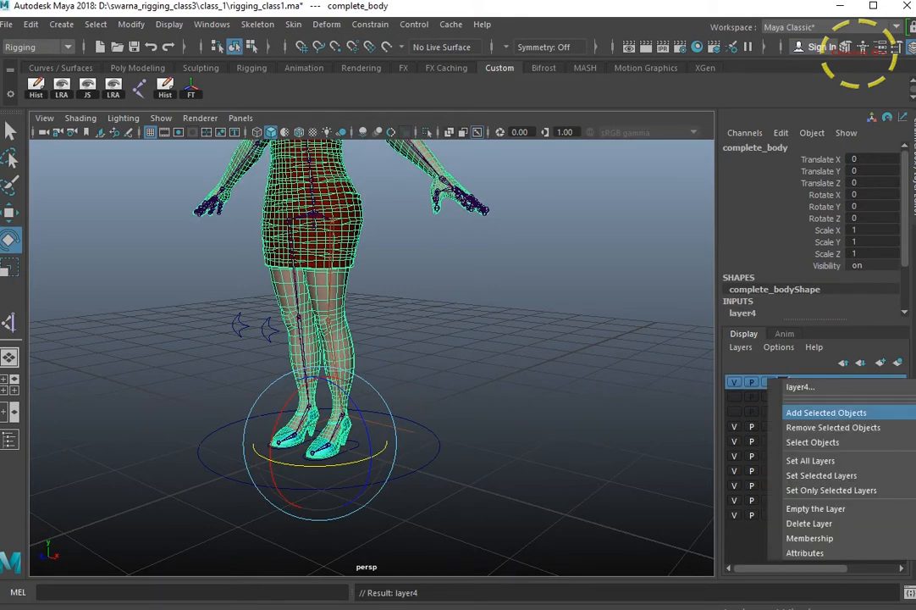
left_click(825, 413)
left_click(768, 382)
left_click(768, 382)
left_click(525, 339)
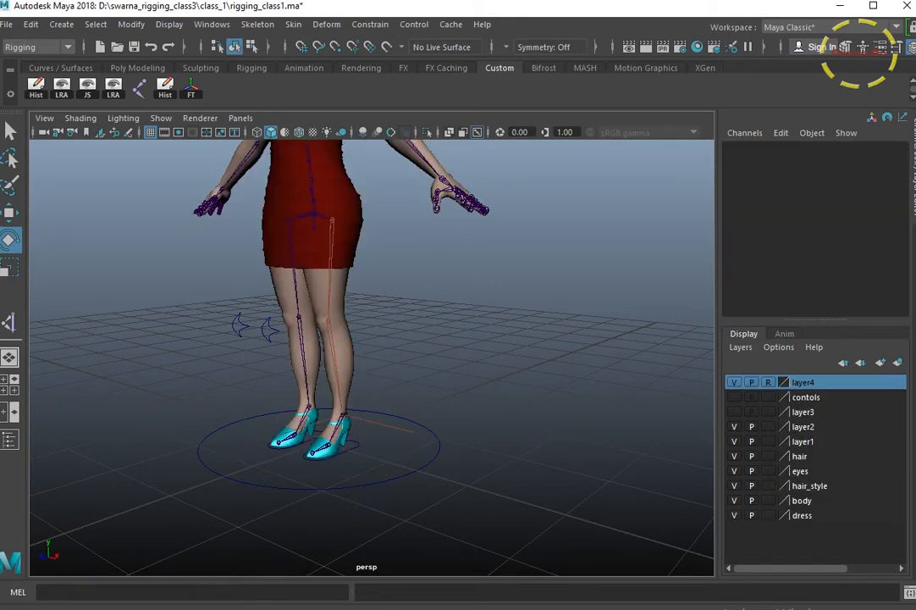
Rename the left ankle's IK handle as ikHandle1_ankel
left_click_drag(525, 339, 474, 340, "alt")
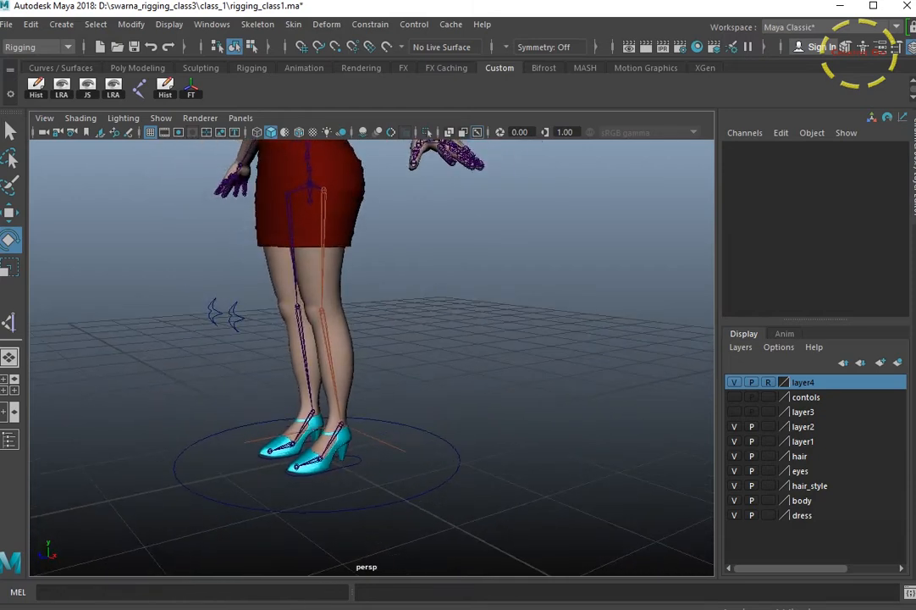
left_click_drag(387, 451, 334, 411)
middle_click_drag(356, 424, 364, 407, "alt")
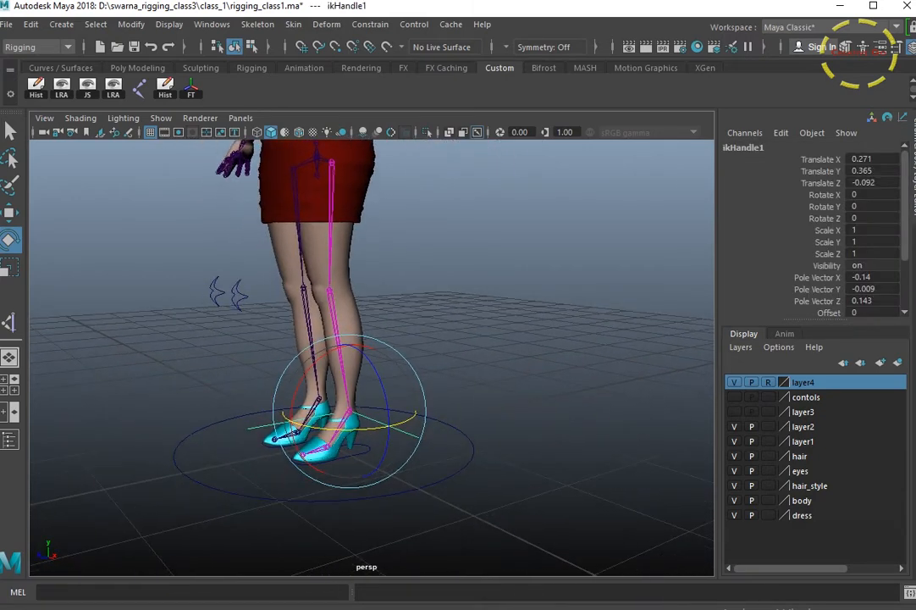
left_click(749, 147)
left_click(755, 147)
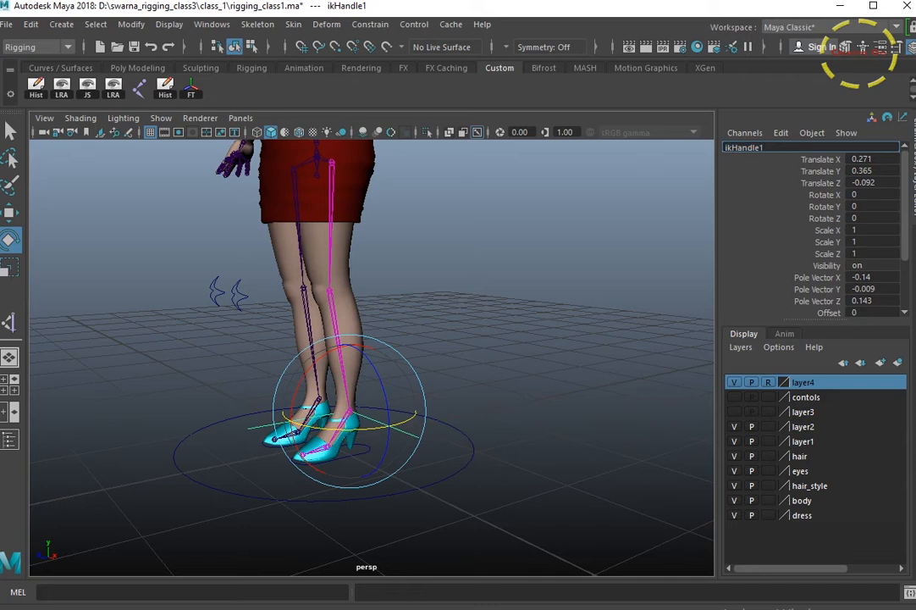
type("_ankel")
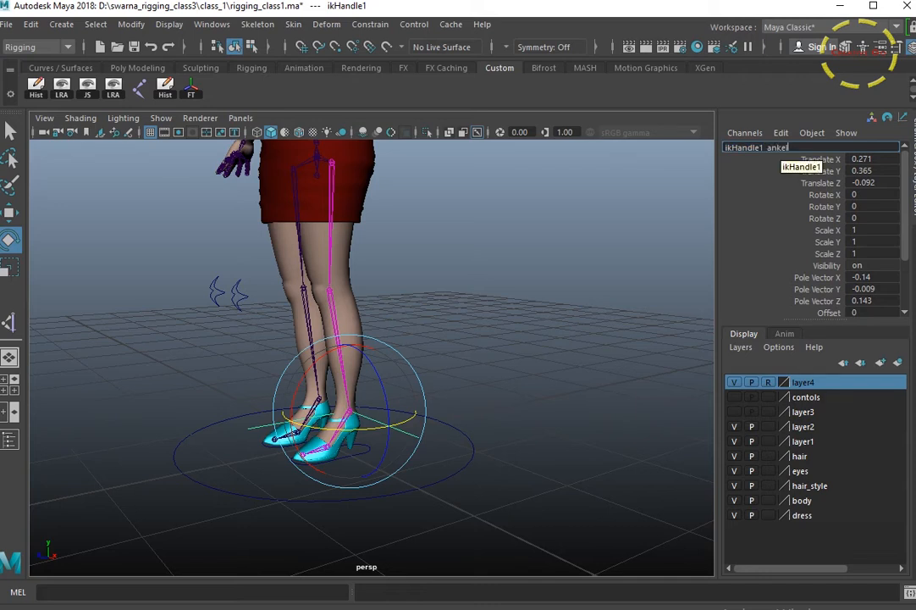
key("Return")
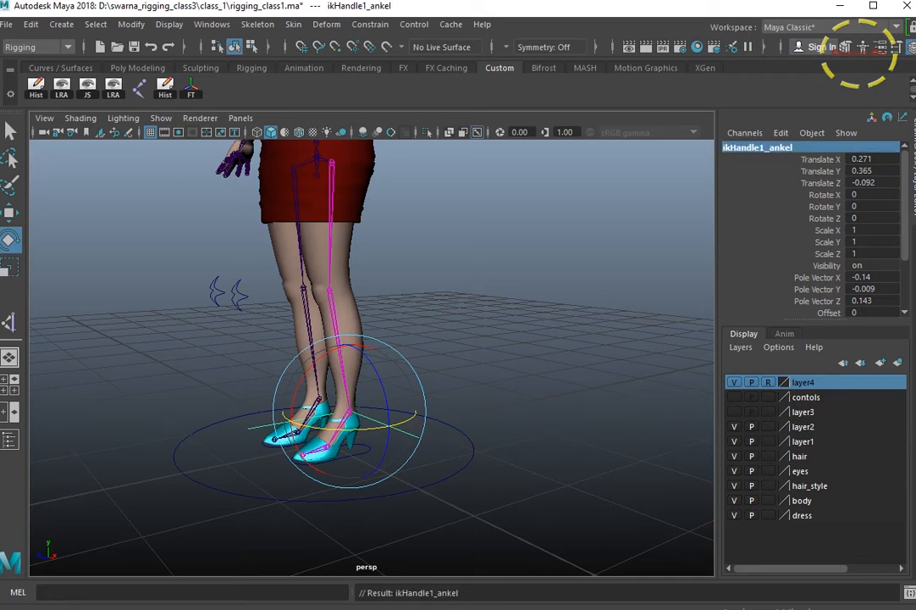
Create an IK handle with the Single-Chain Solver from the left ankle joint to the ball joint of the foot
left_click(258, 24)
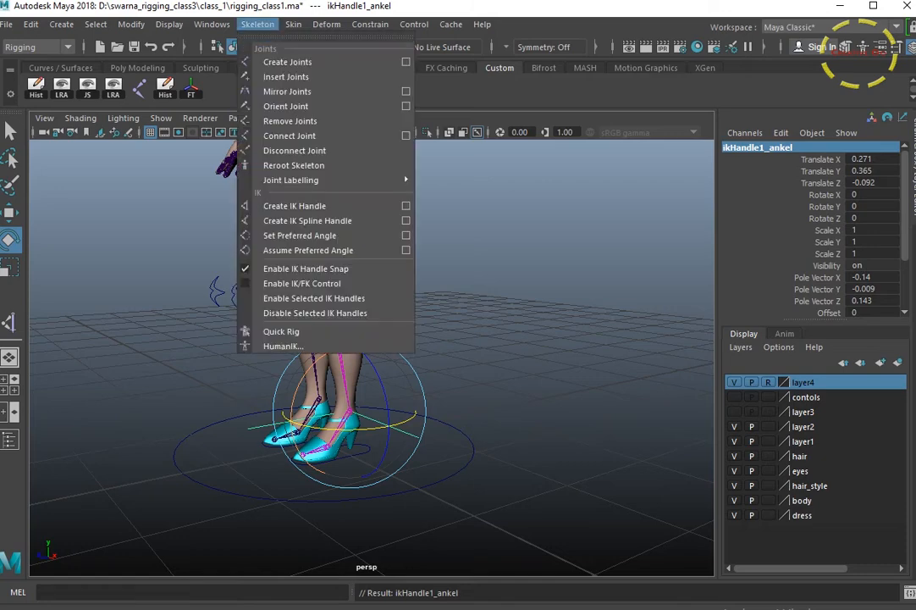
left_click(407, 206)
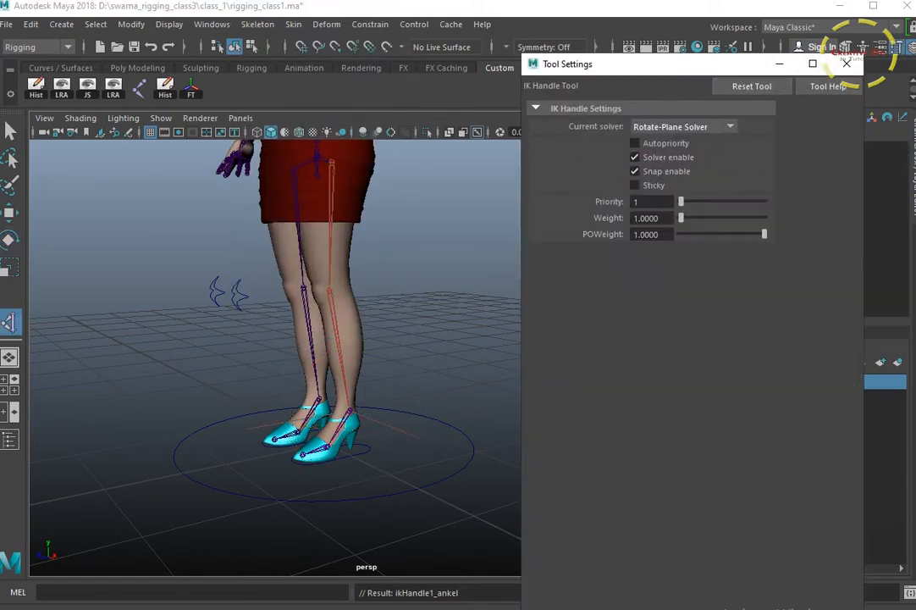
right_click_drag(296, 356, 364, 356, "alt")
middle_click_drag(364, 356, 364, 300, "alt")
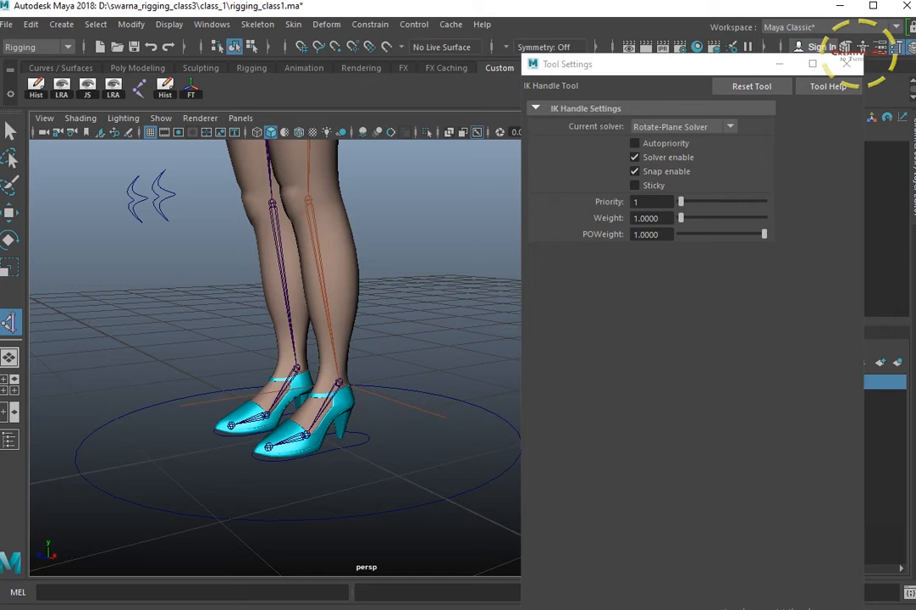
left_click(715, 126)
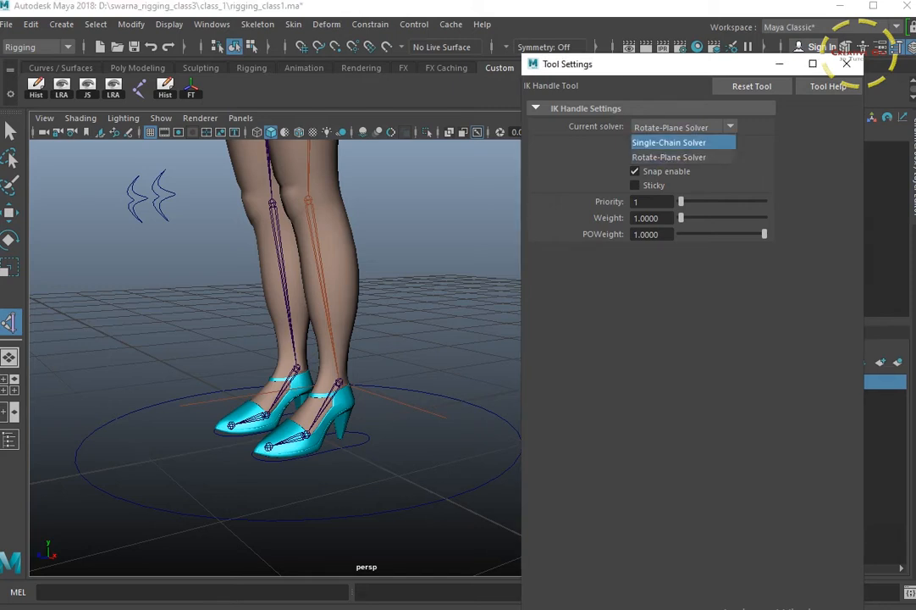
left_click(682, 142)
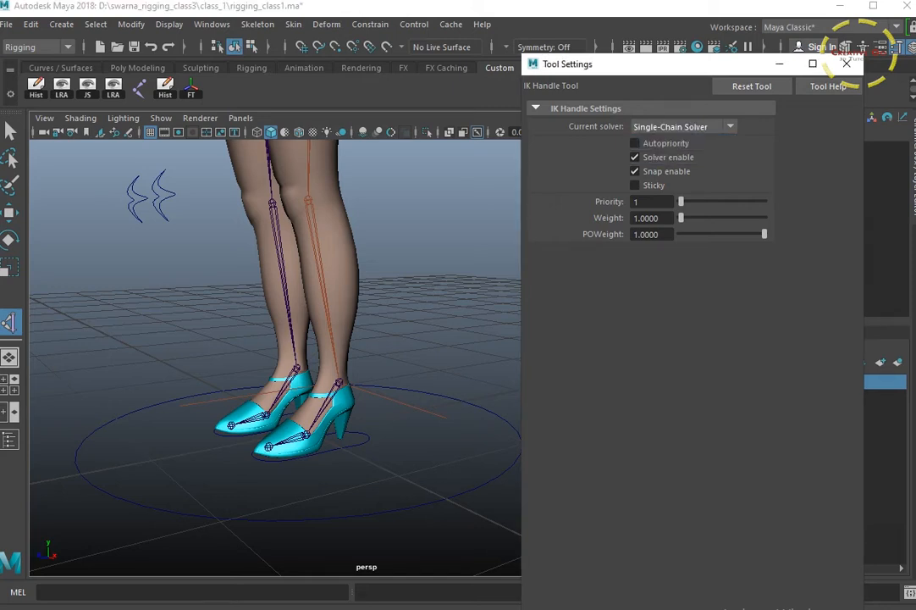
scroll(275, 356, "up", 3)
left_click(234, 477)
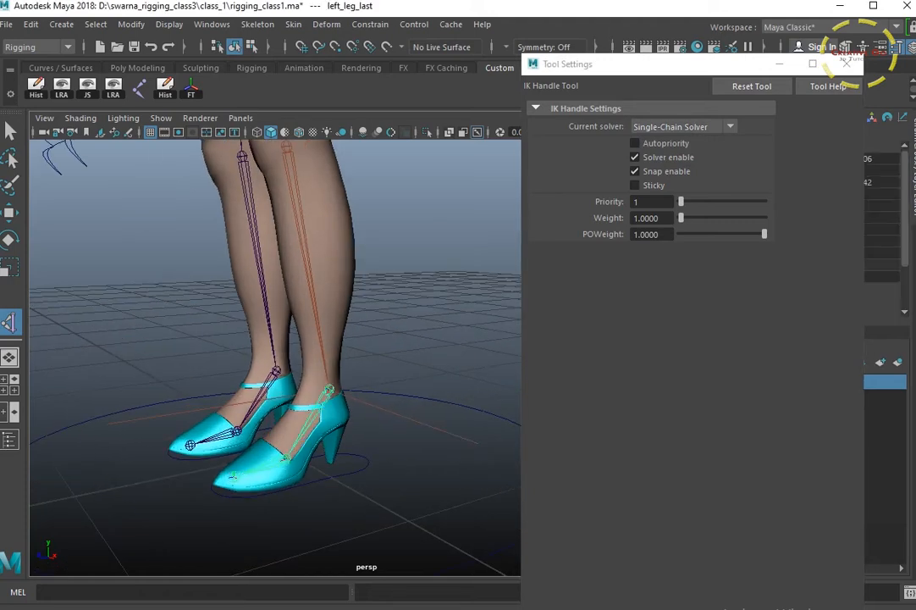
left_click(233, 476)
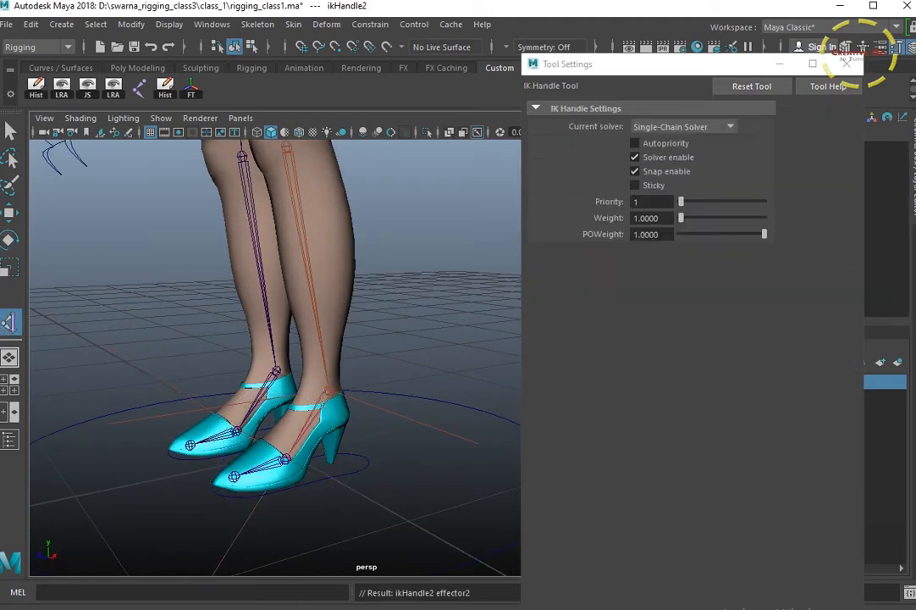
Create another single-chain IK handle from the left foot's ball joint to the toe joint and close the tool settings
left_click(234, 477)
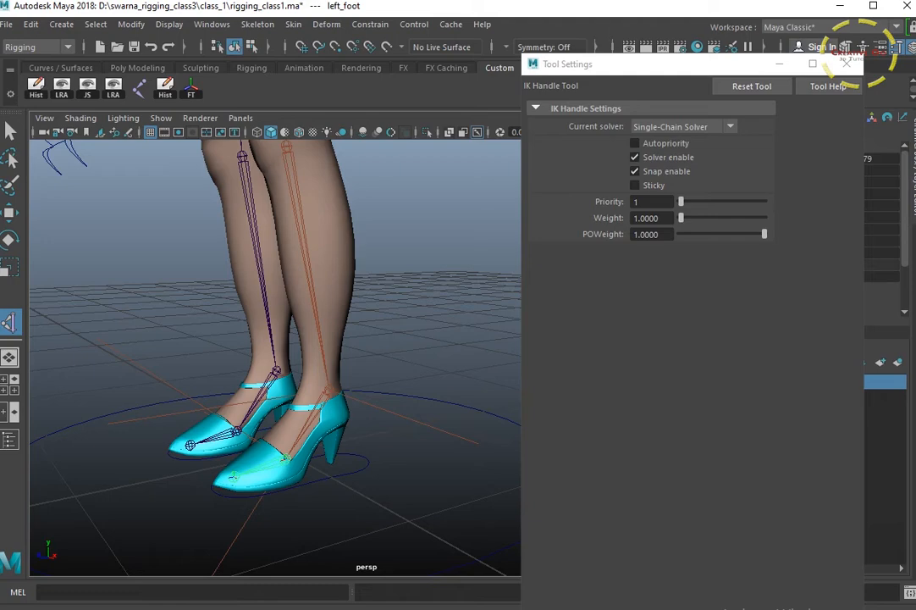
left_click(234, 477)
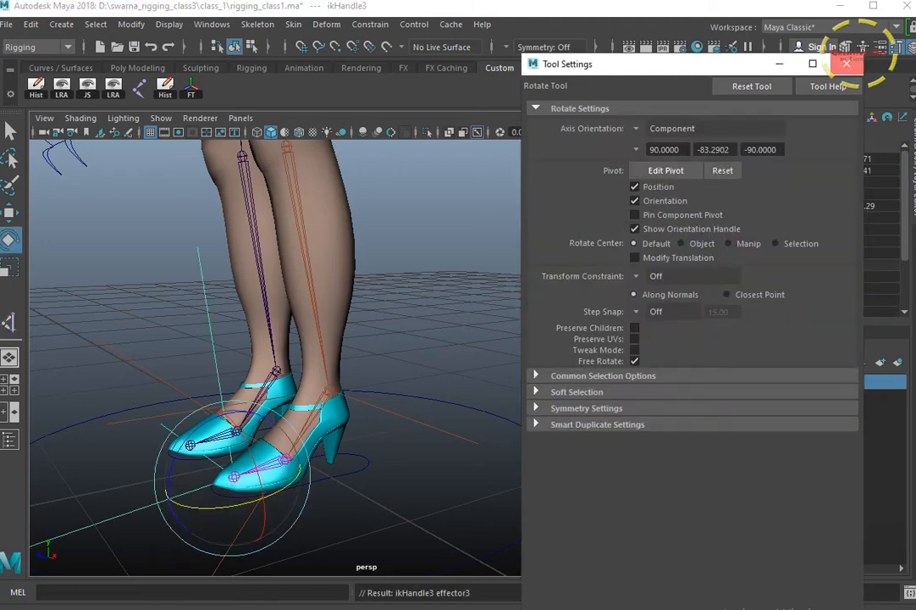
left_click(846, 64)
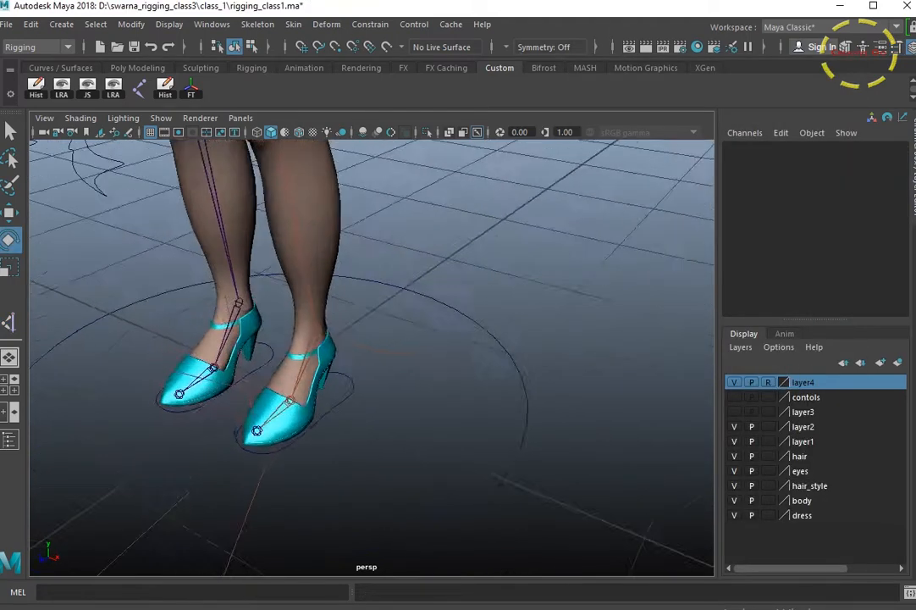
Rename the IK handle at the ball of the left foot as ikHandle2_ball
left_click_drag(499, 480, 575, 474, "alt")
left_click(291, 423)
left_click_drag(381, 390, 254, 406, "alt")
left_click(744, 147)
left_click(765, 147)
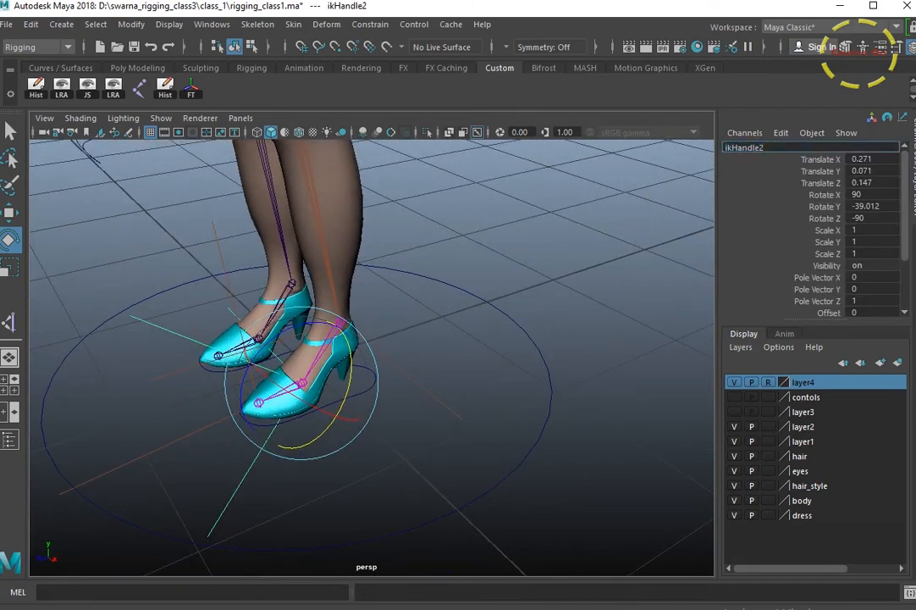
type("_ball")
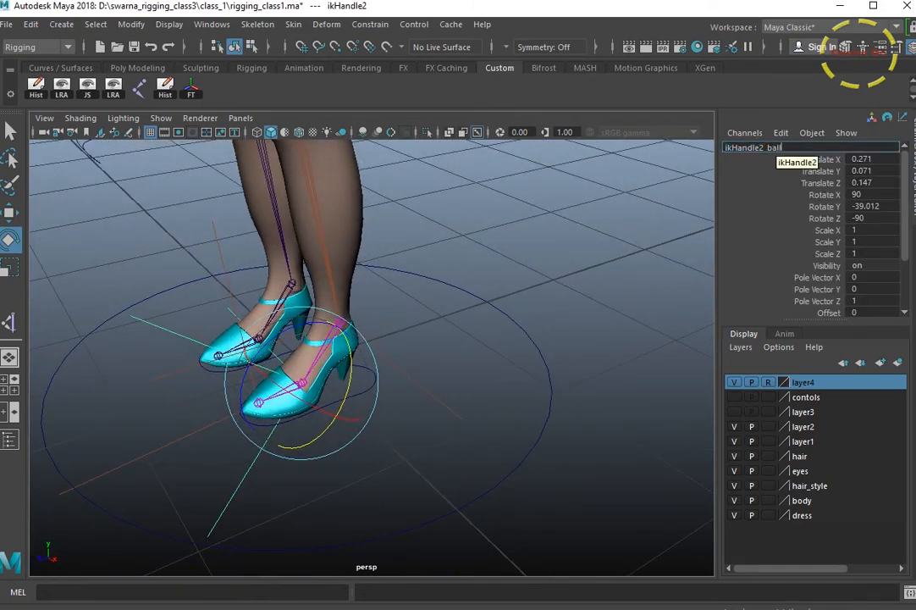
key("Return")
Try rotating the IK handle at the ball of the left foot and undo the rotation
mouse_move(381, 381)
left_mouse_down("alt")
mouse_move(381, 313)
mouse_move(381, 377)
left_mouse_up("alt")
left_click(406, 406)
left_click(285, 391)
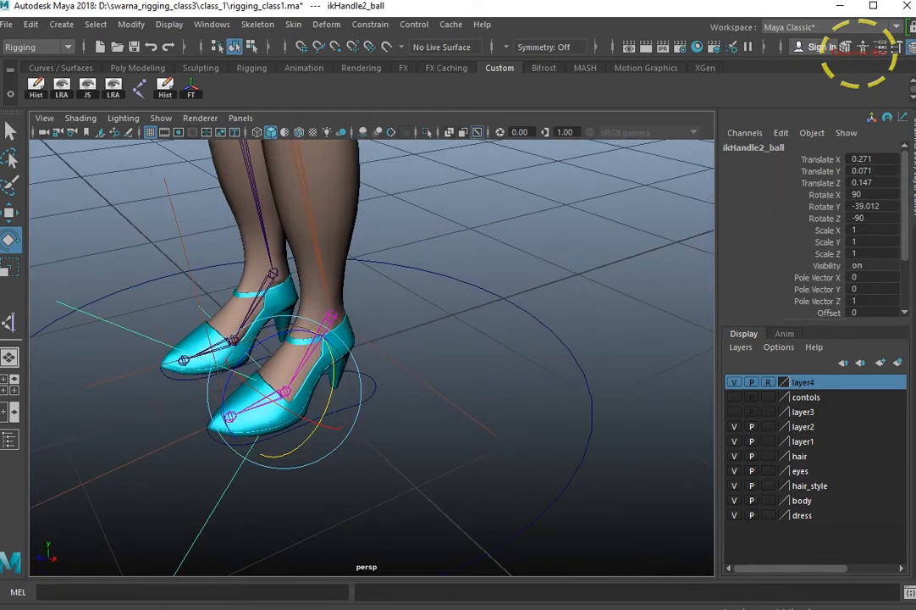
mouse_move(322, 416)
left_mouse_down()
mouse_move(332, 359)
mouse_move(325, 410)
left_mouse_up()
key("ctrl+z")
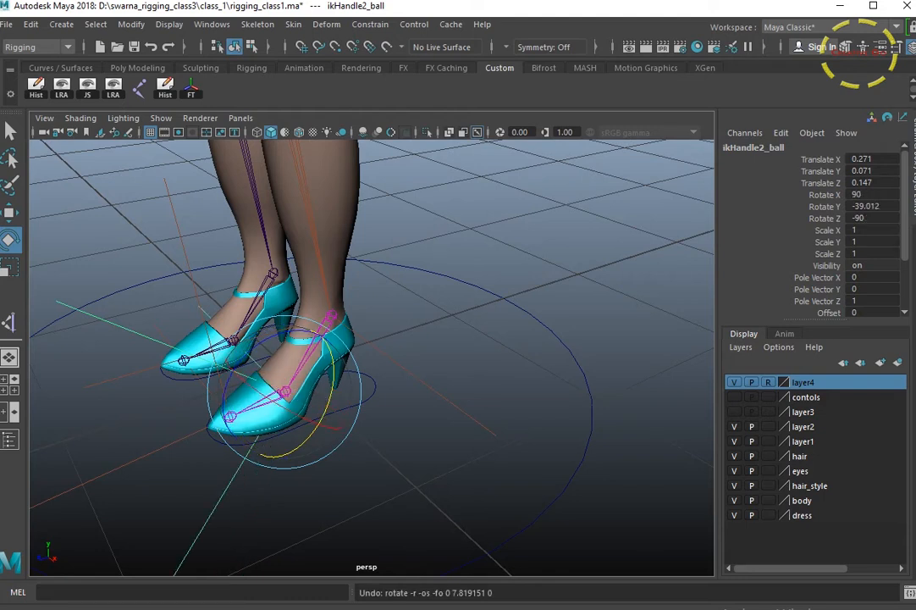
Undo the ball IK handle's renaming and step back through the recent selection changes
key("ctrl+z")
key("ctrl+z")
key("ctrl+z")
left_click_drag(381, 398, 382, 362, "alt")
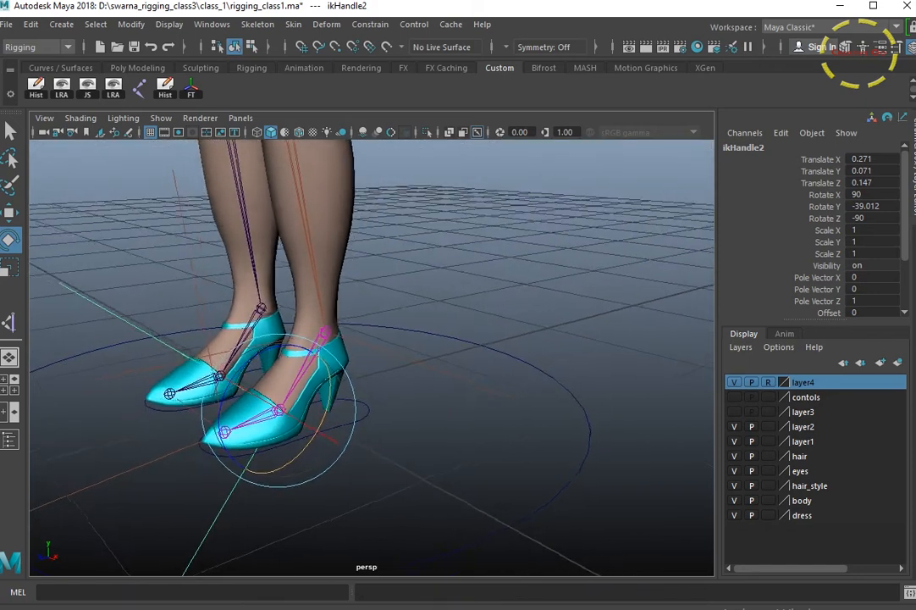
key("ctrl+z")
key("ctrl+z")
key("ctrl+z")
key("ctrl+z")
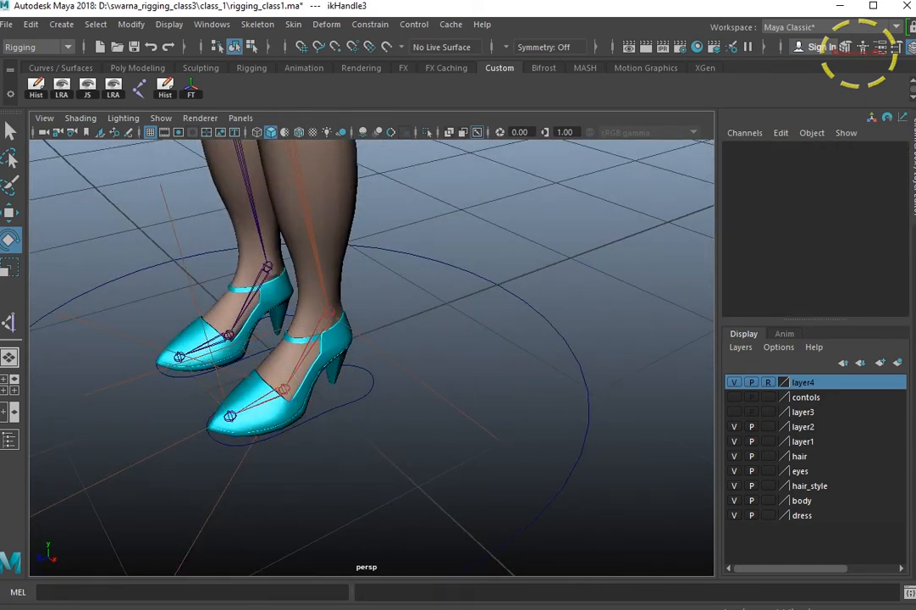
key("ctrl+z")
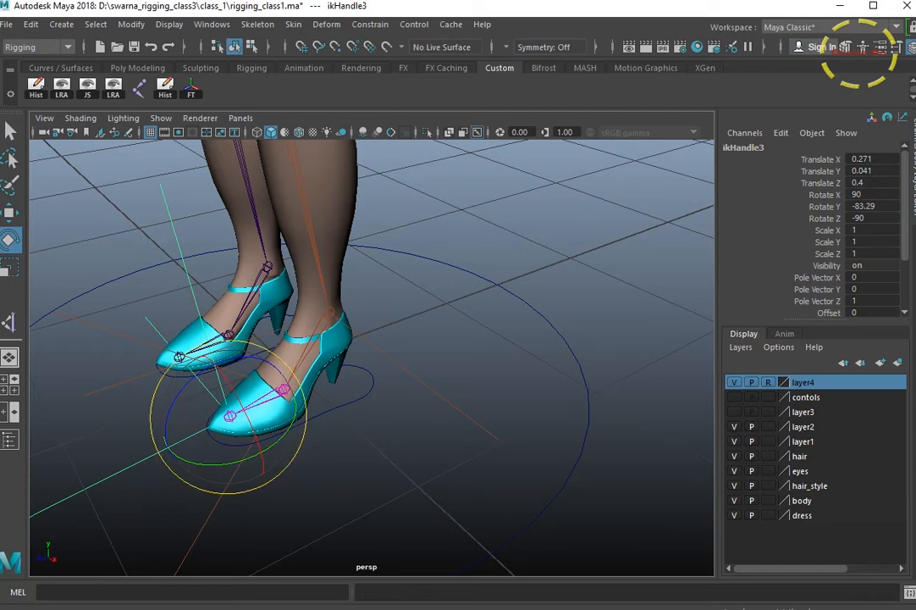
left_click_drag(394, 337, 471, 401, "alt")
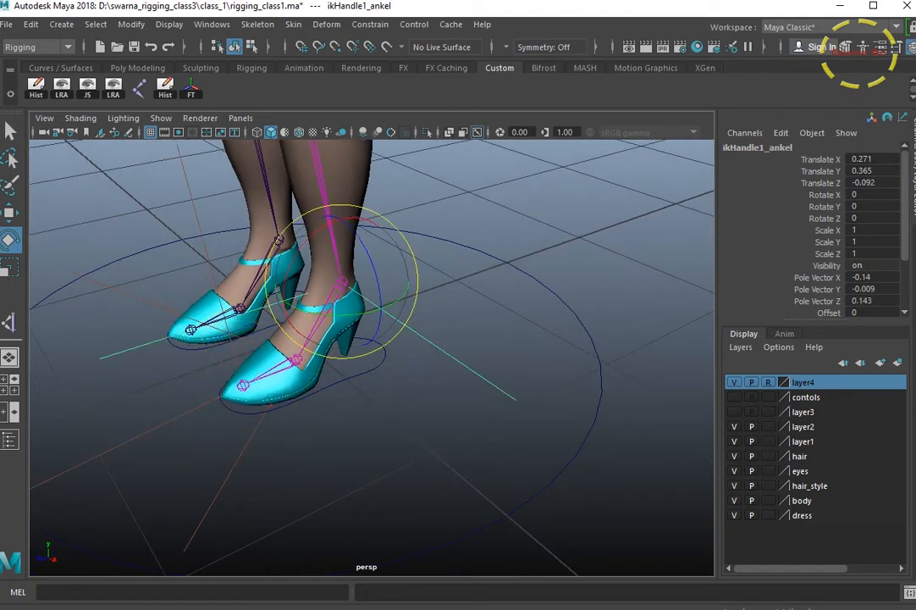
key("ctrl+z")
key("ctrl+z")
key("ctrl+z")
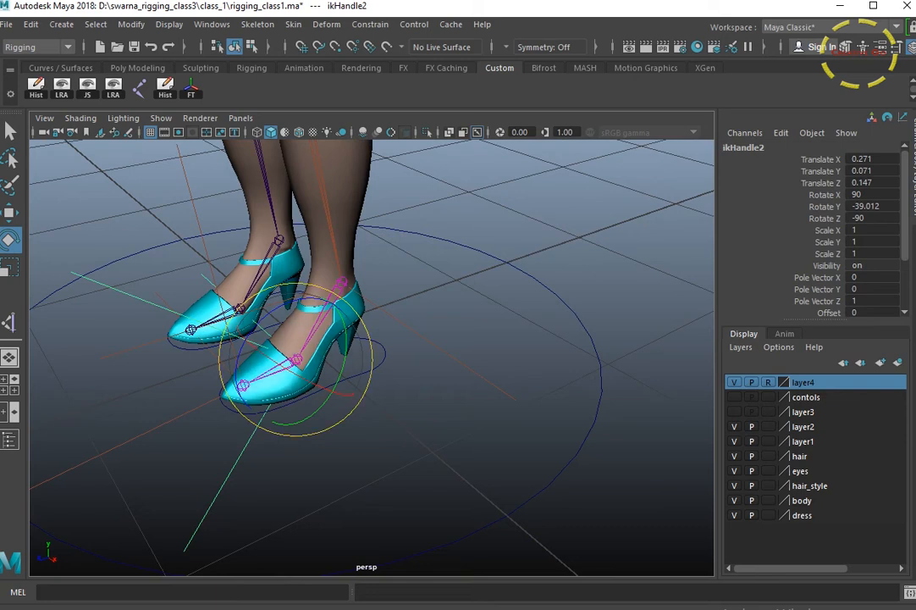
Rename the IK handle at the left toe as ikHandle3_toes
left_click_drag(147, 394, 178, 446)
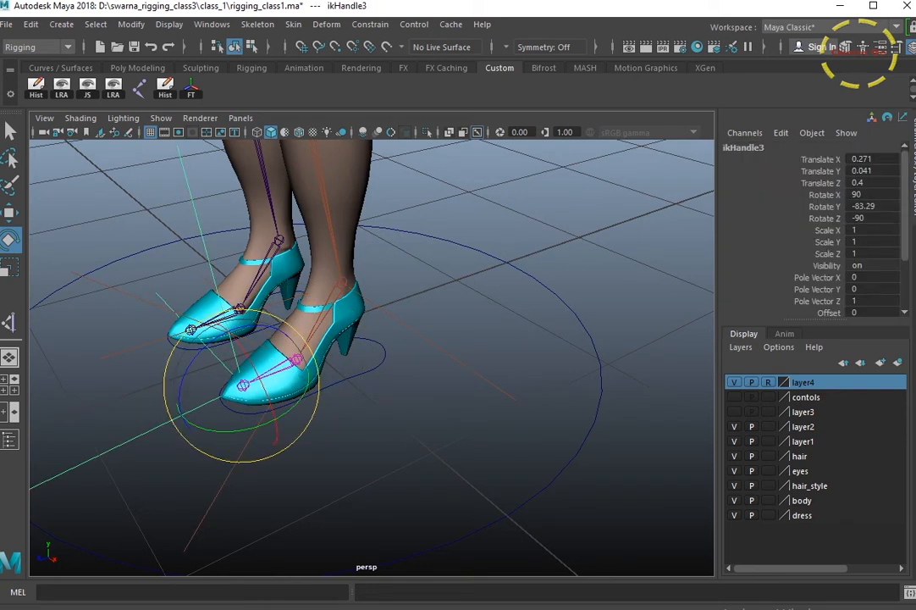
left_click(763, 147)
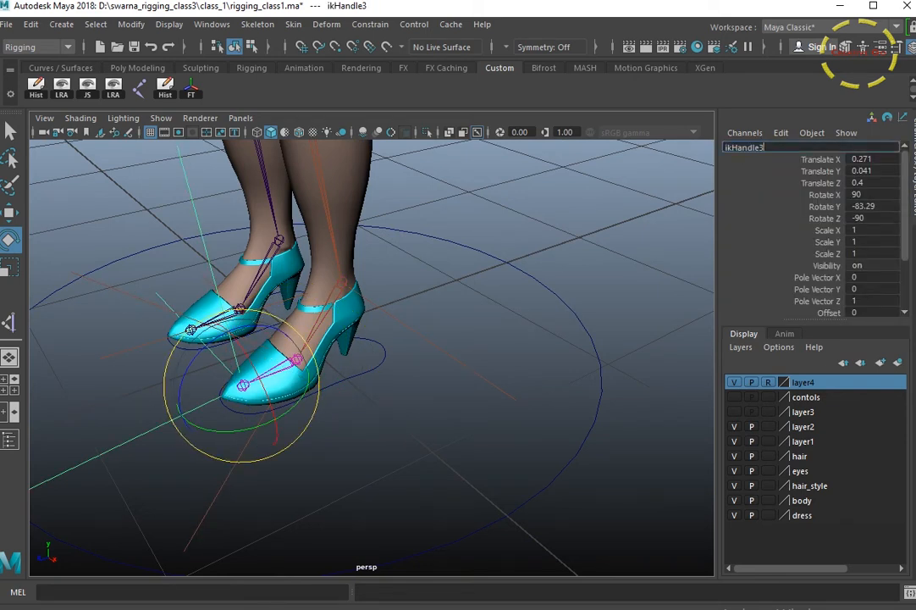
type("_tes")
key("Return")
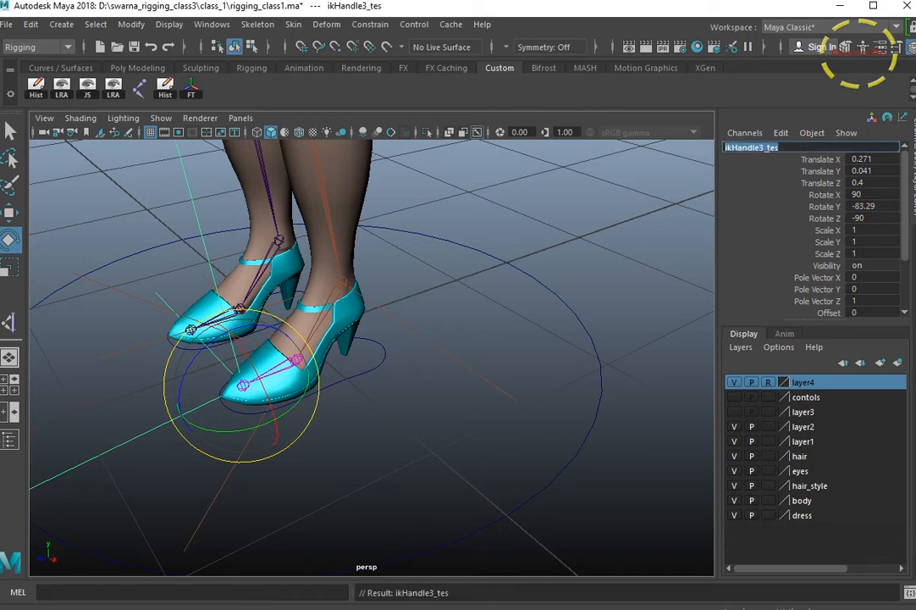
key("BackSpace")
key("ctrl+z")
key("Right")
key("BackSpace")
key("BackSpace")
type("oes")
key("Return")
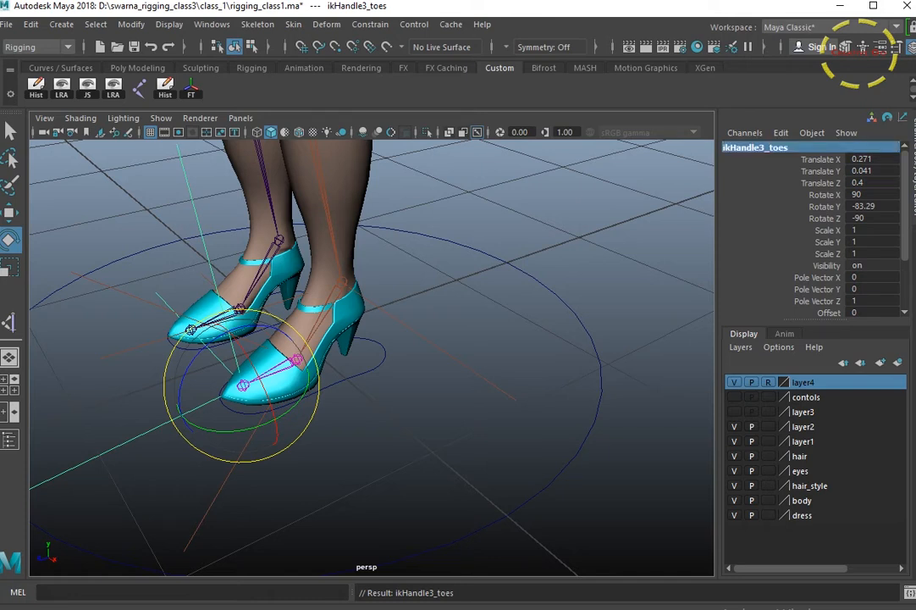
Open the Outliner to list the scene's objects and the new IK handles
left_click_drag(372, 364, 373, 313, "alt")
left_click(212, 24)
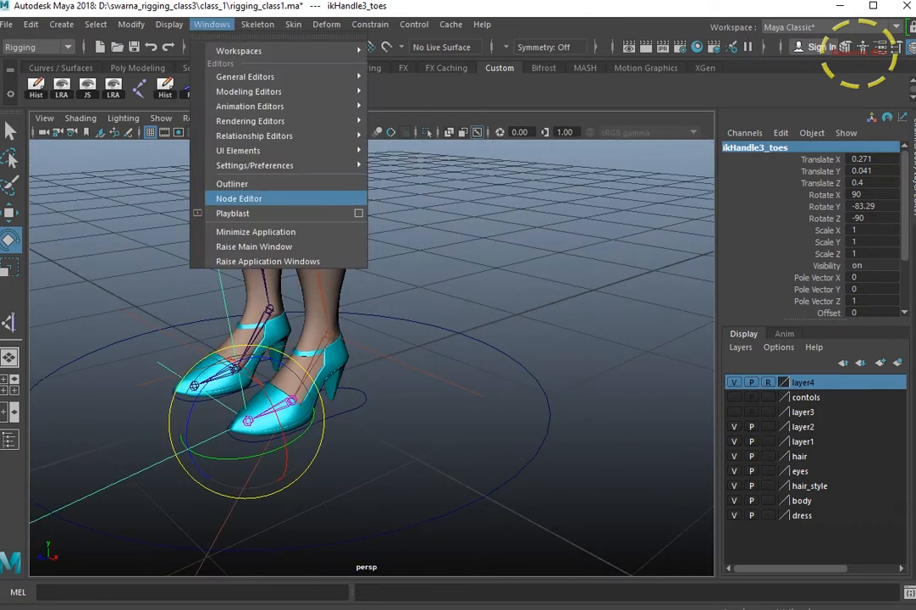
left_click(254, 180)
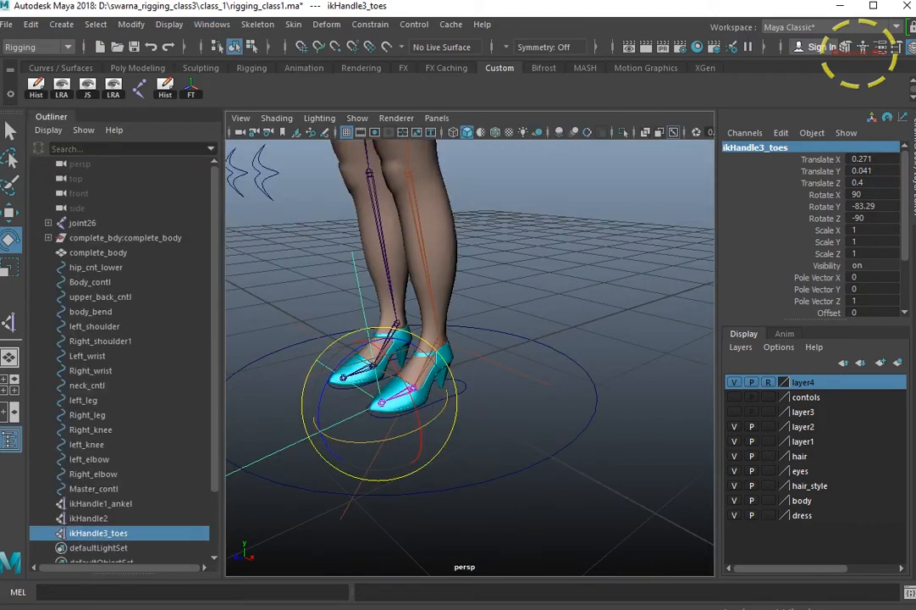
Examine the left_leg control curve and the IK handles at the left ankle and toes
left_click(542, 254)
left_click(464, 388)
scroll(464, 372, "up", 3)
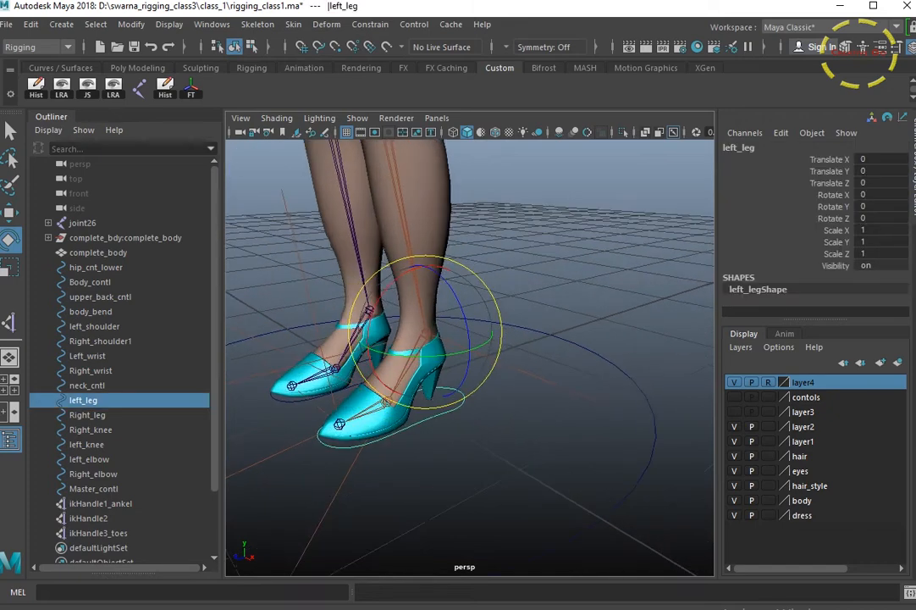
left_click_drag(464, 372, 526, 381, "alt")
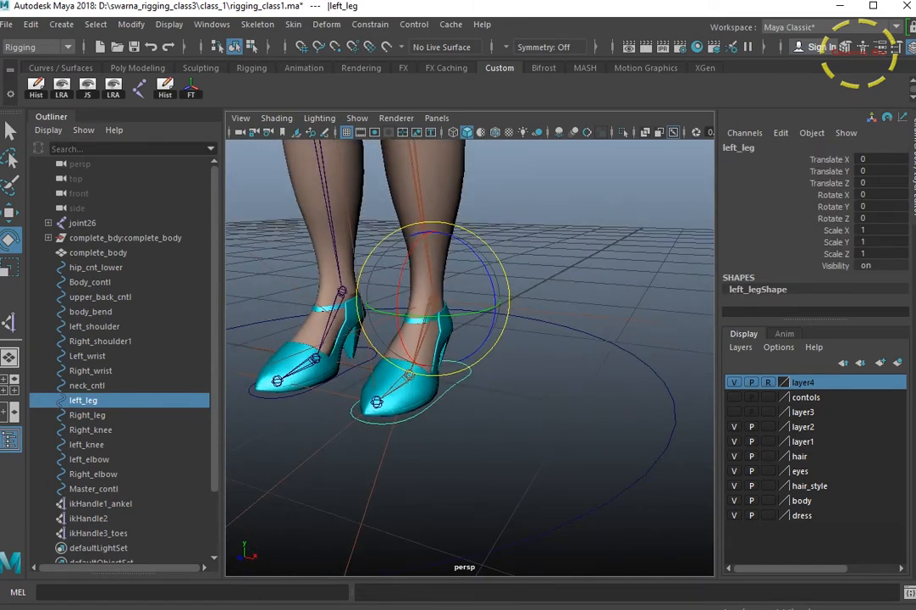
left_click(101, 503)
scroll(101, 504, "down", 2)
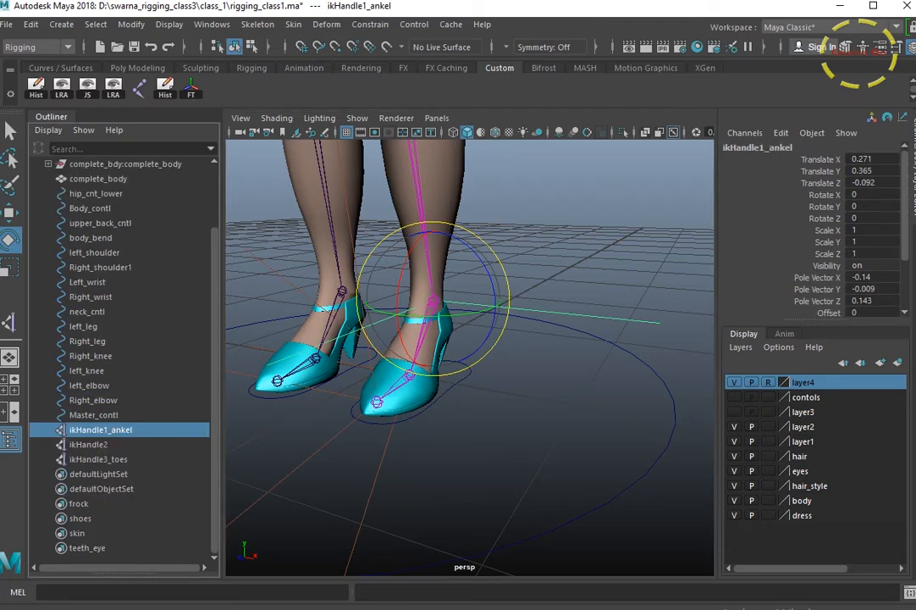
left_click(98, 458)
Rename the IK handle at the ball of the left foot as ikHandle2_ball
left_click(88, 443)
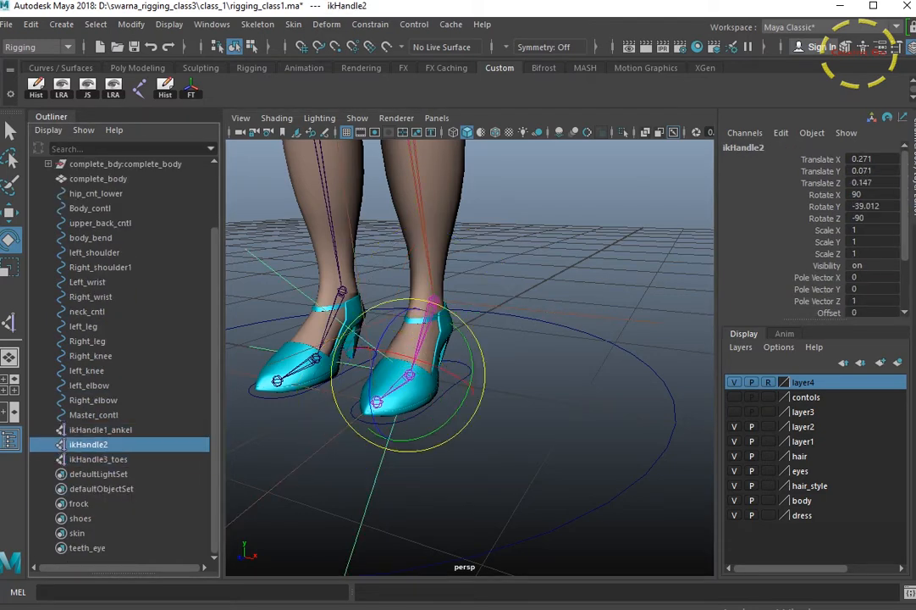
left_click_drag(482, 356, 466, 383, "alt")
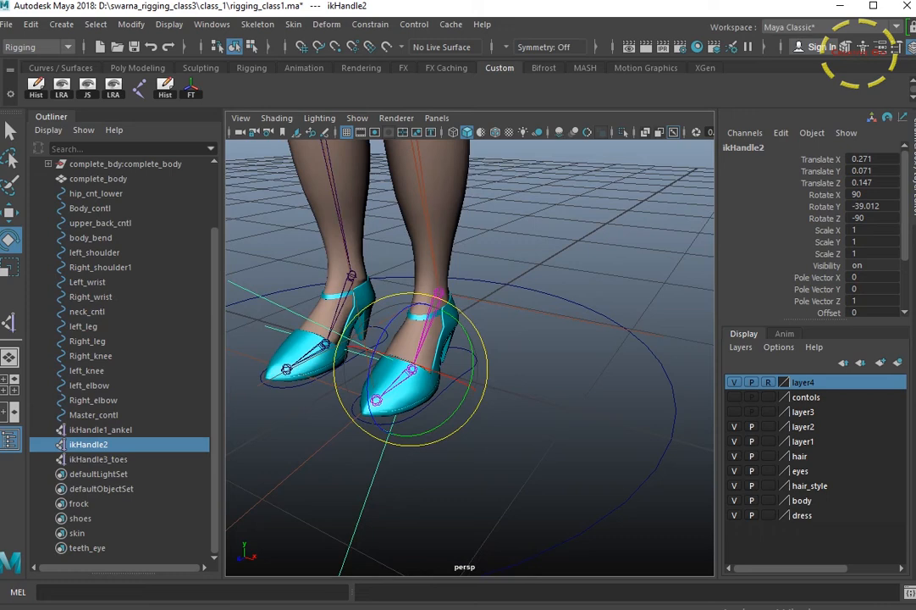
right_click_drag(465, 382, 500, 386, "alt")
double_click(746, 148)
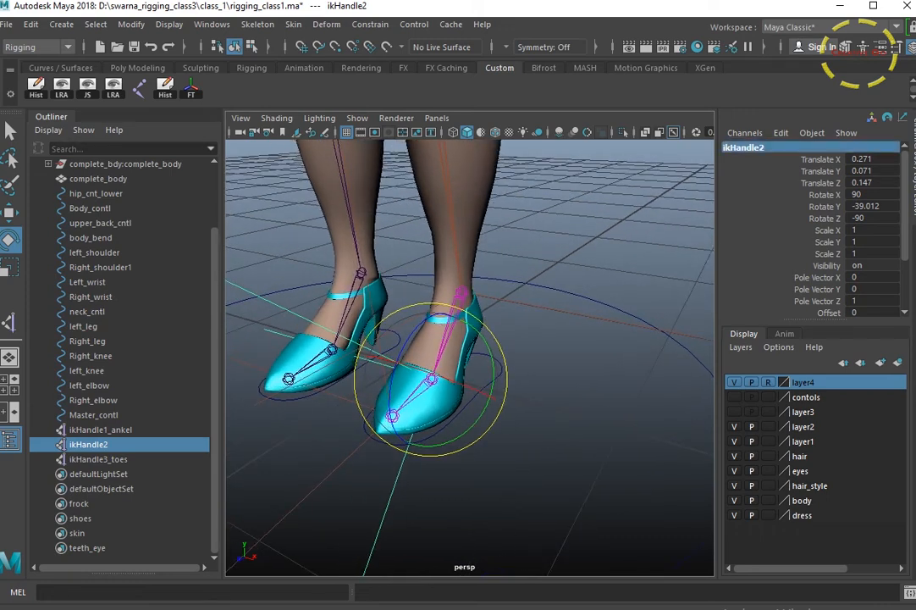
left_click(769, 148)
type("_ball")
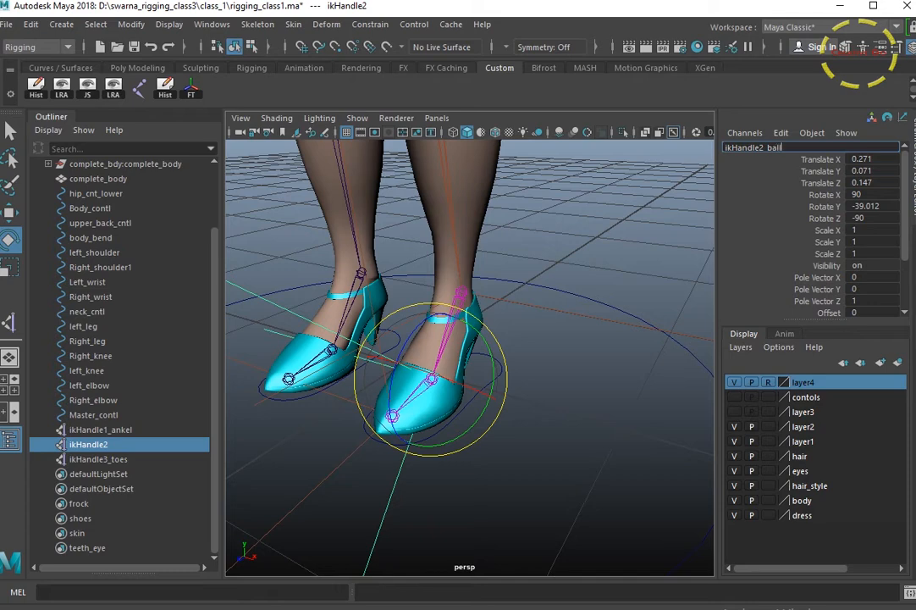
key("Return")
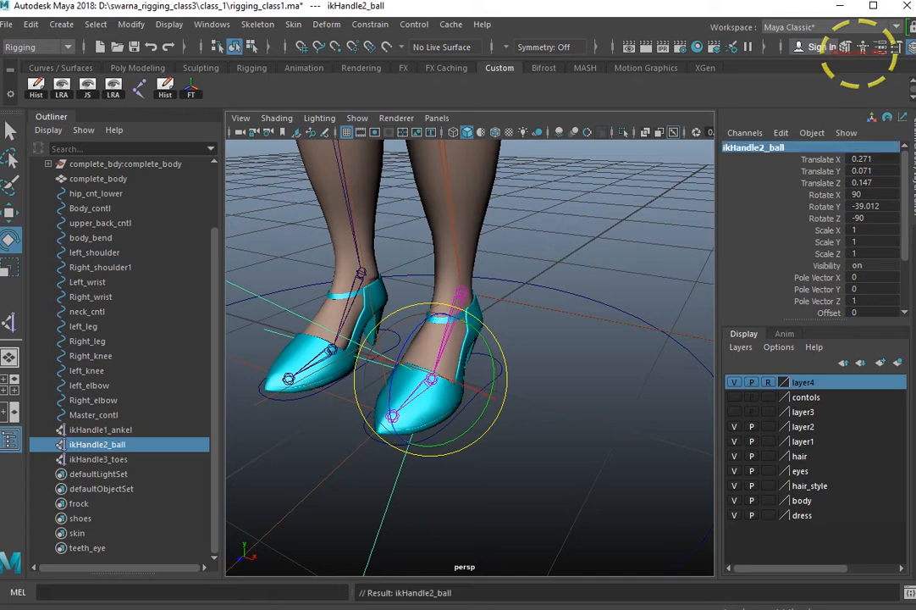
Parent ikHandle1_ankel, ikHandle2_ball and ikHandle3_toes under the left_leg control curve and expand its hierarchy
left_click(100, 429)
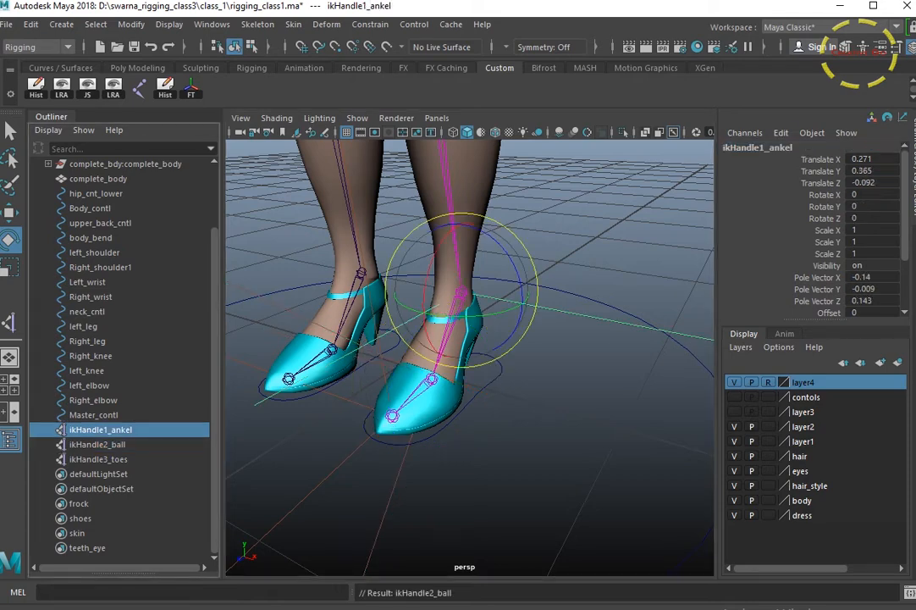
left_click(97, 444)
left_click(97, 459)
left_click(100, 429)
left_click(98, 459, "shift")
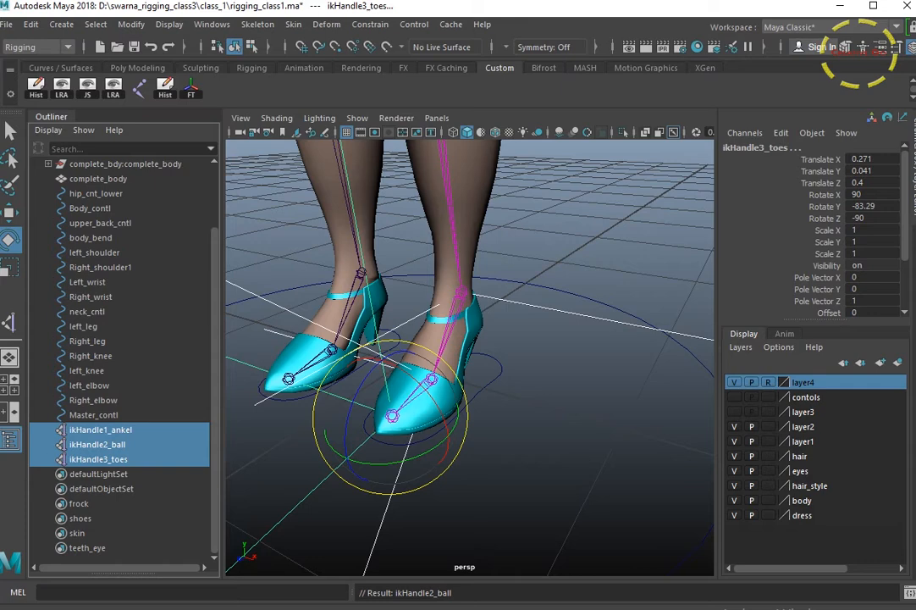
left_click(83, 326, "ctrl")
key("p")
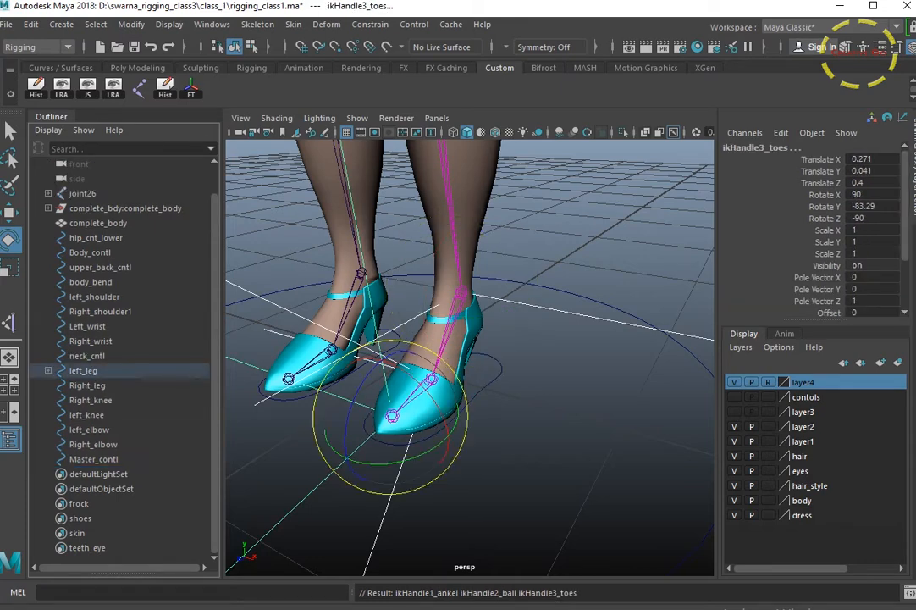
left_click(48, 370)
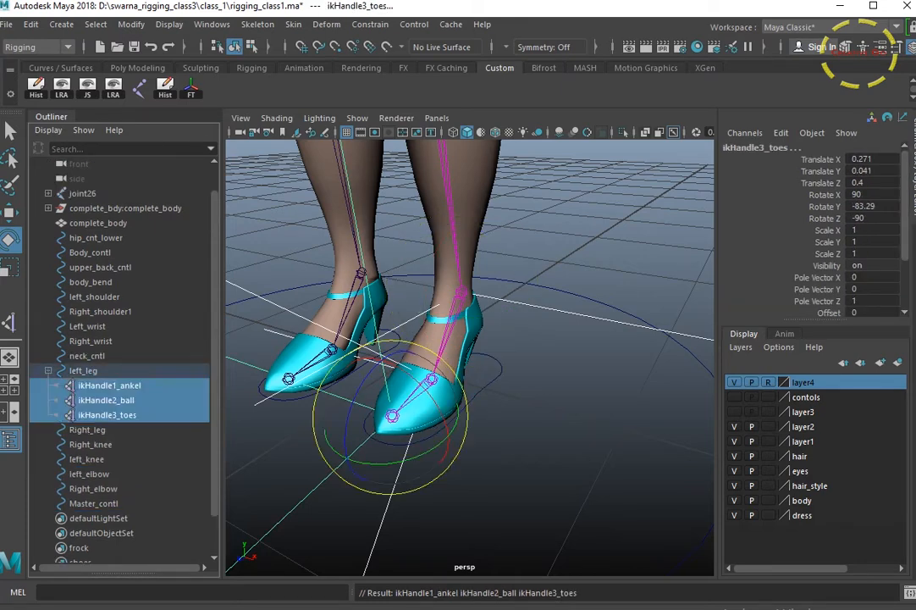
Switch the perspective view to wireframe and hide the Channel Box to enlarge the view of the feet
scroll(469, 357, "down", 2)
middle_click_drag(457, 339, 488, 392, "alt")
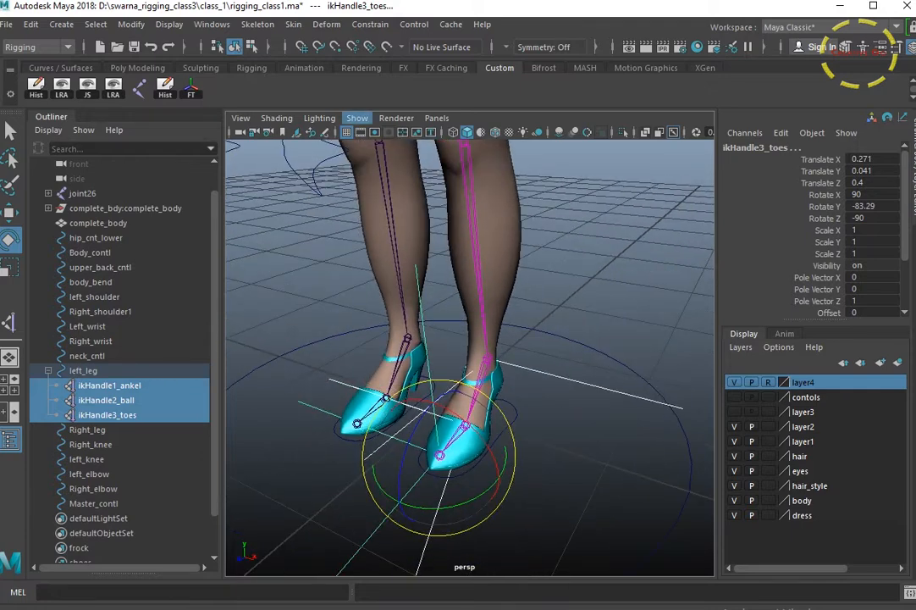
key("5")
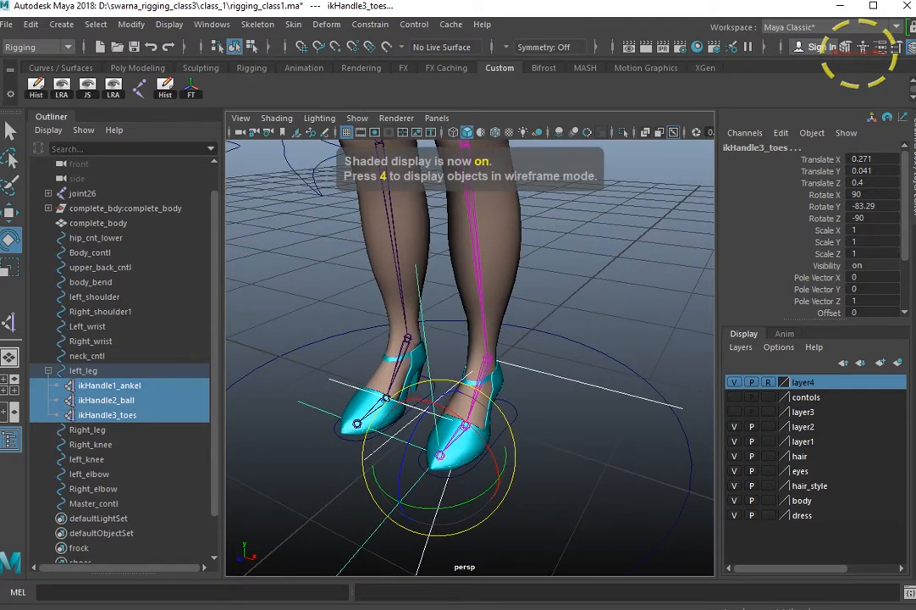
middle_click_drag(488, 391, 460, 391, "alt")
left_click(620, 382)
left_click(626, 372)
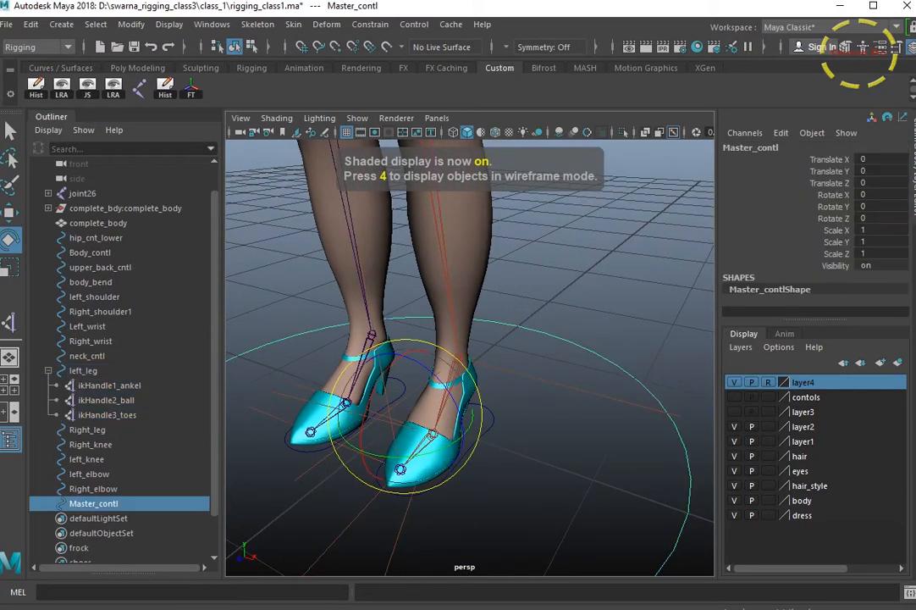
key("4")
mouse_move(474, 364)
left_mouse_down("alt")
mouse_move(434, 363)
mouse_move(423, 337)
mouse_move(504, 340)
left_mouse_up("alt")
middle_click_drag(491, 372, 506, 327, "alt")
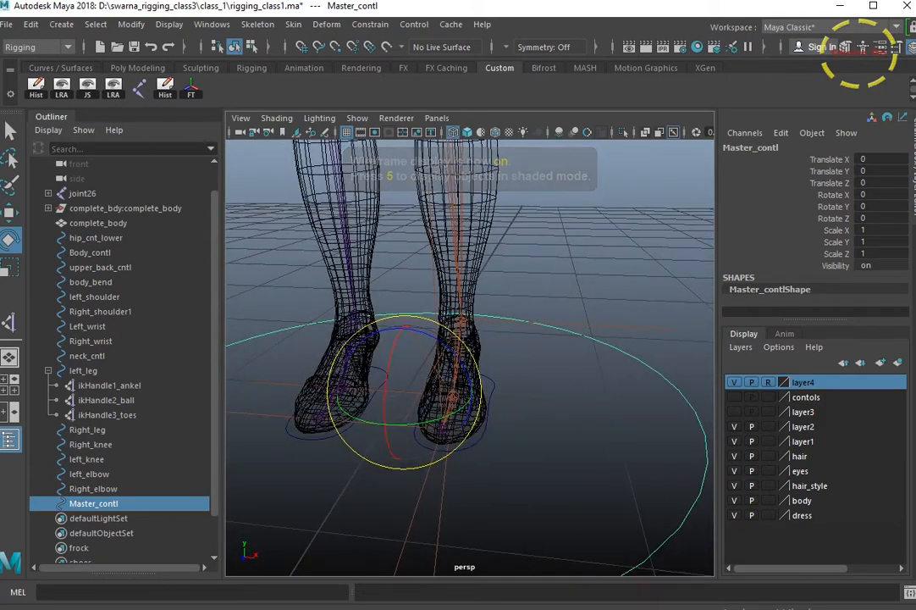
left_click(863, 46)
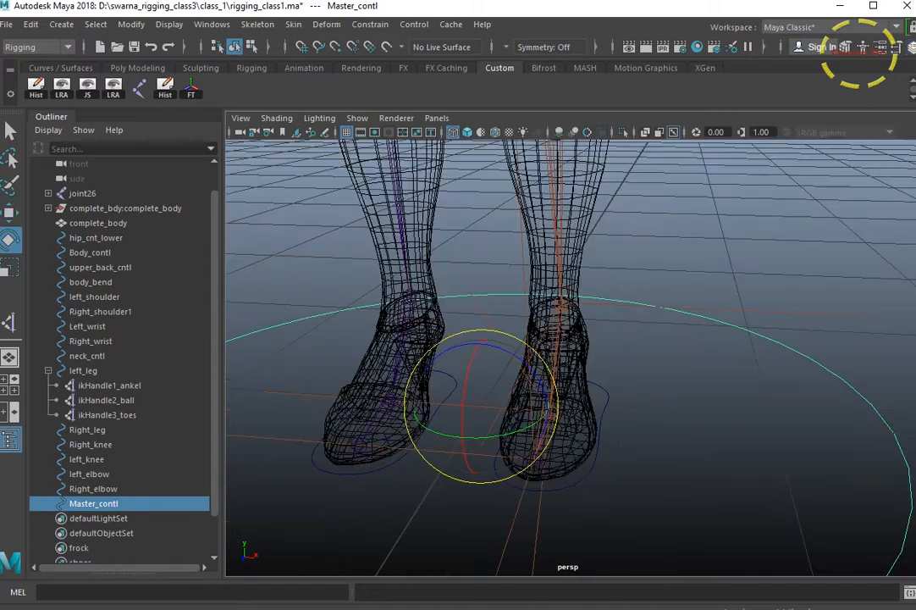
scroll(542, 356, "down", 3)
left_click_drag(559, 356, 423, 326, "alt")
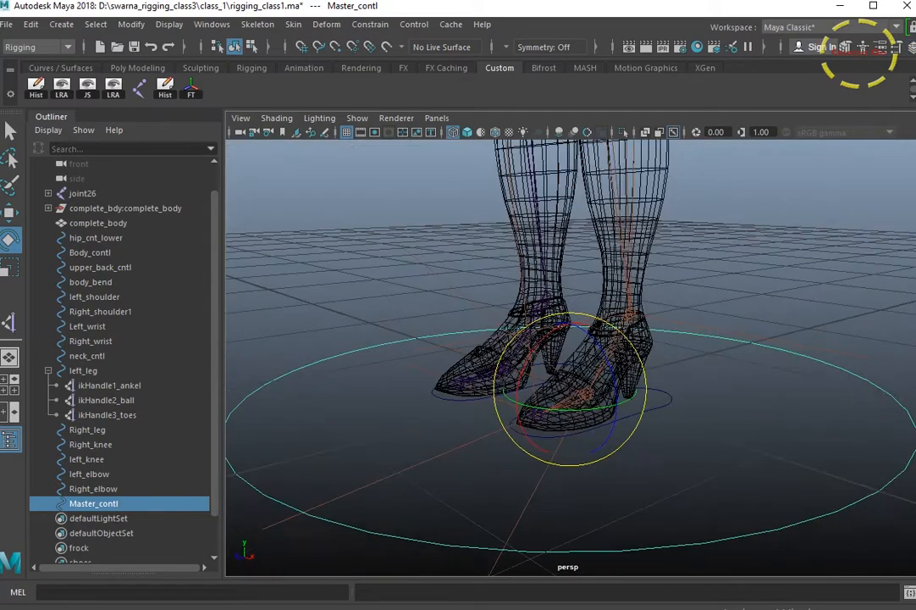
scroll(541, 356, "up", 3)
left_click_drag(542, 355, 542, 371, "alt")
Select the left foot's ankle, ball and toes IK handles in turn to examine where each one sits
left_click_drag(669, 277, 608, 305)
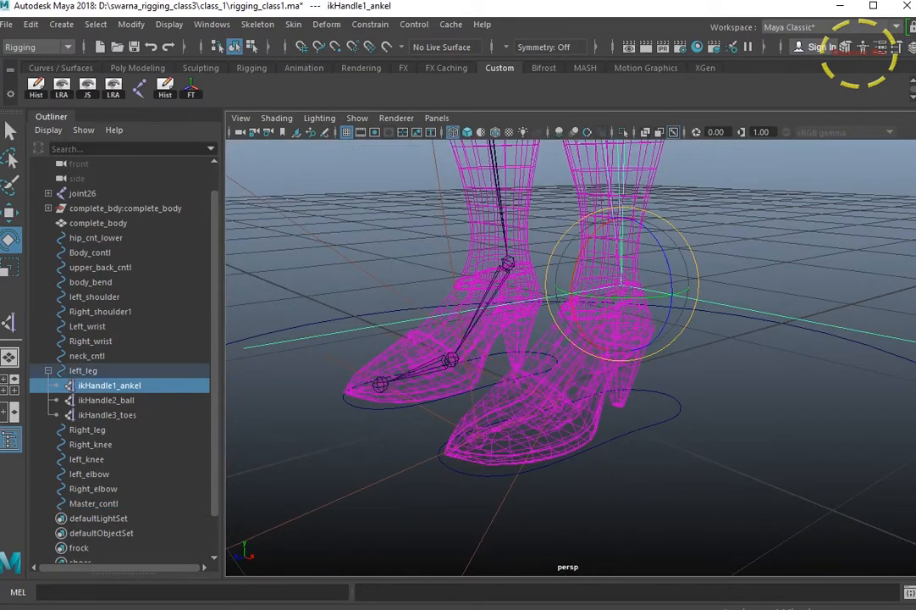
left_click(720, 271)
left_click_drag(692, 289, 608, 315)
left_click_drag(608, 315, 660, 348, "alt")
left_click(719, 339)
left_click(559, 405)
left_click(488, 293)
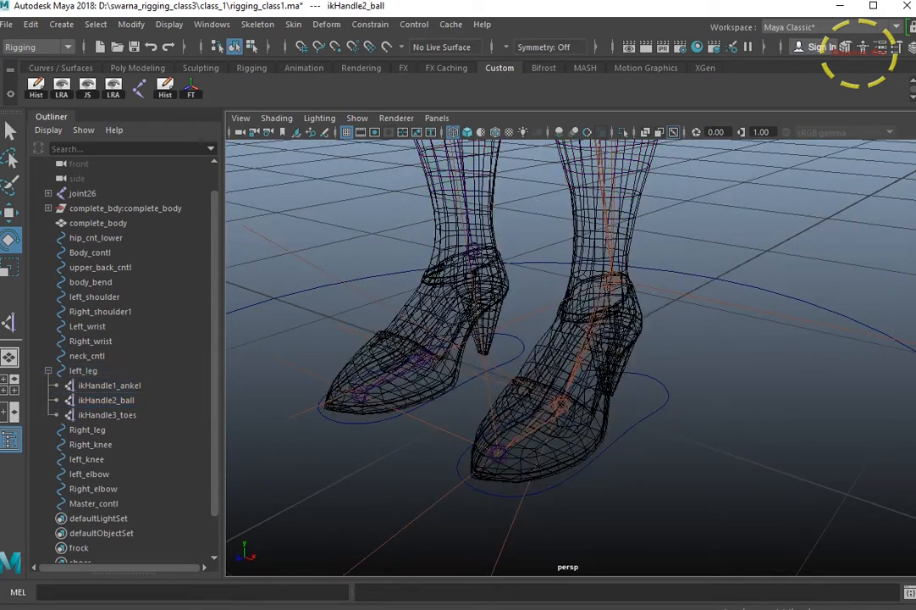
left_click(498, 453)
left_click_drag(695, 289, 608, 315)
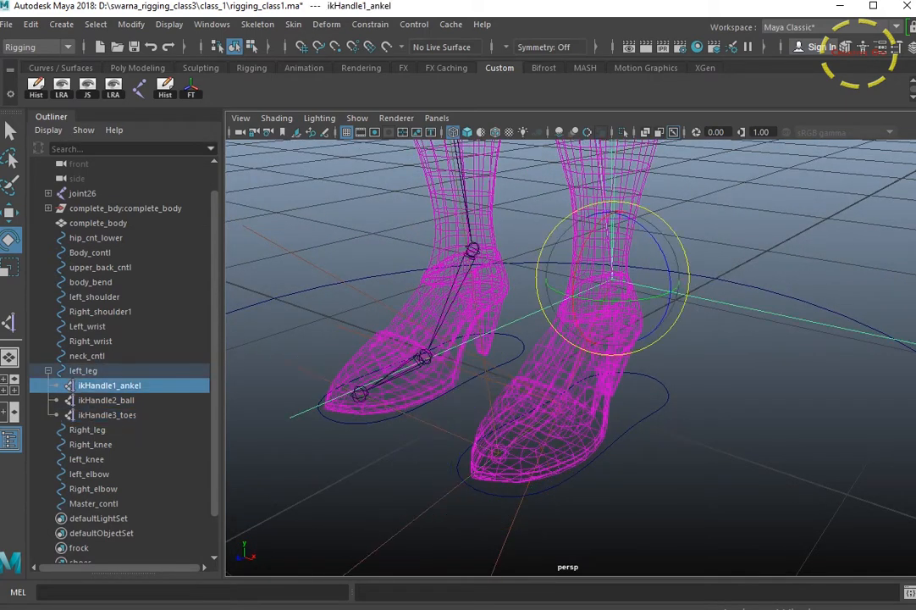
left_click_drag(569, 512, 502, 527)
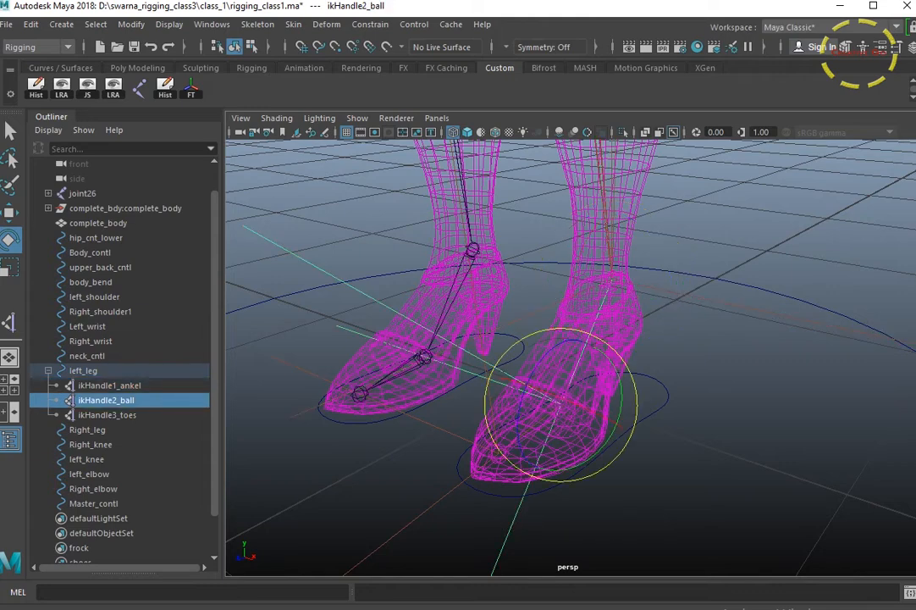
left_click_drag(389, 548, 506, 347)
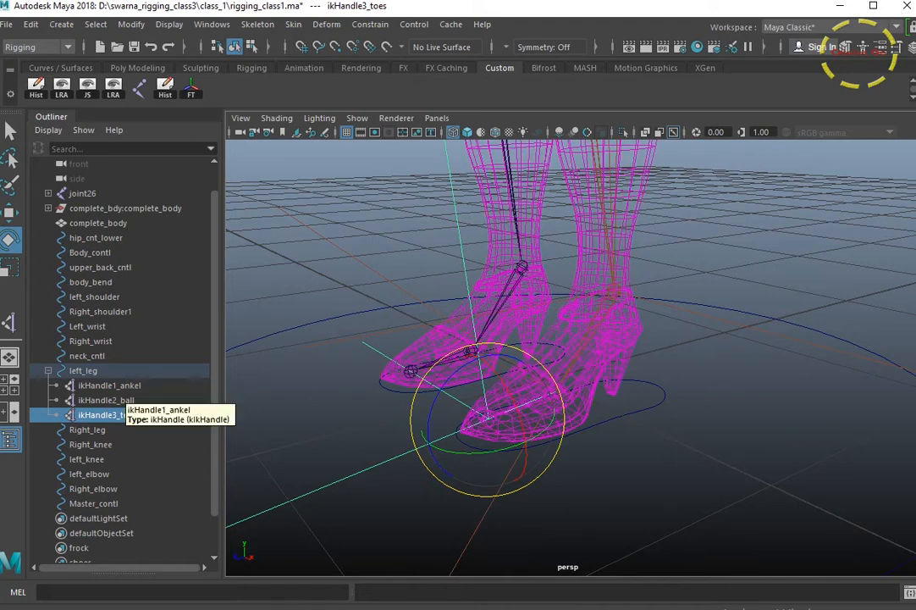
Group ikHandle2_ball and ikHandle3_toes together within the left_leg hierarchy
left_click(106, 399)
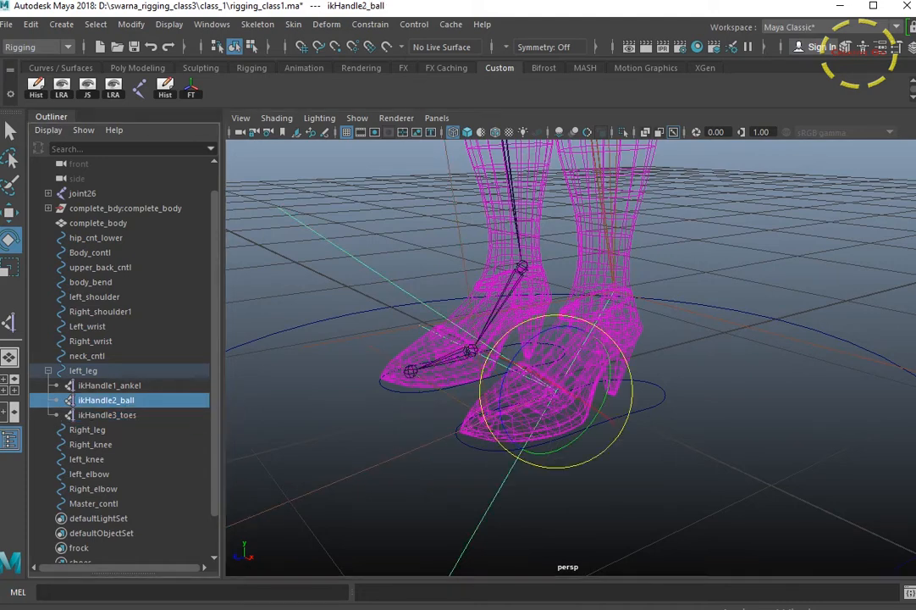
left_click(107, 414, "shift")
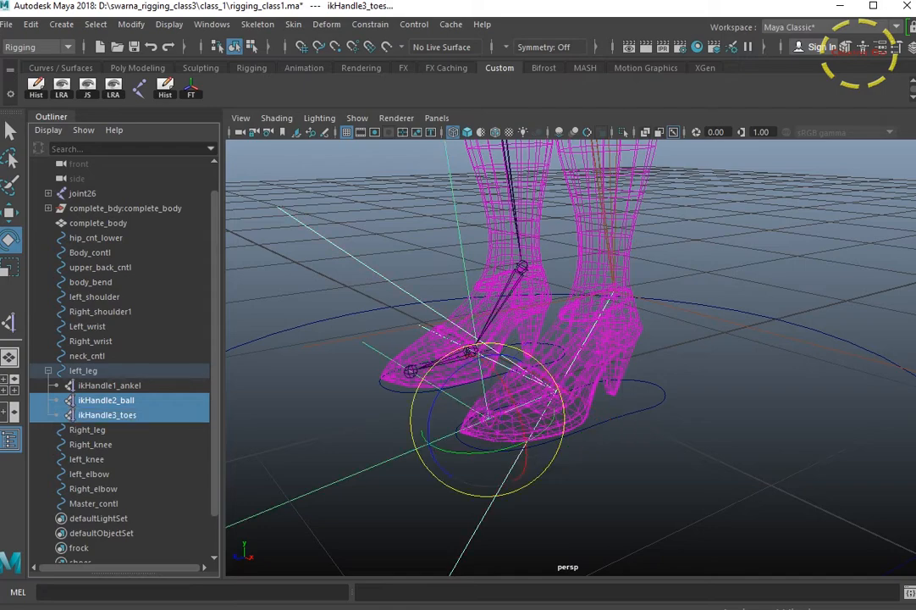
key("ctrl+g")
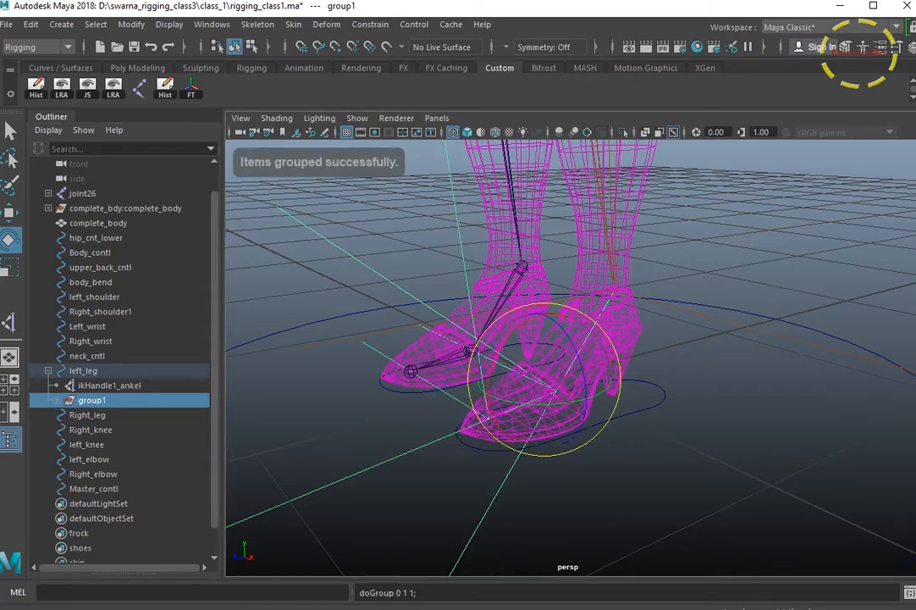
Snap the new group's pivot to the ball joint of the left foot and return to shaded display
key("w")
left_click_drag(571, 357, 495, 381, "alt")
right_click_drag(495, 381, 567, 381, "alt")
left_click_drag(567, 381, 589, 364, "alt")
right_click_drag(567, 364, 627, 364, "alt")
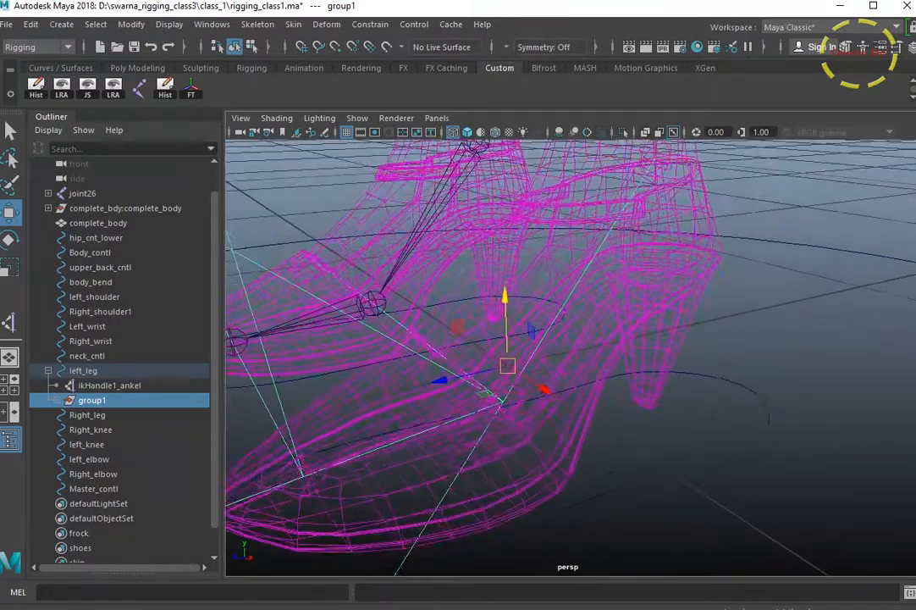
middle_click_drag(567, 364, 577, 307, "alt")
right_click_drag(567, 358, 622, 358, "alt")
middle_click_drag(567, 358, 570, 351, "alt")
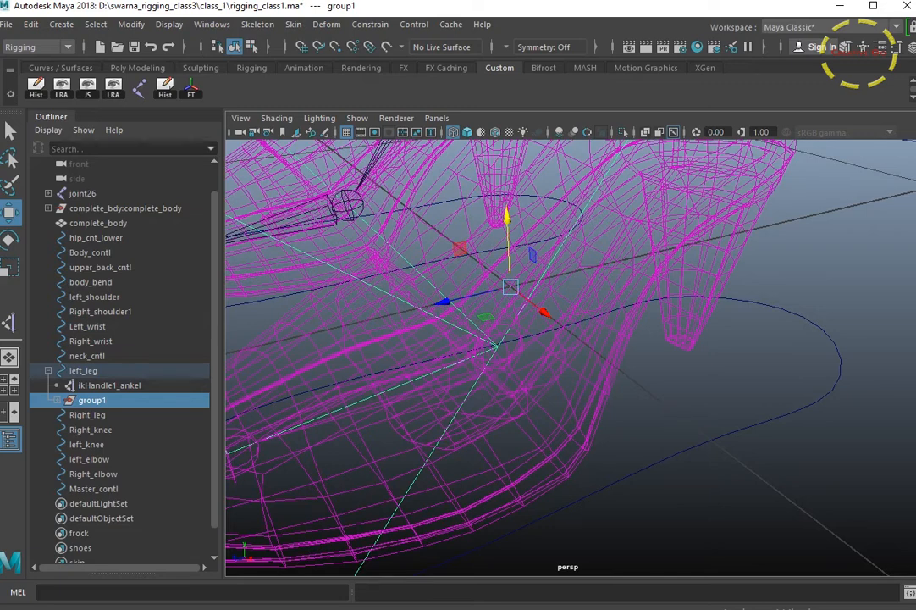
middle_click_drag(541, 339, 550, 364, "alt")
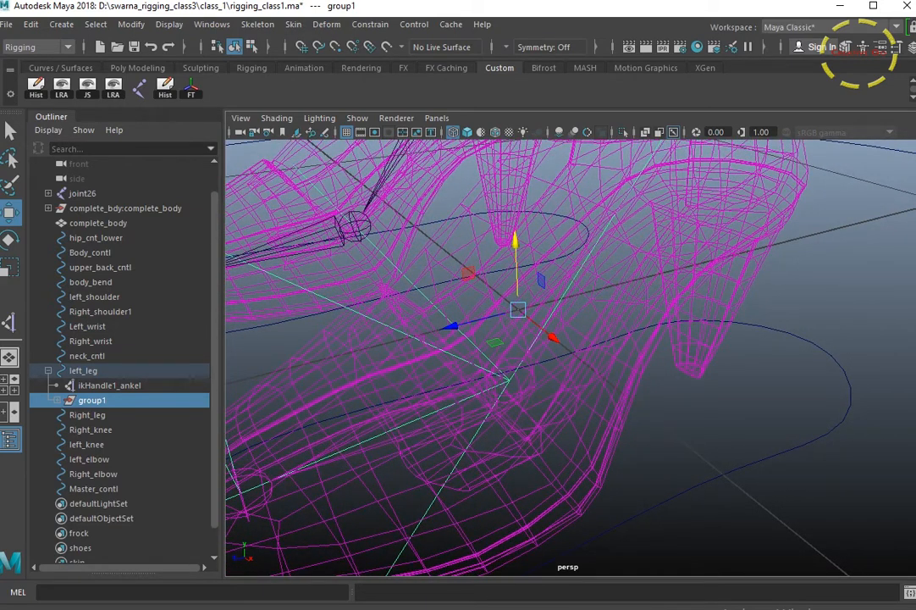
key("d")
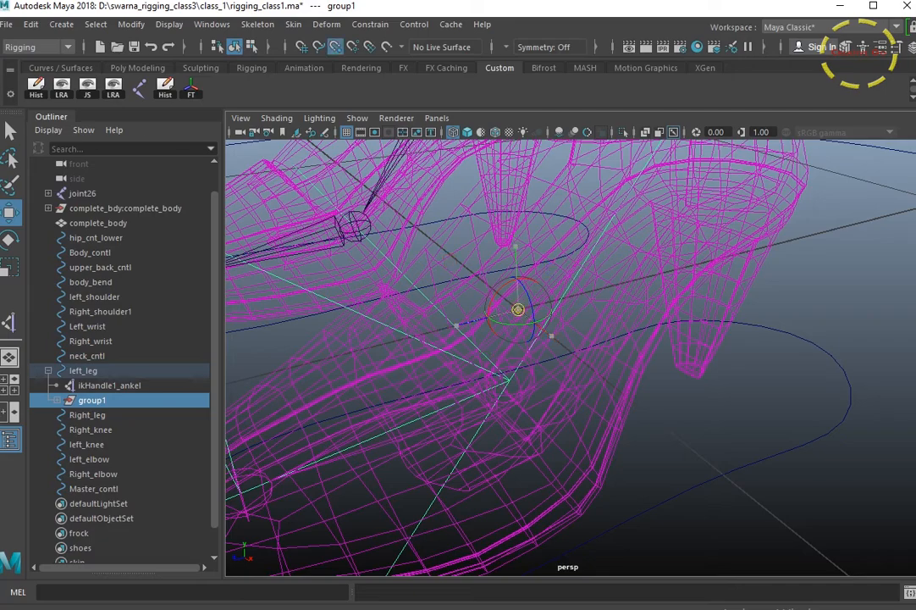
mouse_move(517, 309)
left_mouse_down()
mouse_move(508, 380)
mouse_move(542, 331)
mouse_move(440, 376)
left_mouse_up()
key("5")
Try rotating the group about the left ball joint to test the toe motion and undo the rotation
key("e")
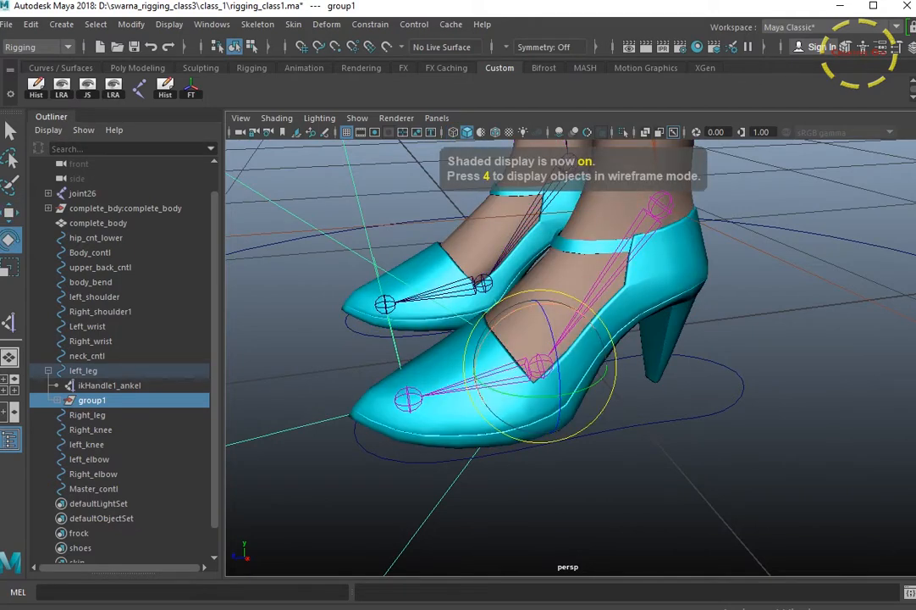
mouse_move(491, 328)
left_mouse_down()
mouse_move(523, 286)
mouse_move(493, 327)
left_mouse_up()
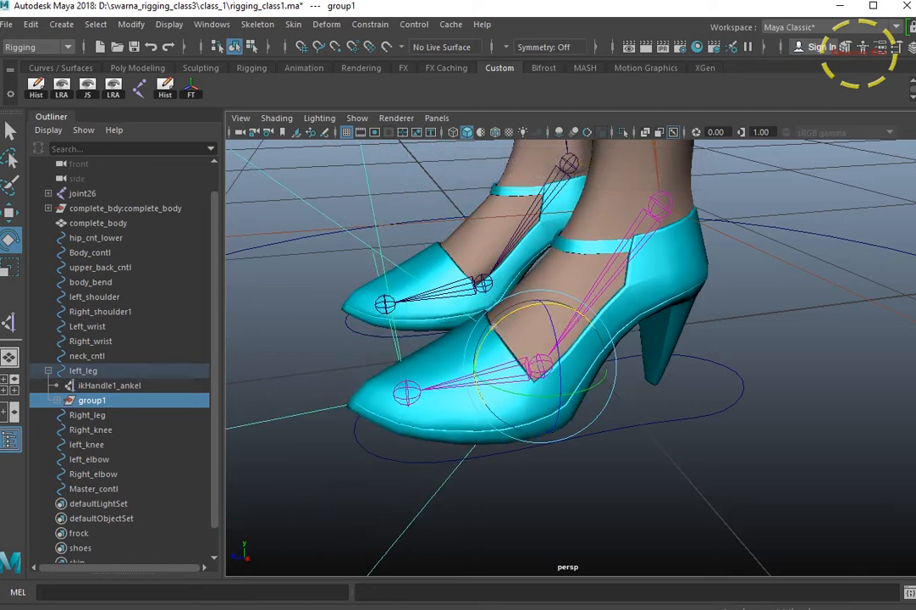
key("ctrl+z")
key("ctrl+z")
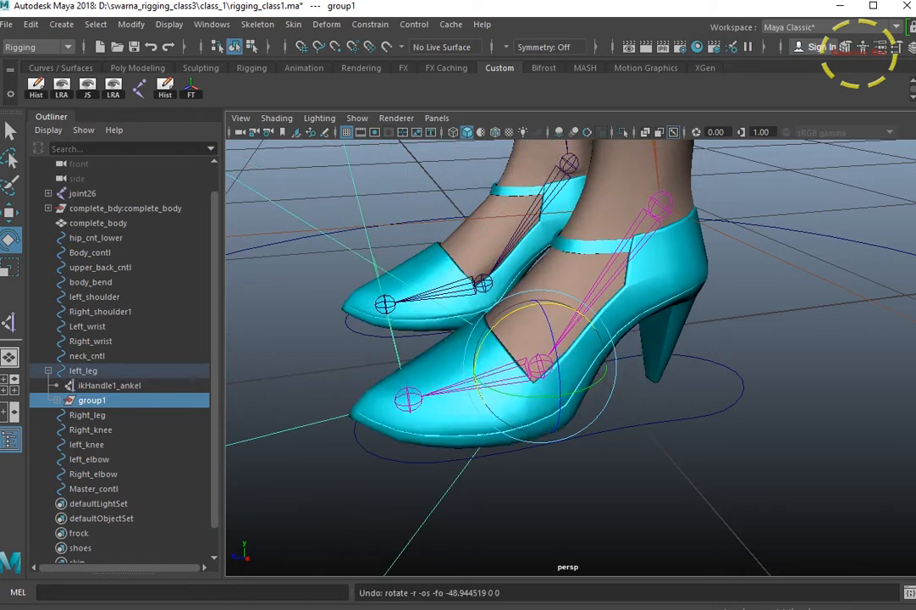
Bring back the Channel Box and rename the ball and toes handle group as group1_toes_tabl
left_click(862, 47)
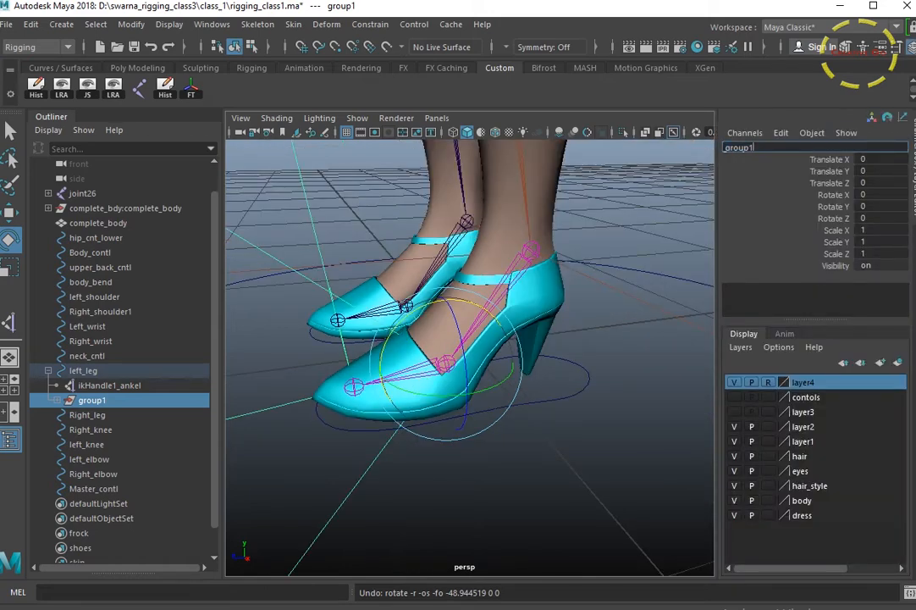
type("_toes_tabl")
key("Return")
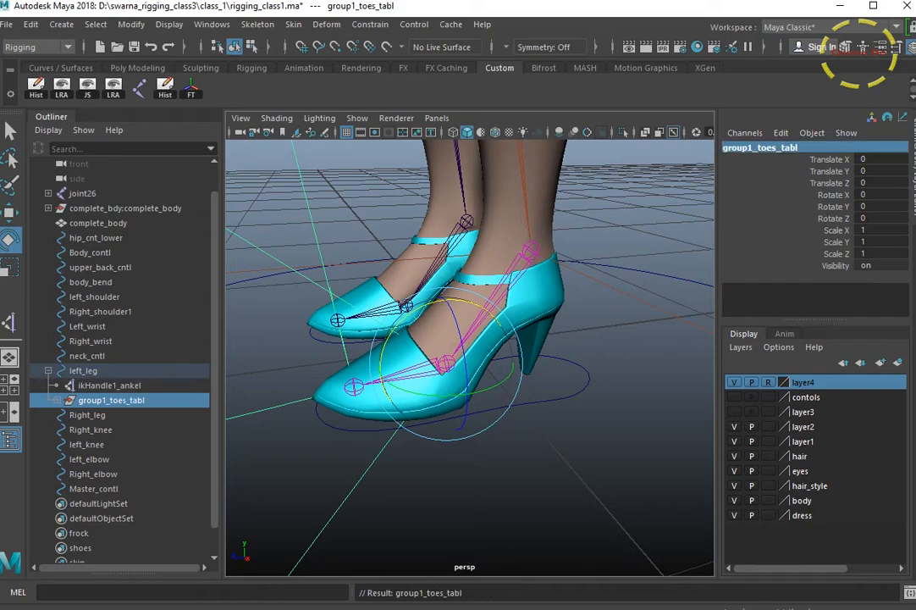
Try rotating the toes handle group around its X axis at the left ball joint and undo the rotation
scroll(436, 349, "up", 2)
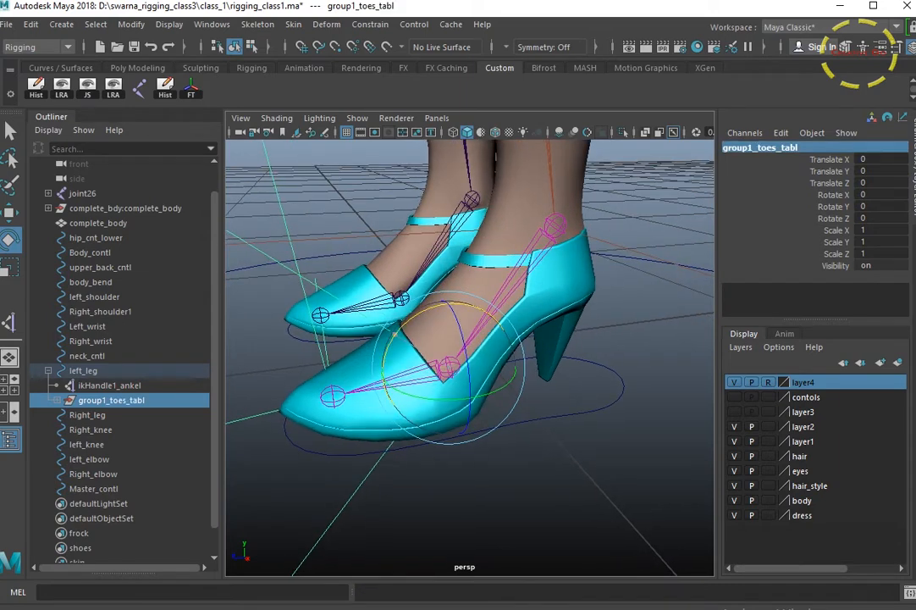
left_click_drag(395, 334, 411, 317)
key("ctrl+z")
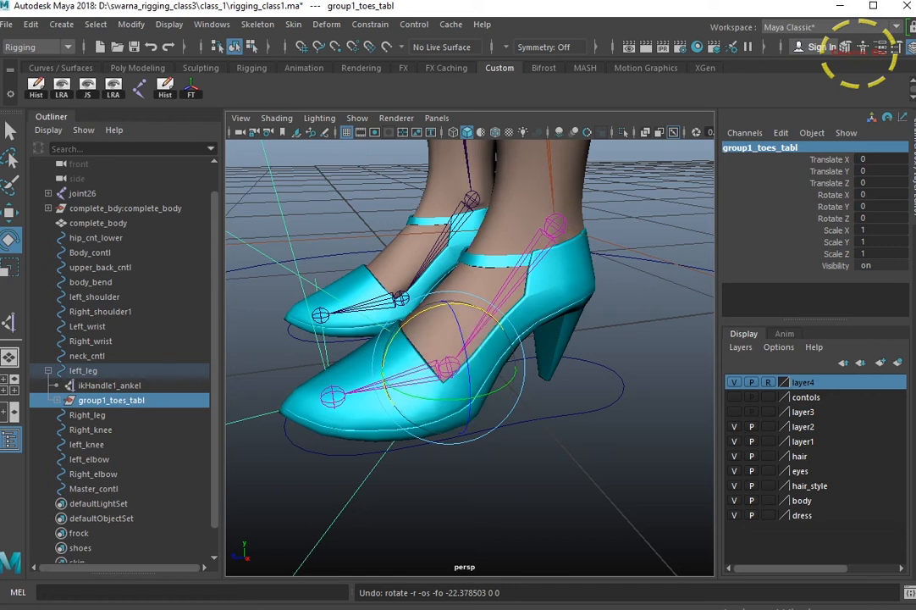
left_click(832, 194)
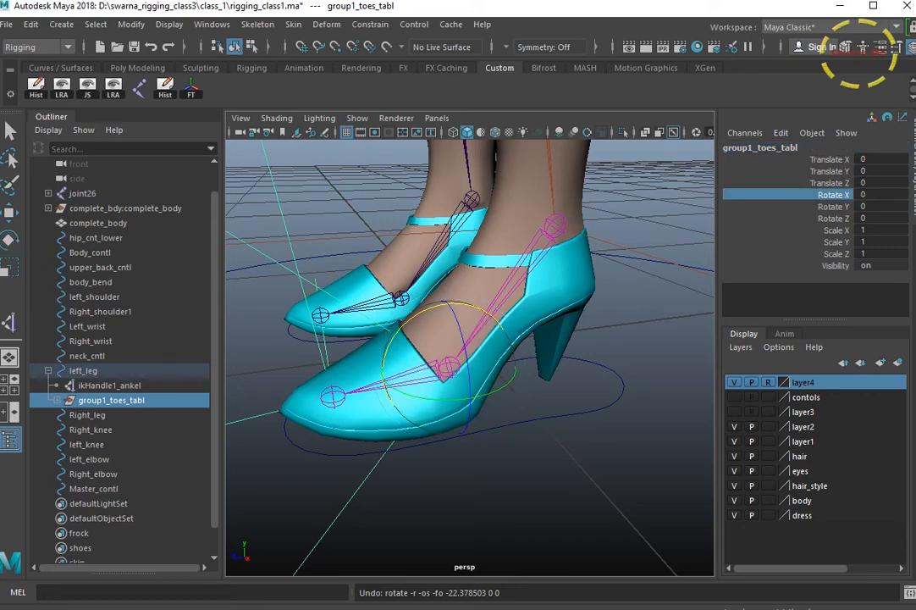
Add a keyable integer attribute named Toes_tap to the left_leg control with minimum 0 and maximum 10
key("Up")
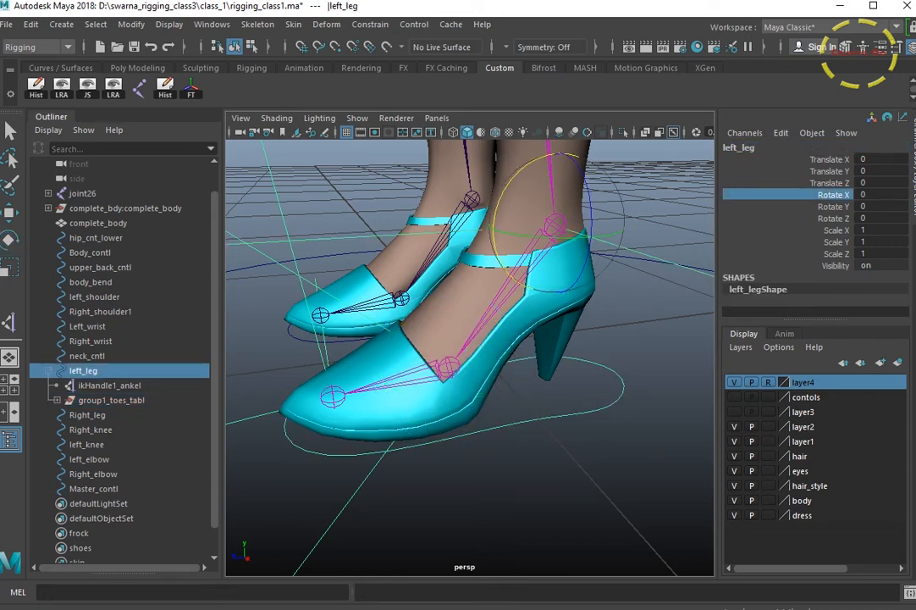
left_click(131, 24)
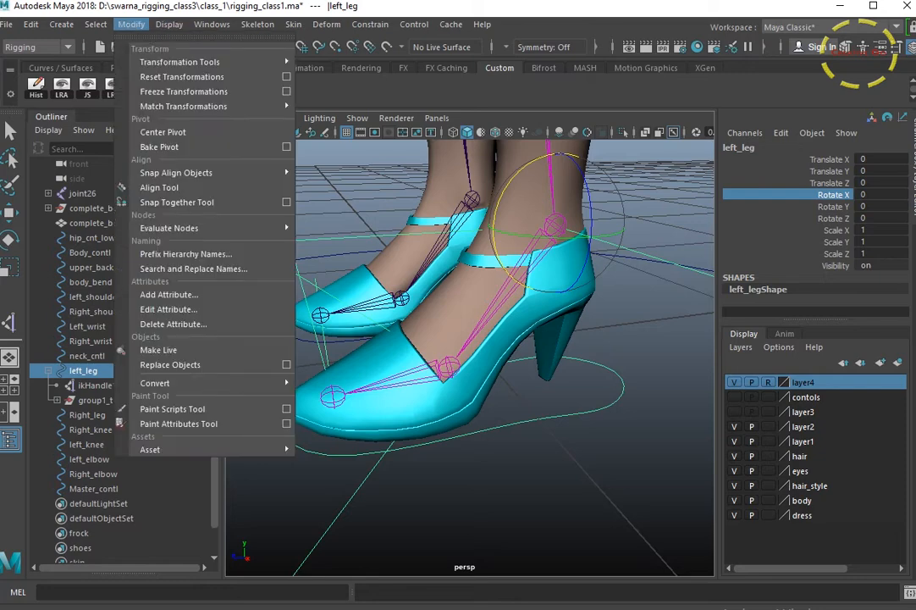
left_click(168, 294)
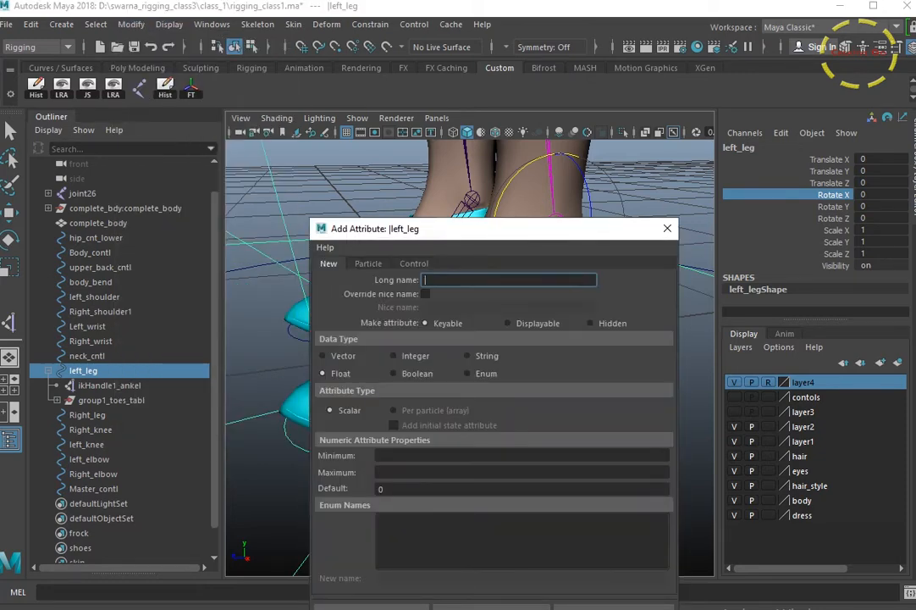
type("Toes_tap")
left_click(393, 355)
left_click(393, 454)
type("0")
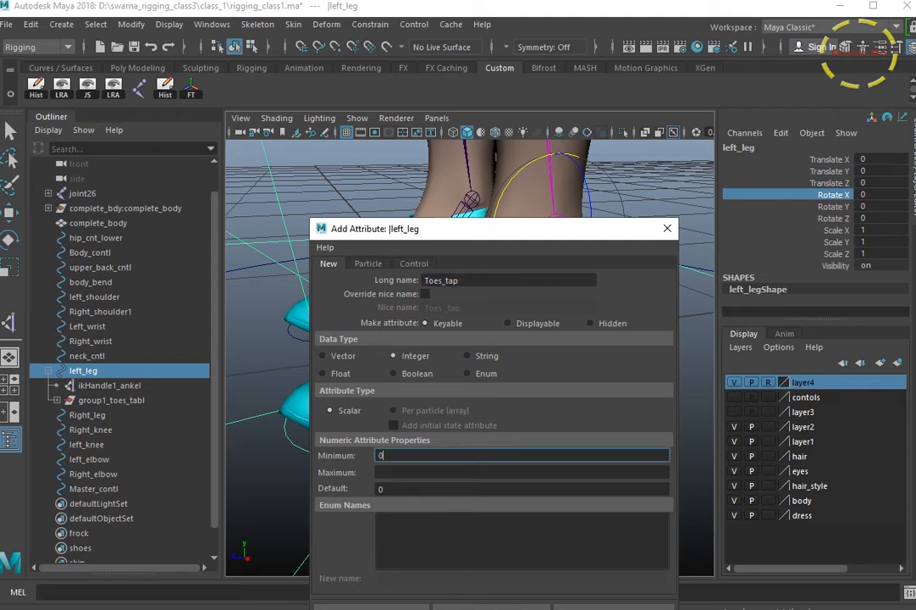
key("Tab")
type("10")
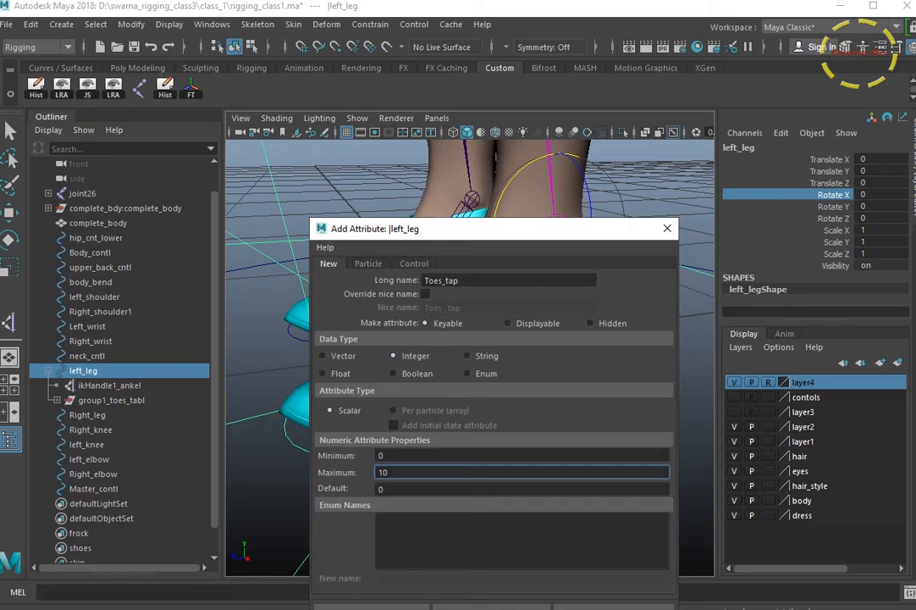
left_click_drag(491, 229, 482, 162)
left_click(363, 546)
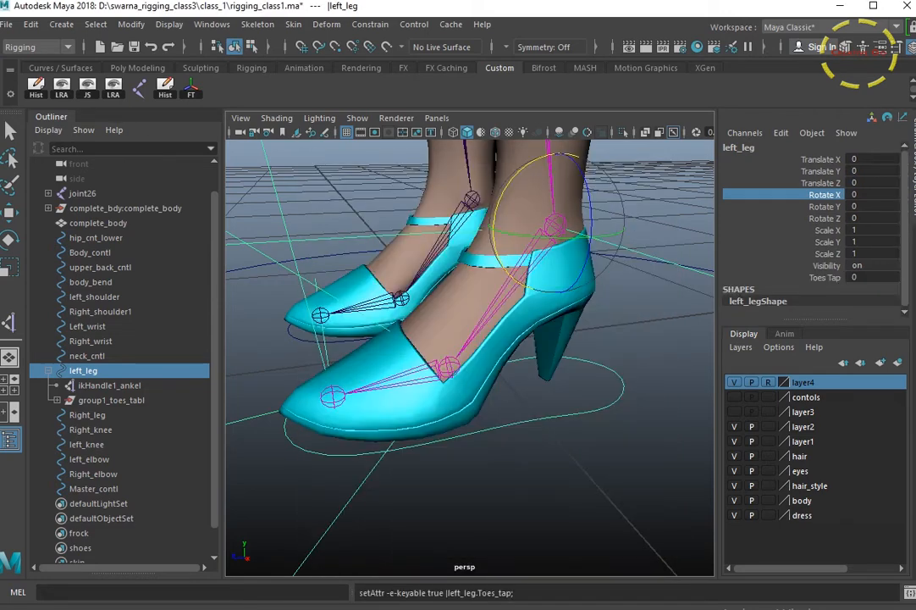
left_click(824, 278)
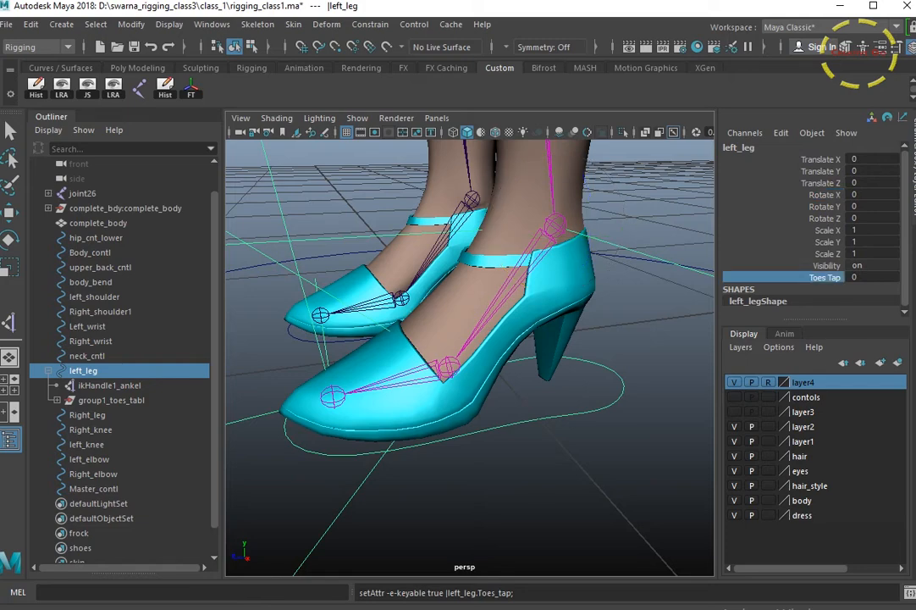
Rename the toes handle group under left_leg as group1_toes_tap
left_click(111, 400)
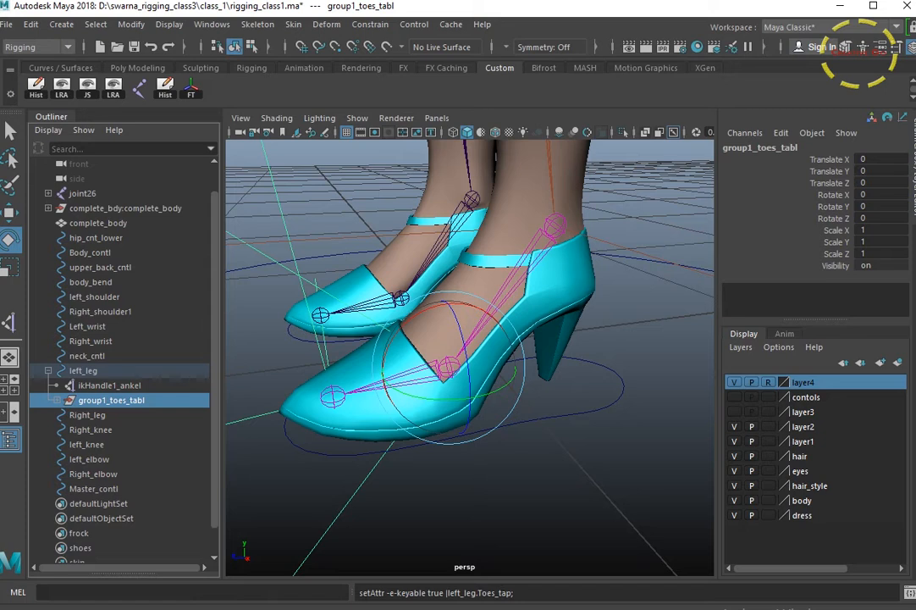
left_click(778, 148)
left_click(778, 148)
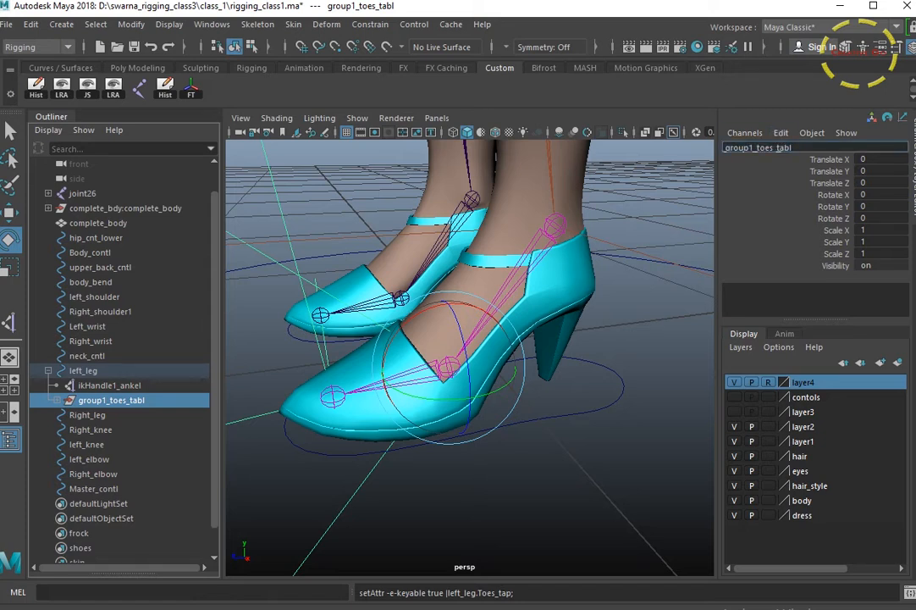
key("BackSpace")
key("BackSpace")
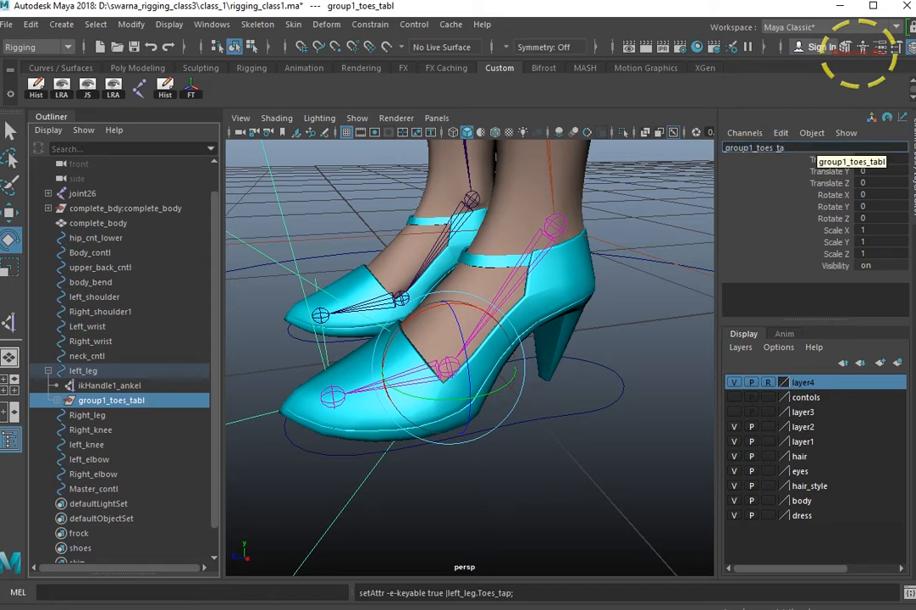
type("p")
key("Return")
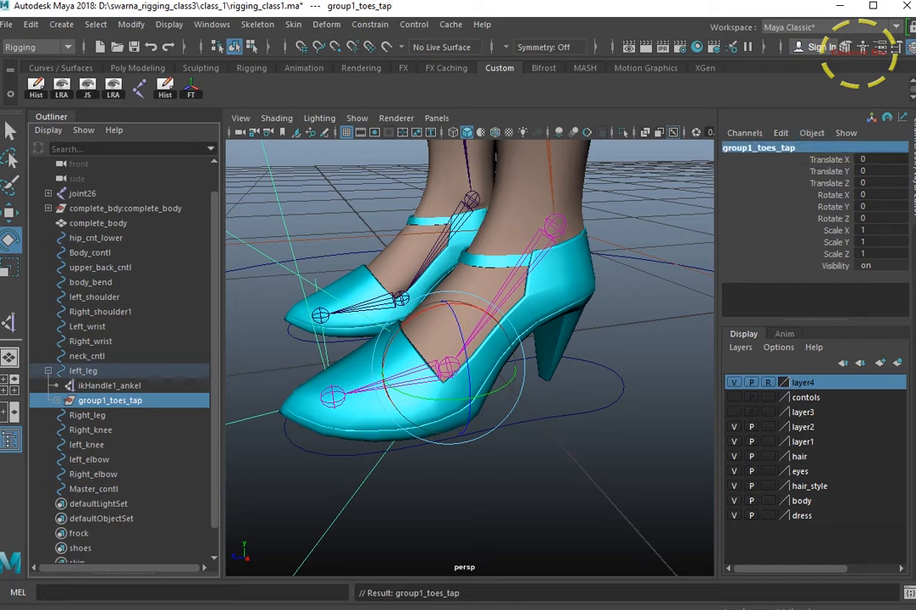
Try setting the left_leg control's Toes Tap attribute to 2 and undo the change
left_click_drag(572, 398, 623, 457)
left_click(823, 277)
middle_click_drag(592, 304, 618, 304)
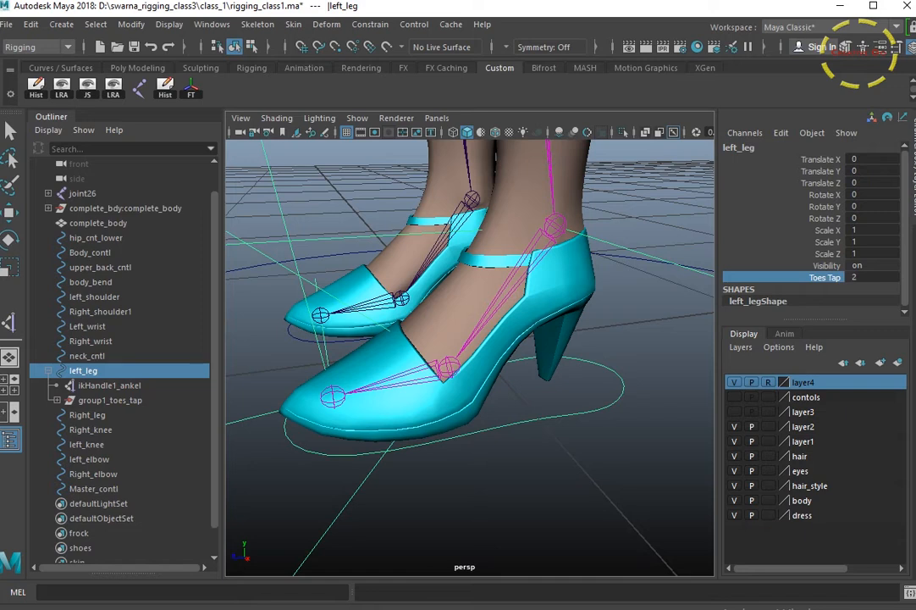
key("ctrl+z")
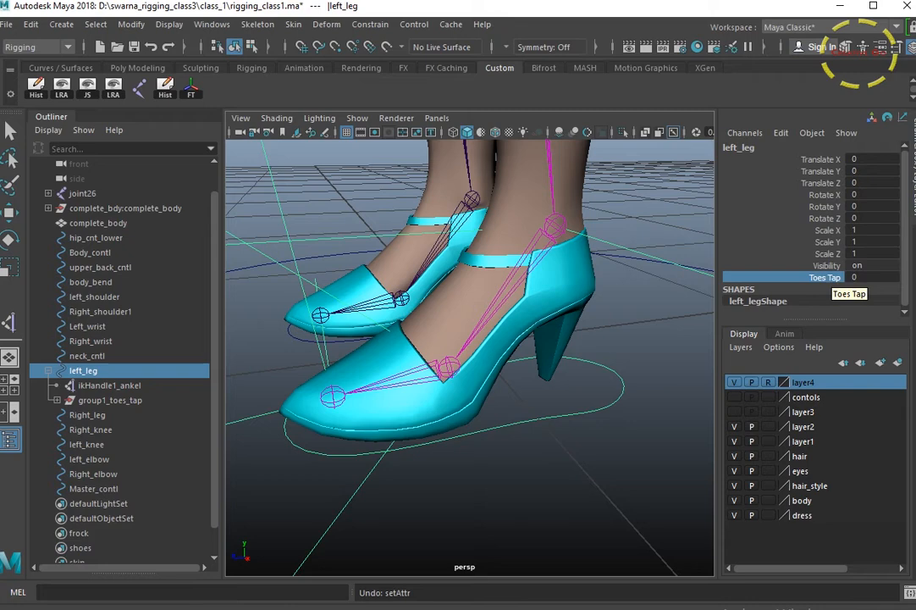
Load left_leg as the source in the Connection Editor and choose Toes_tap as the output attribute
left_click(212, 24)
mouse_move(245, 76)
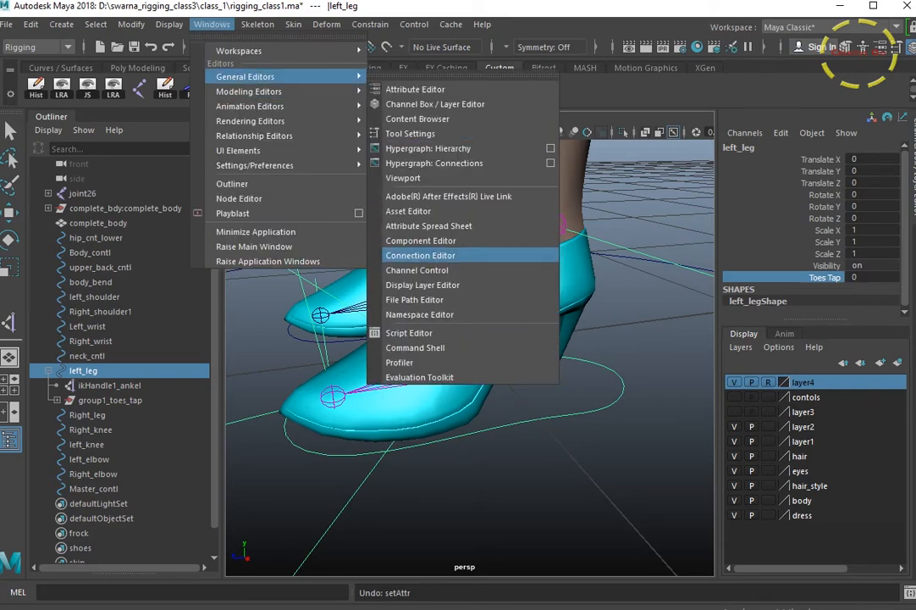
left_click(421, 255)
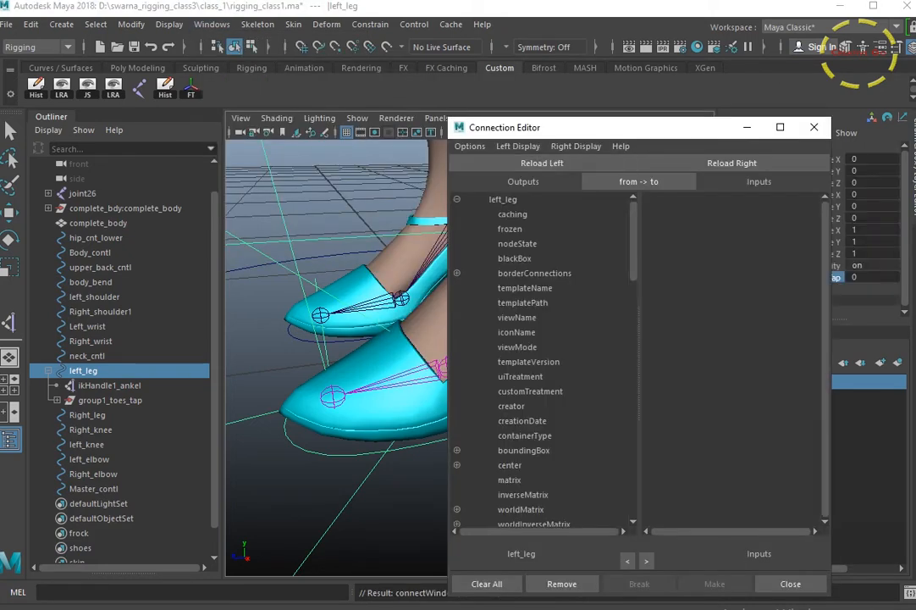
left_click_drag(639, 246, 635, 481)
left_click(515, 510)
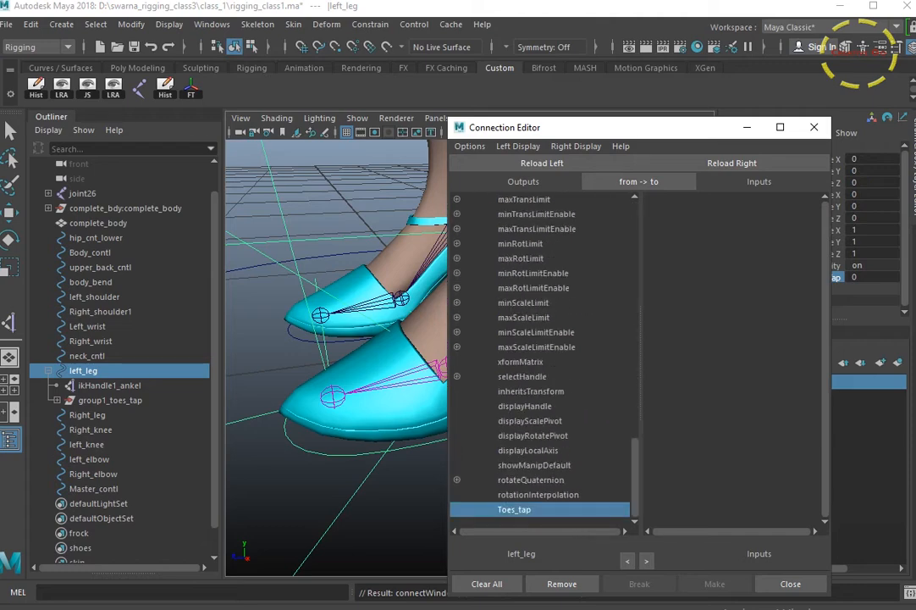
left_click(747, 127)
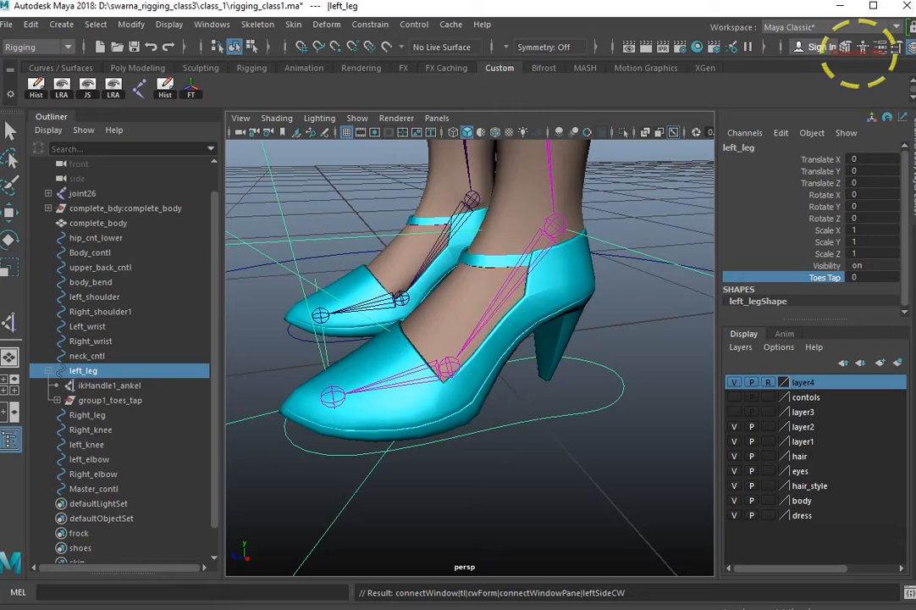
Load group1_toes_tap as the connection target, connect Toes_tap to its rotateX, and close the Connection Editor
left_click(110, 399)
key("e")
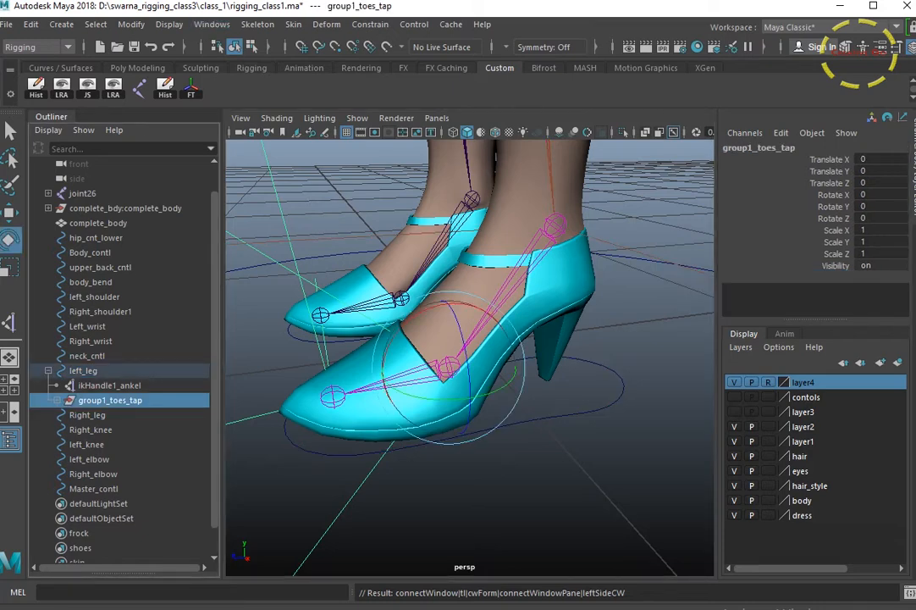
key("alt+Tab")
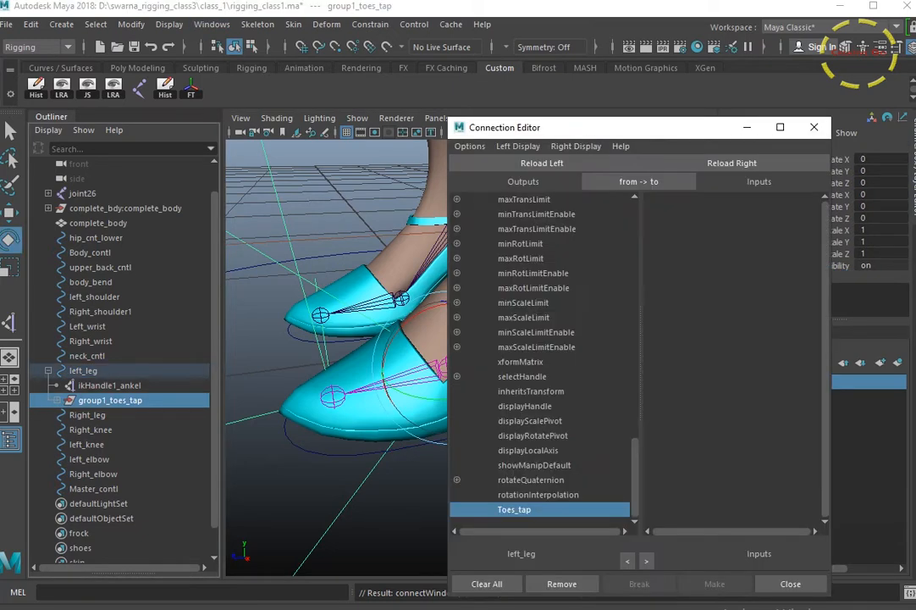
left_click(732, 162)
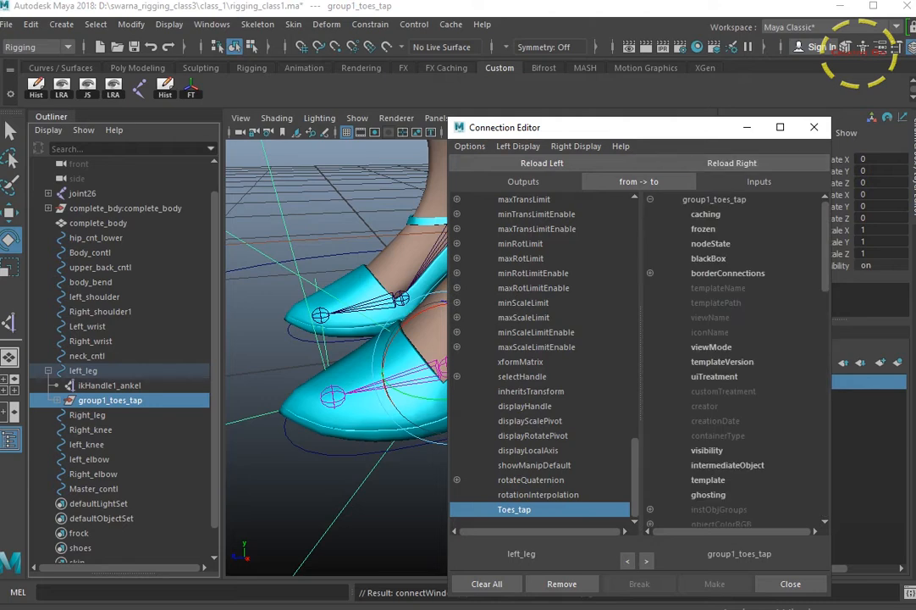
scroll(732, 356, "down", 7)
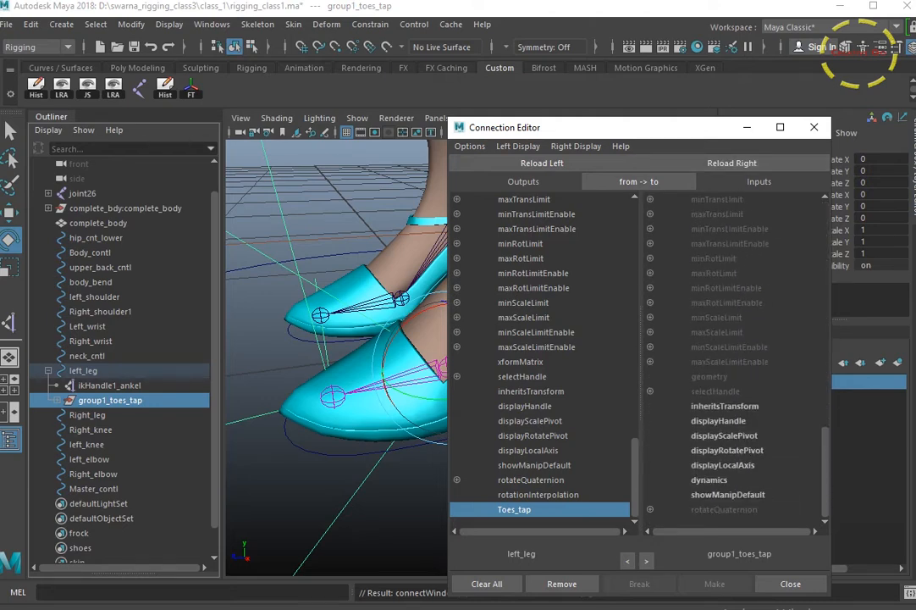
scroll(732, 356, "down", 4)
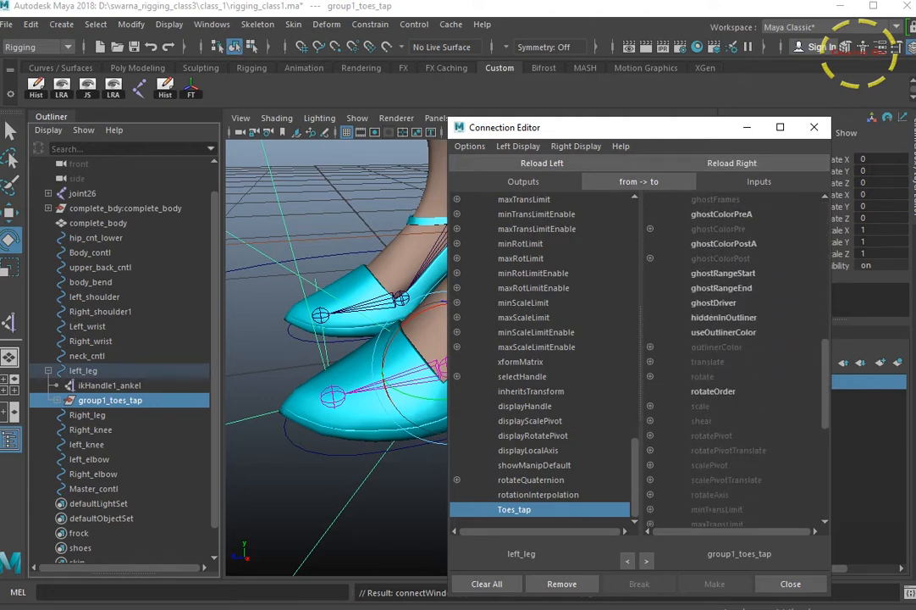
left_click(649, 375)
left_click(713, 391)
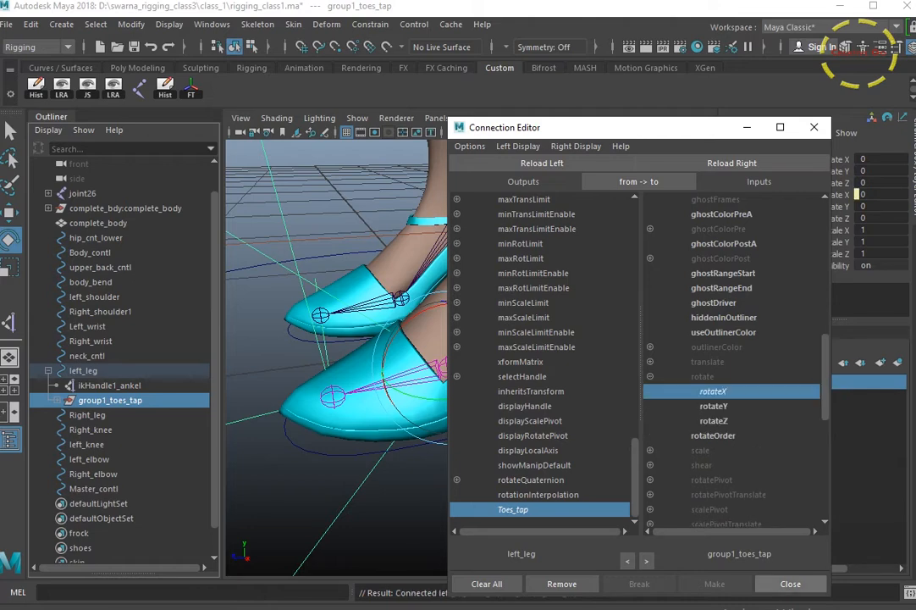
left_click(790, 583)
left_click(637, 500)
Test the toe motion by setting the left_leg control's Toes Tap to 6 and 10
left_click(83, 370)
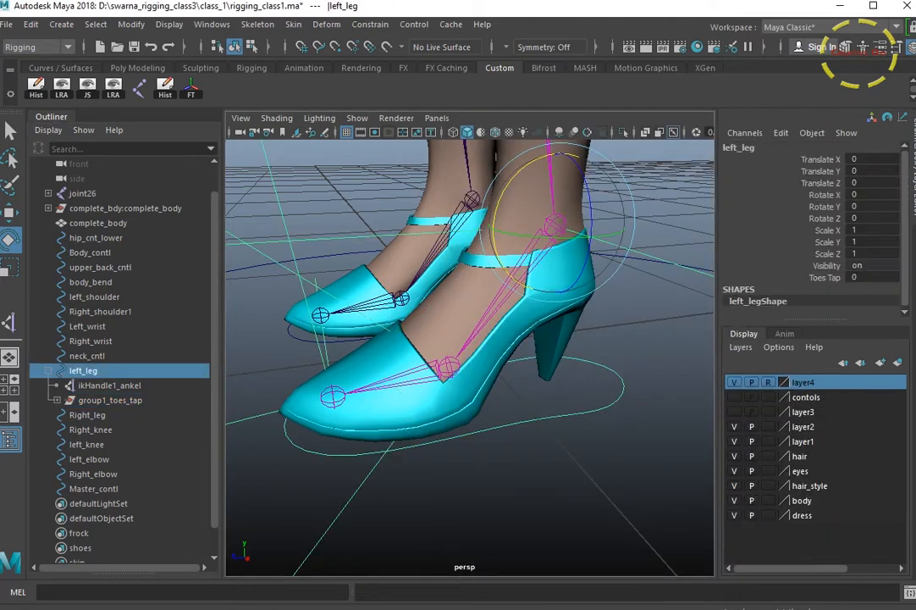
left_click(823, 277)
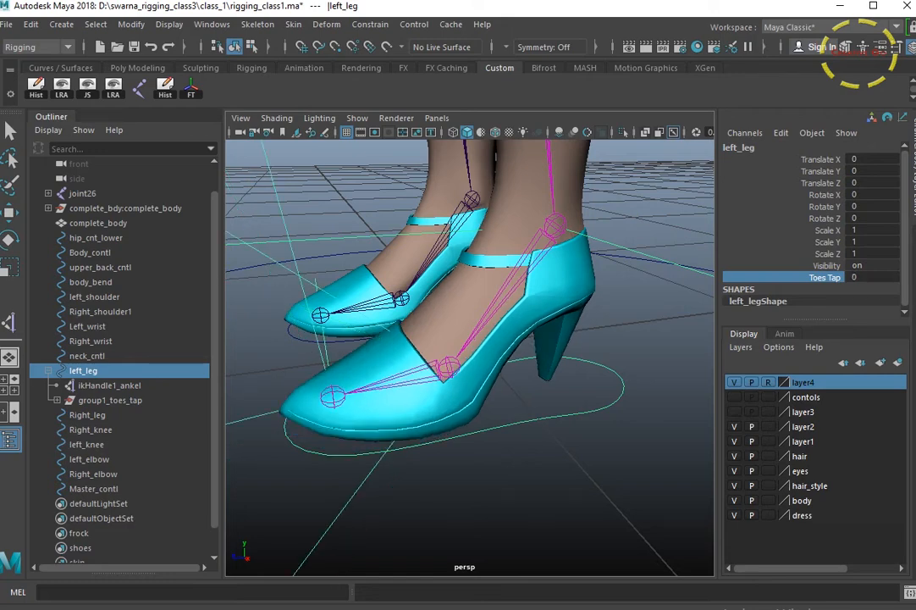
mouse_move(466, 355)
left_mouse_down("alt")
mouse_move(434, 335)
mouse_move(454, 344)
left_mouse_up("alt")
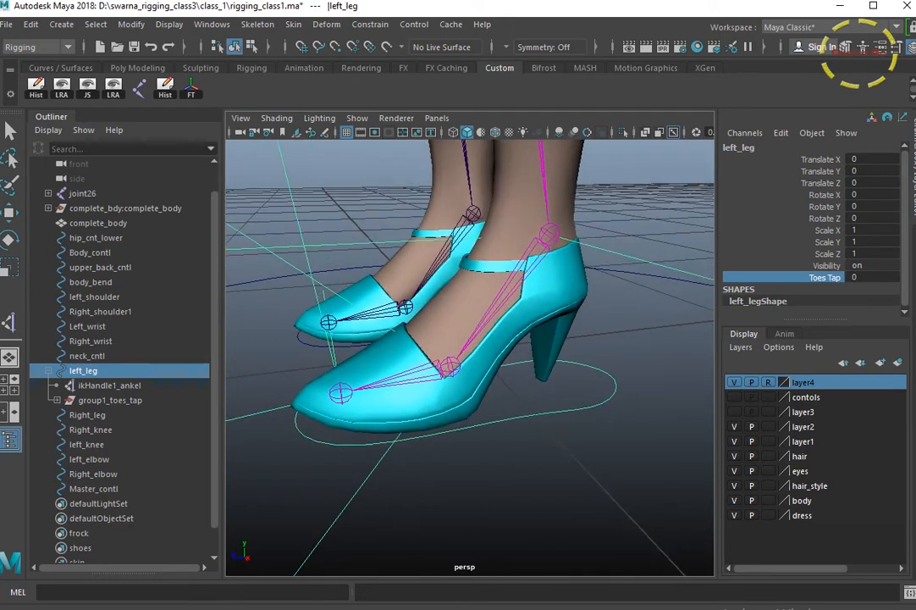
left_click(871, 276)
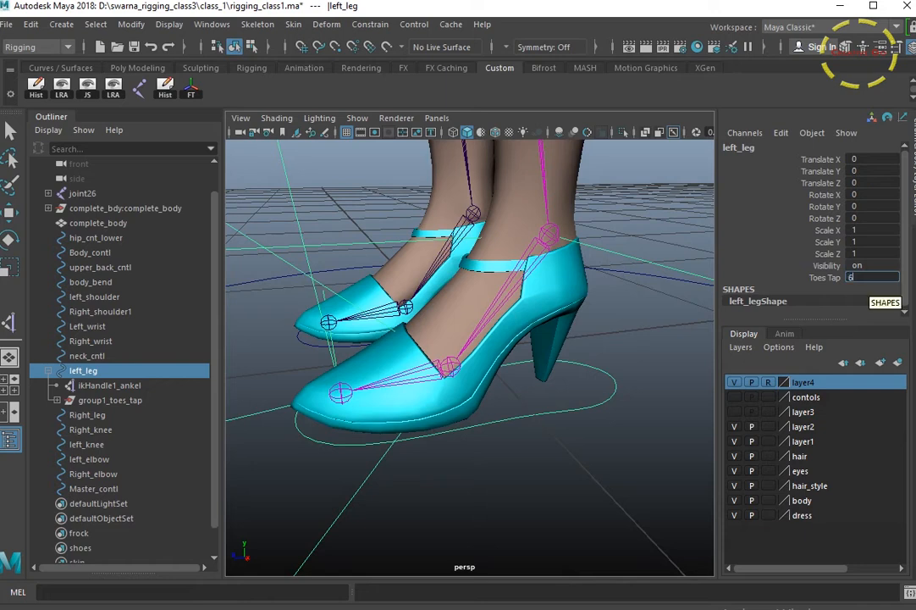
type("6")
key("Return")
left_click(871, 277)
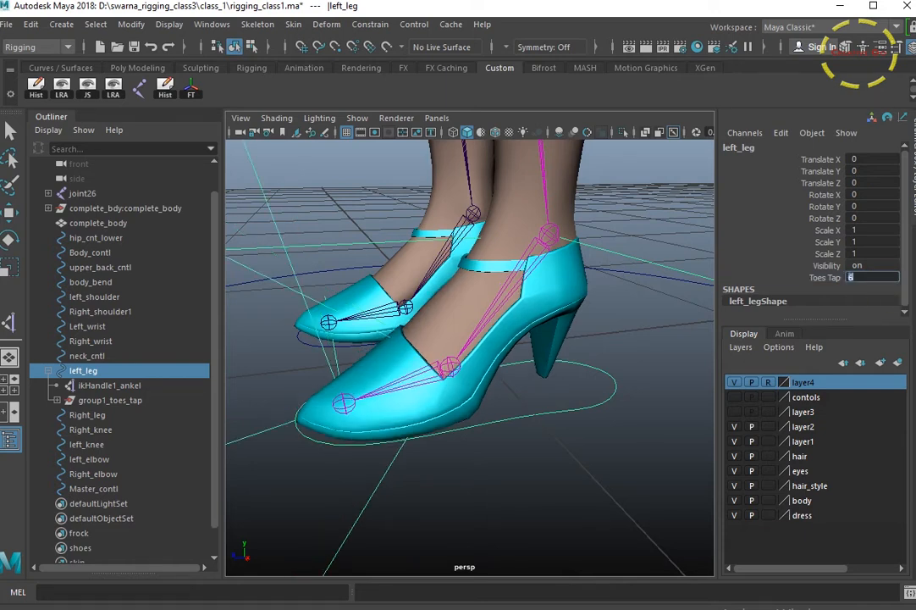
type("10")
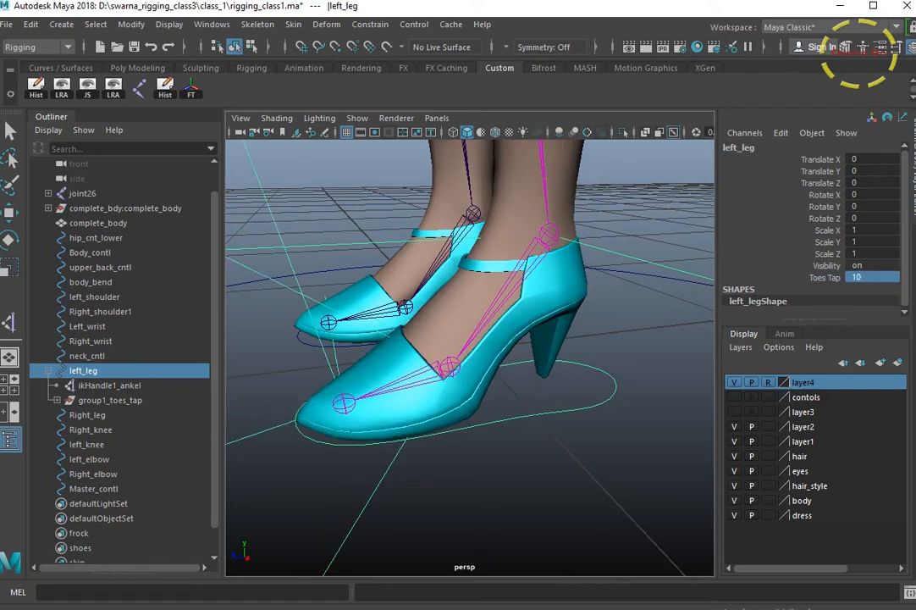
key("Return")
mouse_move(474, 356)
left_mouse_down("alt")
mouse_move(461, 394)
mouse_move(373, 330)
mouse_move(567, 372)
mouse_move(479, 343)
left_mouse_up("alt")
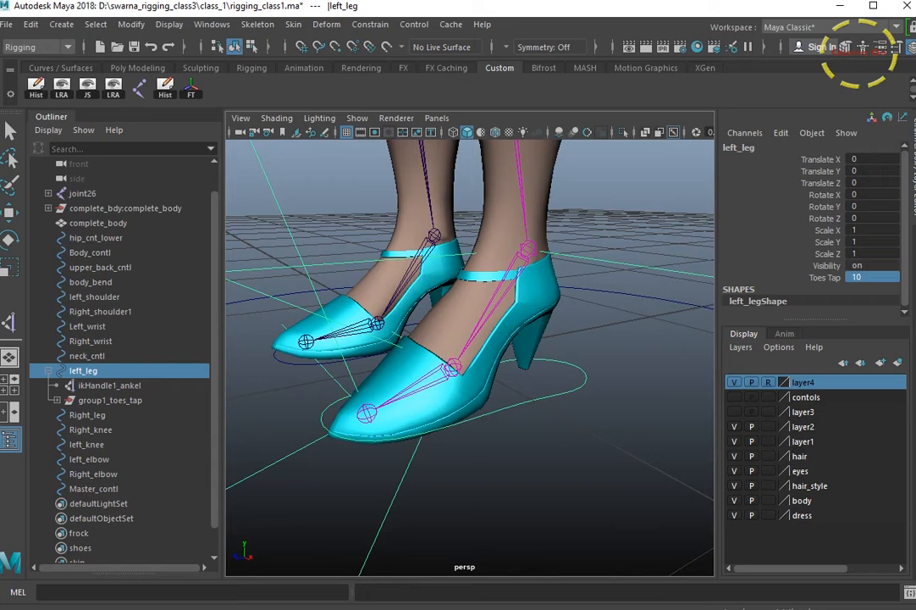
Reset the left_leg control's Toes Tap to 0 and clear the selection
left_click(824, 265)
left_click(872, 277)
type("0")
key("Return")
left_click(633, 339)
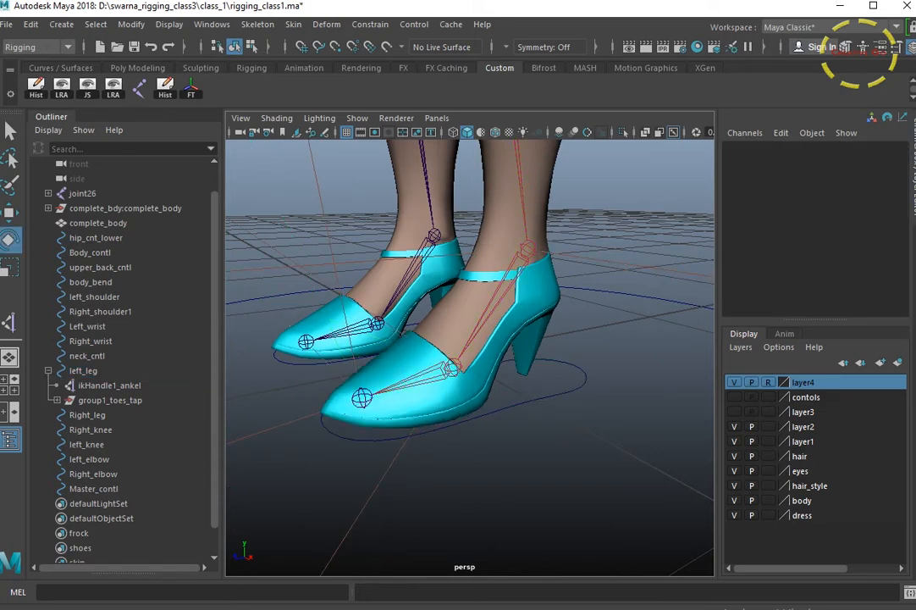
scroll(469, 358, "up", 3)
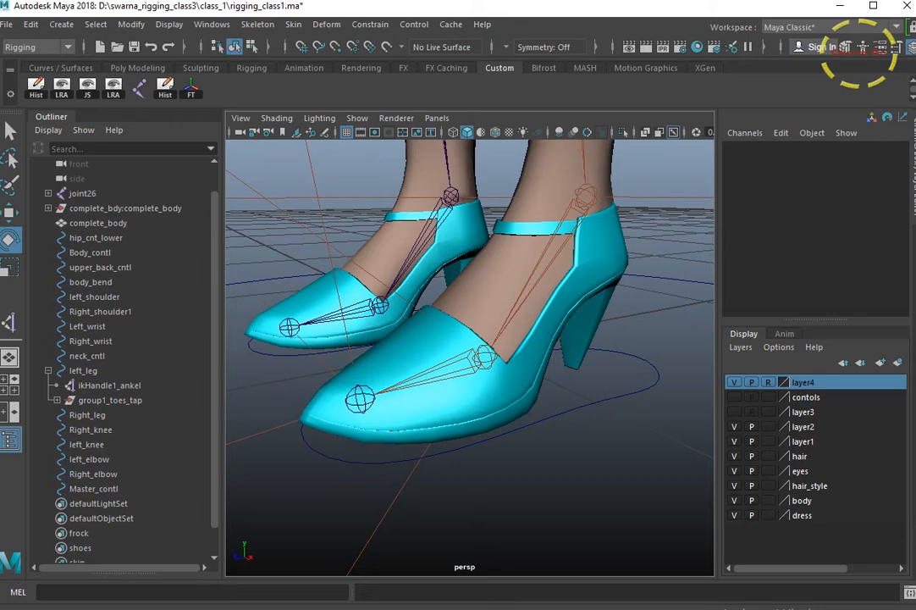
Select ikHandle1_ankel at the left ankle and group it under left_leg
left_click(484, 358)
left_click(360, 399)
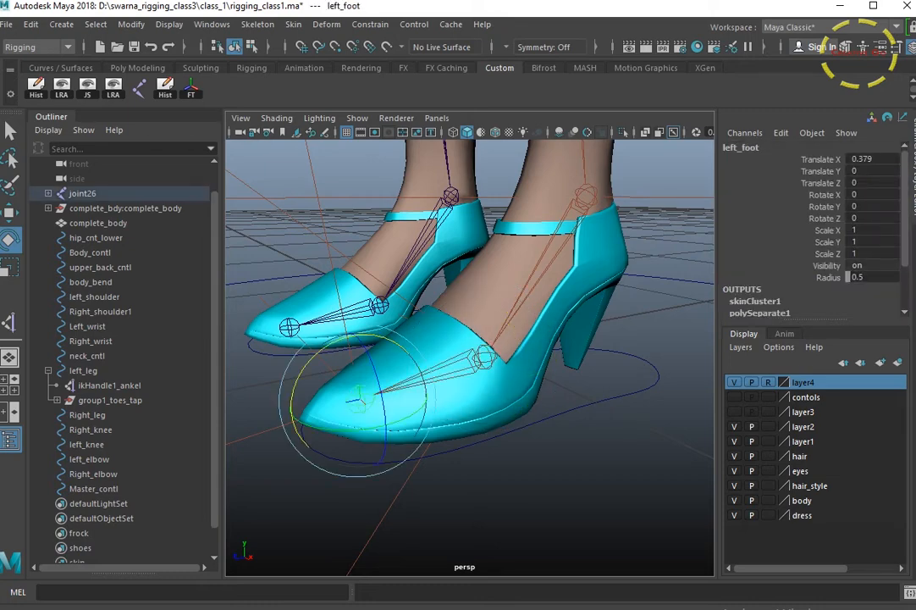
scroll(381, 414, "down", 2)
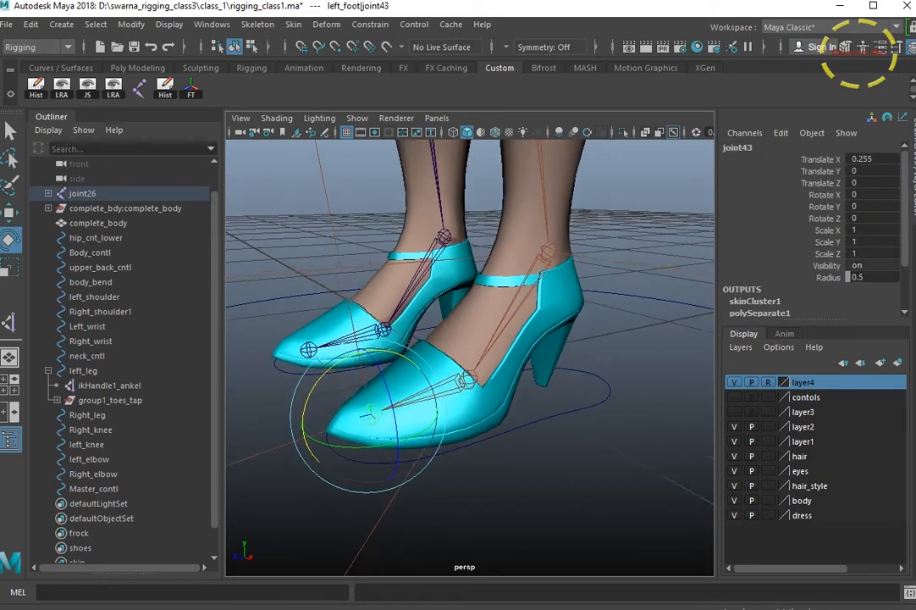
left_click(549, 252)
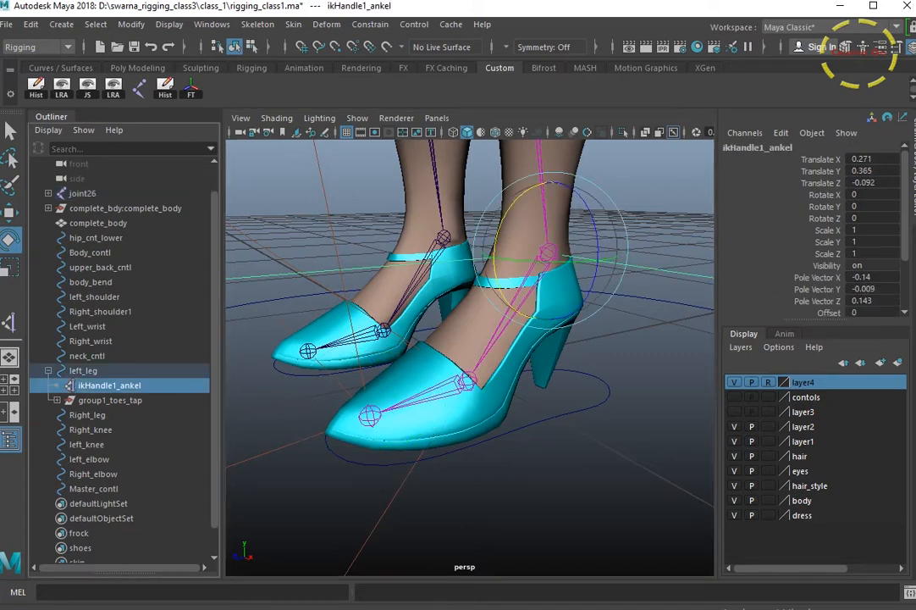
key("ctrl+g")
key("f")
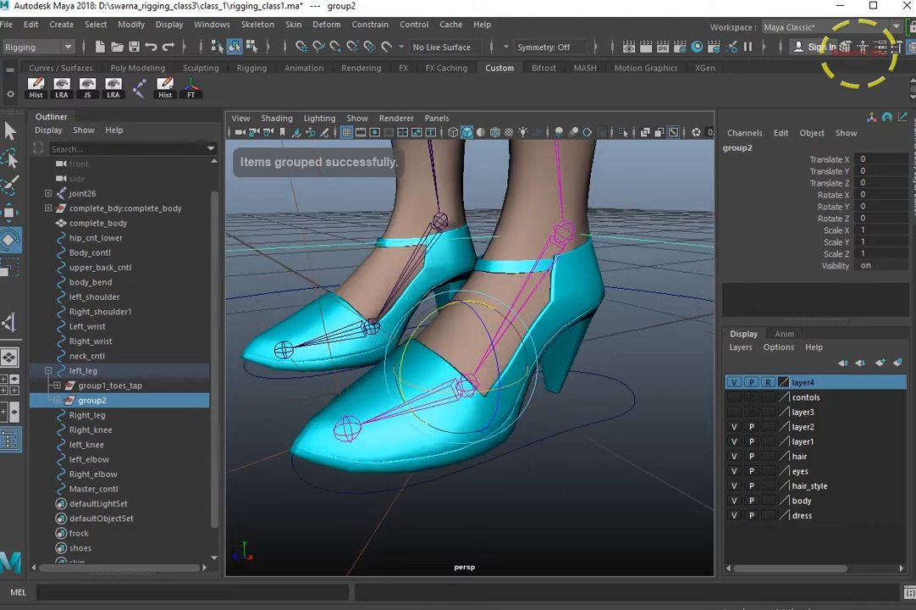
Switch the viewport to wireframe and hide the polygons so the foot joints can be used for snapping
key("w")
key("5")
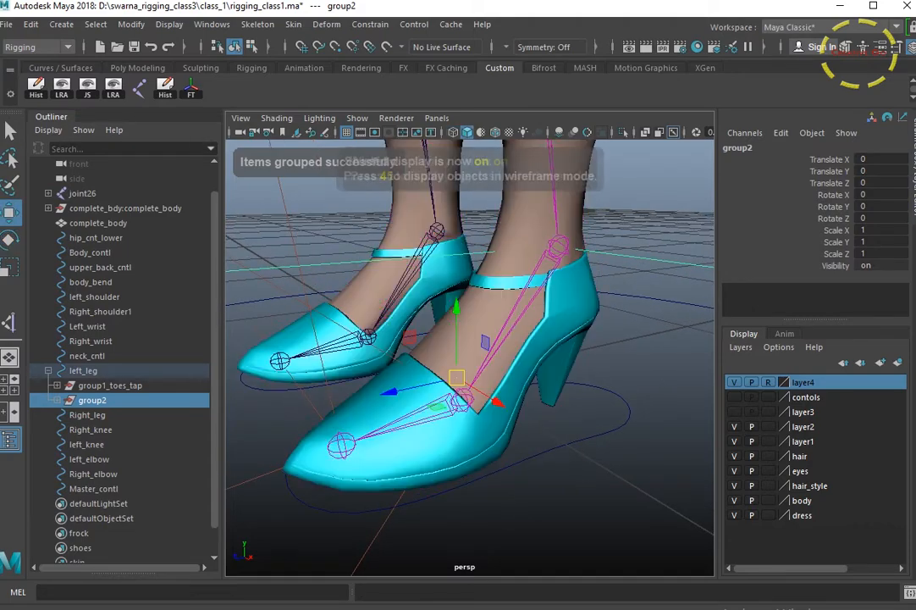
key("4")
left_click_drag(424, 381, 373, 423, "alt")
left_click_drag(542, 331, 508, 305, "alt")
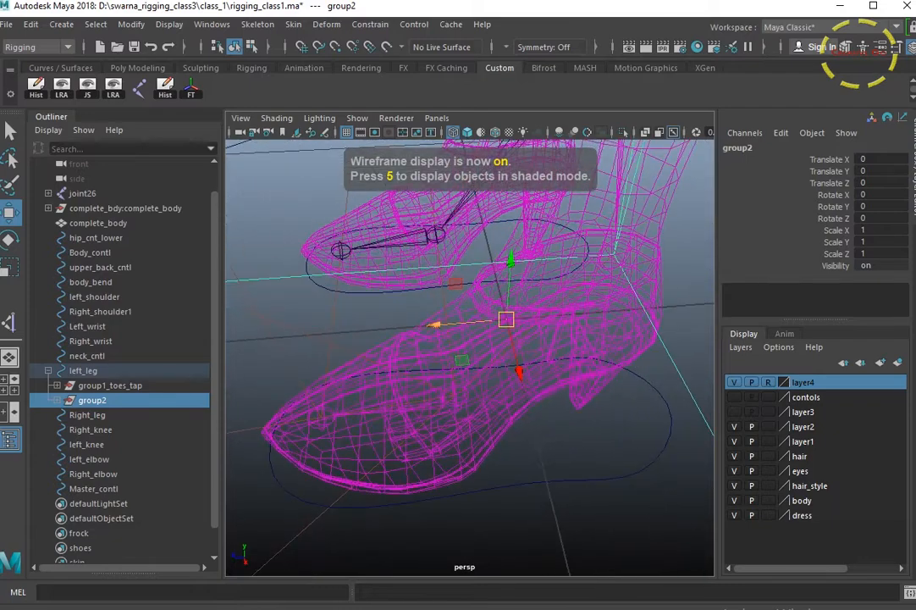
left_click(358, 117)
left_click(576, 184)
scroll(470, 358, "up", 3)
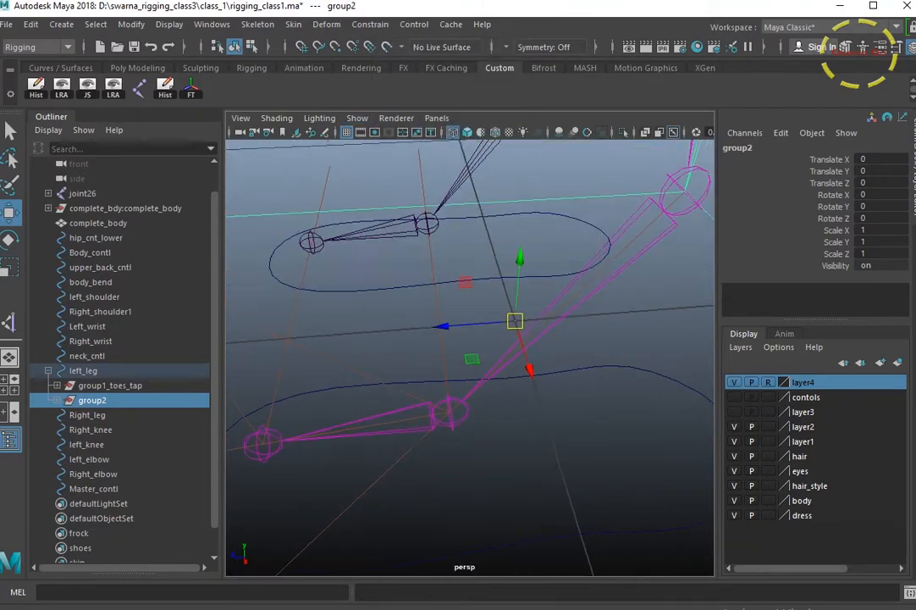
Snap the pivot of group2 to the ball joint of the left foot
key("d")
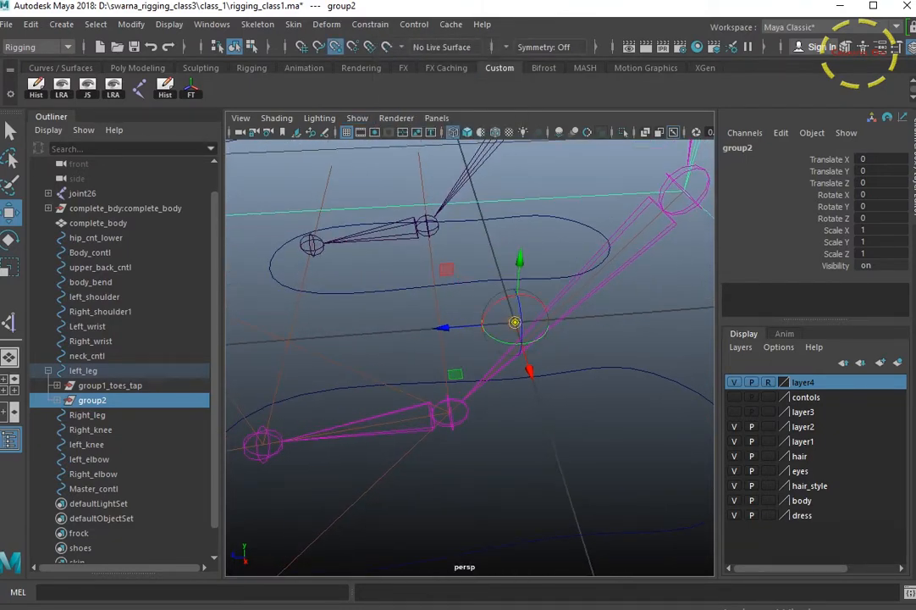
left_click_drag(514, 322, 466, 347)
scroll(470, 357, "down", 3)
scroll(470, 358, "up", 3)
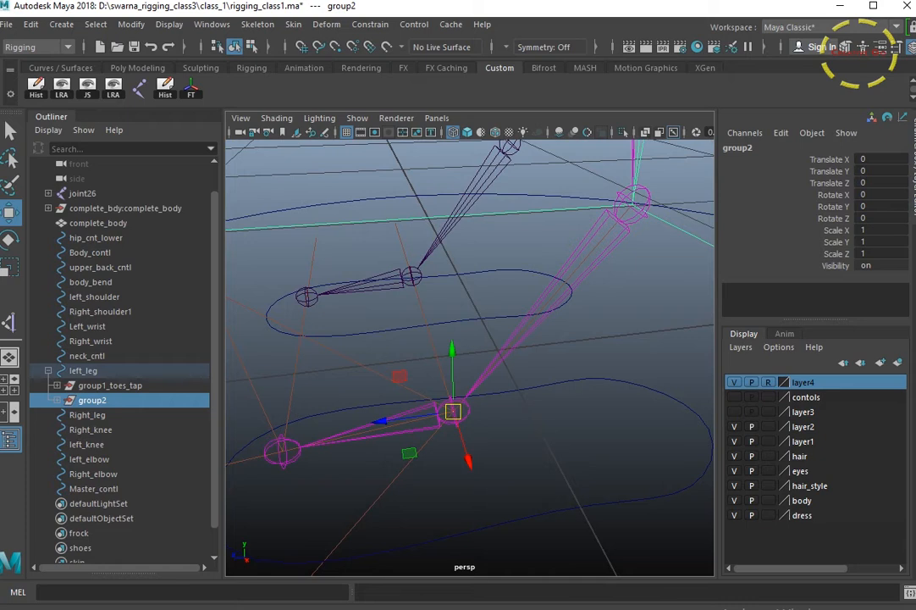
Test the heel lift by rotating group2 about 51 degrees around X, and undo the rotation
key("e")
left_click_drag(476, 355, 412, 372)
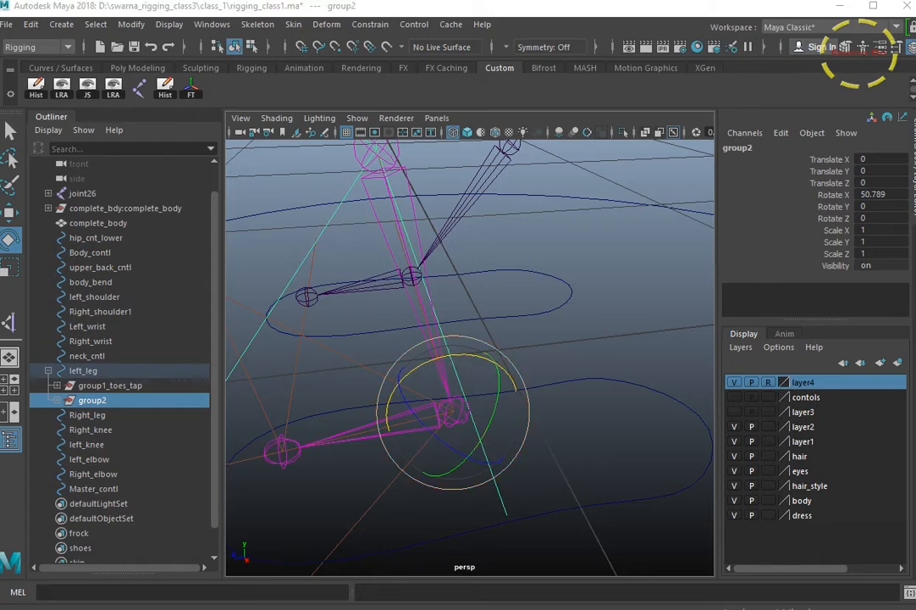
left_click_drag(470, 358, 432, 296, "alt")
scroll(508, 309, "down", 5)
left_click_drag(482, 334, 525, 331, "alt")
key("ctrl+z")
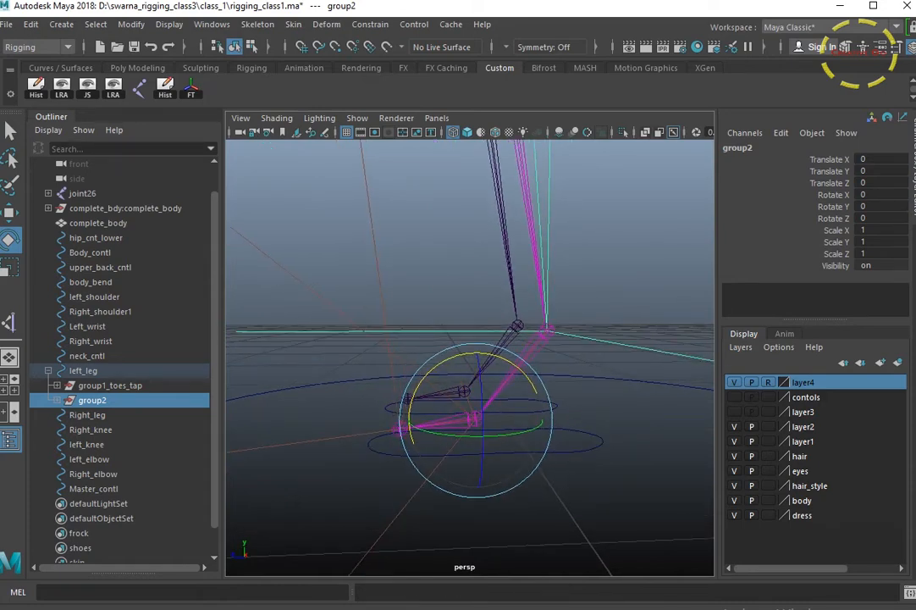
Undo the pivot move and grouping of the ankle handle, stepping back past the Toes Tap test to ikHandle1_ankel as the selection
key("ctrl+z")
key("ctrl+z")
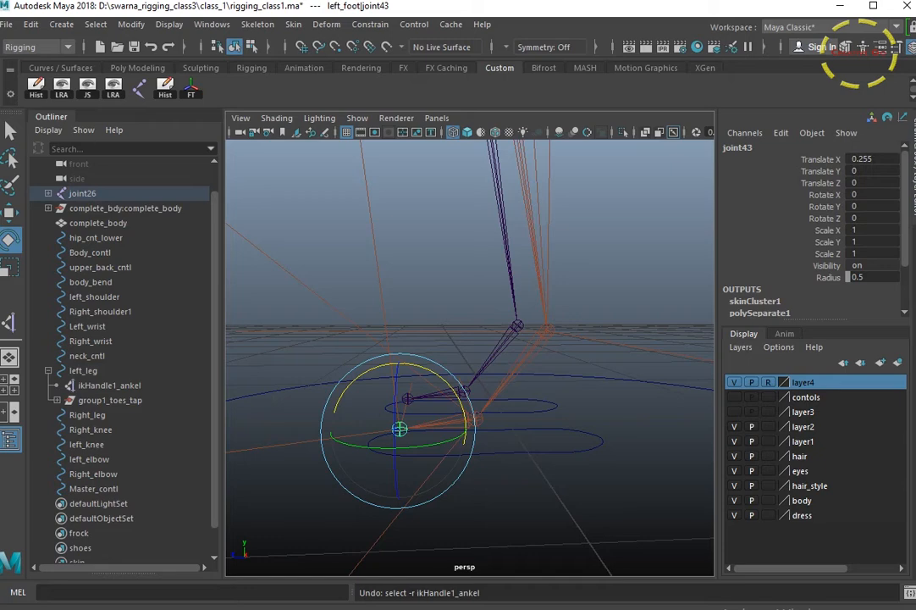
key("ctrl+z")
key("ctrl+z")
key("ctrl+z")
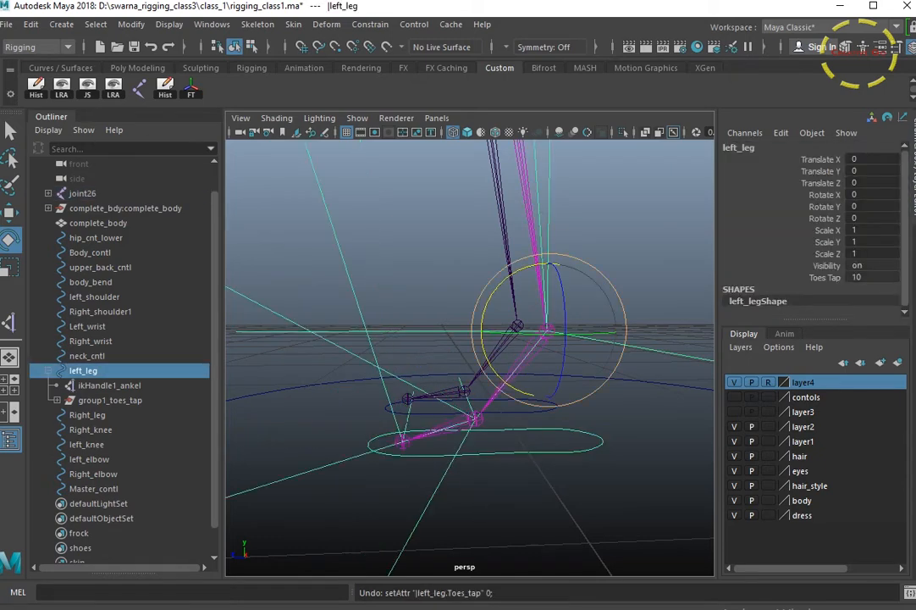
key("ctrl+z")
left_click_drag(542, 364, 440, 407, "alt")
key("ctrl+z")
key("ctrl+z")
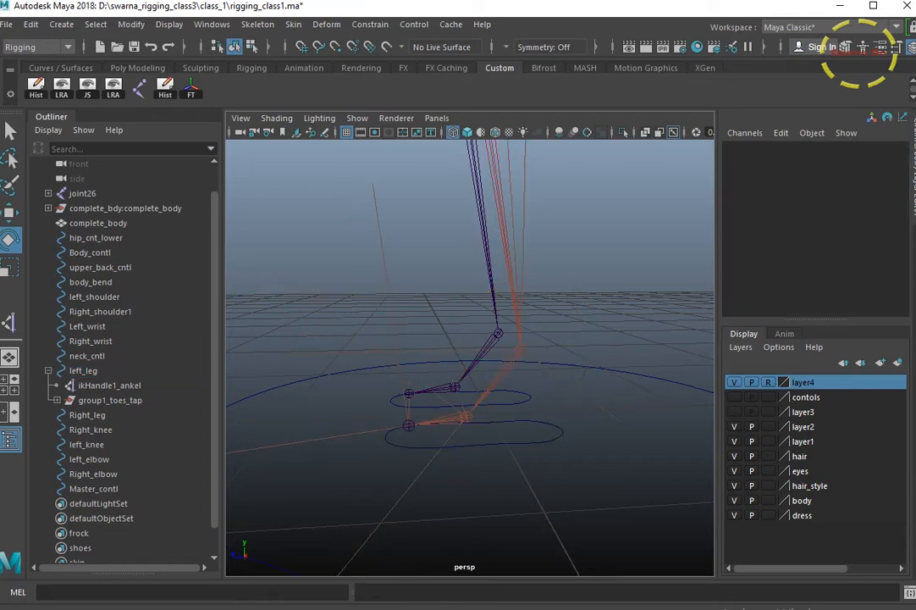
key("ctrl+z")
key("ctrl+z")
key("ctrl+z")
key("ctrl+z")
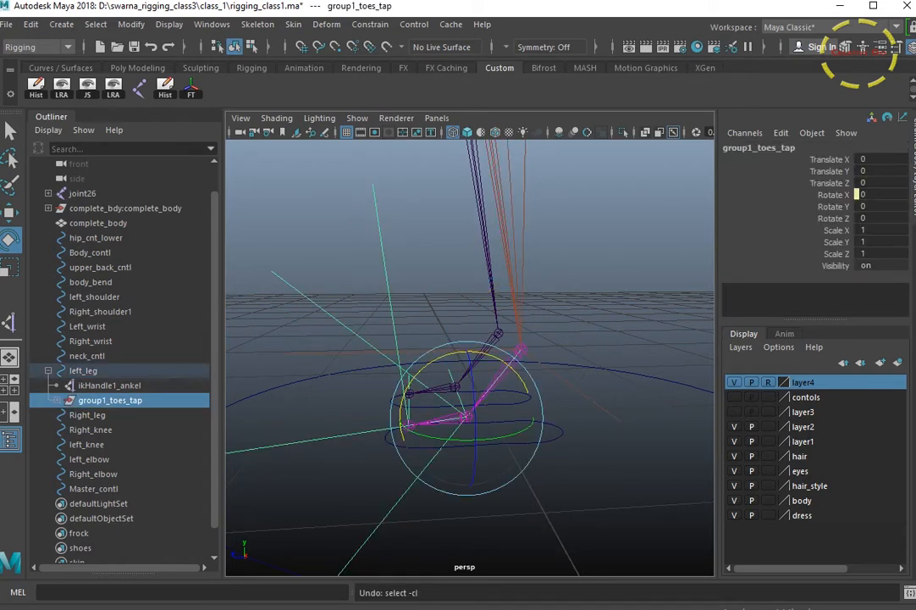
key("ctrl+z")
key("ctrl+z")
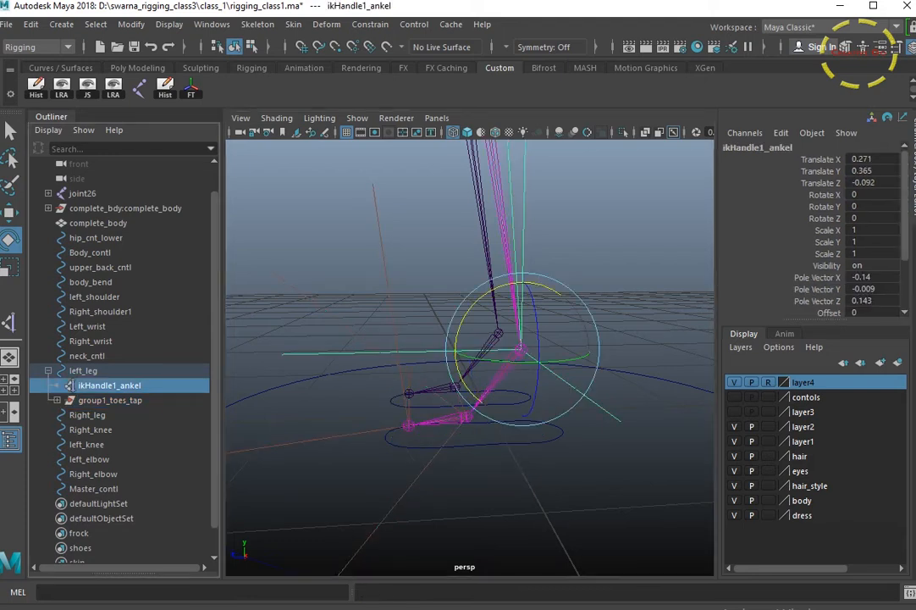
Group ikHandle1_ankel under left_leg and snap the new group's pivot to the left foot's ball joint
key("ctrl+g")
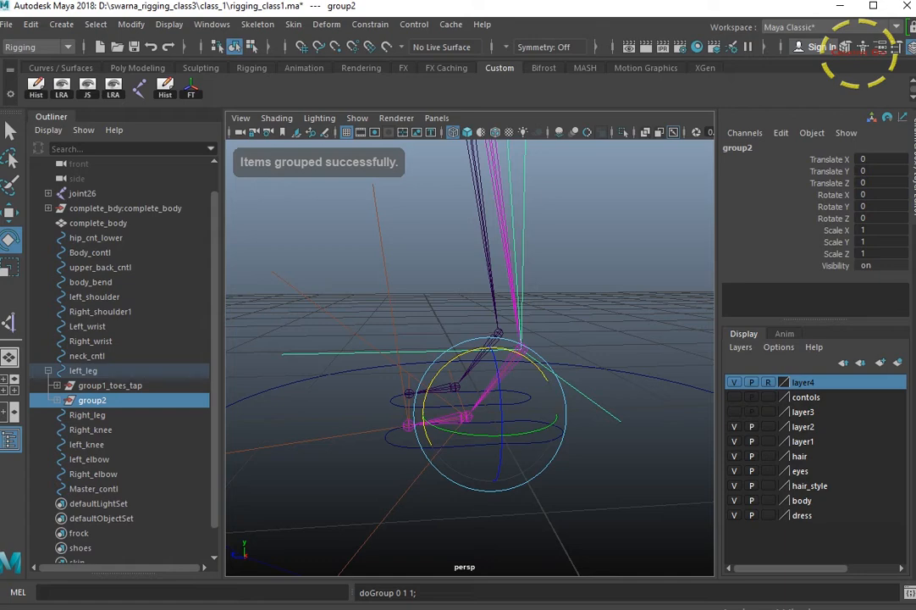
left_click_drag(470, 364, 521, 398, "alt")
key("w")
key("d")
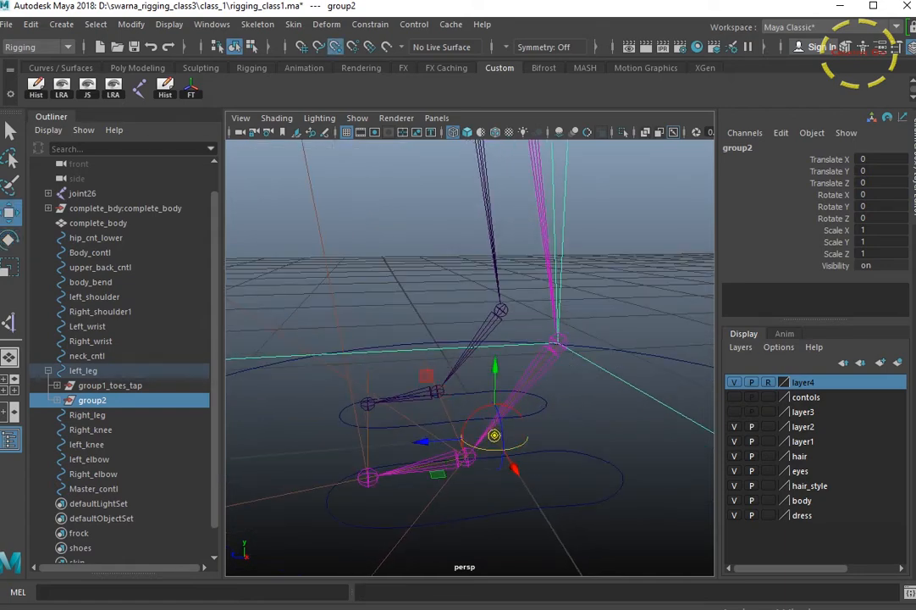
left_click_drag(495, 435, 465, 458)
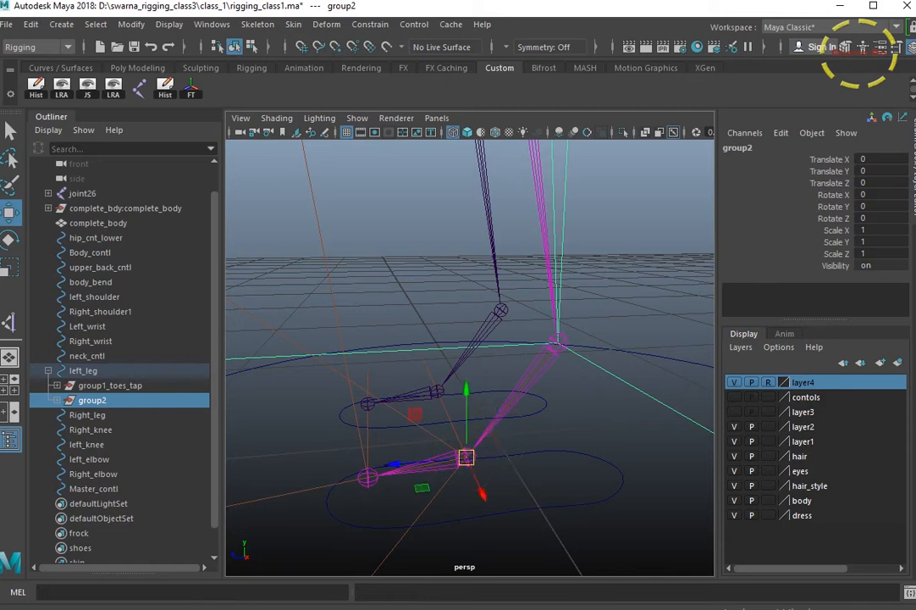
Rename the ankle handle's group as left_leg_heel
left_click(781, 147)
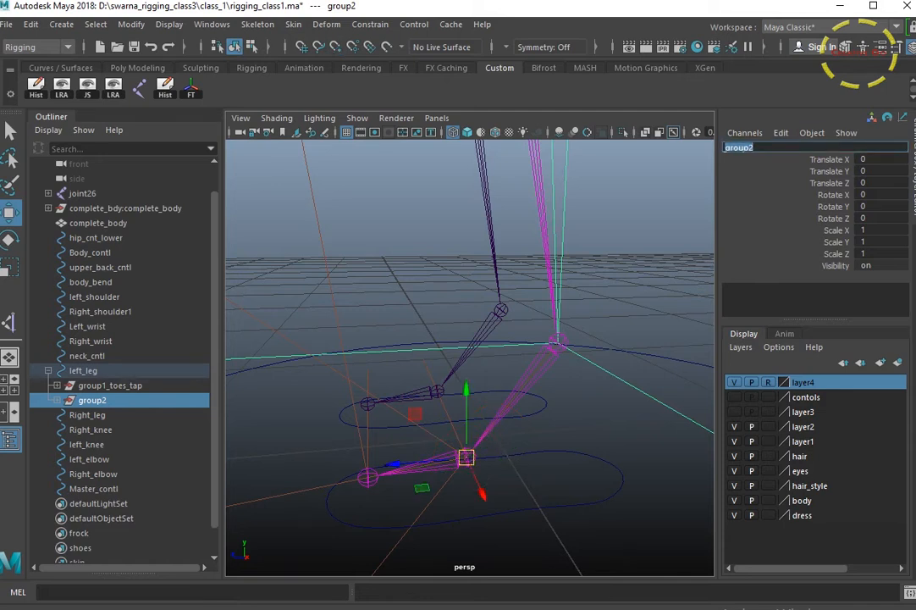
type("Hell")
key("BackSpace")
key("BackSpace")
key("BackSpace")
key("BackSpace")
type("left_leg_heel")
key("Return")
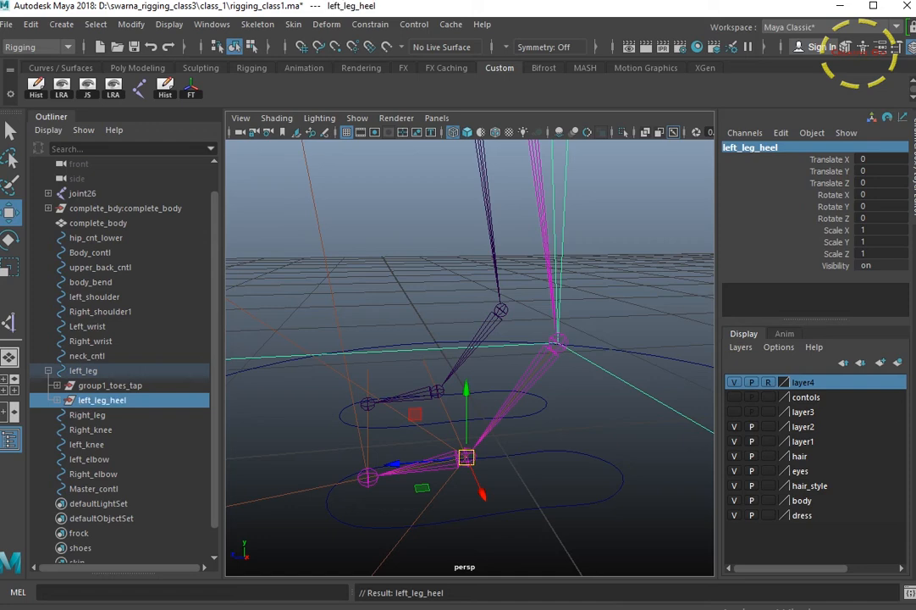
Test the heel lift by rotating left_leg_heel about 37 degrees around X
key("e")
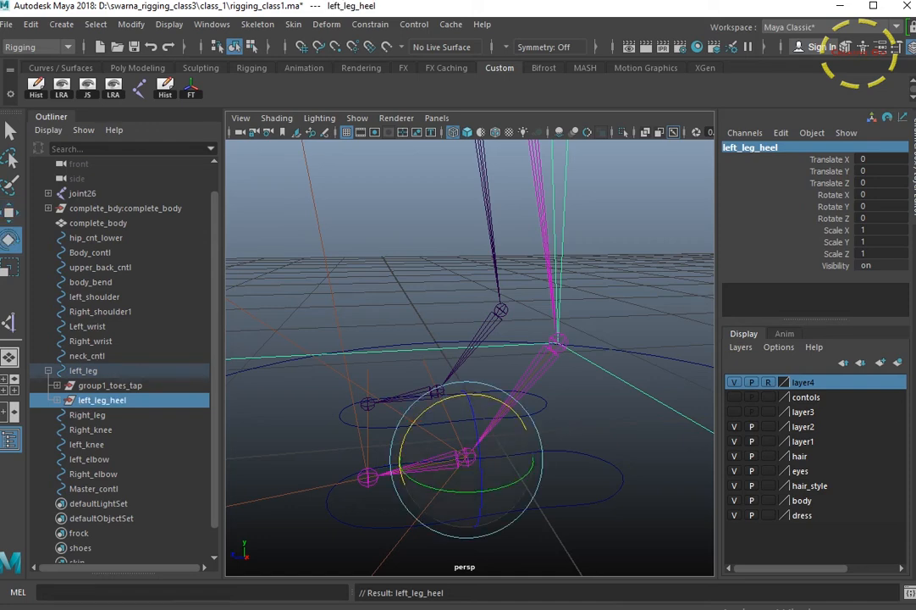
left_click_drag(446, 398, 411, 426)
scroll(469, 358, "down", 4)
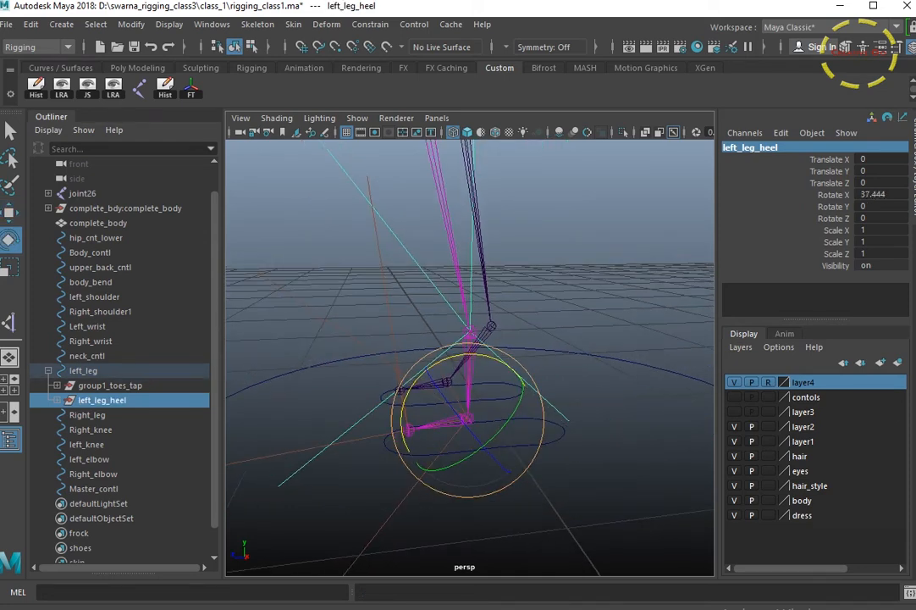
Show the polygons in the viewport and switch to shaded display
left_click(357, 117)
left_click(409, 183)
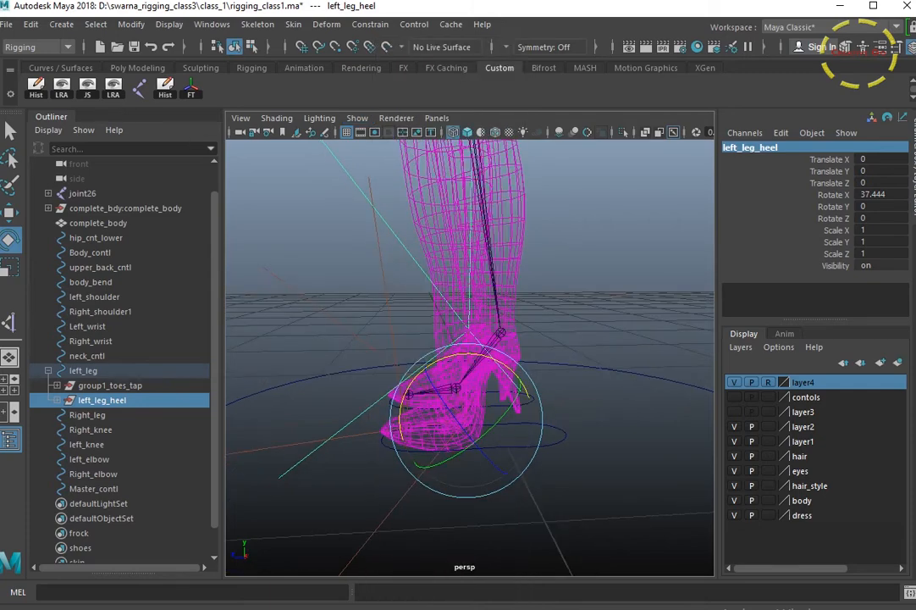
key("5")
mouse_move(372, 356)
left_mouse_down("alt")
mouse_move(592, 356)
mouse_move(373, 356)
left_mouse_up("alt")
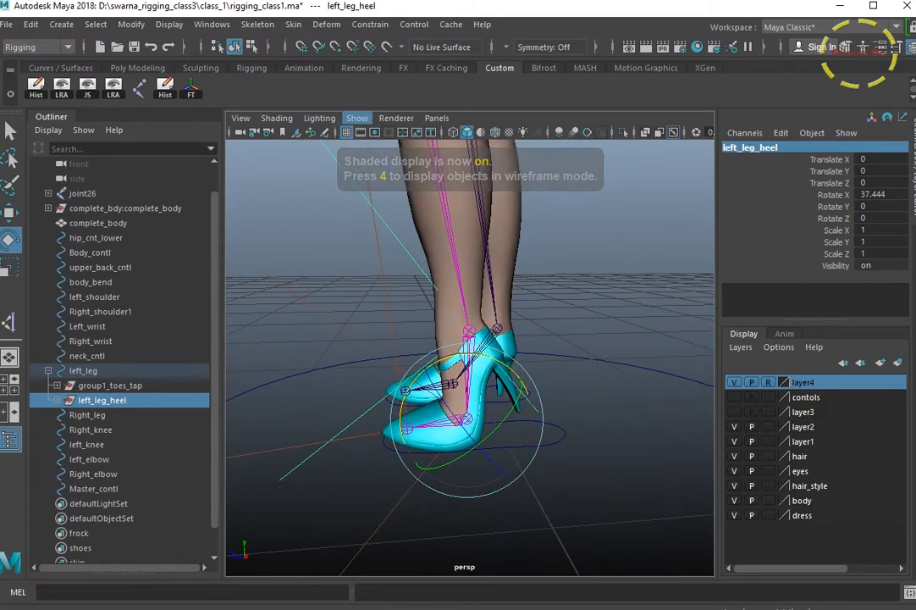
Hide the IK handles and joints in the viewport to leave the leg and shoe meshes unobstructed
left_click(357, 118)
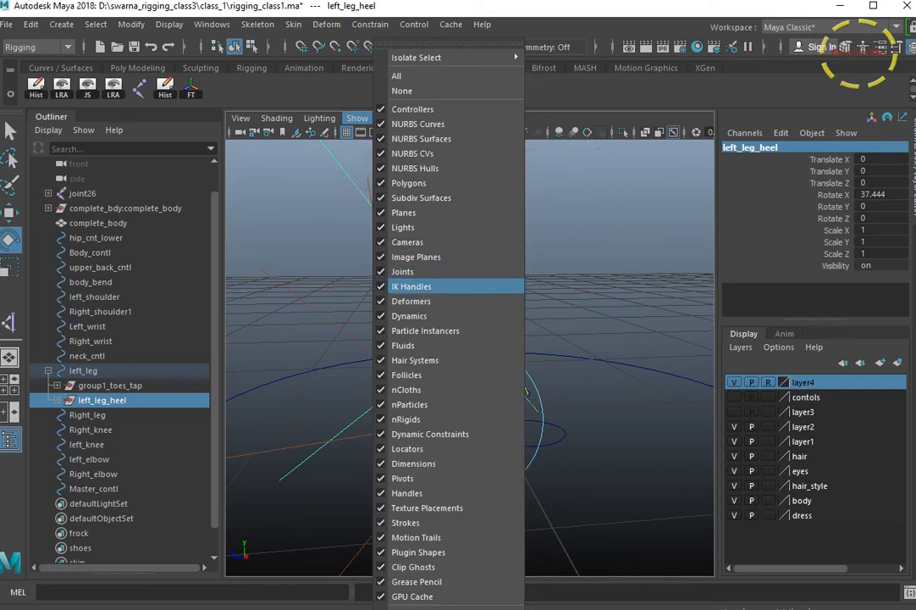
left_click(411, 286)
left_click_drag(373, 355, 348, 348, "alt")
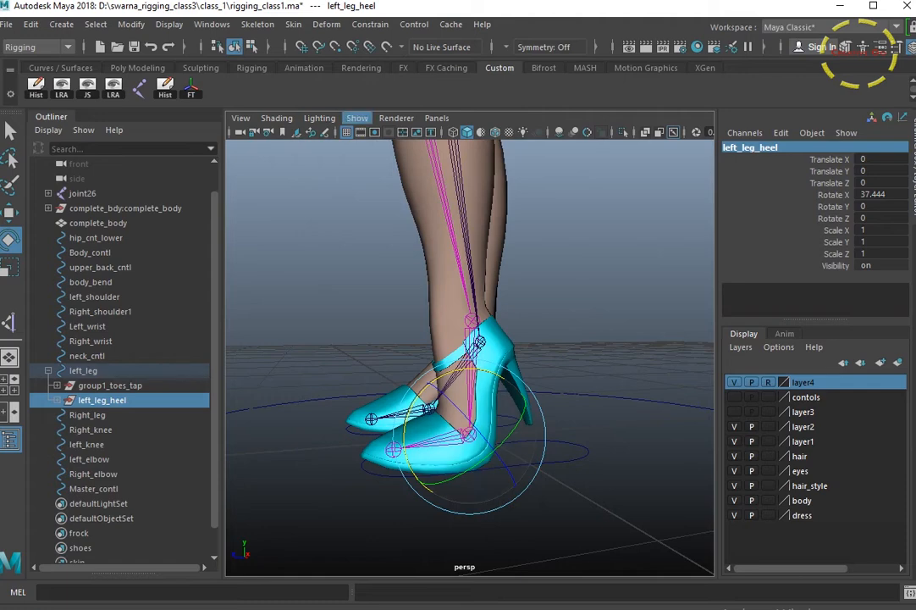
left_click(357, 117)
left_click(381, 222)
left_click_drag(457, 381, 470, 410, "alt")
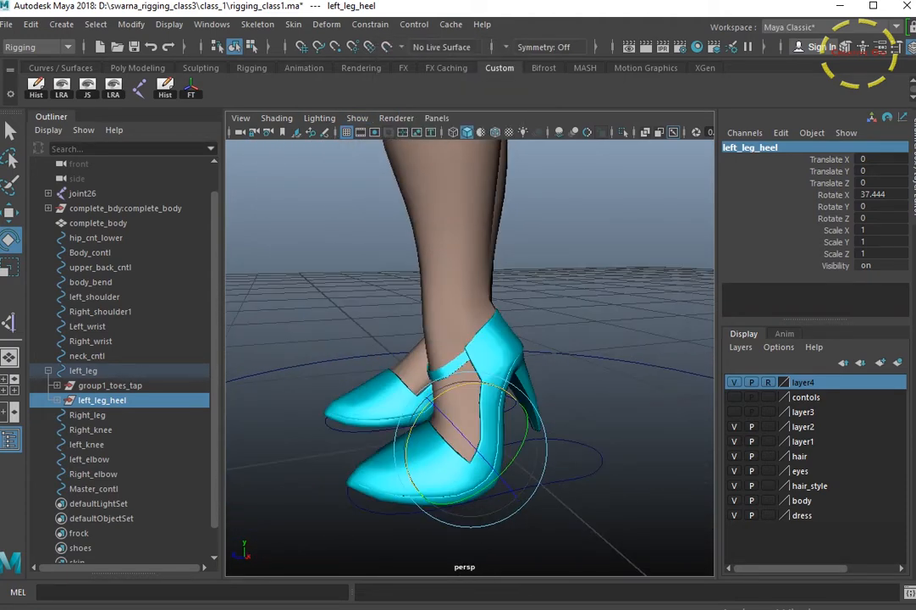
Rotate left_leg_heel further to about 50 degrees around X, and undo both heel test rotations
mouse_move(412, 428)
left_mouse_down()
mouse_move(408, 444)
mouse_move(421, 414)
mouse_move(451, 387)
mouse_move(408, 442)
left_mouse_up()
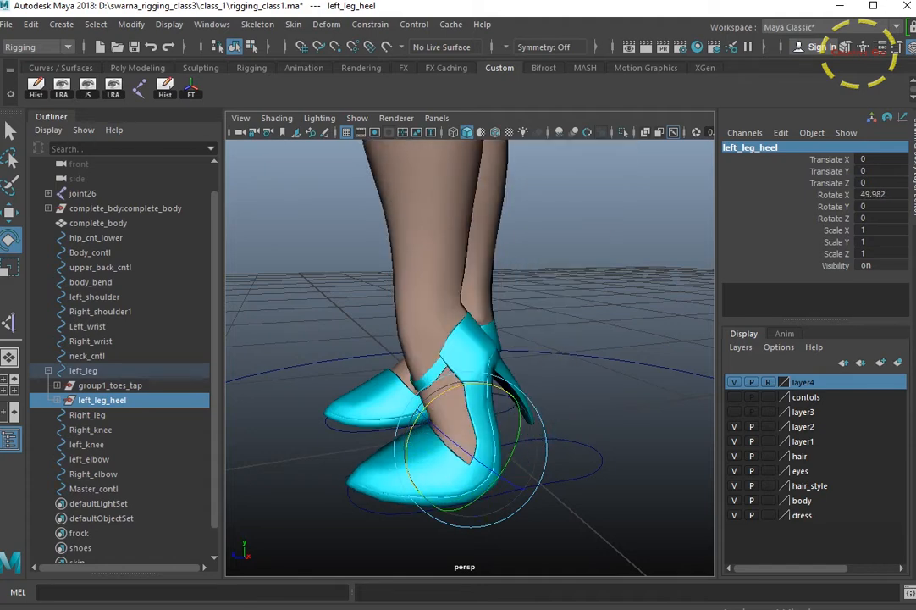
key("ctrl+z")
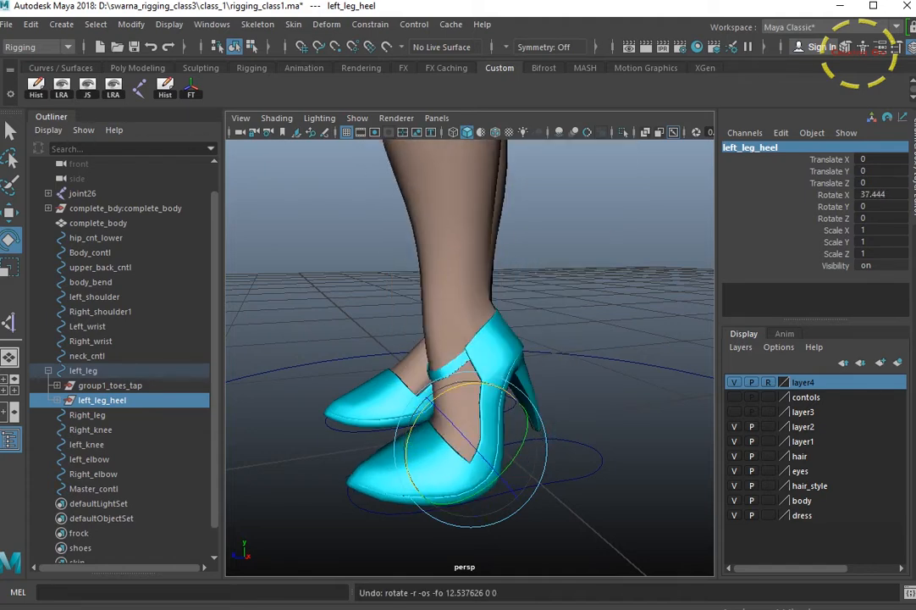
key("ctrl+z")
Start a new integer attribute named left_heel on the left_leg control
left_click_drag(424, 381, 491, 400, "alt")
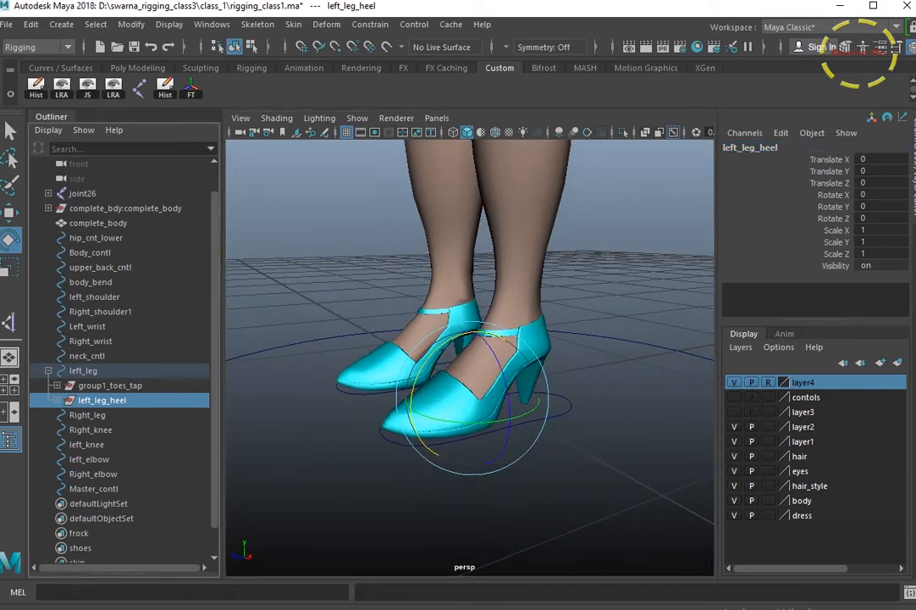
left_click(83, 370)
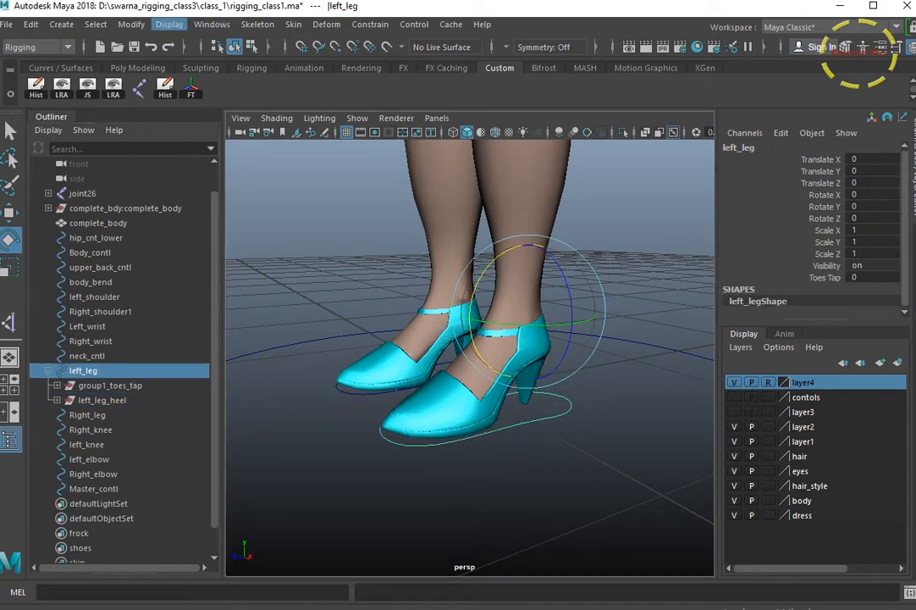
left_click(211, 23)
mouse_move(168, 24)
mouse_move(131, 24)
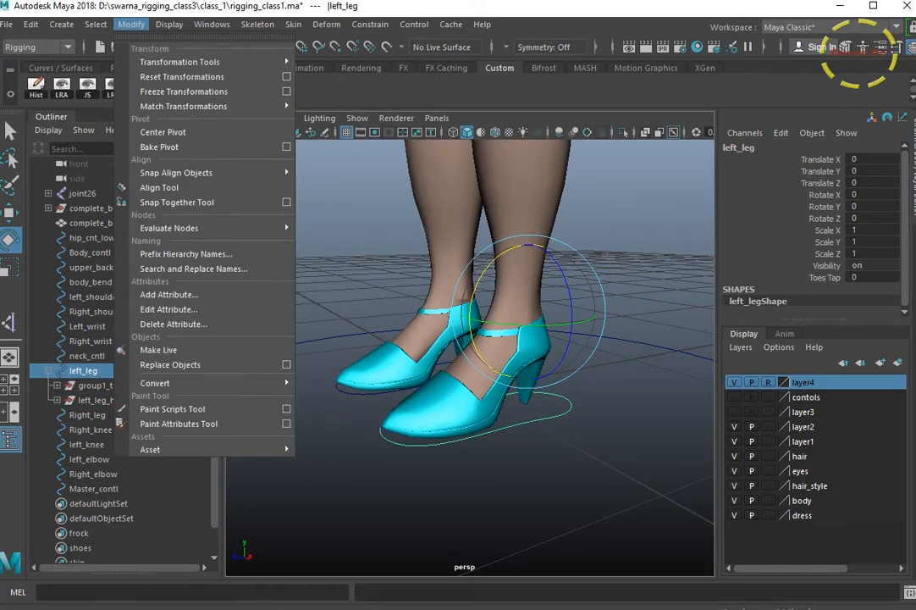
left_click(161, 293)
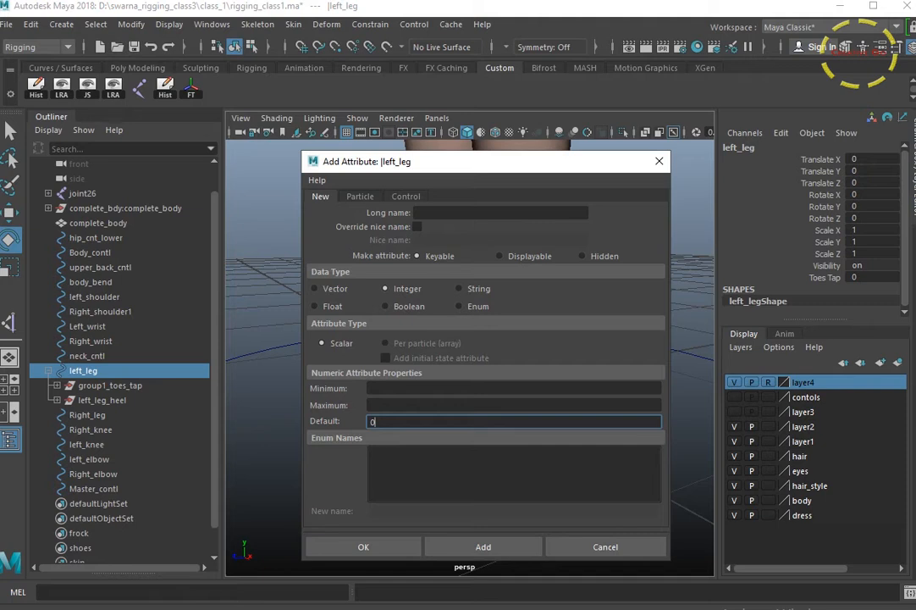
left_click(475, 213)
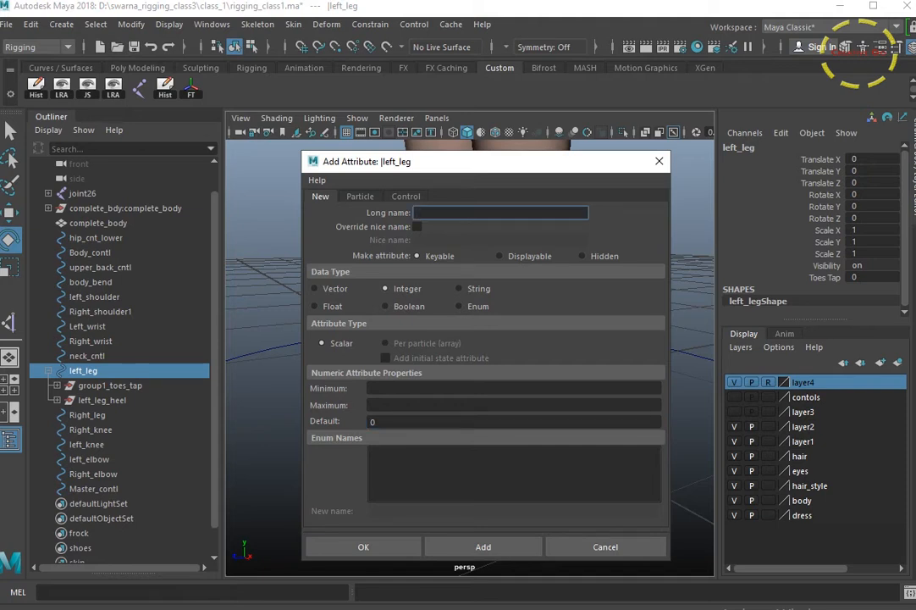
type("heel")
key("BackSpace")
key("BackSpace")
key("BackSpace")
key("BackSpace")
type("left_heel")
key("Tab")
Set the left_heel attribute's minimum to 0 and maximum to 60, and add it to left_leg
type("0")
key("Tab")
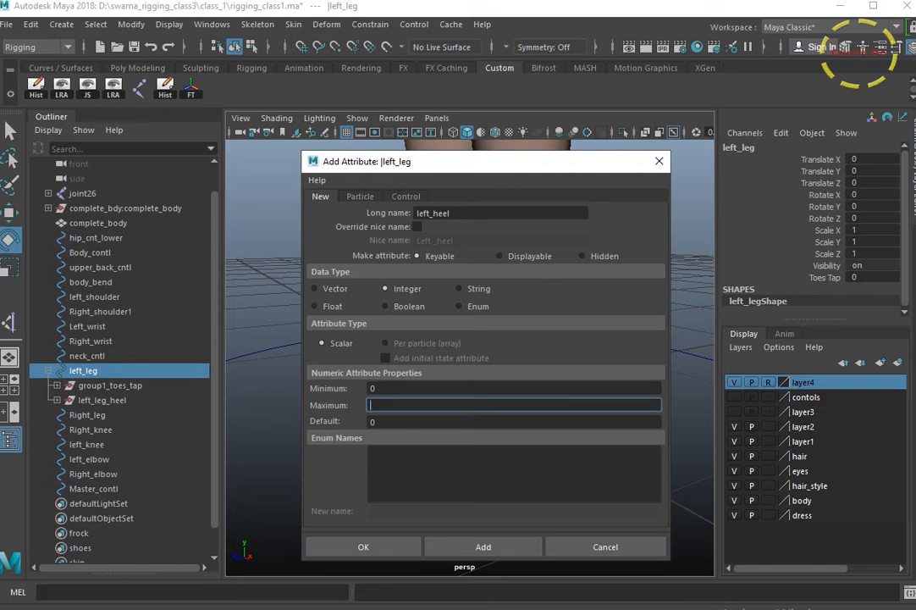
type("10")
type("0")
key("Return")
type("50")
key("BackSpace")
key("BackSpace")
type("60")
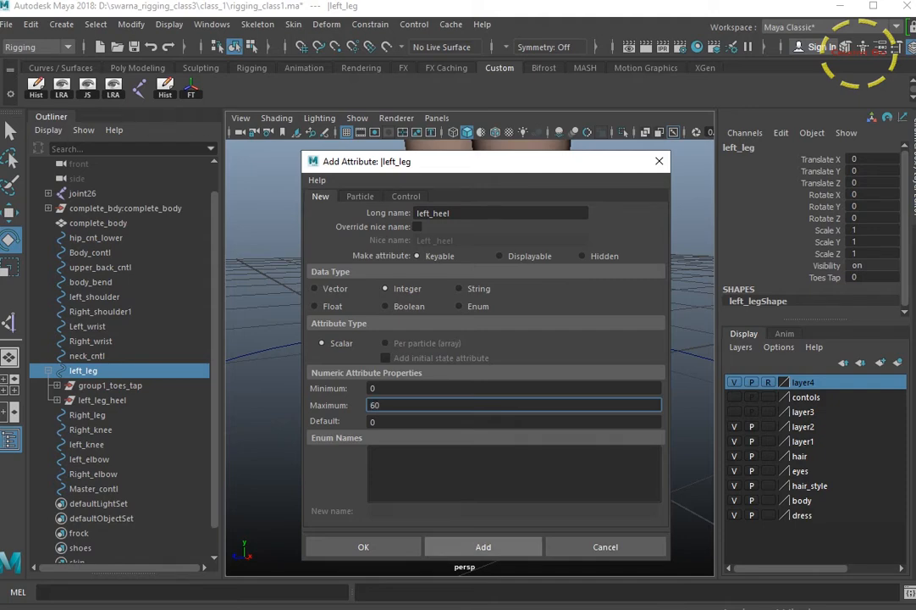
left_click(483, 546)
left_click(606, 546)
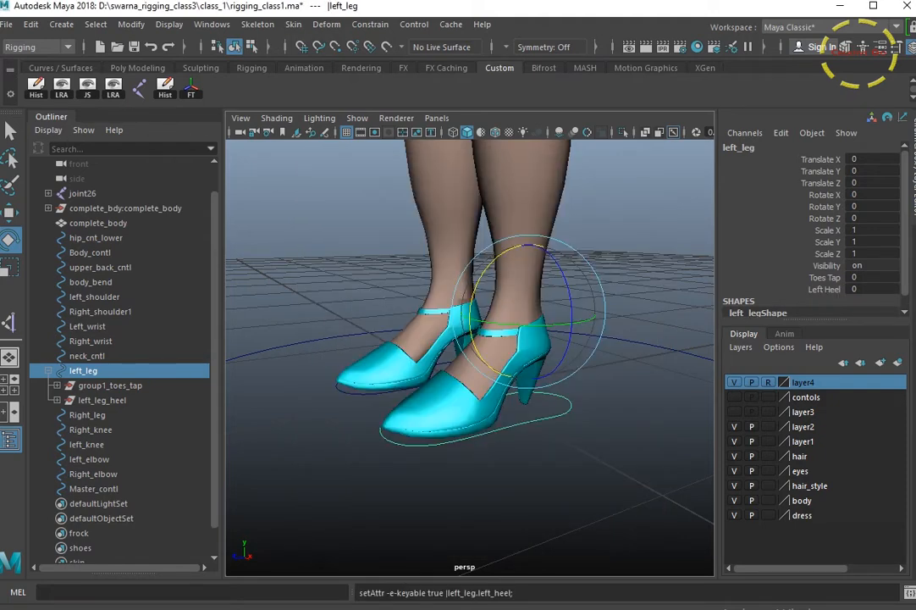
Load left_leg as the source in the Connection Editor and choose its left_heel attribute as the output
left_click(631, 364)
left_click(570, 410)
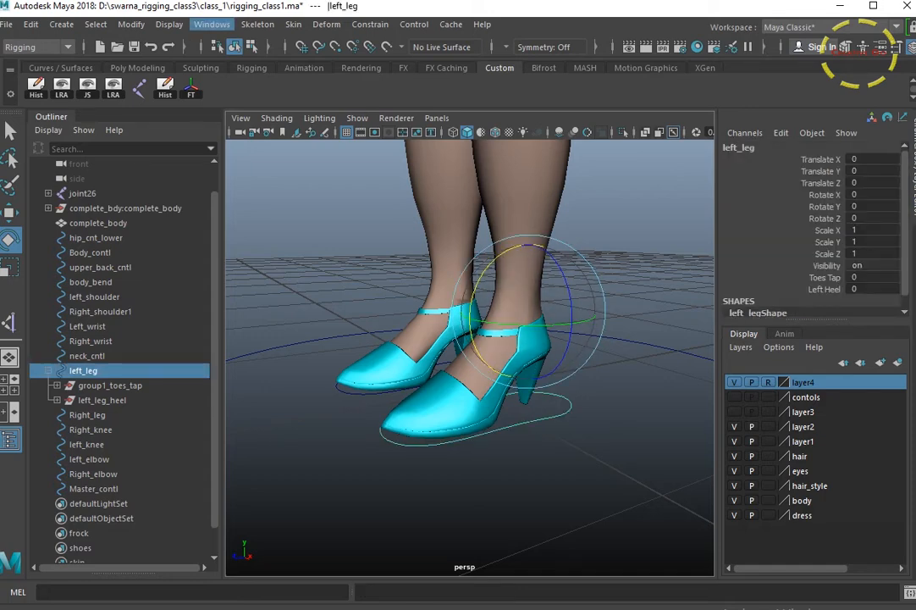
left_click(211, 23)
mouse_move(254, 76)
left_click(432, 255)
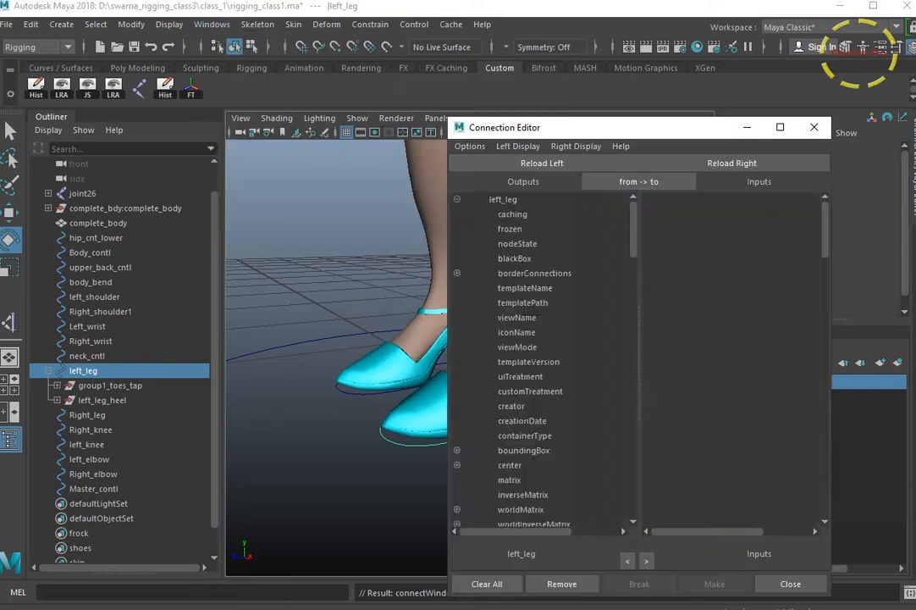
scroll(542, 355, "down", 15)
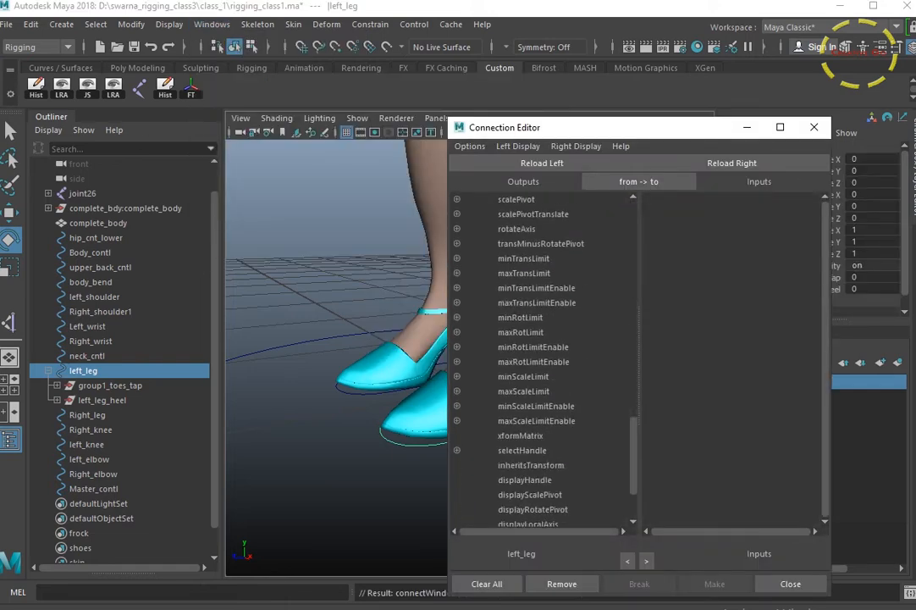
left_click(514, 509)
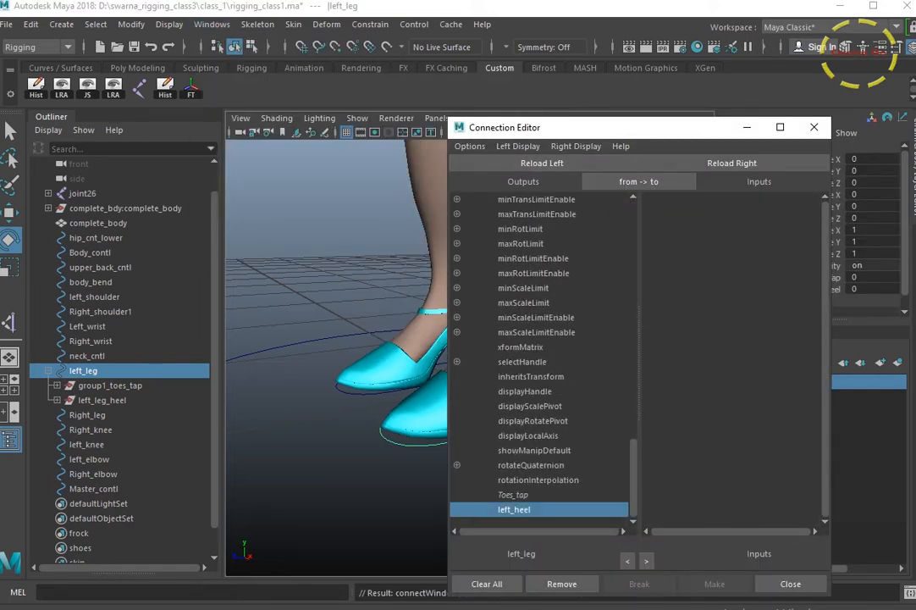
Load left_leg_heel as the target node in the Connection Editor
middle_click_drag(407, 364, 334, 354, "alt")
scroll(334, 354, "up", 2)
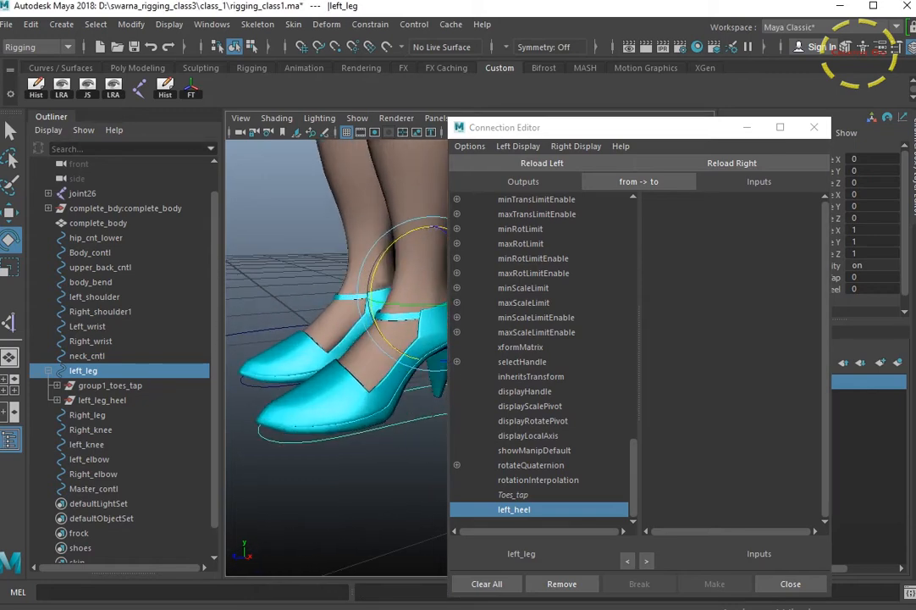
left_click(102, 400)
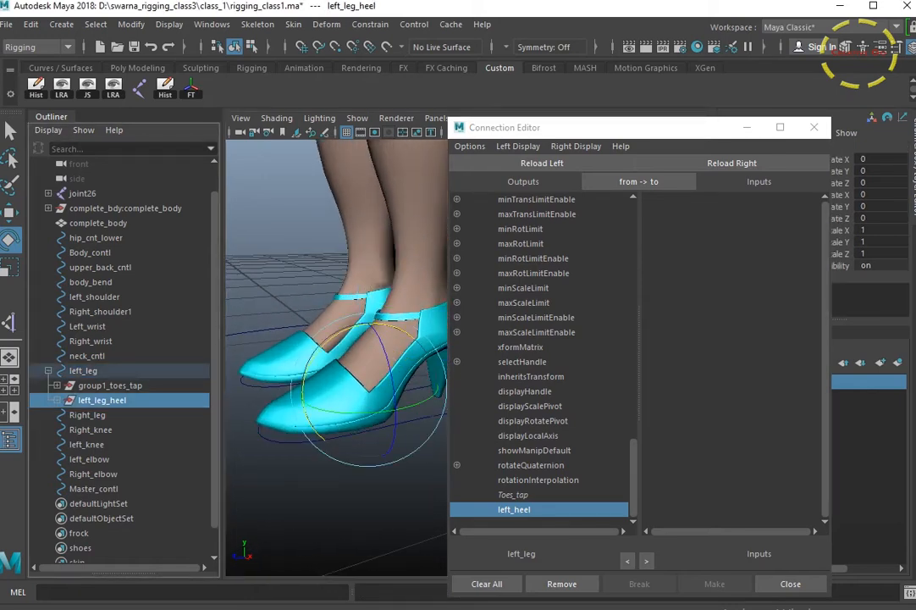
left_click(732, 163)
scroll(732, 356, "down", 5)
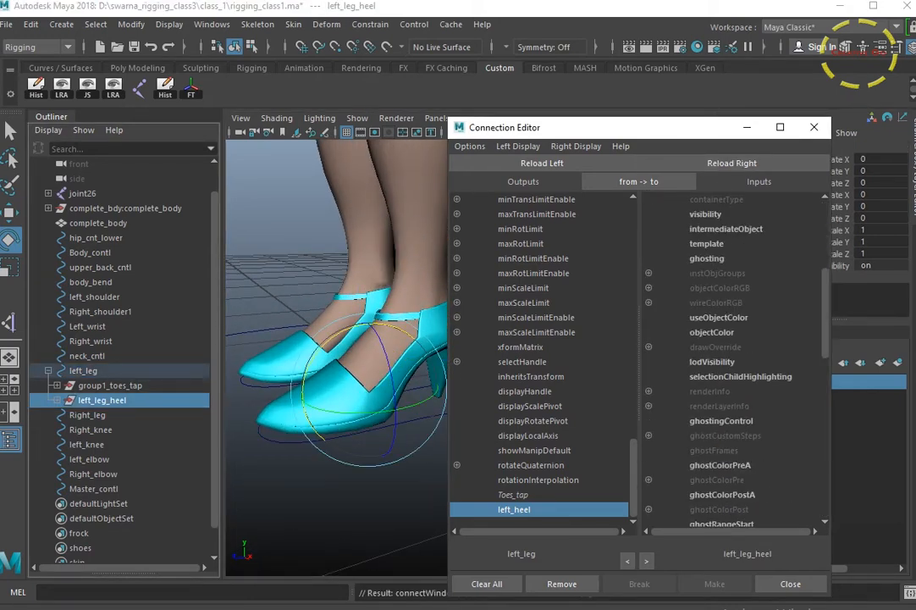
Try and undo a rotation of left_leg_heel of about 17 degrees around X, and connect left_heel to its rotateX
left_click_drag(325, 340, 310, 361)
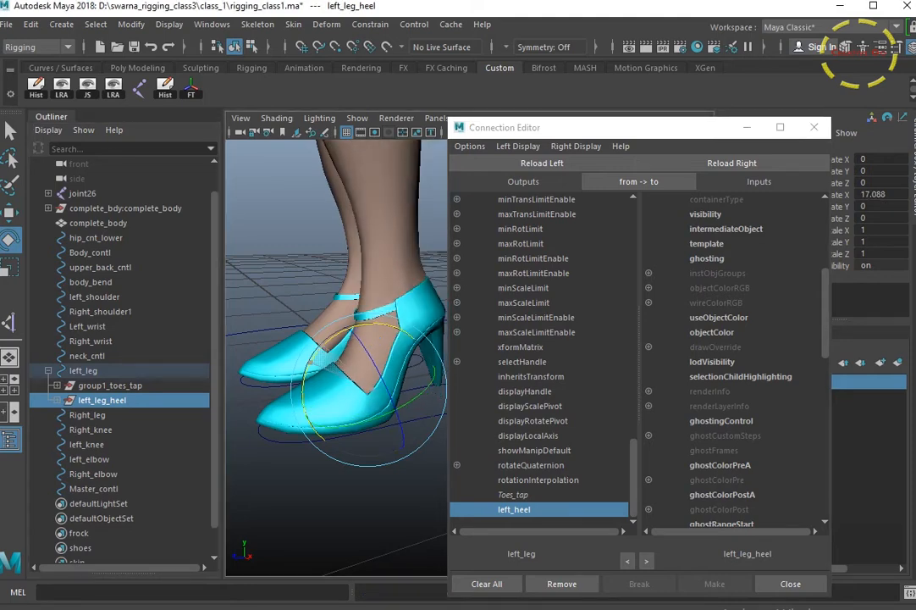
key("ctrl+z")
scroll(733, 356, "down", 11)
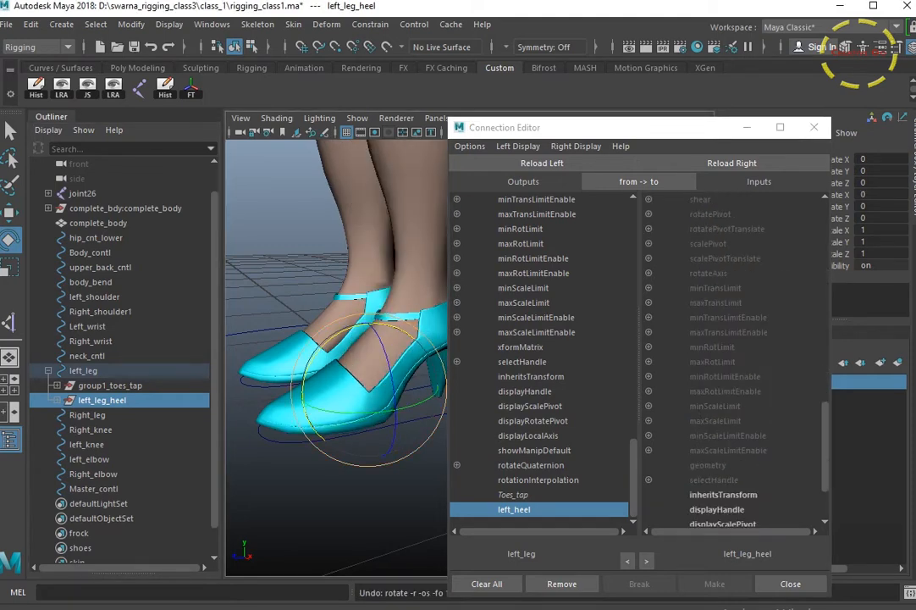
scroll(732, 356, "down", 2)
scroll(732, 355, "up", 10)
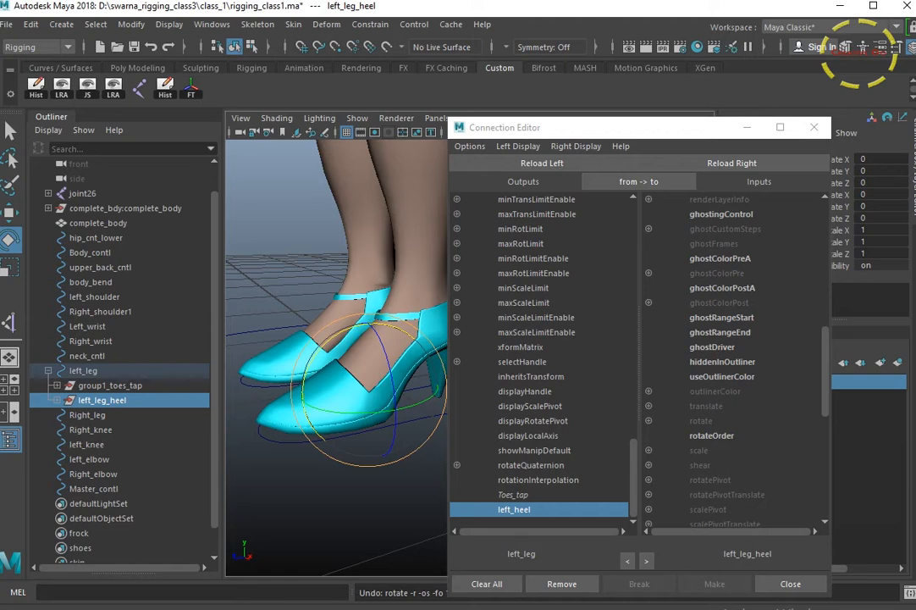
left_click(649, 421)
left_click(712, 435)
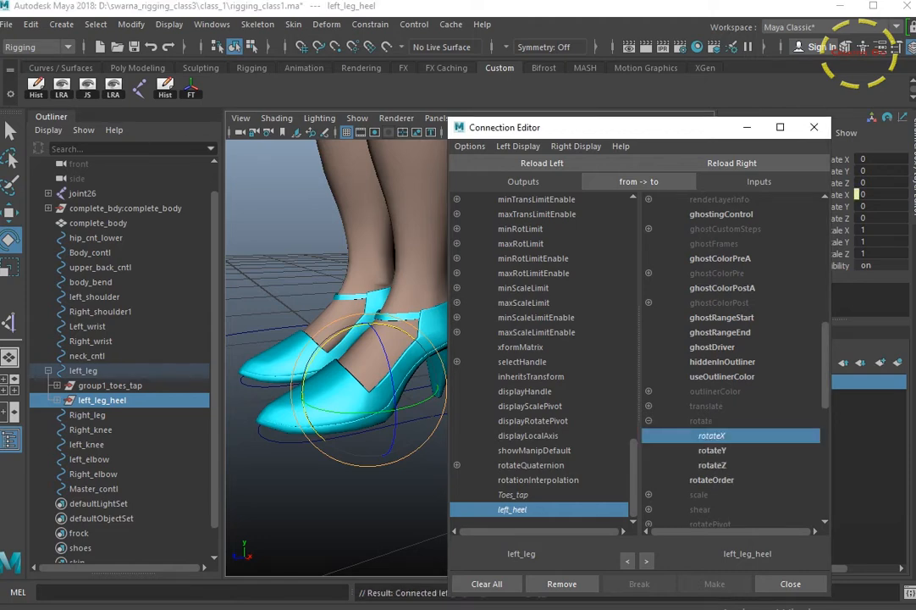
left_click(790, 583)
Test the Left Heel attribute on left_leg by raising it to 18, and undo the change
left_click(550, 440)
left_click(483, 404)
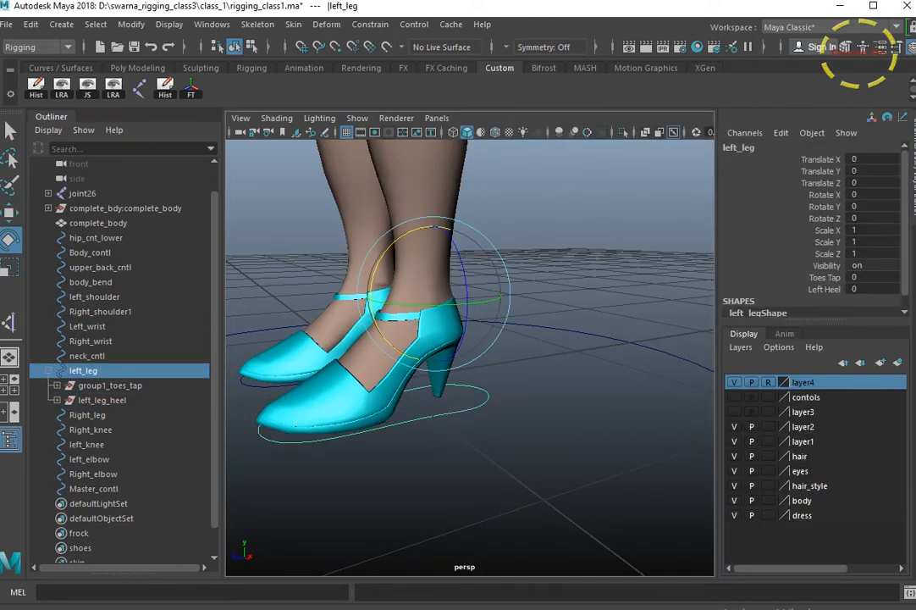
left_click(823, 288)
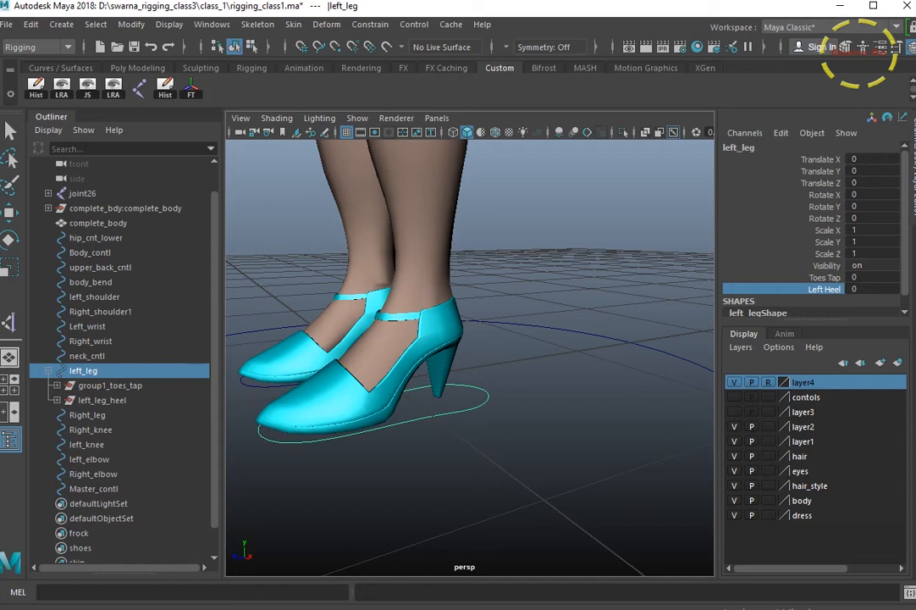
middle_click_drag(508, 339, 566, 339)
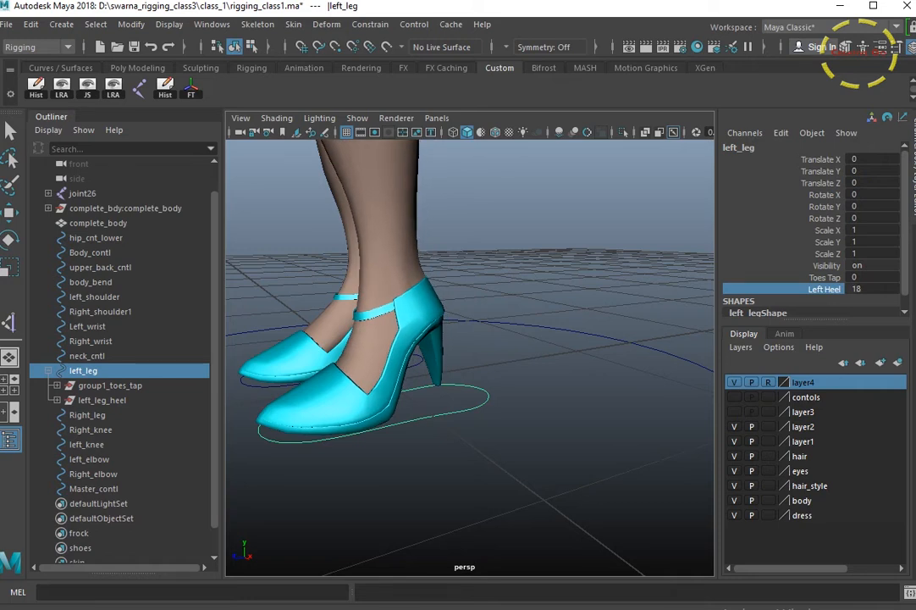
key("ctrl+z")
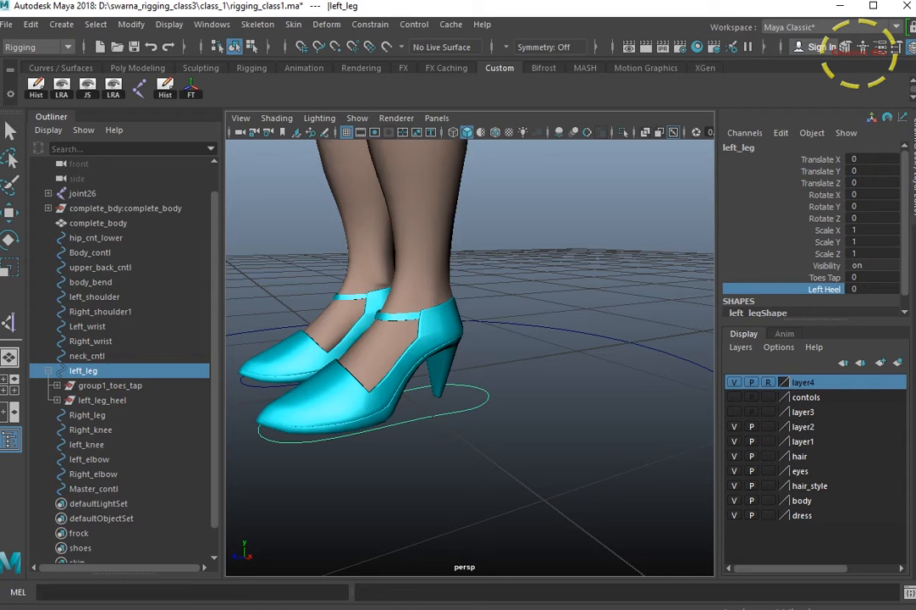
Examine the channels of group1_toes_tap, left_leg_heel and the left_leg control
left_click(110, 385)
key("e")
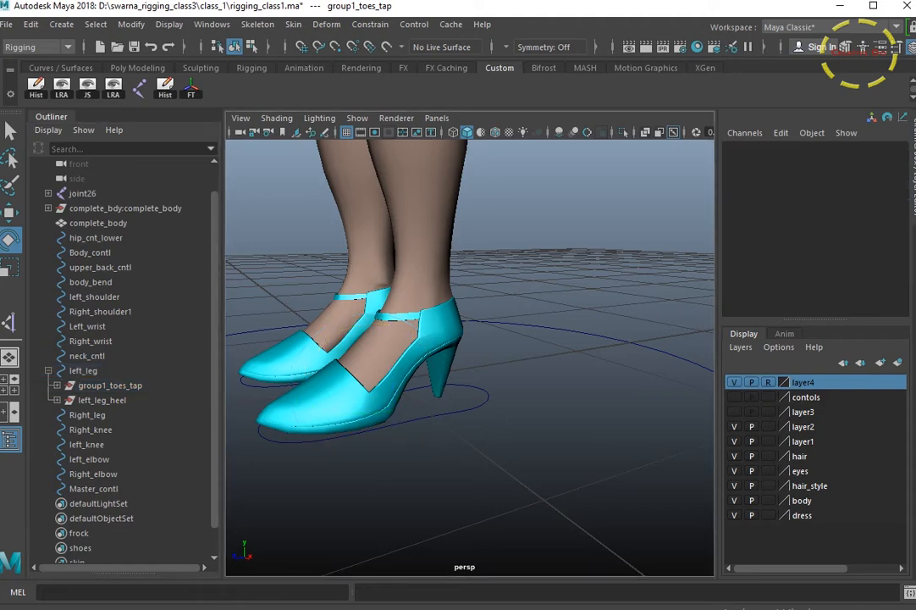
left_click(83, 370)
left_click(824, 277)
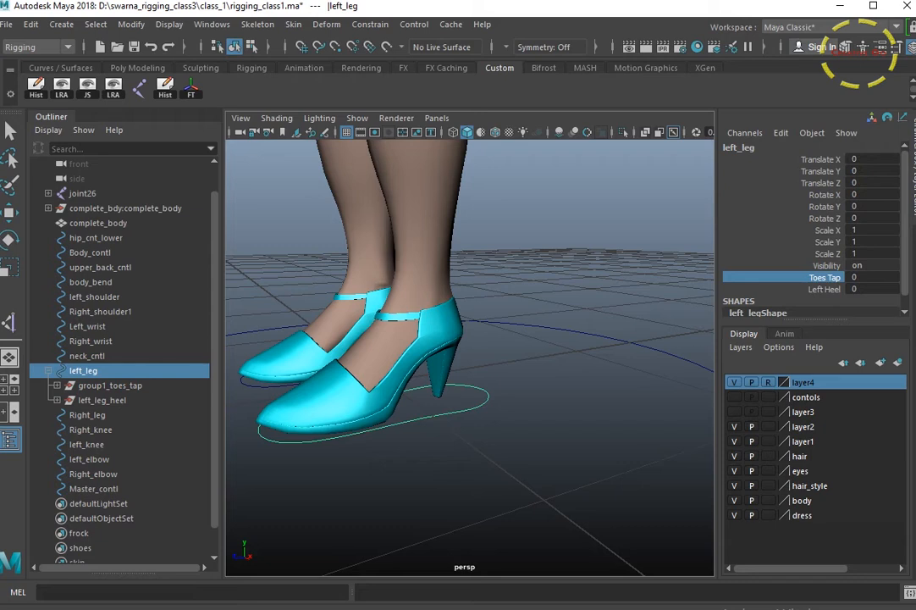
left_click(102, 399)
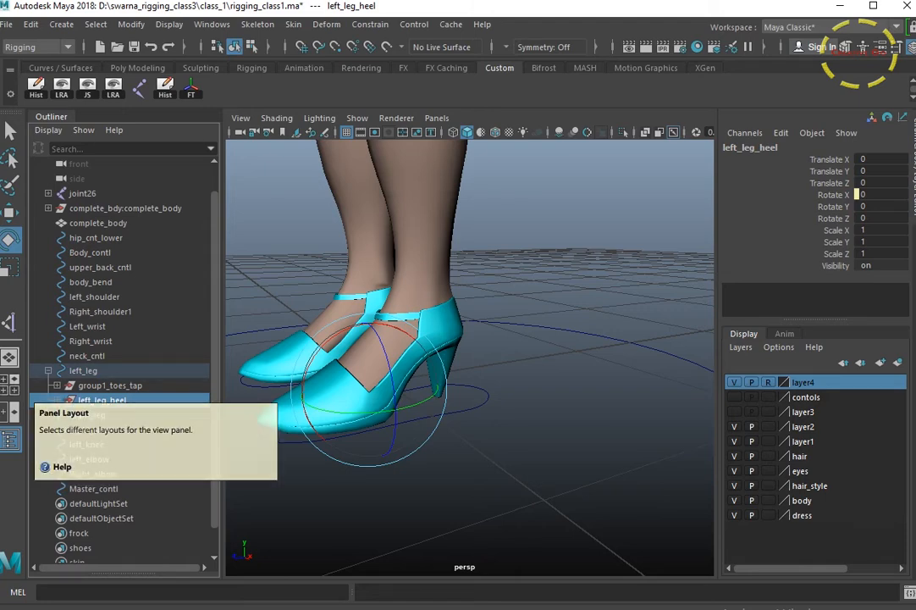
key("f")
left_click(110, 385)
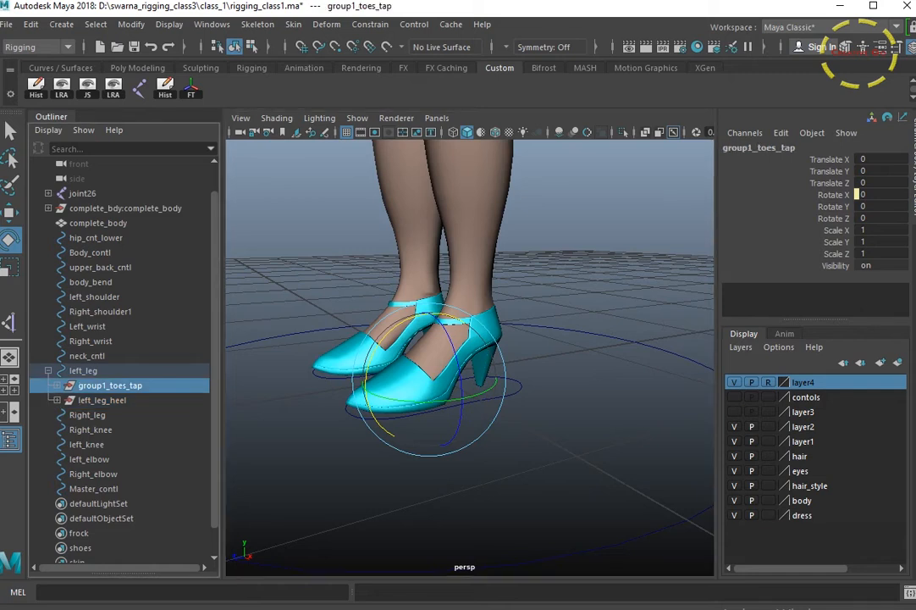
left_click(83, 370)
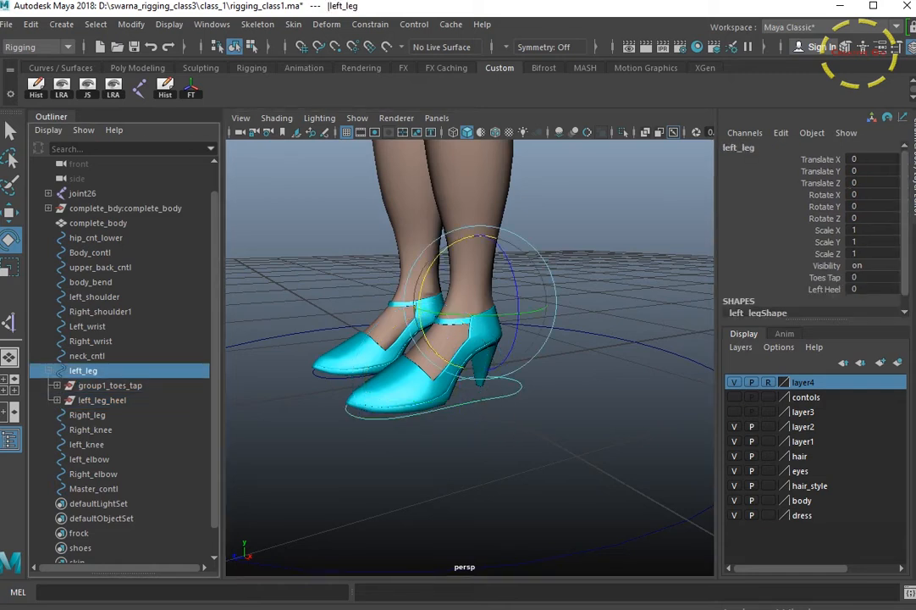
Expand group1_toes_tap and left_leg_heel in the Outliner to examine the IK handles they contain
left_click(110, 385)
left_click(102, 400, "shift")
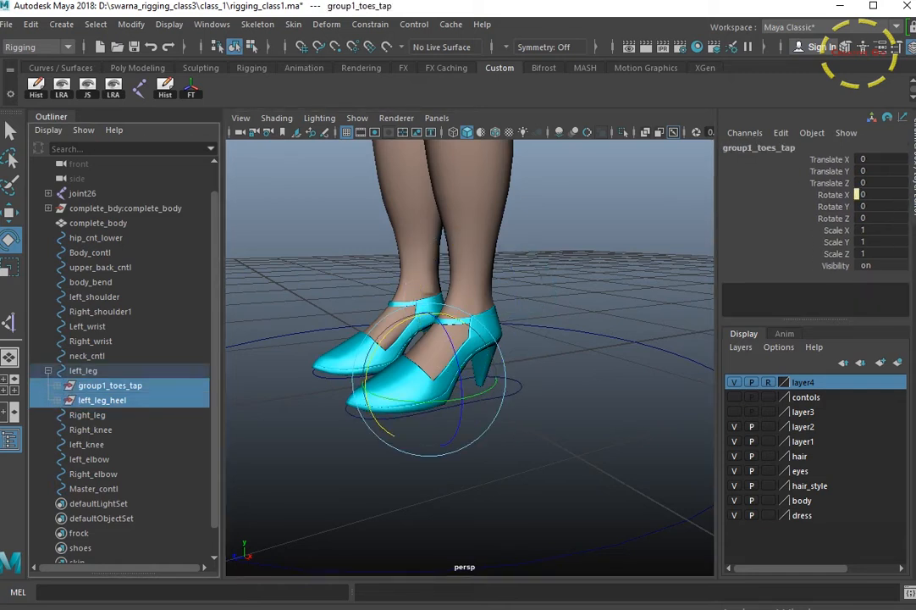
left_click(57, 385)
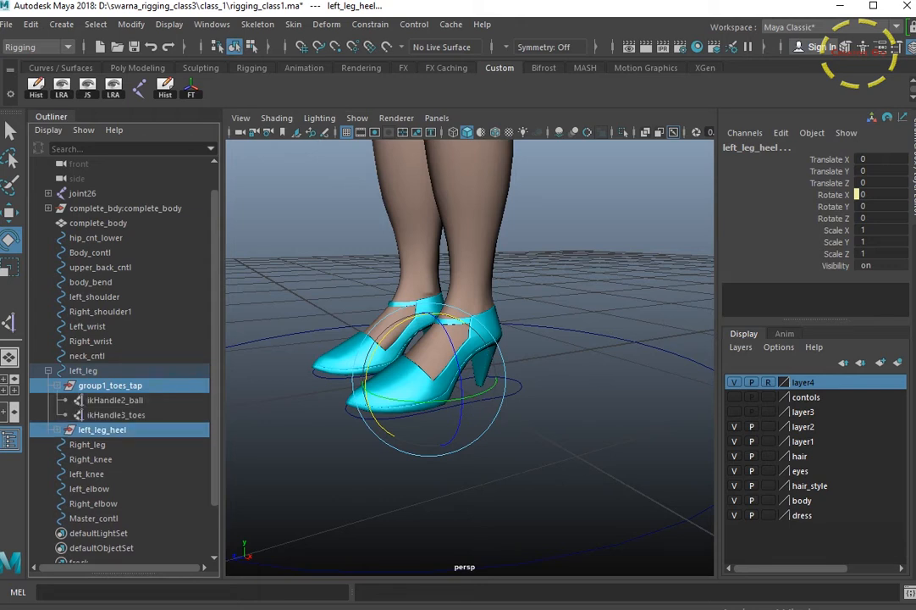
left_click(110, 385)
left_click(56, 429)
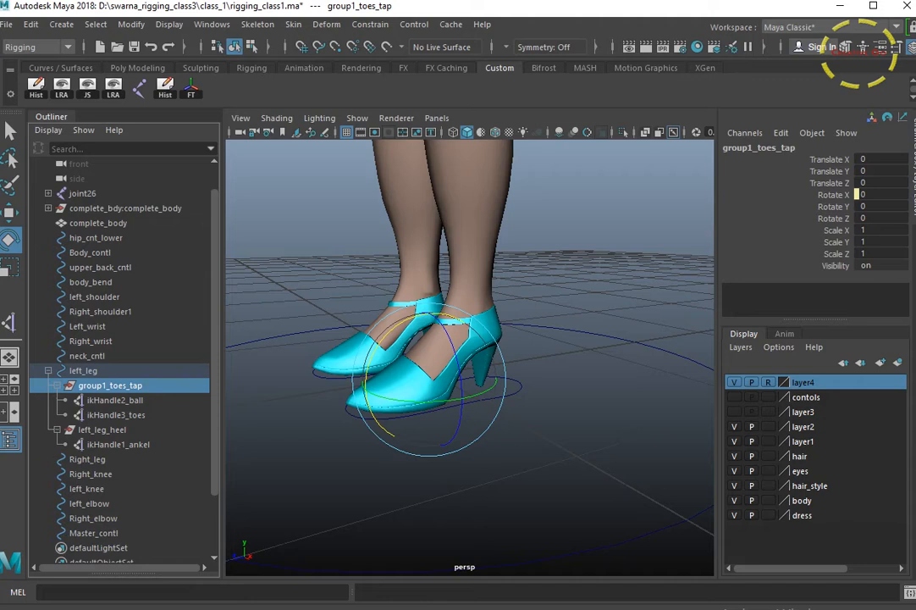
left_click(118, 444)
left_click(110, 385)
left_click(102, 429)
Group group1_toes_tap and left_leg_heel together under left_leg
left_click(110, 385)
left_click(102, 430, "shift")
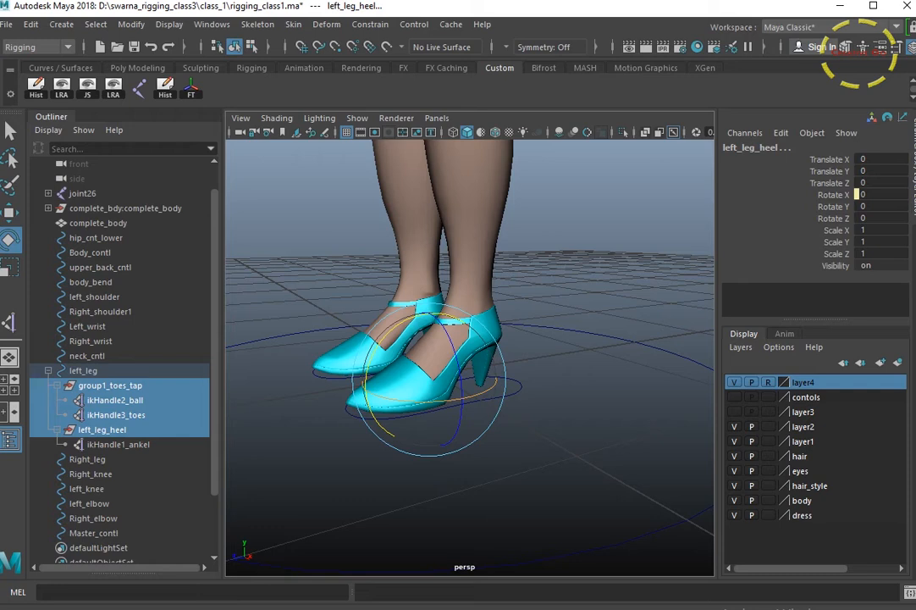
left_click(110, 385)
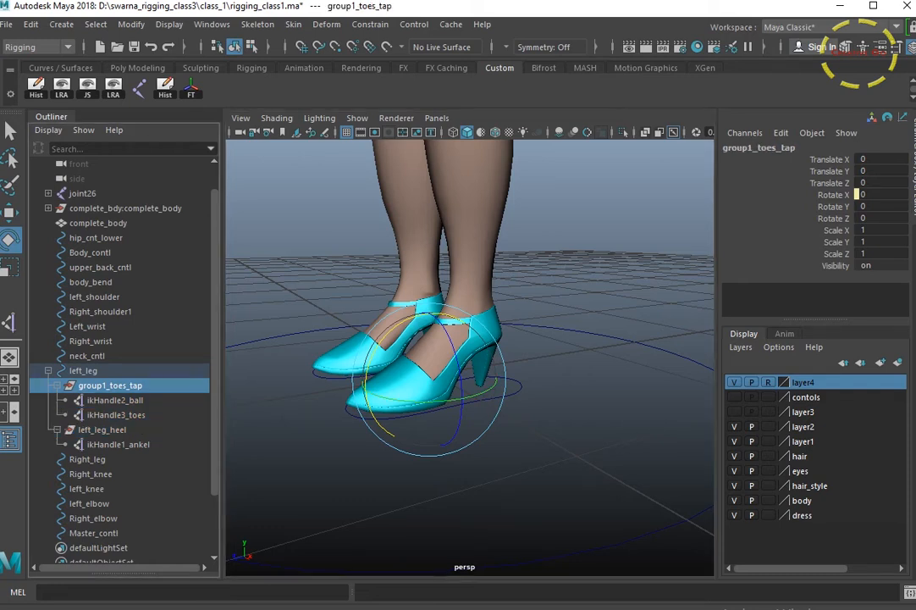
left_click(102, 429, "ctrl")
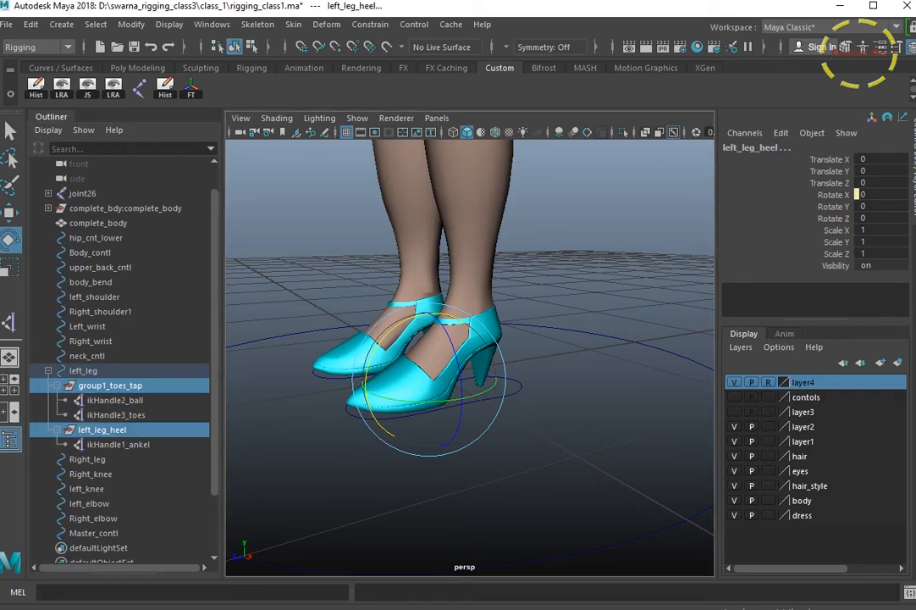
key("ctrl+g")
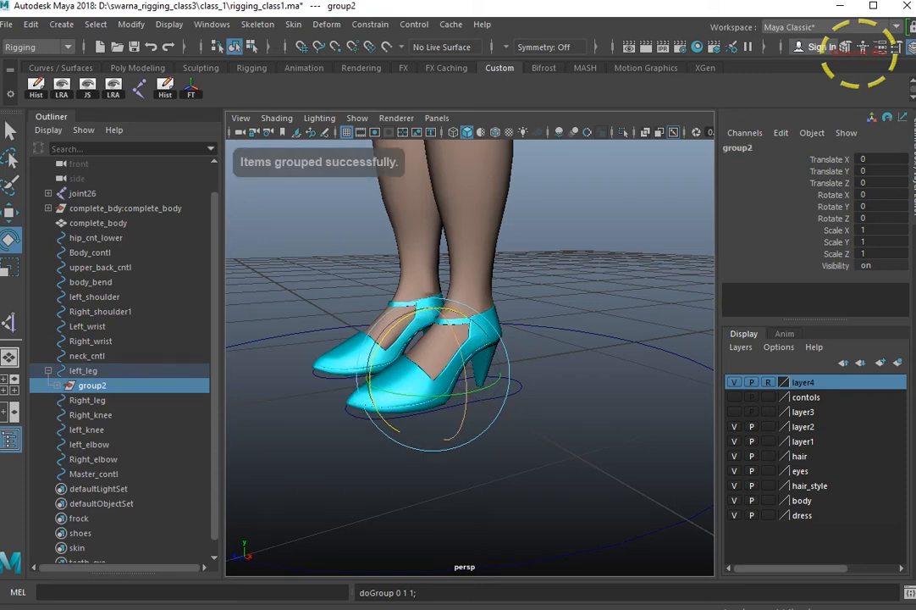
Hide polygons and show joints in the perspective viewport
left_click(357, 118)
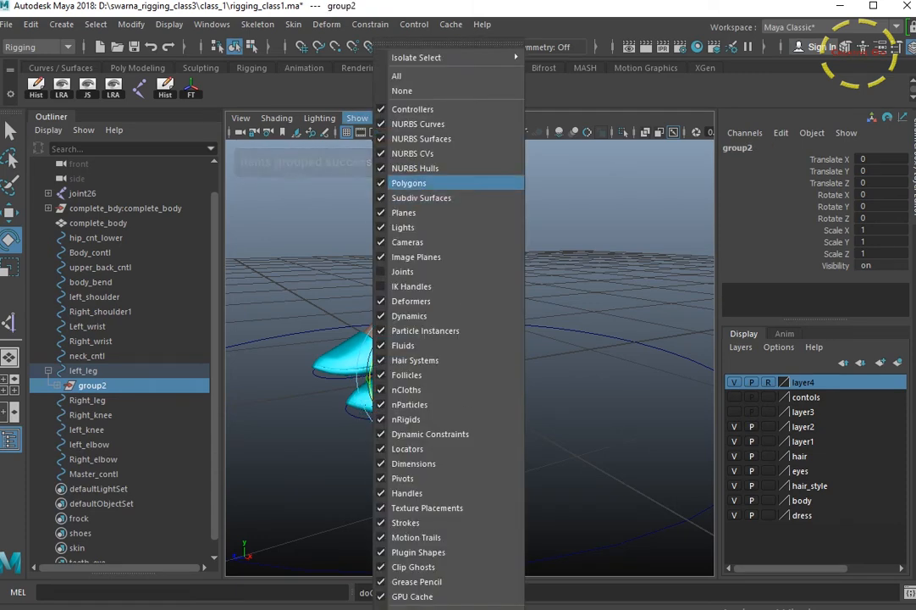
left_click(409, 182)
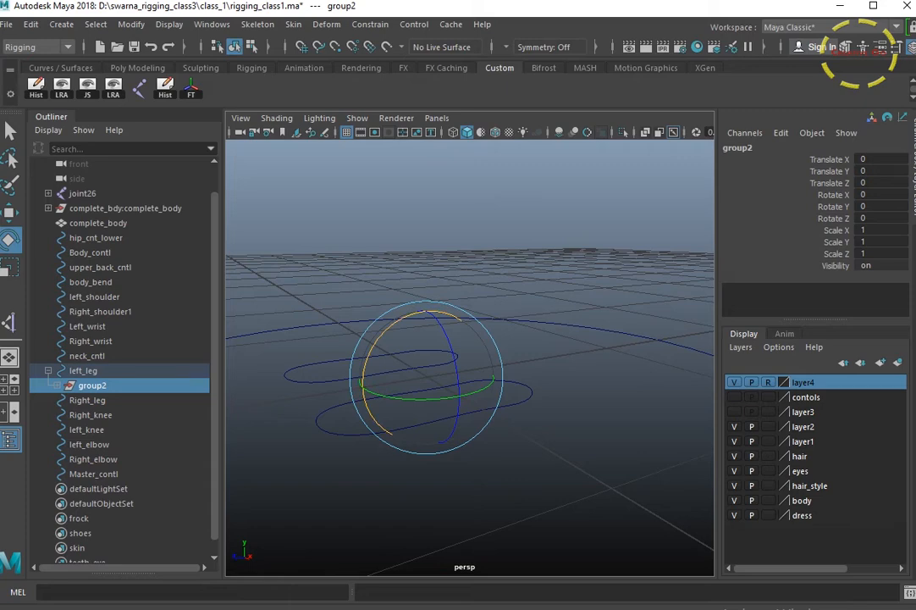
left_click(356, 118)
left_click(409, 266)
scroll(470, 357, "up", 2)
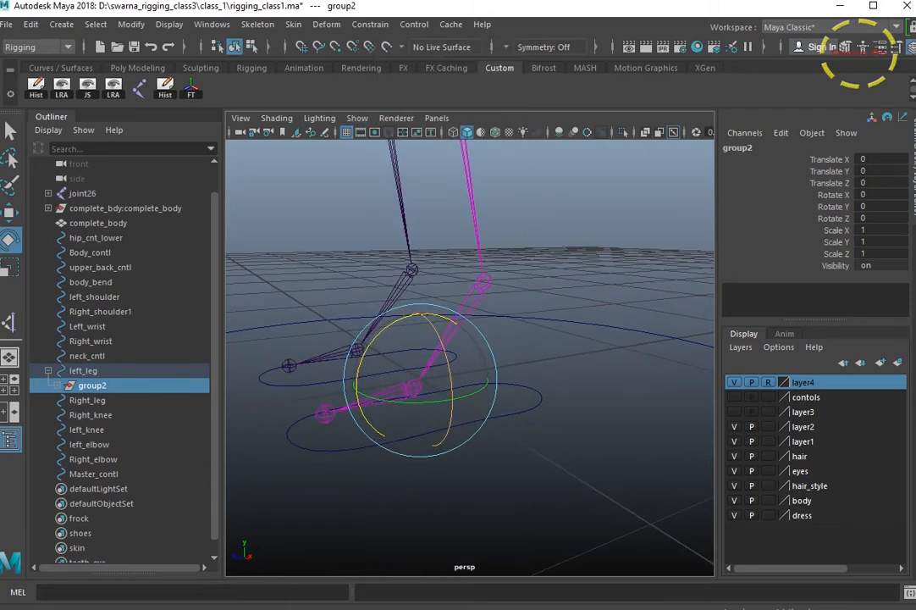
Snap the pivot of group2 to the ball joint of the left foot
key("w")
scroll(470, 358, "up", 3)
middle_click_drag(457, 360, 470, 355, "alt")
left_click_drag(393, 401, 399, 427, "alt")
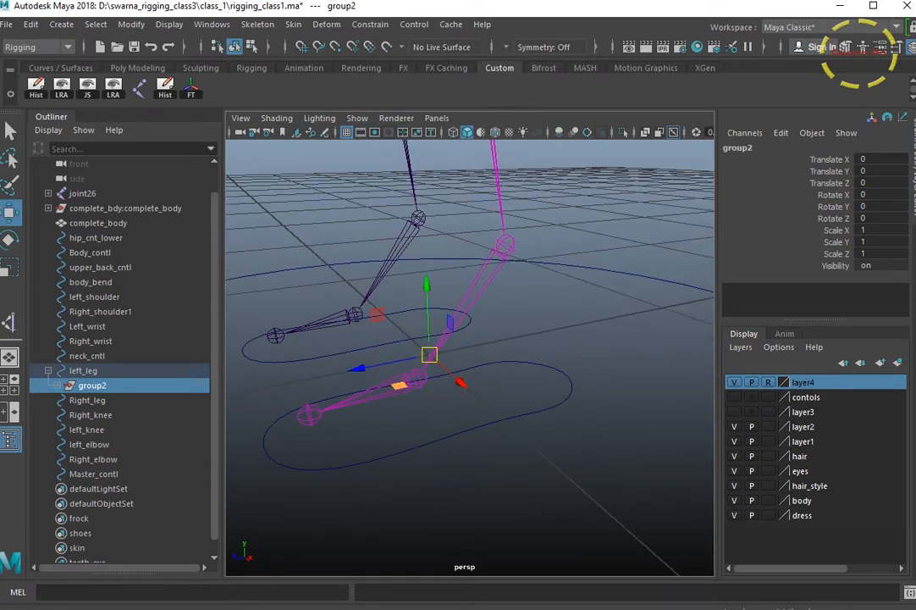
key("d")
key("v")
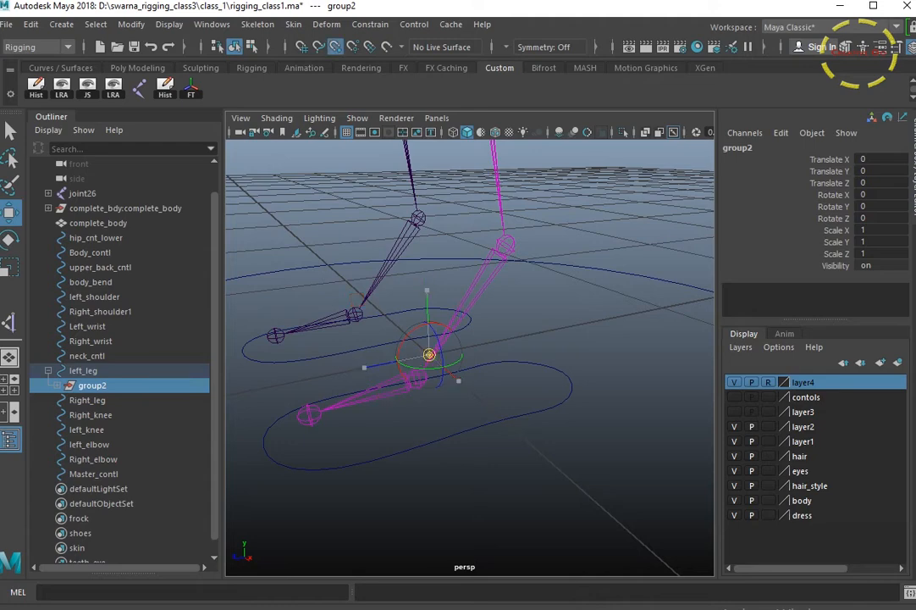
left_click_drag(430, 354, 416, 378)
Test group2 by rotating it about 31 degrees around X, and undo the rotation
left_click_drag(353, 319, 370, 354, "alt")
key("e")
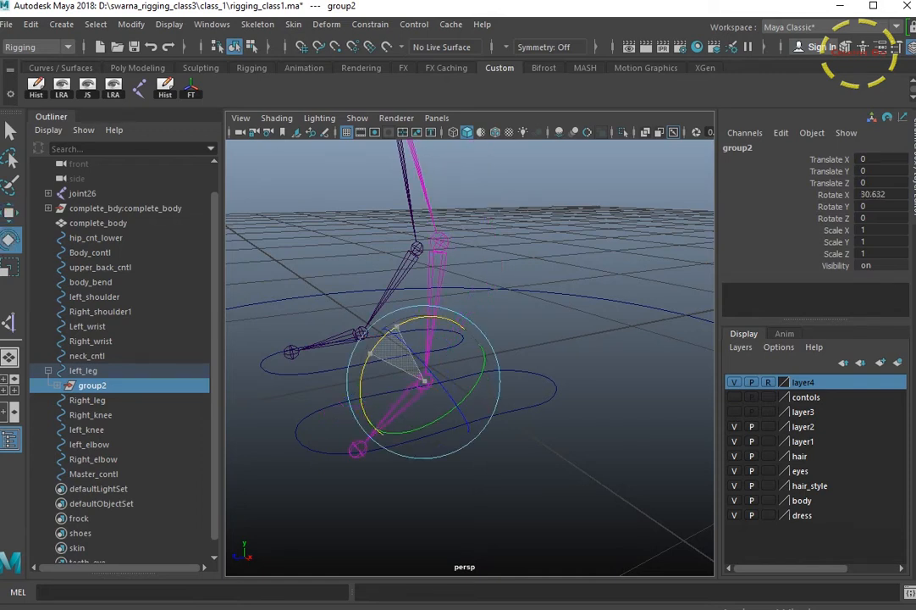
key("ctrl+z")
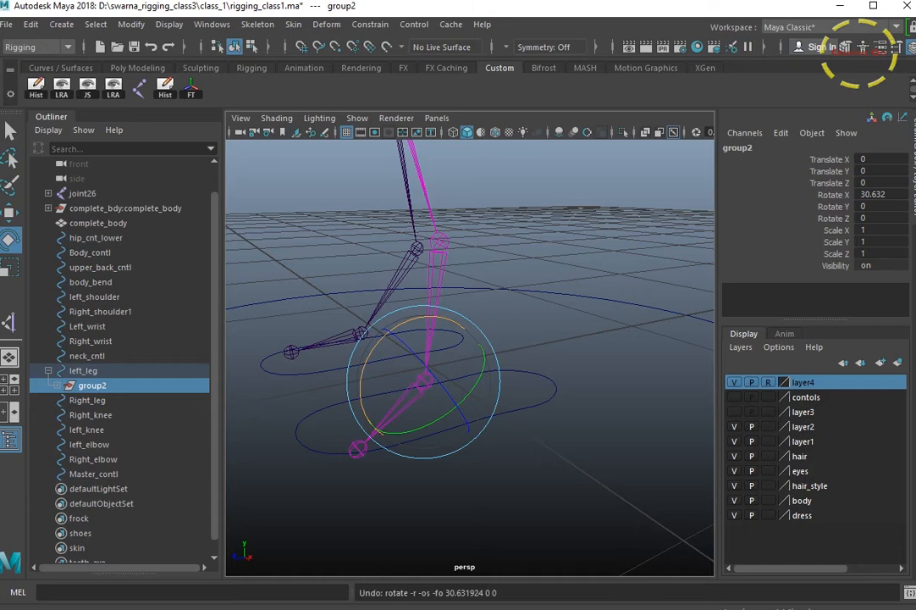
left_click_drag(470, 372, 485, 371, "alt")
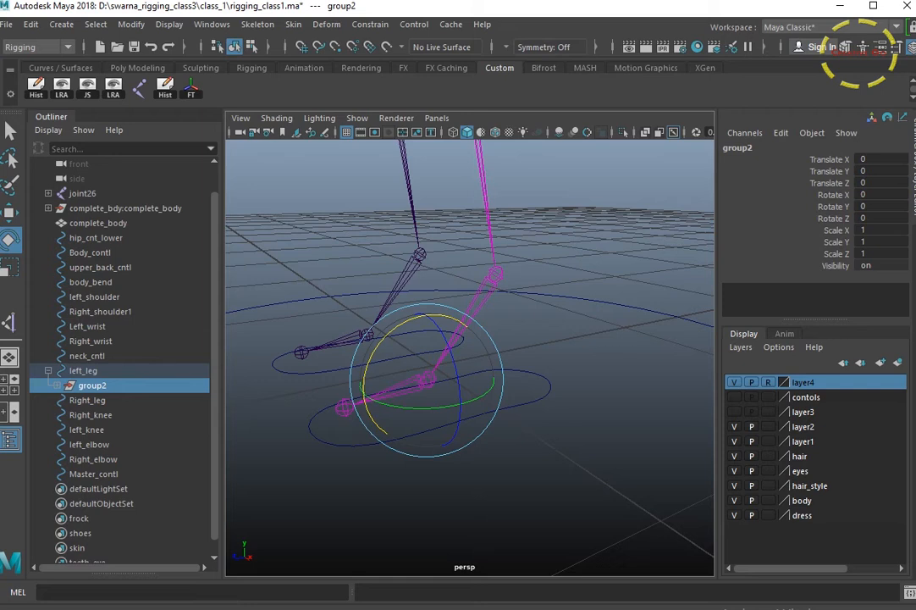
Snap the pivot of group2 to the left foot's toe tip joint and rename the group left_toes_Tip
key("w")
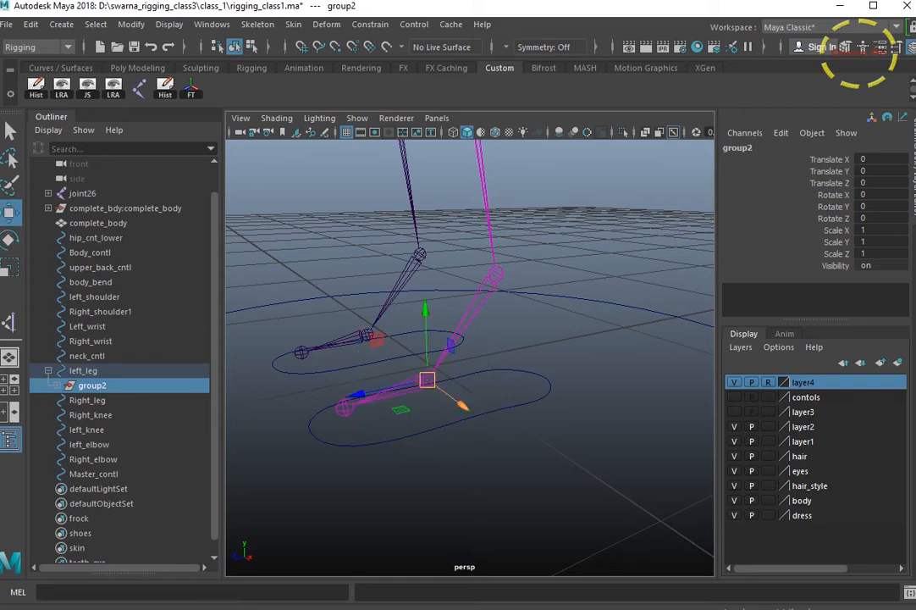
key("d")
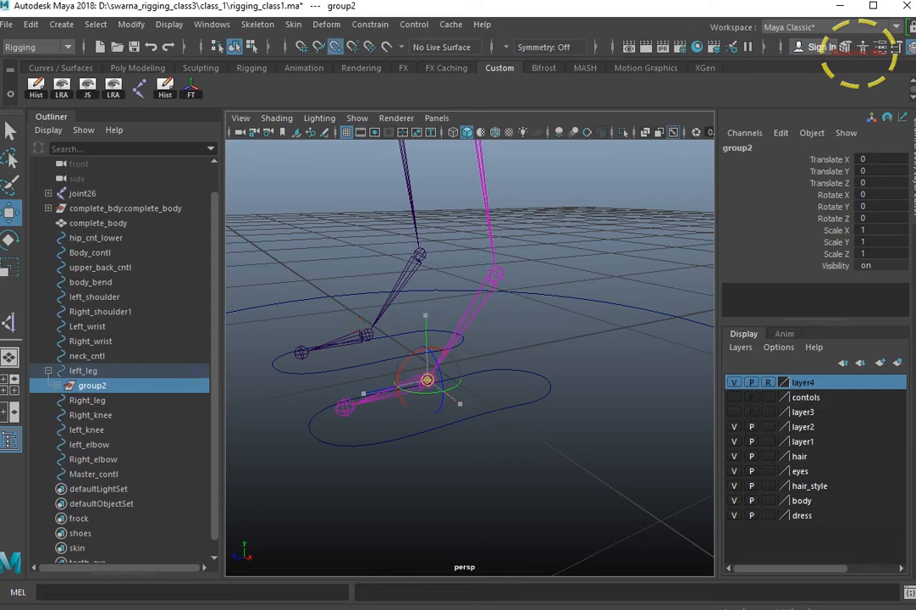
left_click_drag(427, 379, 345, 407)
left_click(739, 147)
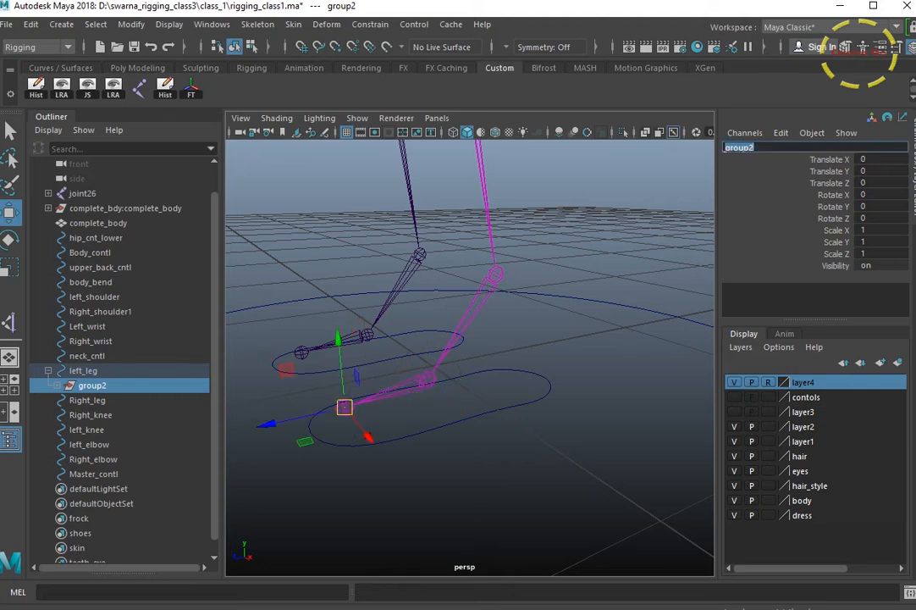
type("left_")
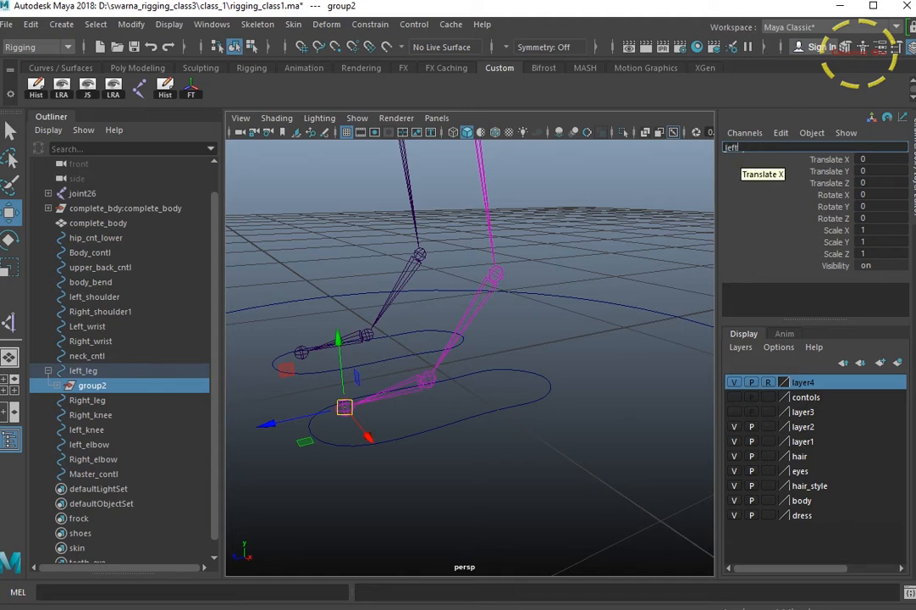
type("toes_Tip")
key("Return")
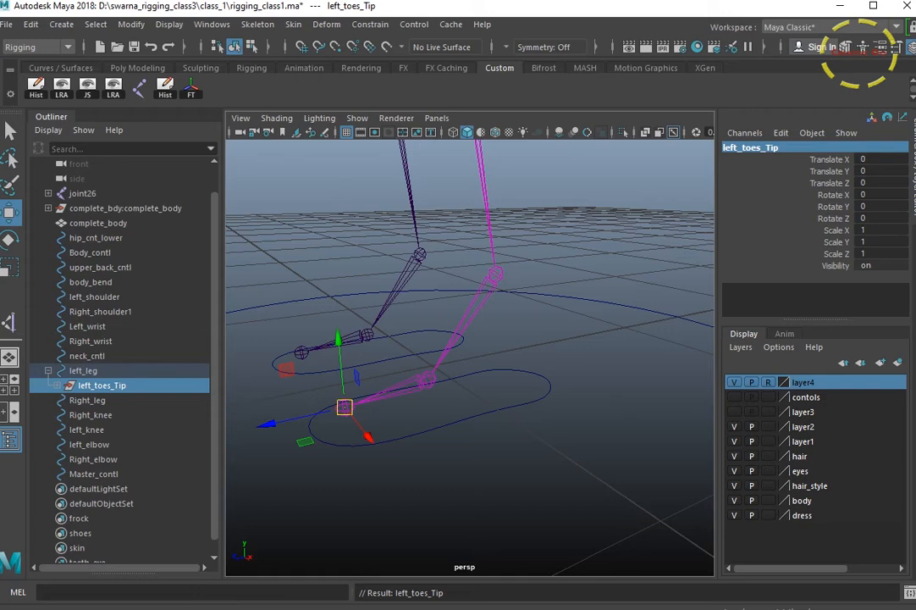
Test left_toes_Tip by rotating it about 38 degrees around X with polygons shown again, and undo the rotation
key("e")
left_click_drag(316, 350, 282, 384)
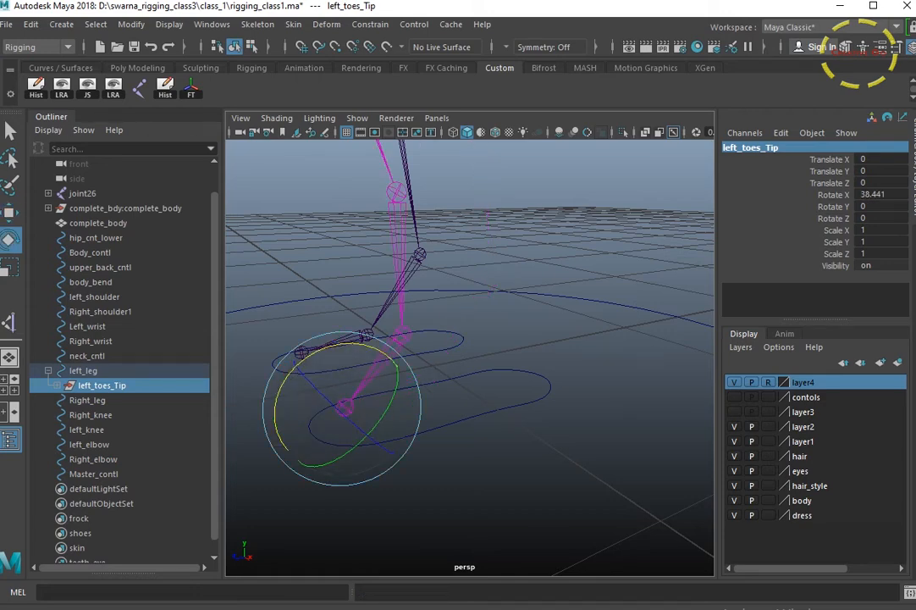
left_click(357, 119)
left_click(415, 182)
scroll(469, 357, "down", 3)
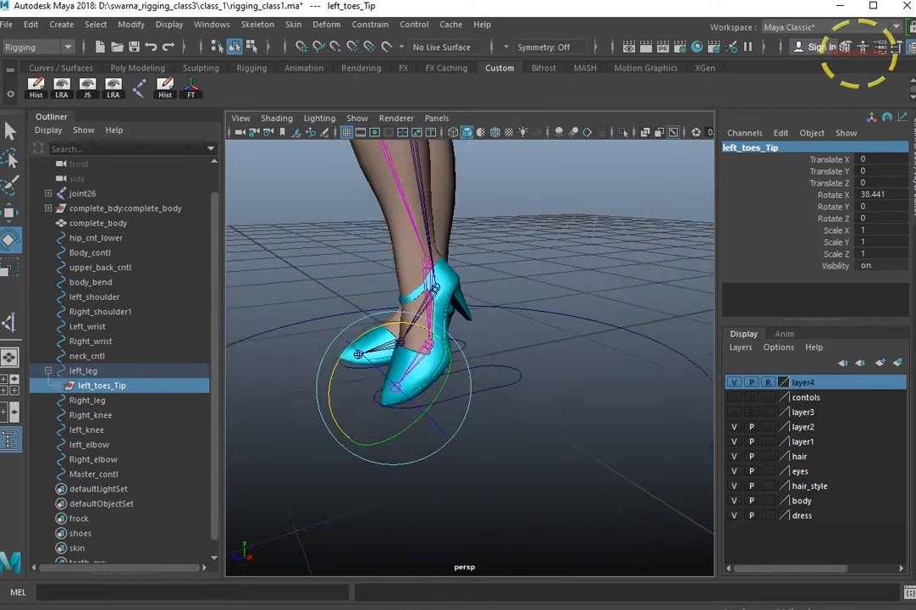
left_click_drag(432, 356, 314, 342, "alt")
key("ctrl+z")
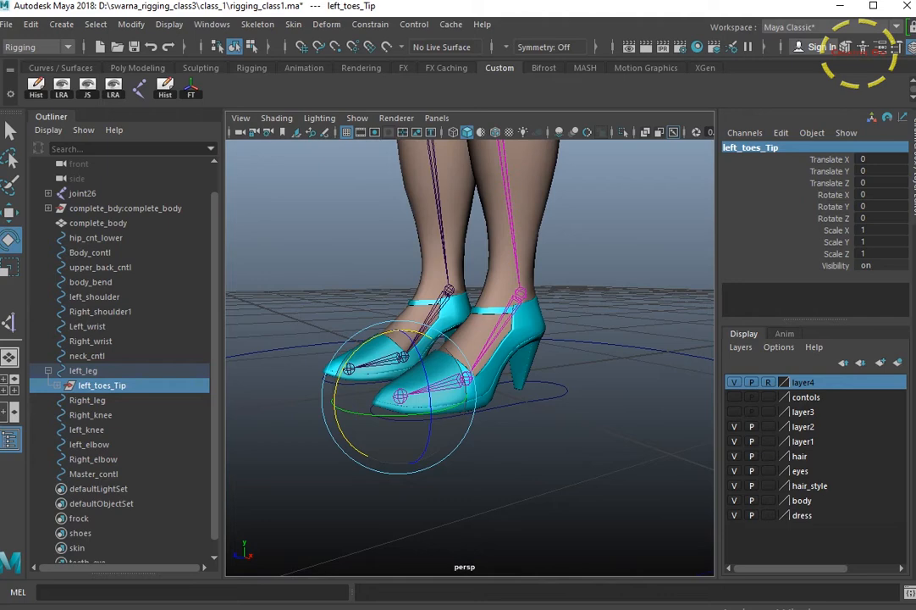
scroll(470, 356, "up", 3)
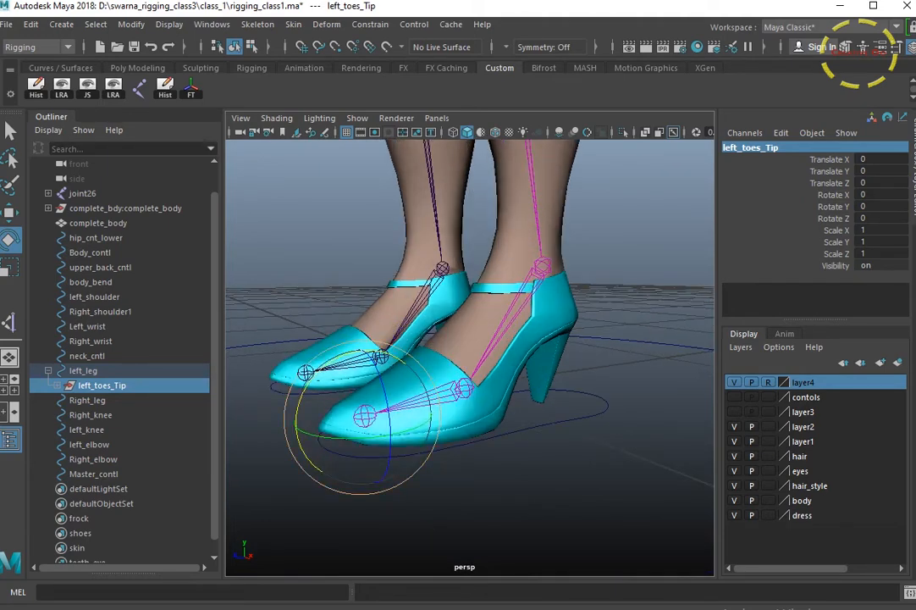
left_click_drag(469, 355, 517, 367, "alt")
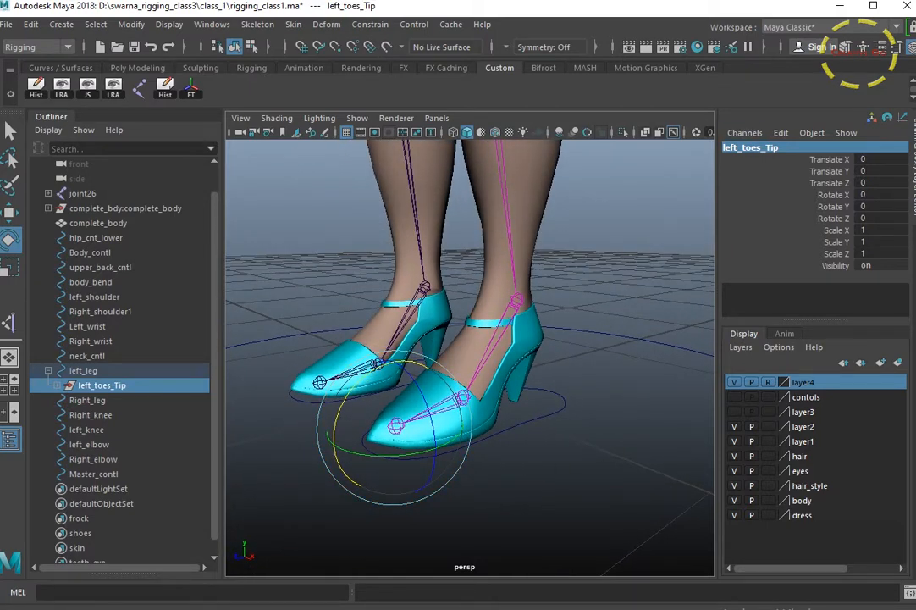
Start a new attribute on the left_leg control with the long name L_Toes_tip
left_click(83, 370)
left_click(131, 24)
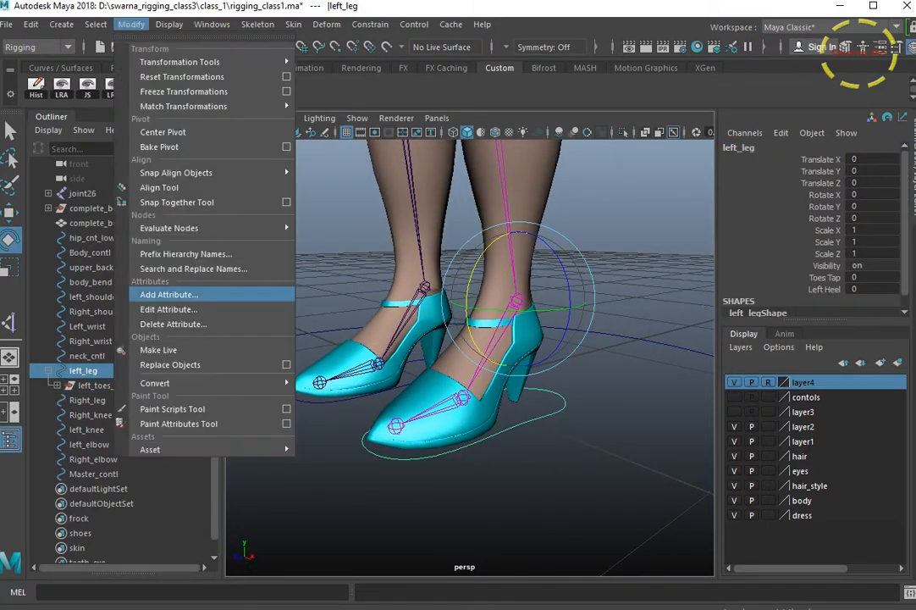
left_click(169, 294)
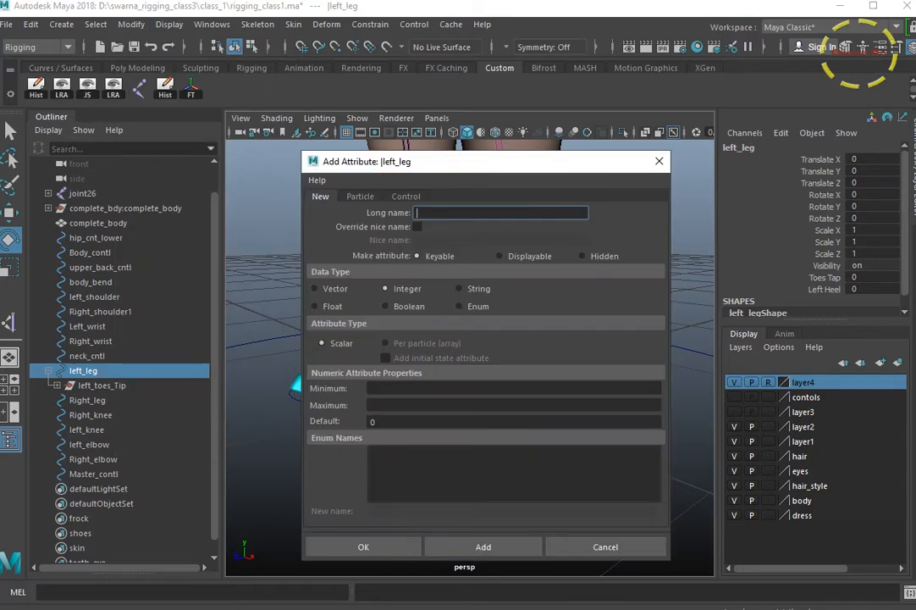
type("Lef")
key("BackSpace")
key("BackSpace")
key("BackSpace")
type("L_Toes_tip")
Set the L_Toes_tip attribute's minimum to 0 and maximum to 50, and add it to left_leg
key("Tab")
type("0")
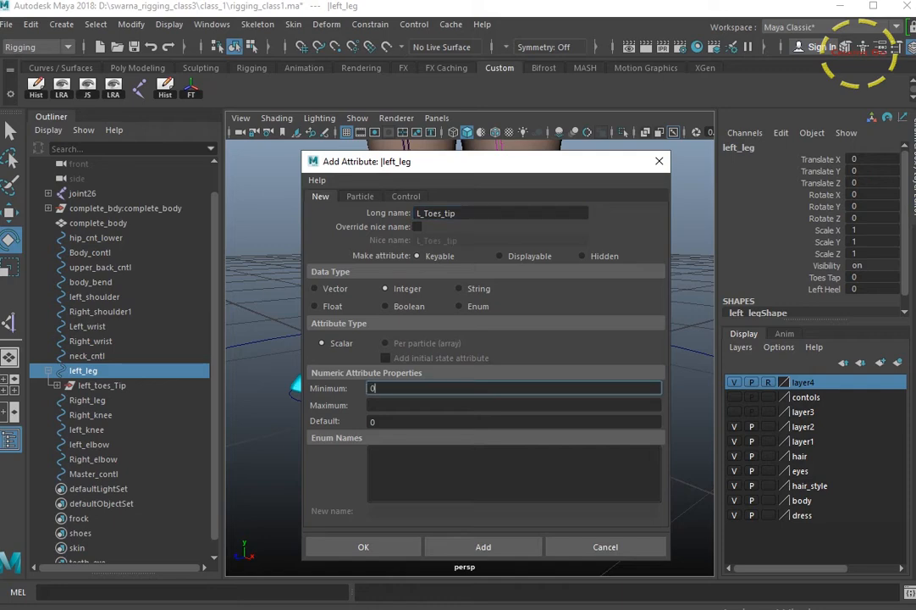
key("Tab")
type("10")
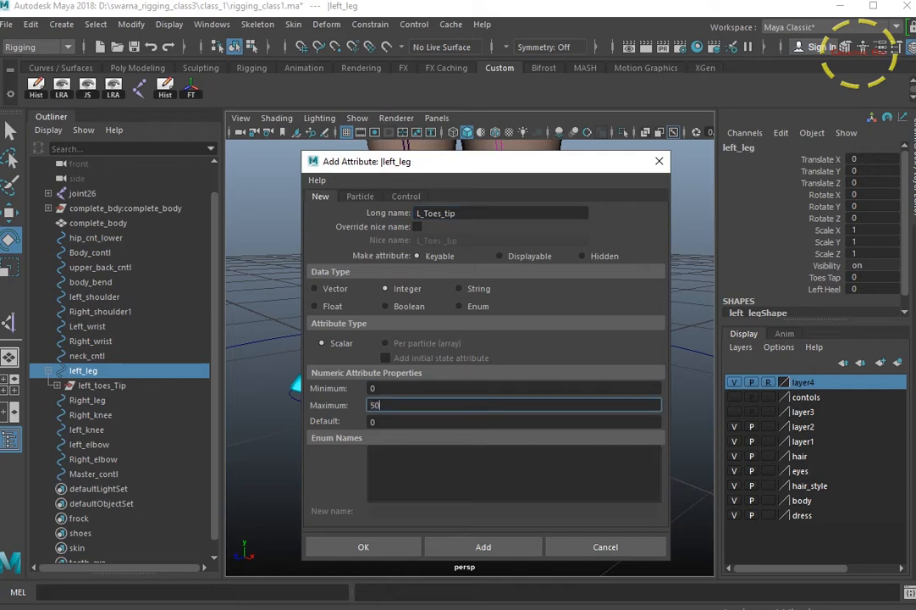
left_click(483, 546)
left_click(605, 546)
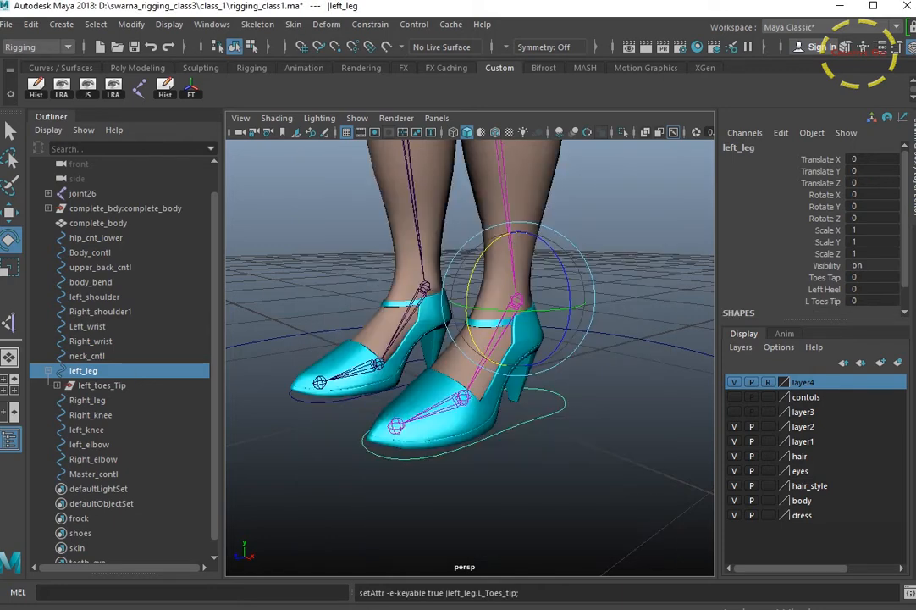
left_click(622, 474)
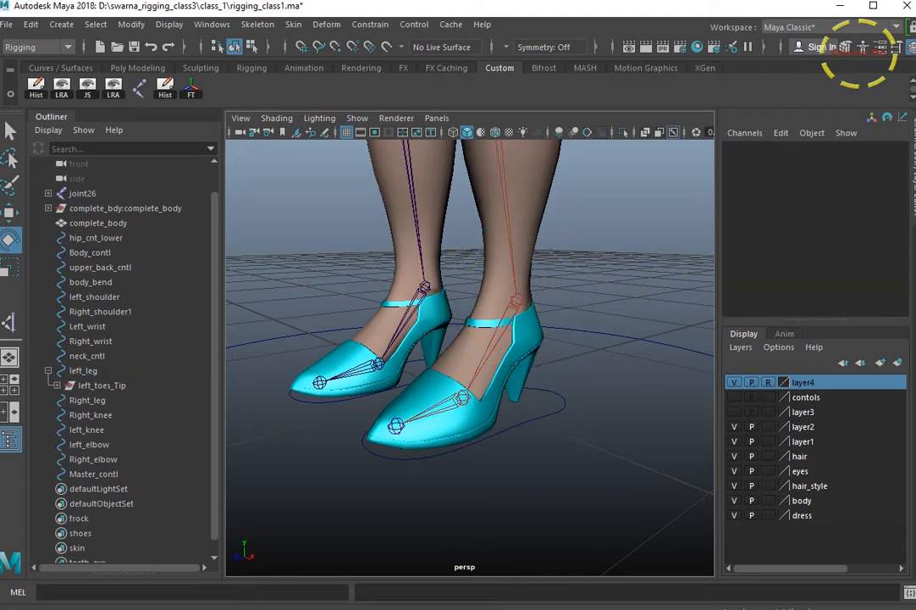
Open the Connection Editor with left_leg as the source and left_toes_Tip as the destination
left_click(102, 385)
left_click(212, 23)
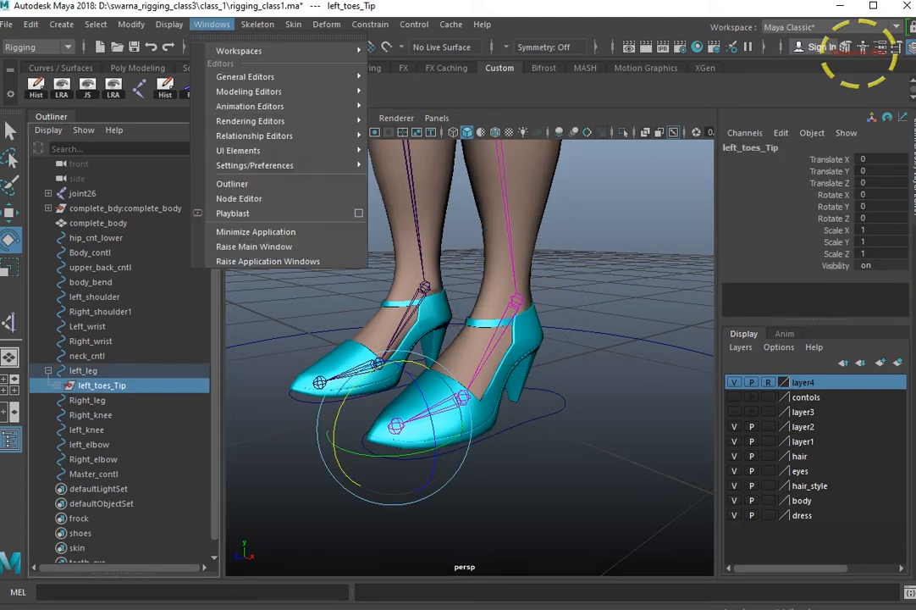
mouse_move(246, 76)
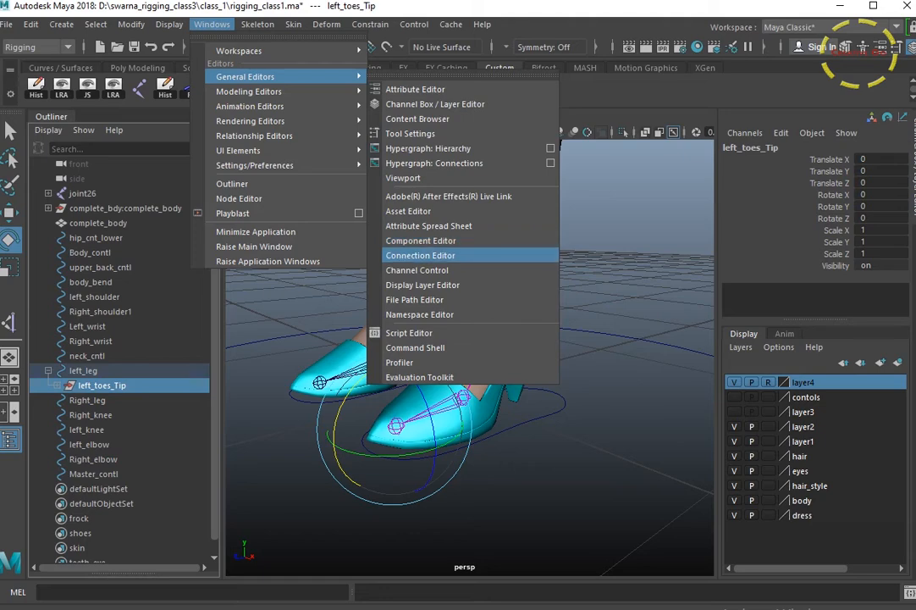
left_click(420, 255)
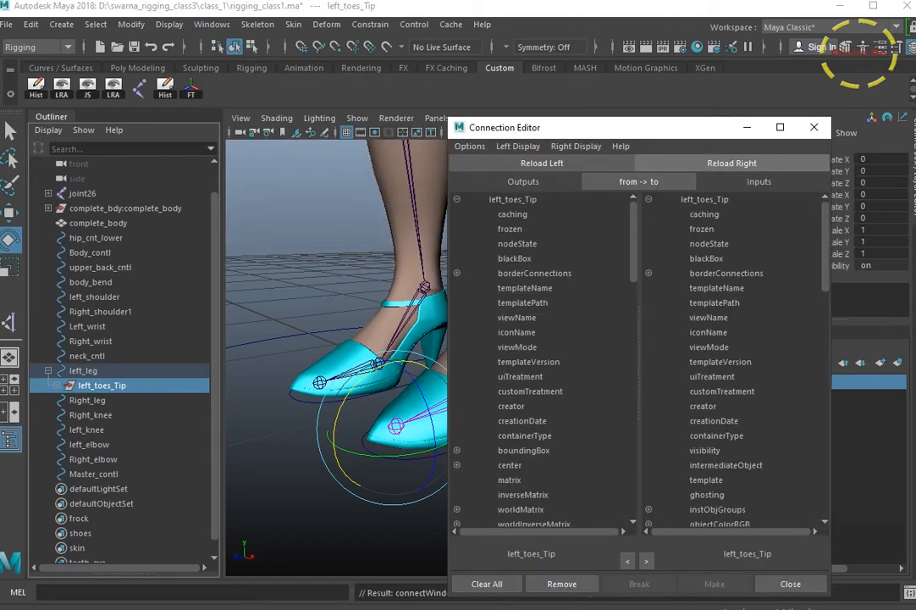
left_click(293, 474)
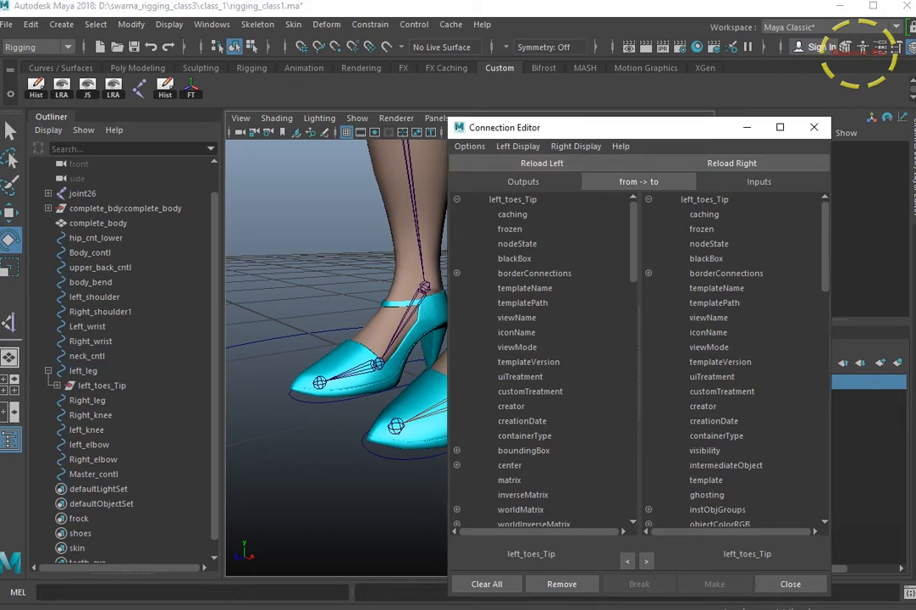
left_click(83, 370)
left_click(541, 162)
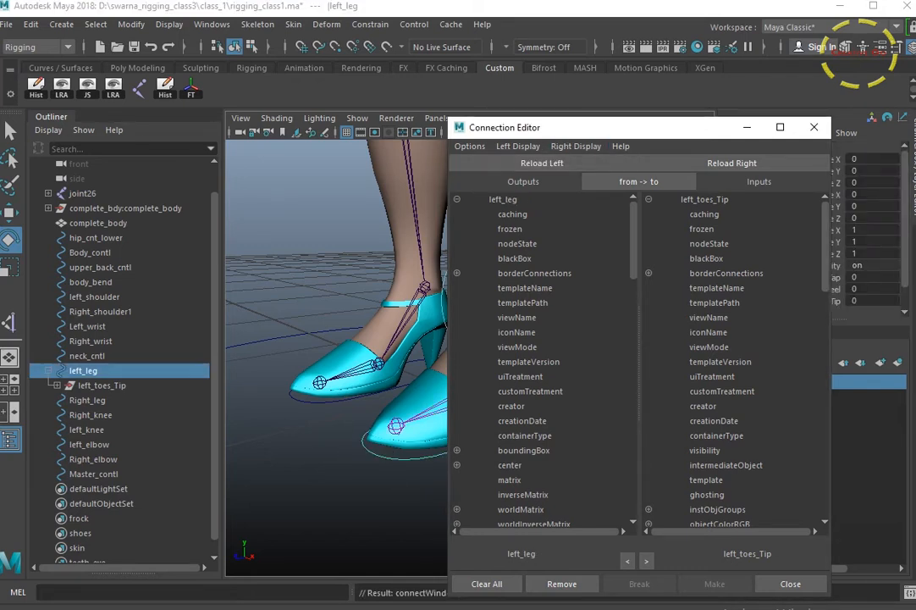
Connect left_leg's L_Toes_tip to the rotateX of left_toes_Tip and close the Connection Editor
left_click_drag(633, 242, 633, 481)
left_click(516, 509)
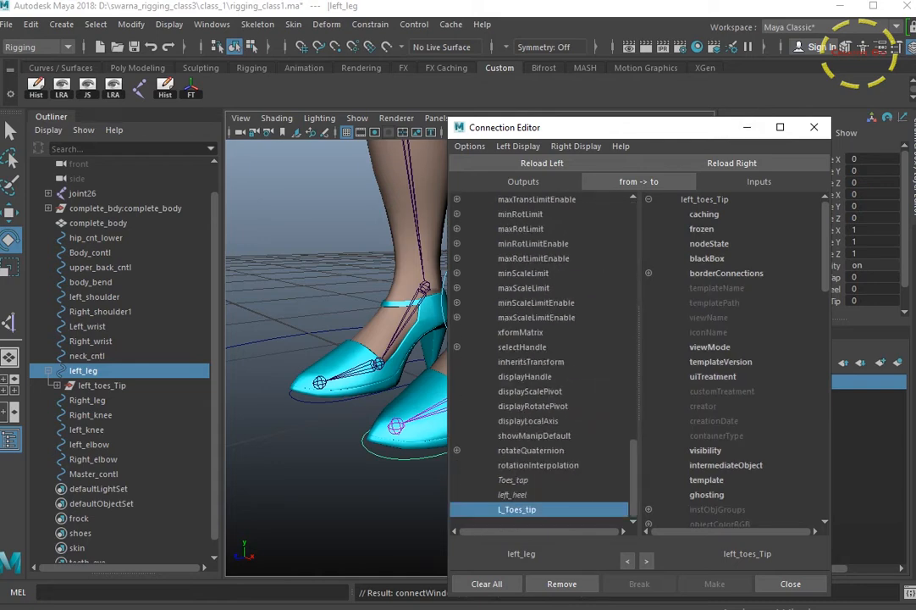
scroll(733, 360, "down", 8)
scroll(732, 355, "down", 5)
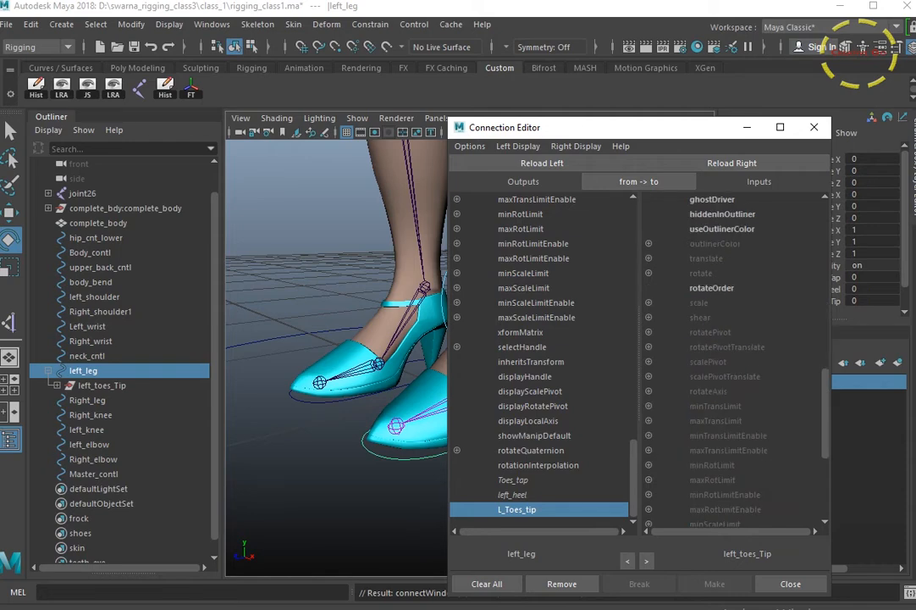
left_click(648, 273)
left_click(711, 288)
left_click(814, 127)
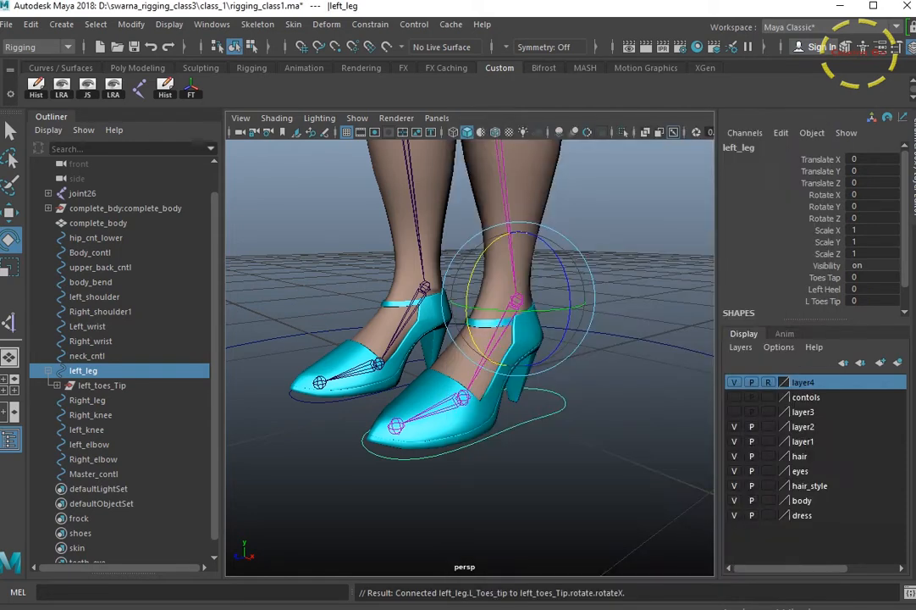
Test the L Toes Tip attribute on left_leg by raising its value, and undo the change
left_click(592, 433)
left_click_drag(559, 431, 536, 408)
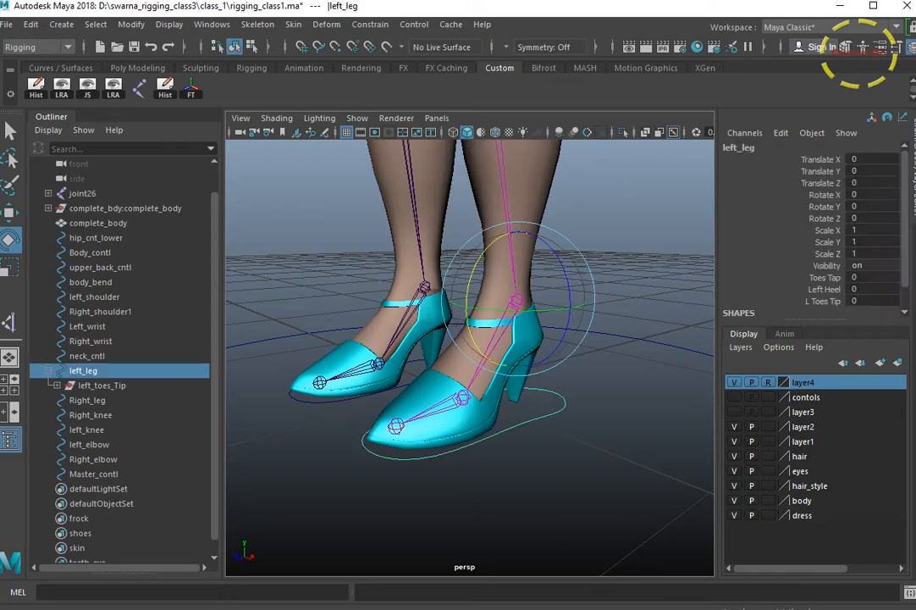
left_click(823, 301)
middle_click_drag(584, 339, 610, 338)
scroll(469, 358, "down", 5)
left_click_drag(584, 339, 495, 360, "alt")
key("ctrl+z")
key("ctrl+z")
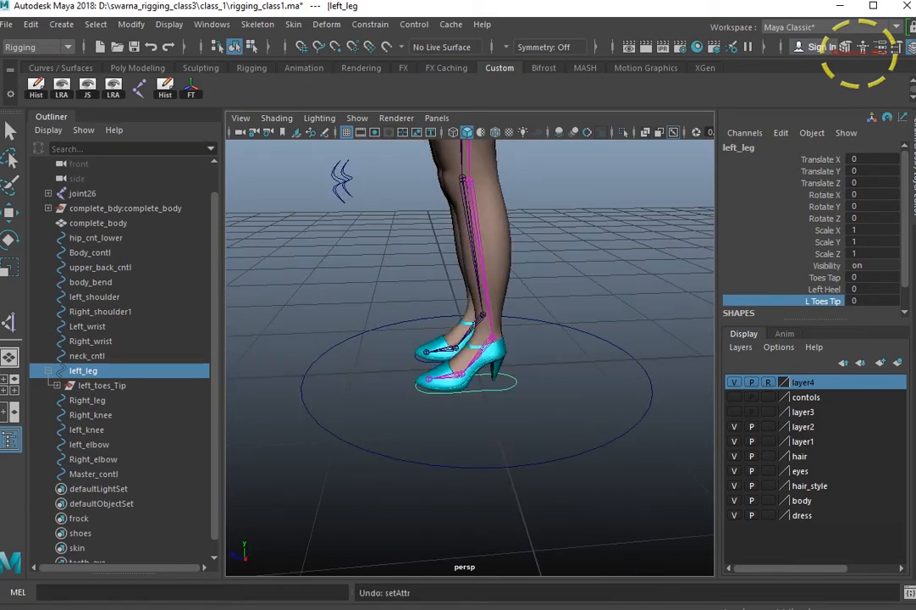
Expand left_toes_Tip in the Outliner and examine the channels of left_leg, left_toes_Tip, group1_toes_tap and left_leg_heel
left_click(101, 385)
key("e")
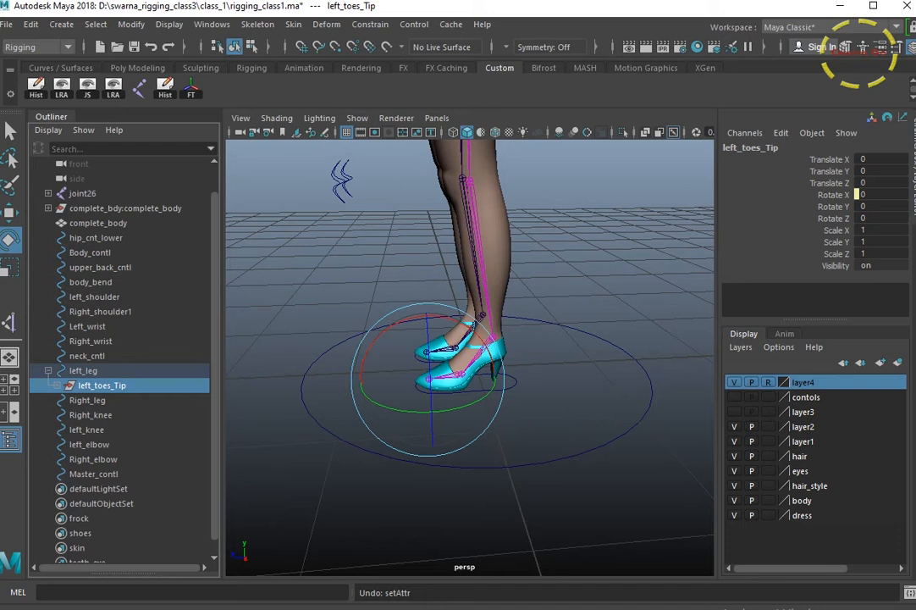
left_click(57, 385)
left_click(83, 370)
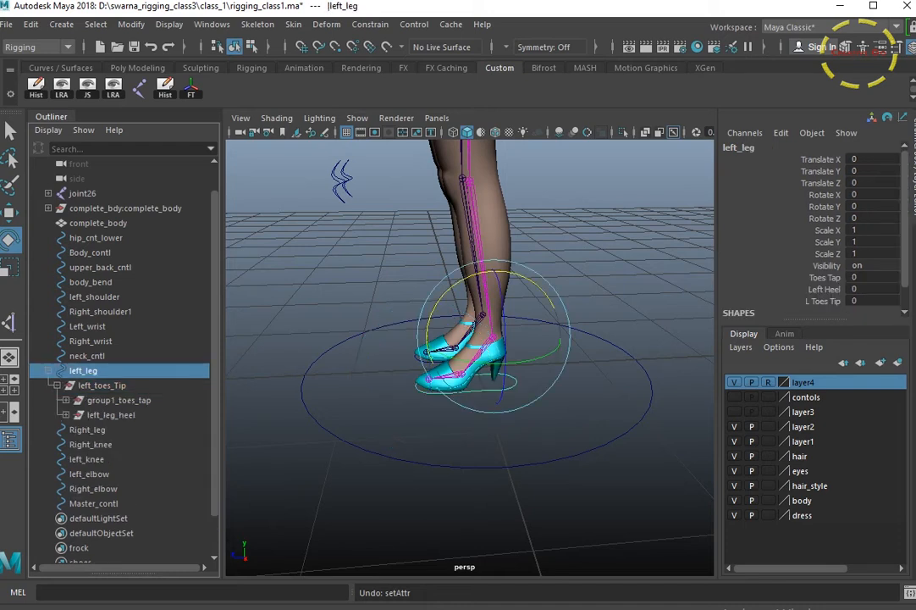
left_click(102, 385)
left_click(118, 400)
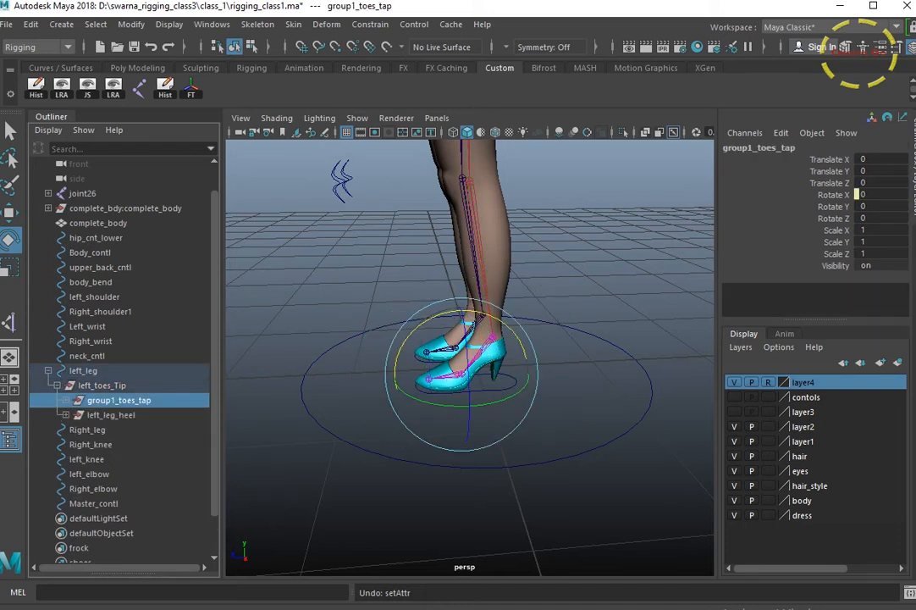
left_click(110, 415)
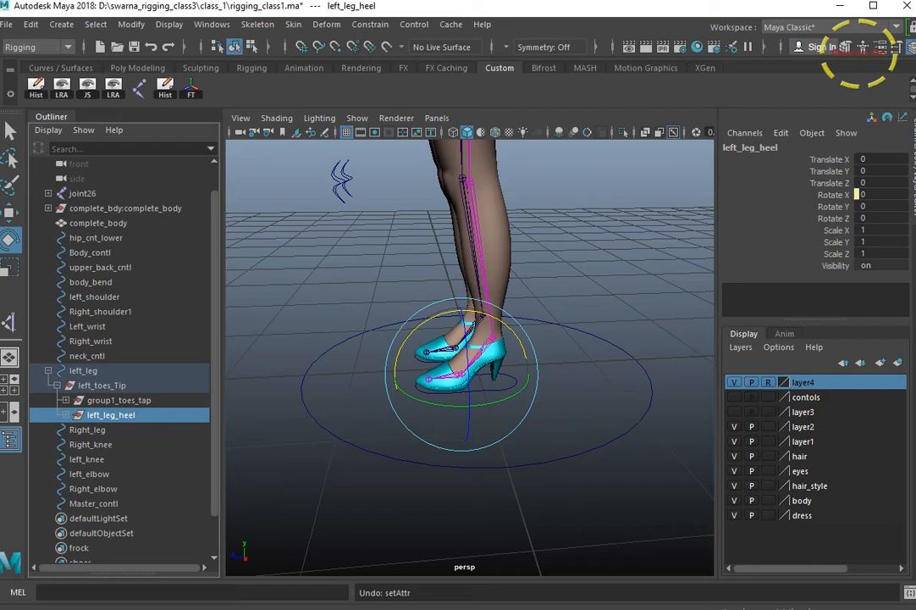
Group the left_toes_Tip node inside left_leg under a new parent group
left_click(118, 400)
left_click(110, 415)
left_click(102, 385)
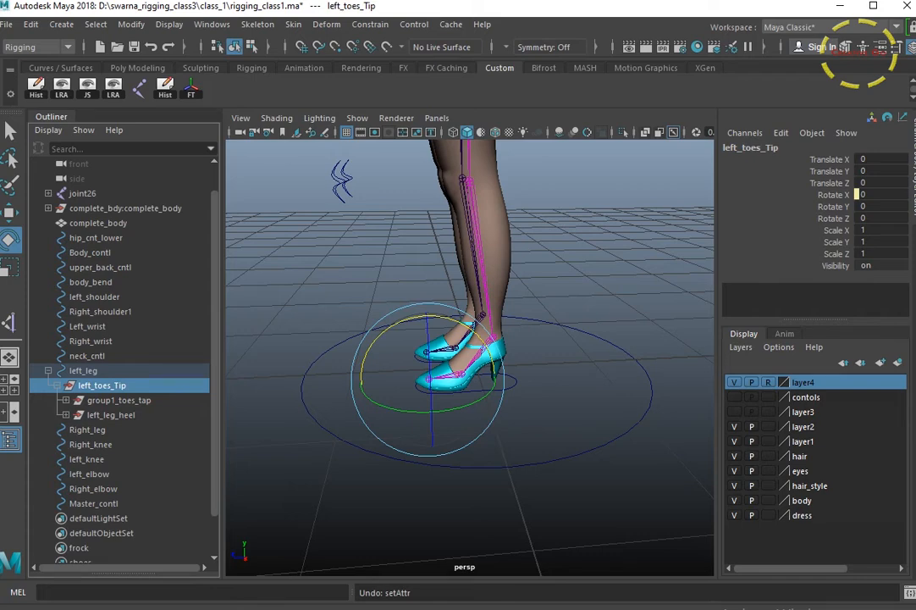
key("ctrl+g")
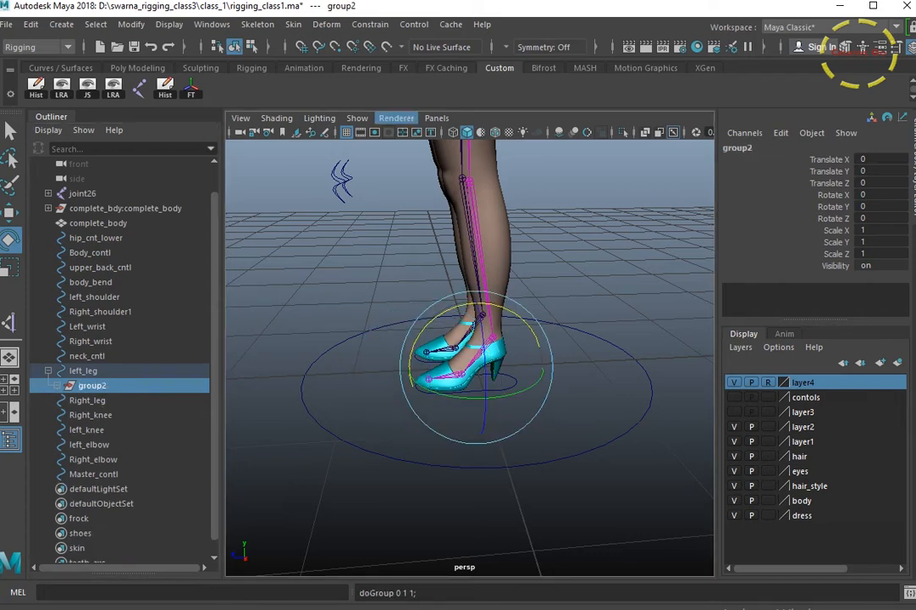
Hide the polygon models in the viewport and snap the new group's pivot to the left ankle joint
left_click(357, 117)
left_click(386, 184)
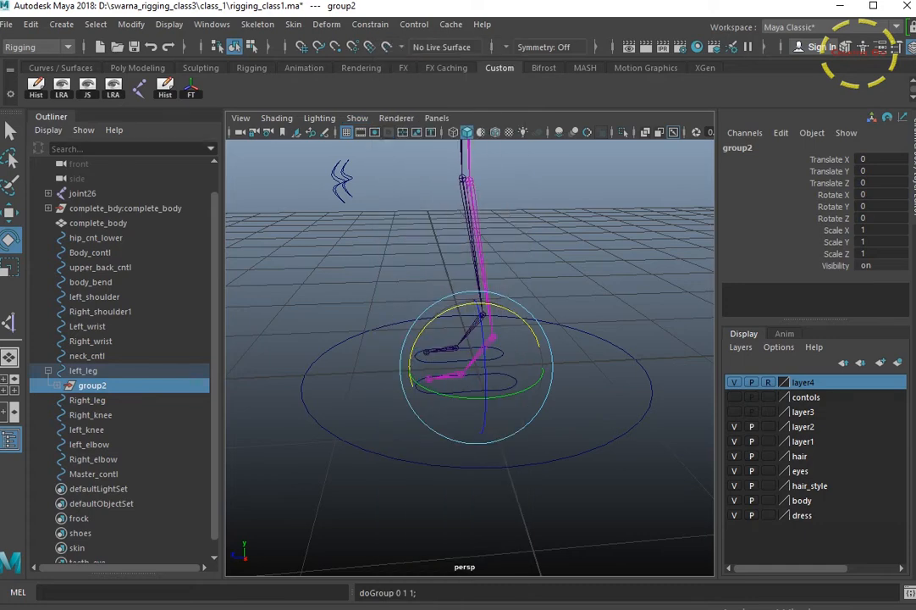
key("f")
key("w")
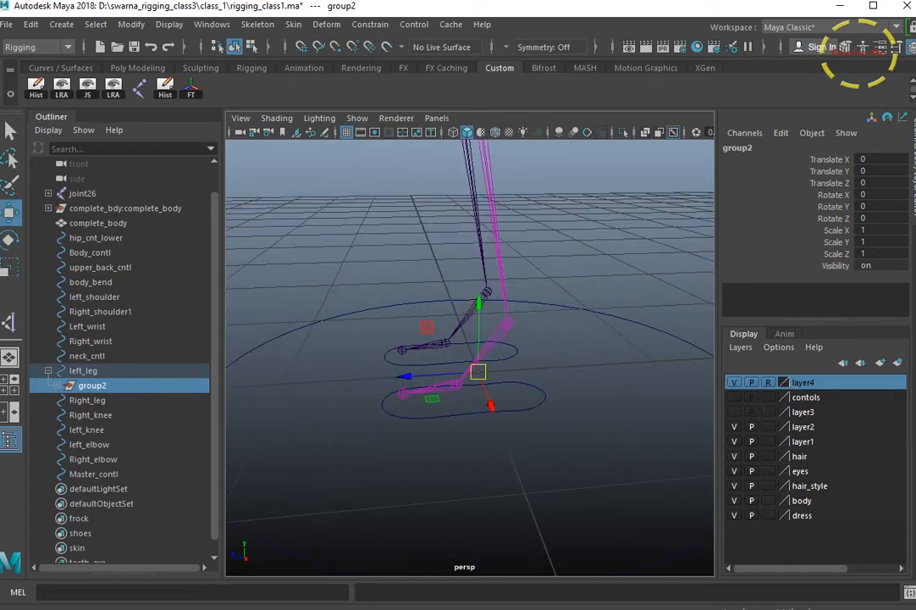
scroll(470, 358, "up", 5)
key("d")
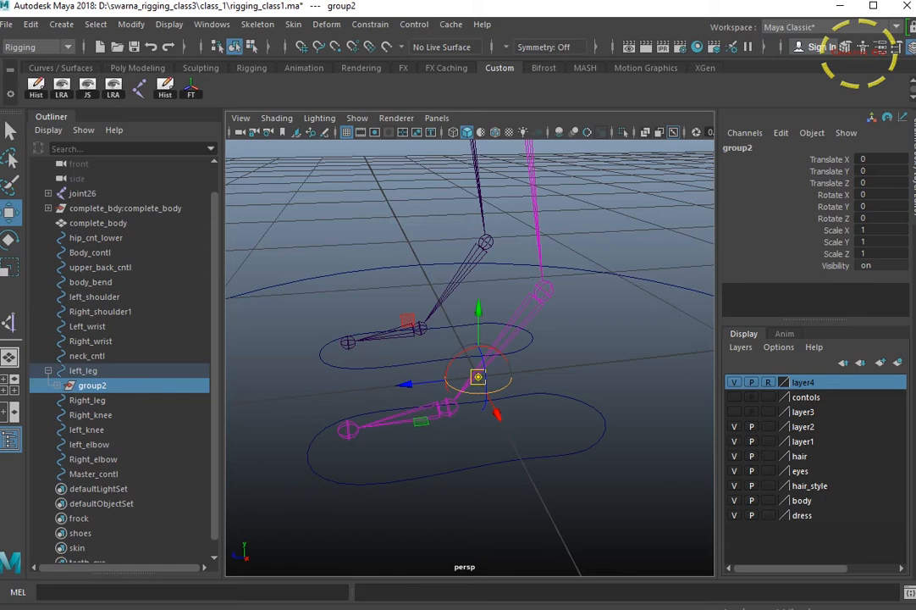
key("v")
left_click_drag(478, 376, 543, 290)
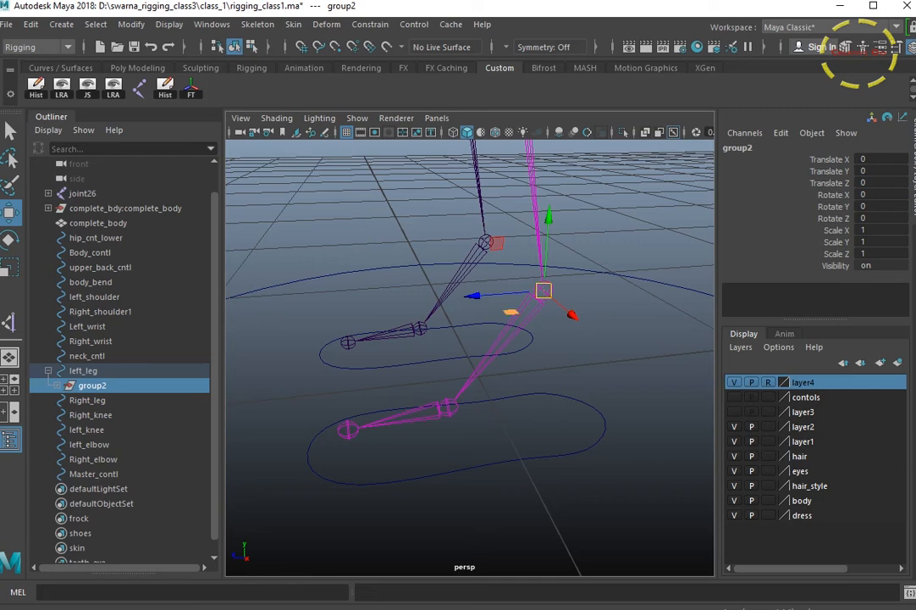
Test the new group's Y rotation around the left ankle joint and undo it
scroll(512, 313, "down", 3)
middle_click_drag(511, 313, 475, 332, "alt")
left_click_drag(475, 332, 580, 298, "alt")
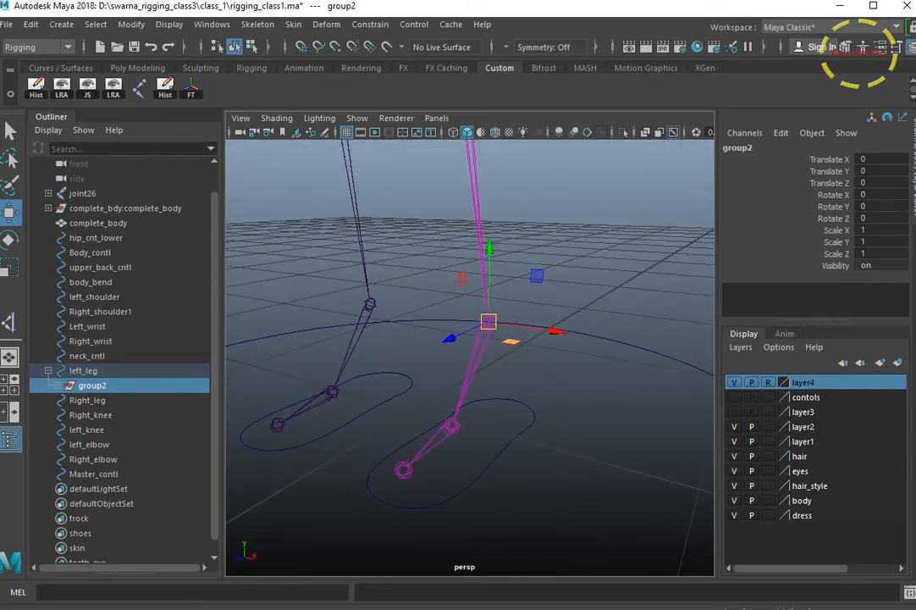
left_click_drag(422, 337, 388, 352, "alt")
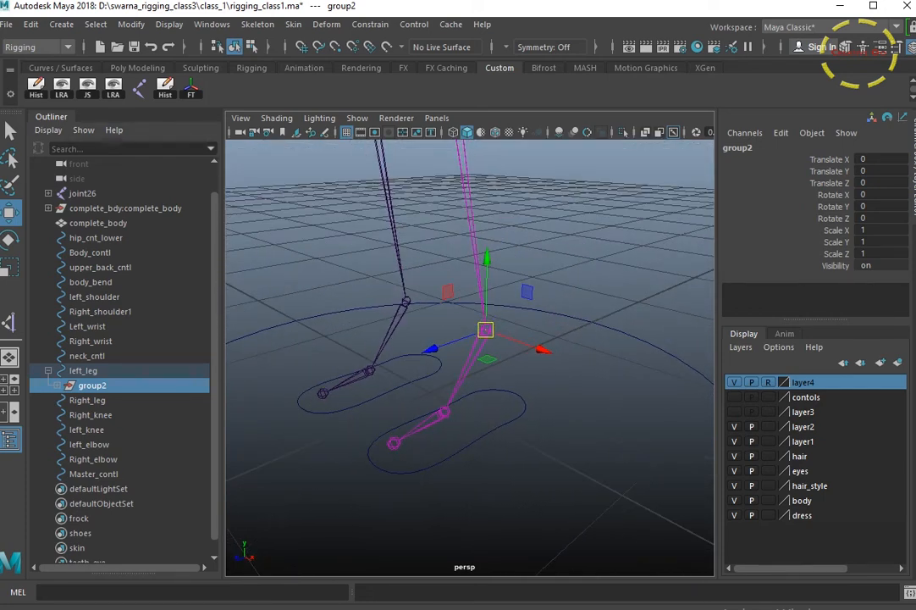
key("e")
left_click_drag(485, 357, 422, 343)
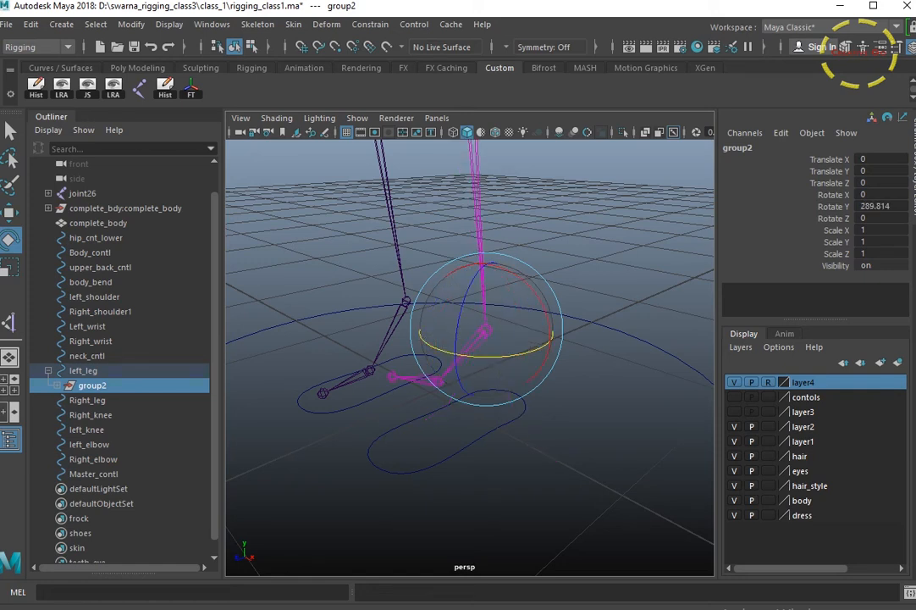
key("ctrl+z")
Rename the new group left_ankel and show the polygon models in the viewport again
double_click(739, 147)
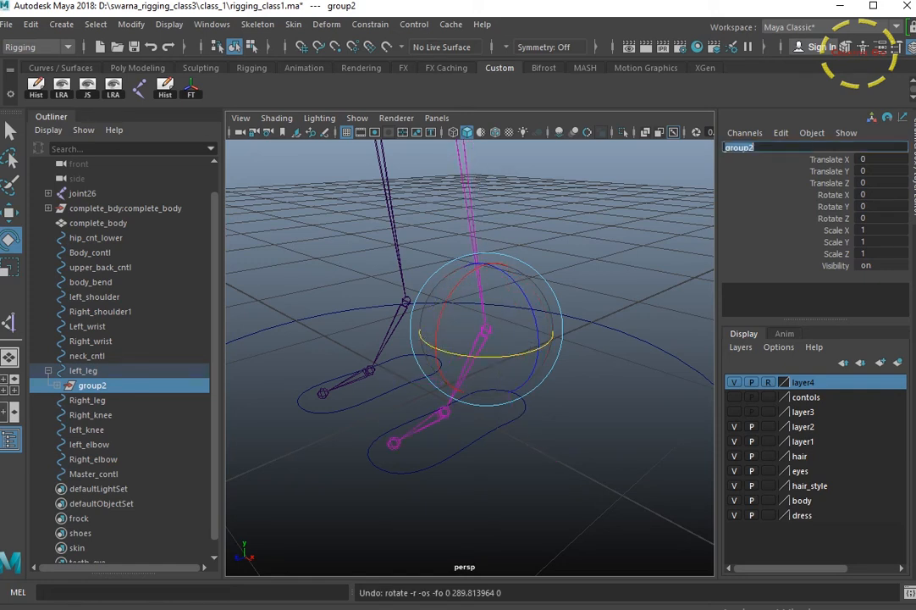
type("left_ankel")
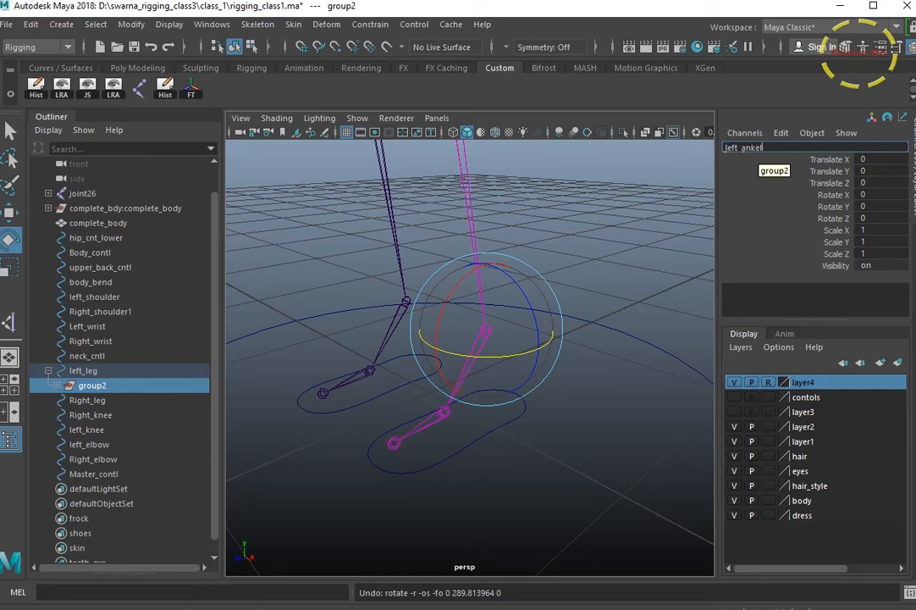
key("Return")
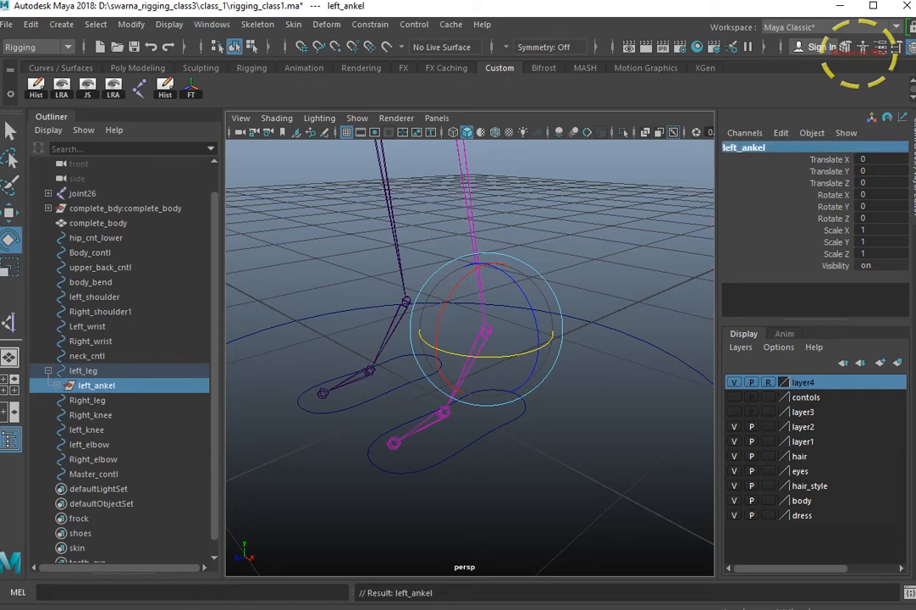
left_click(358, 117)
left_click(372, 157)
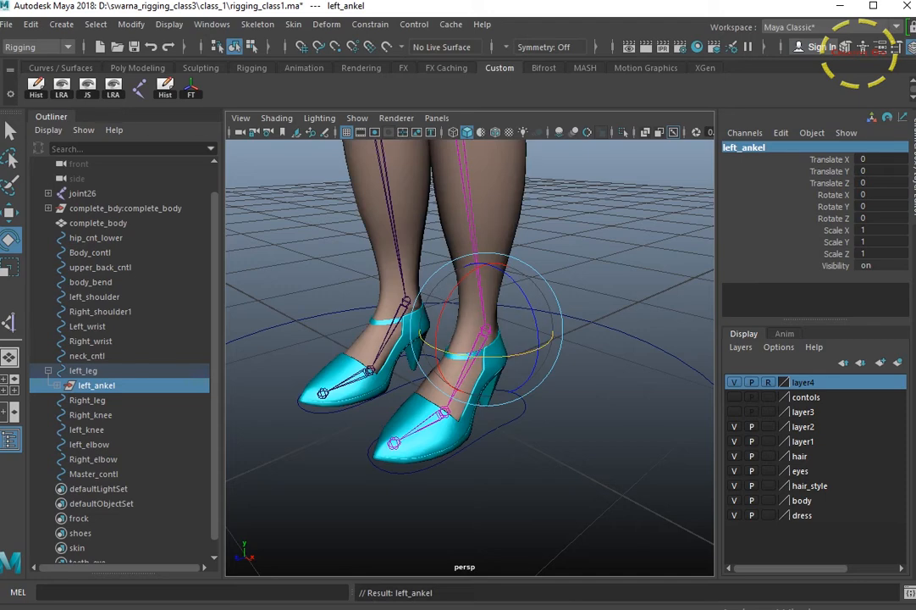
Try rotating left_ankel about Y with the shoe and leg meshes visible, and undo the test rotations
mouse_move(460, 355)
left_mouse_down()
mouse_move(503, 357)
mouse_move(381, 335)
mouse_move(462, 357)
left_mouse_up()
scroll(469, 357, "down", 5)
key("ctrl+z")
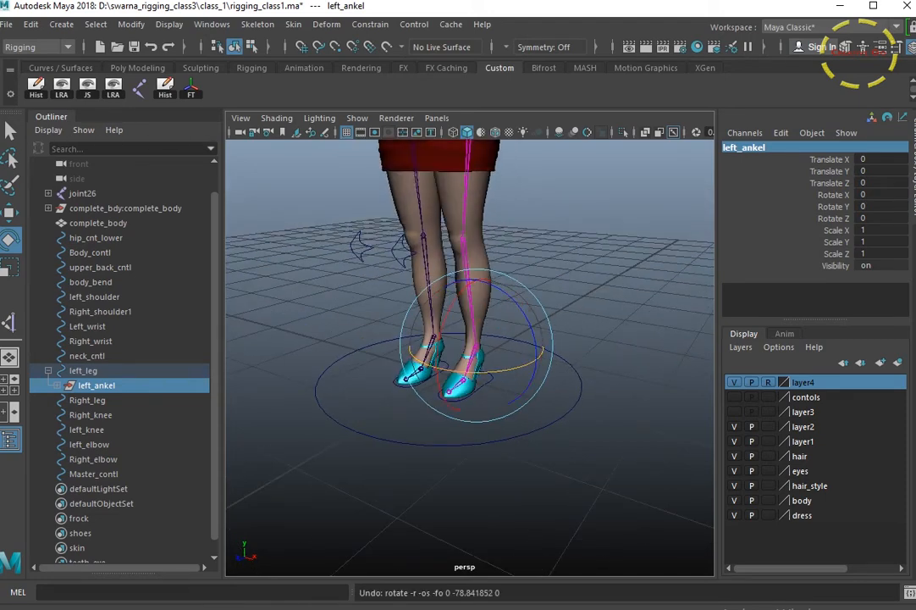
key("ctrl+z")
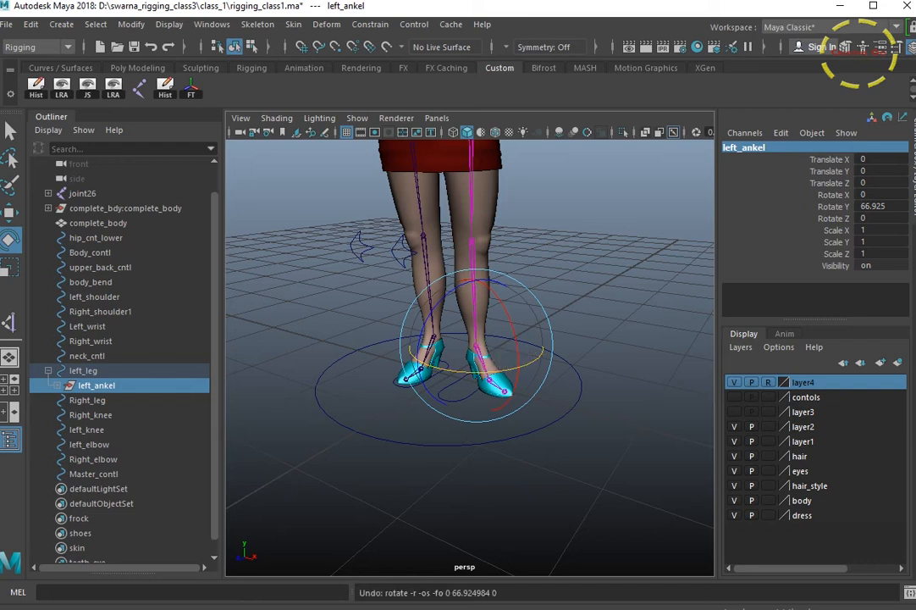
key("ctrl+z")
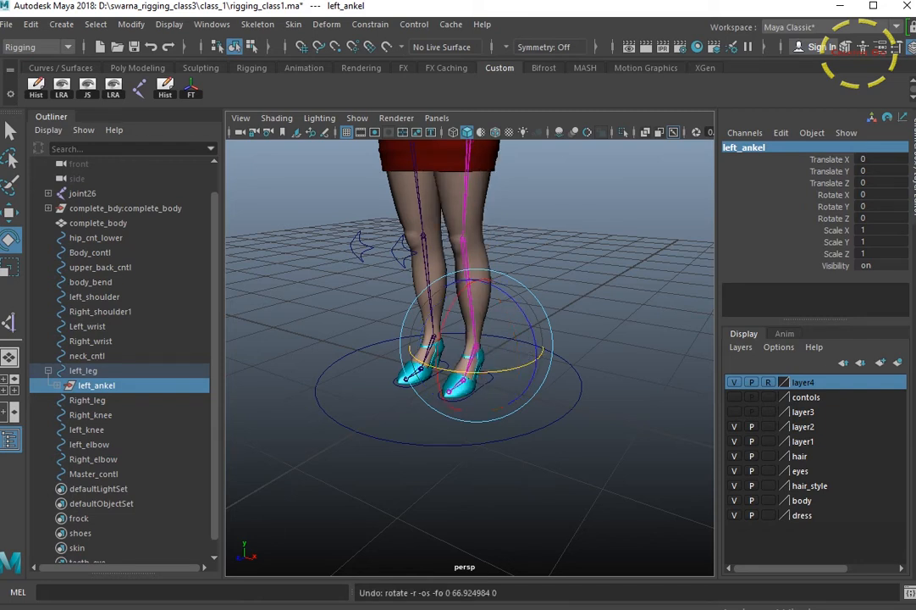
Add a keyable integer attribute named left_ankel to the left_leg control, with minimum 0 and maximum 50
left_click(541, 449)
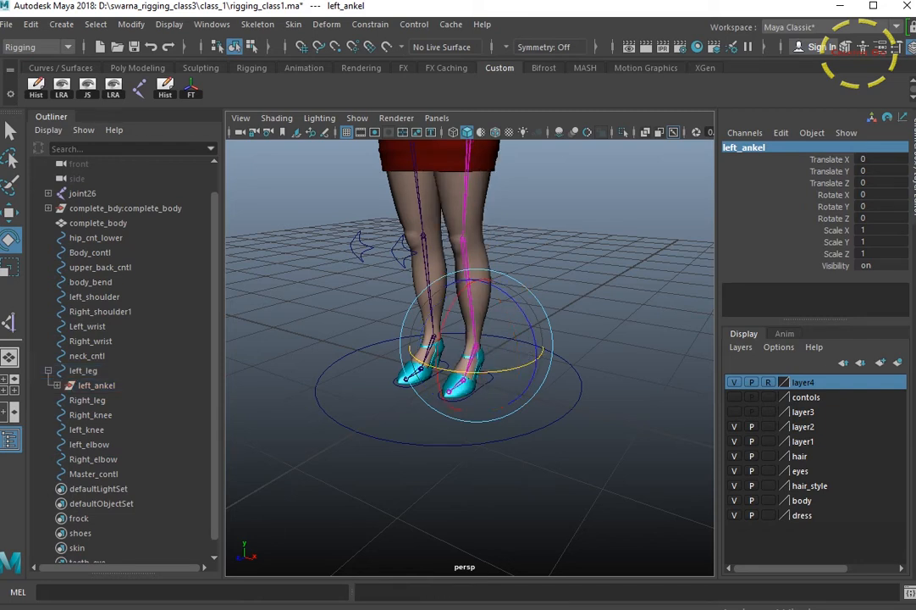
left_click(491, 381)
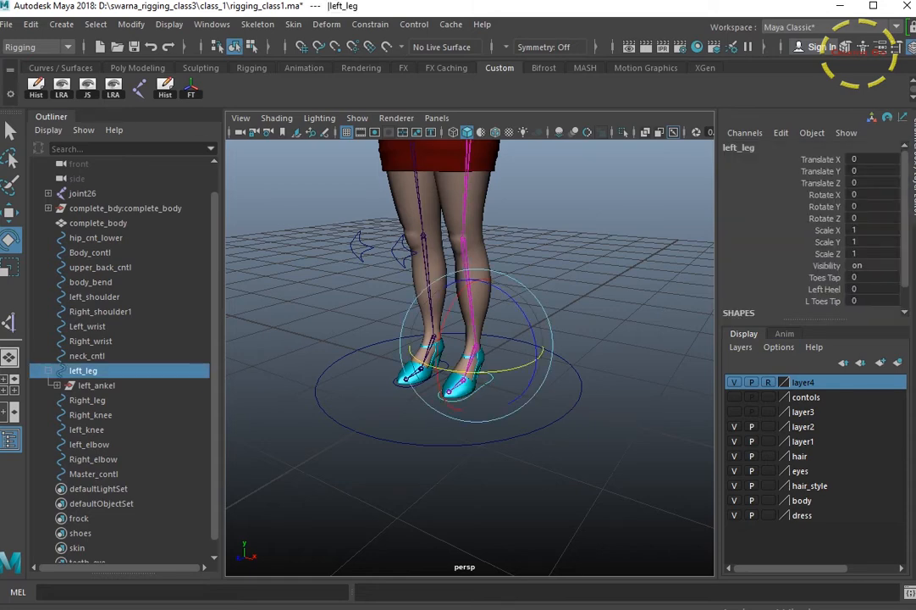
left_click(131, 24)
left_click(160, 292)
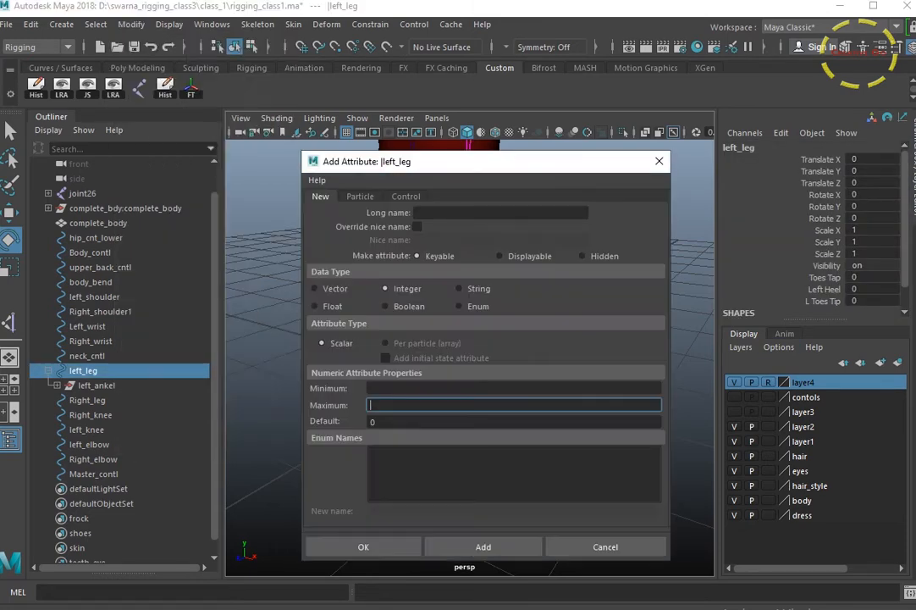
left_click(474, 213)
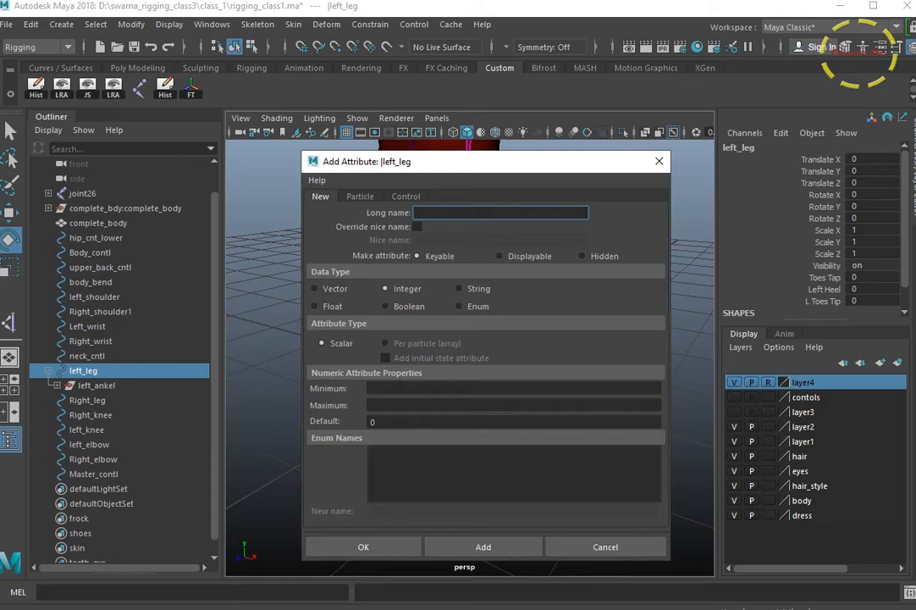
type("left_ankel")
left_click(513, 388)
type("0")
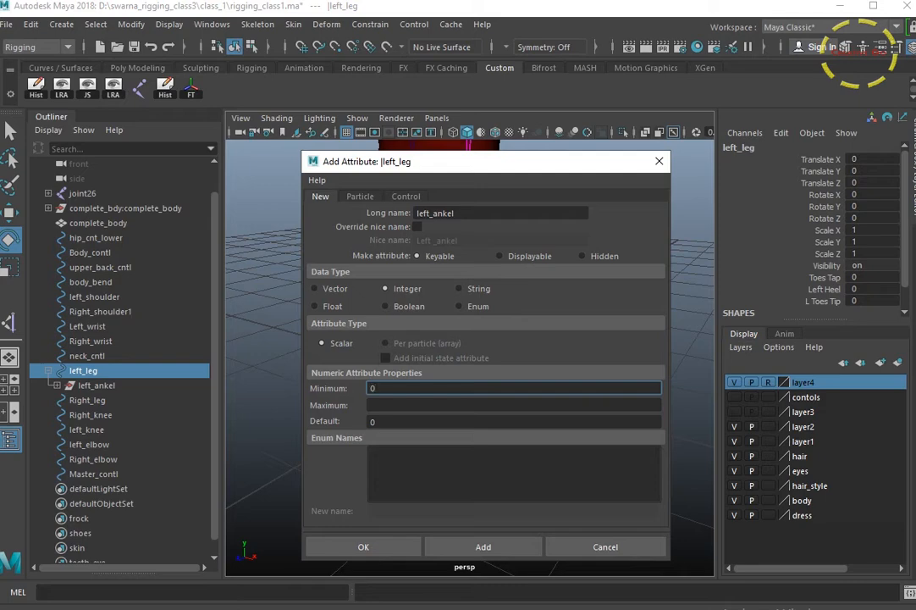
left_click(513, 405)
type("50")
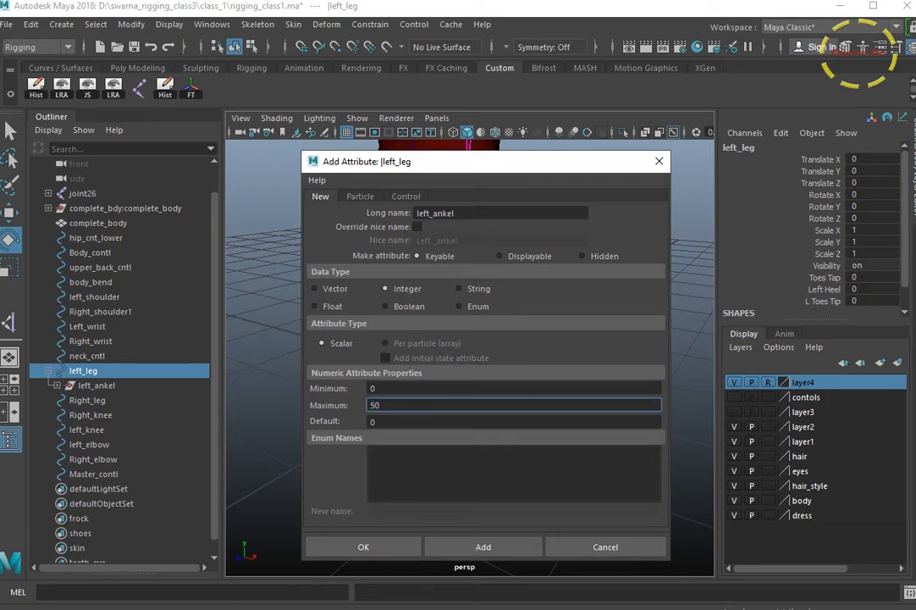
left_click(483, 546)
left_click(605, 546)
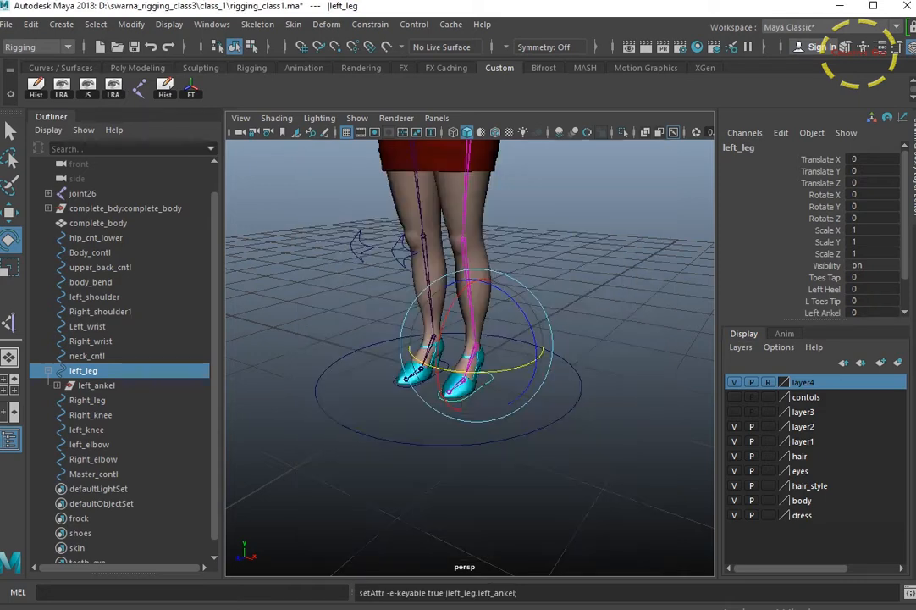
Open the Connection Editor with the left_leg control loaded as the output node, keeping the legs visible beside it
scroll(469, 357, "up", 5)
scroll(469, 357, "down", 1)
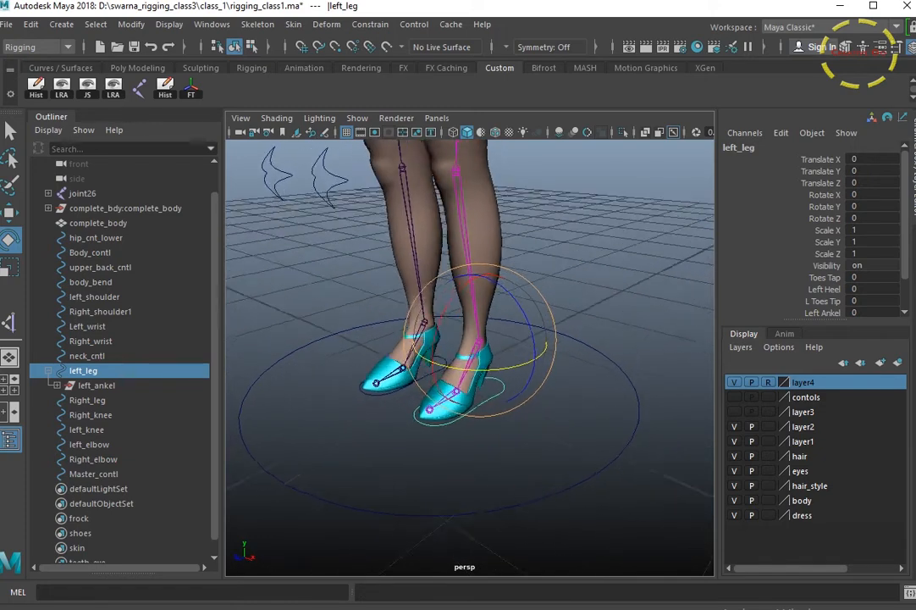
left_click_drag(474, 364, 552, 347, "alt")
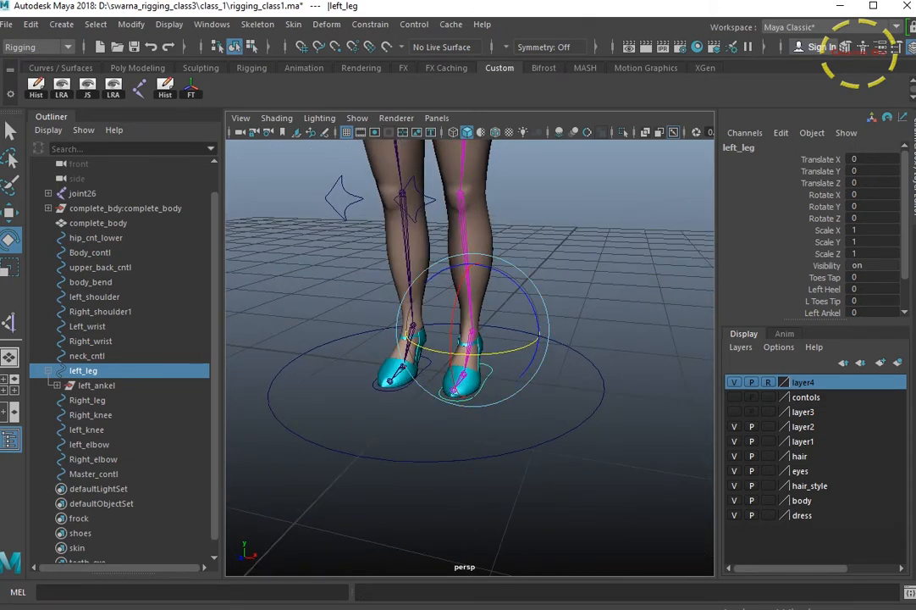
left_click(591, 297)
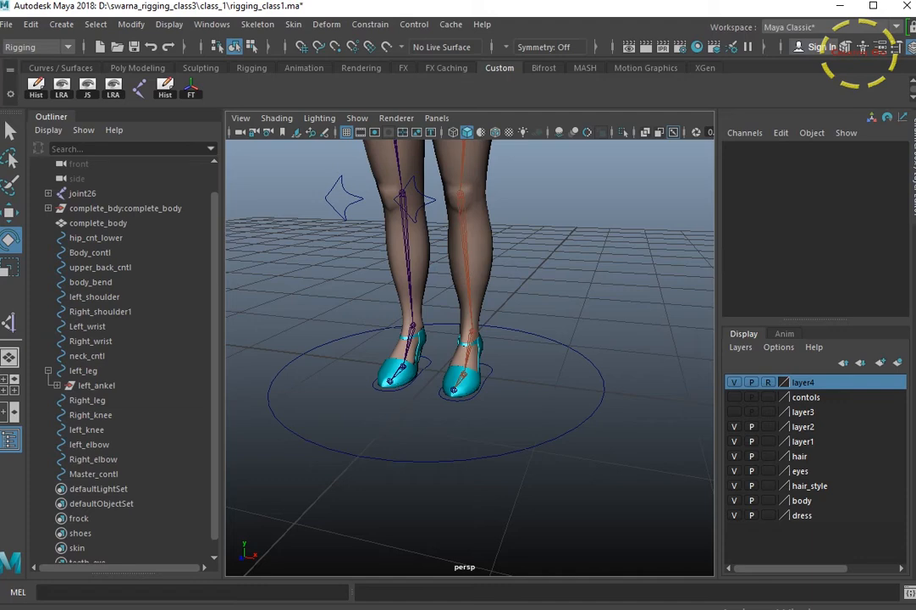
left_click(82, 370)
left_click(211, 23)
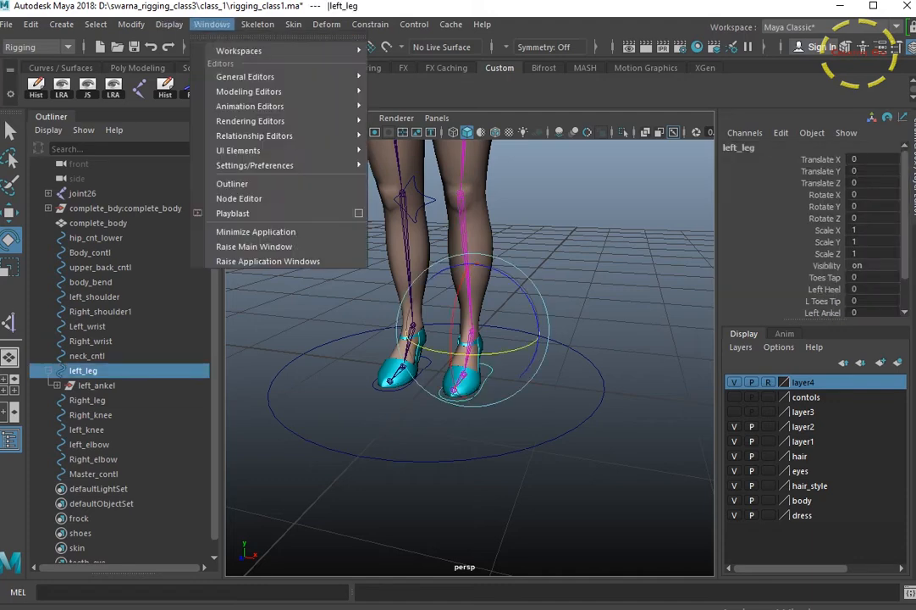
mouse_move(279, 76)
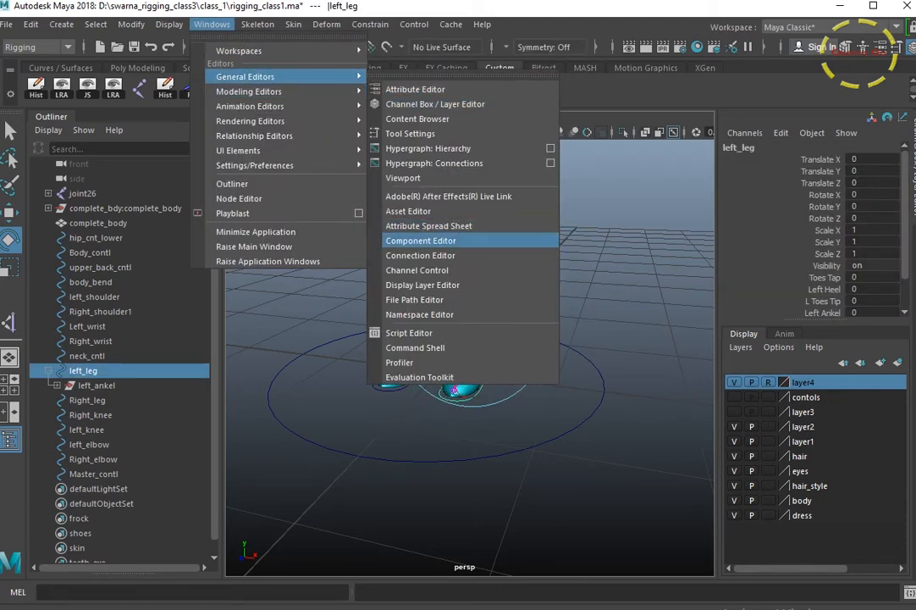
left_click(420, 255)
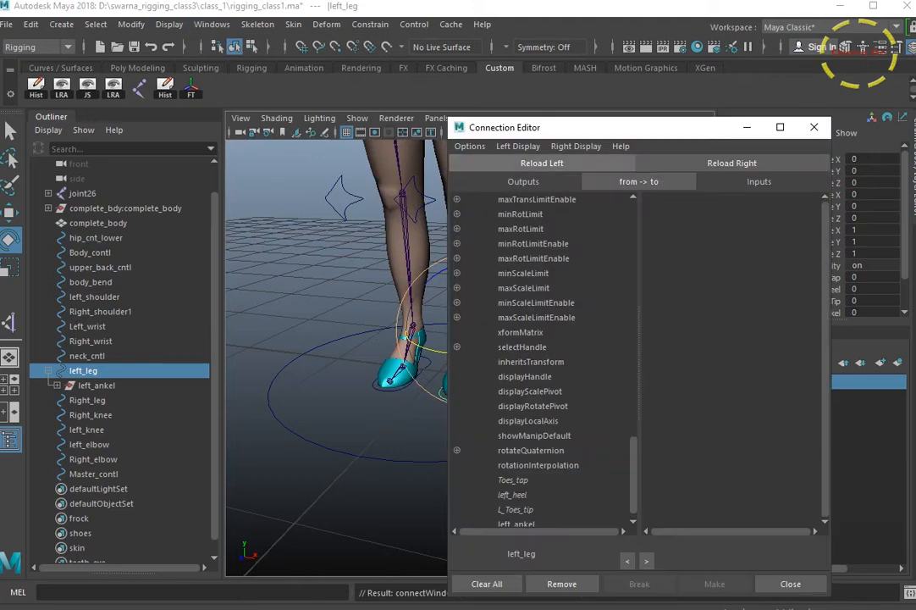
left_click_drag(467, 123, 557, 116)
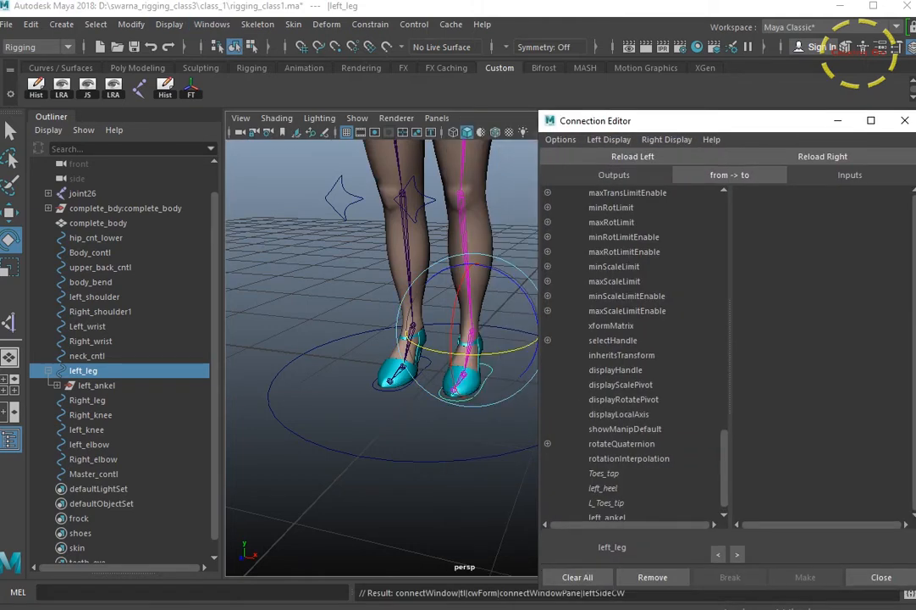
Load left_ankel as the input node in the Connection Editor and examine its axis directions at the ankle joint
left_click(96, 385)
left_click(822, 156)
scroll(820, 339, "down", 8)
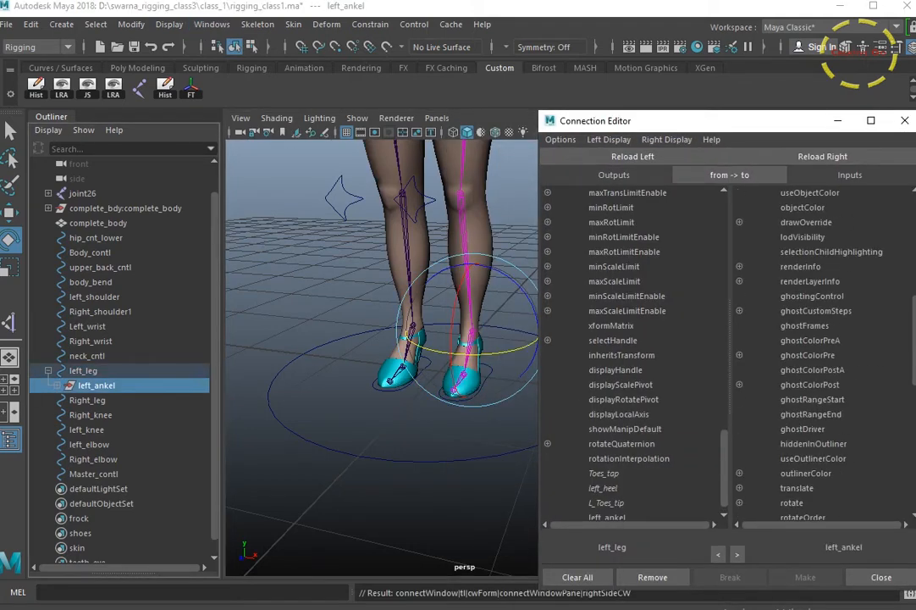
scroll(820, 351, "down", 10)
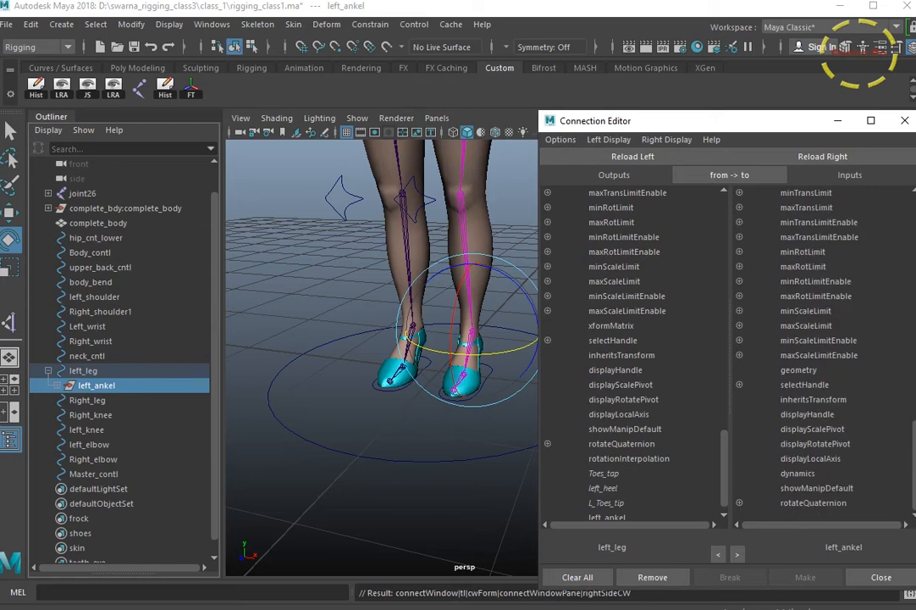
key("f")
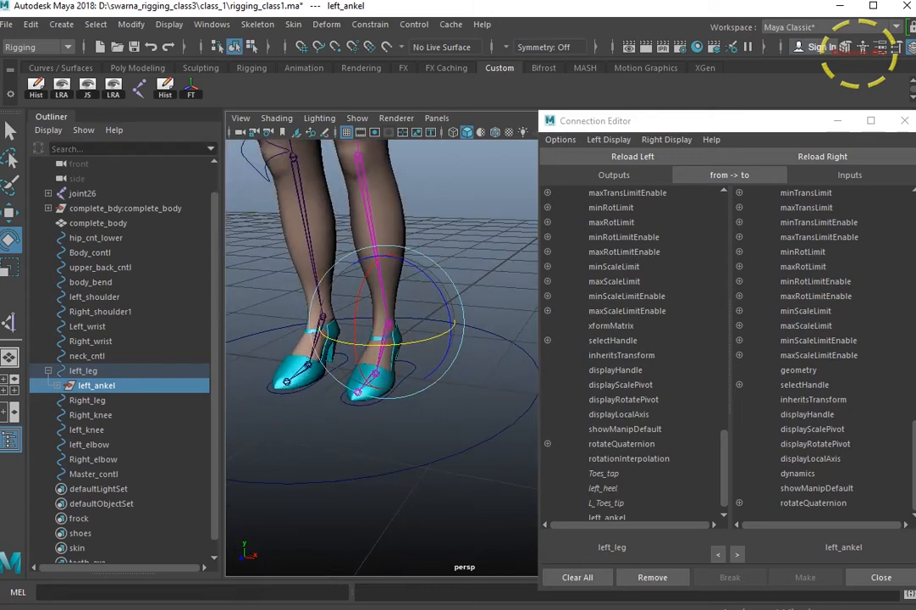
key("w")
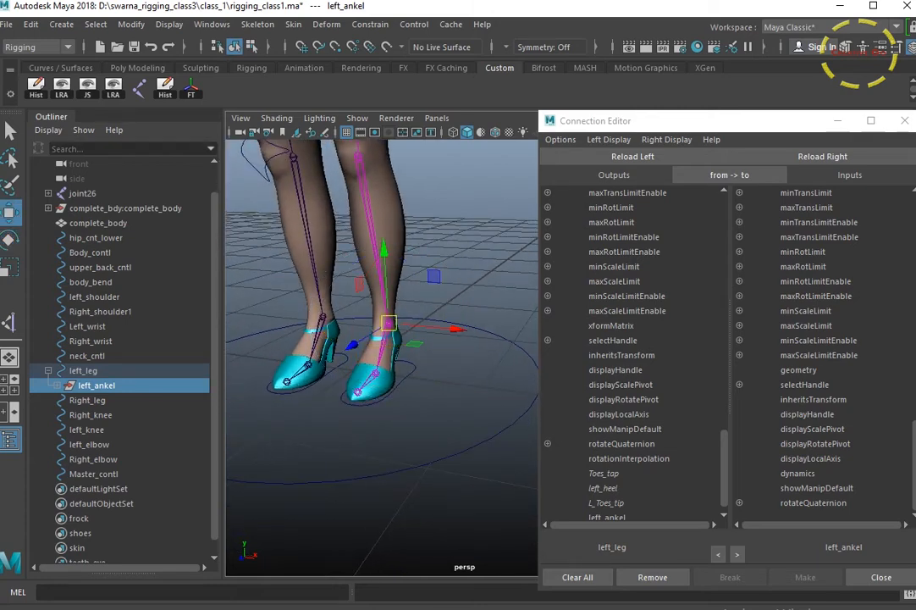
left_click_drag(407, 364, 351, 360, "alt")
middle_click_drag(372, 339, 386, 410, "alt")
right_click_drag(386, 410, 453, 415, "alt")
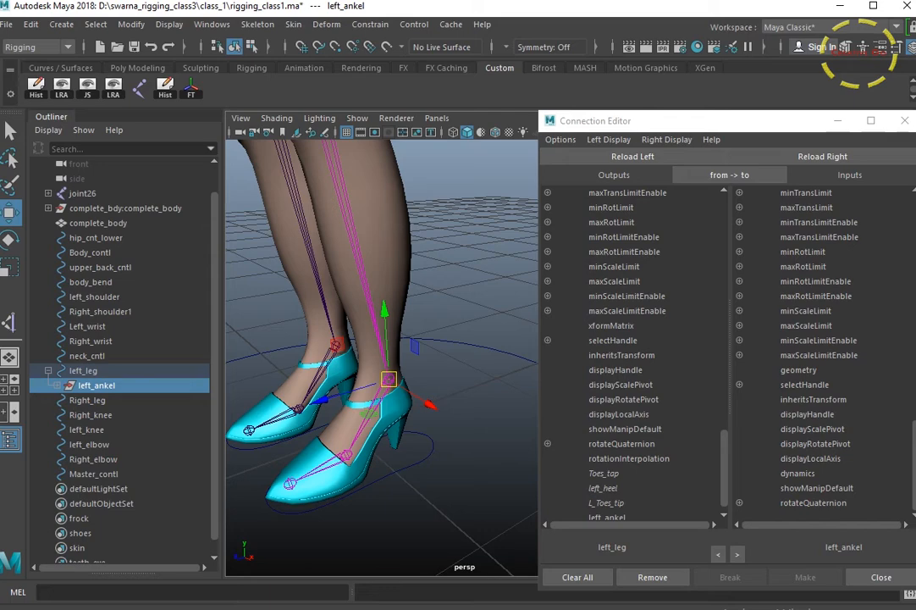
Try connecting left_leg's left_ankel attribute to the left_ankel group's rotateX, and close the Connection Editor
scroll(631, 351, "down", 1)
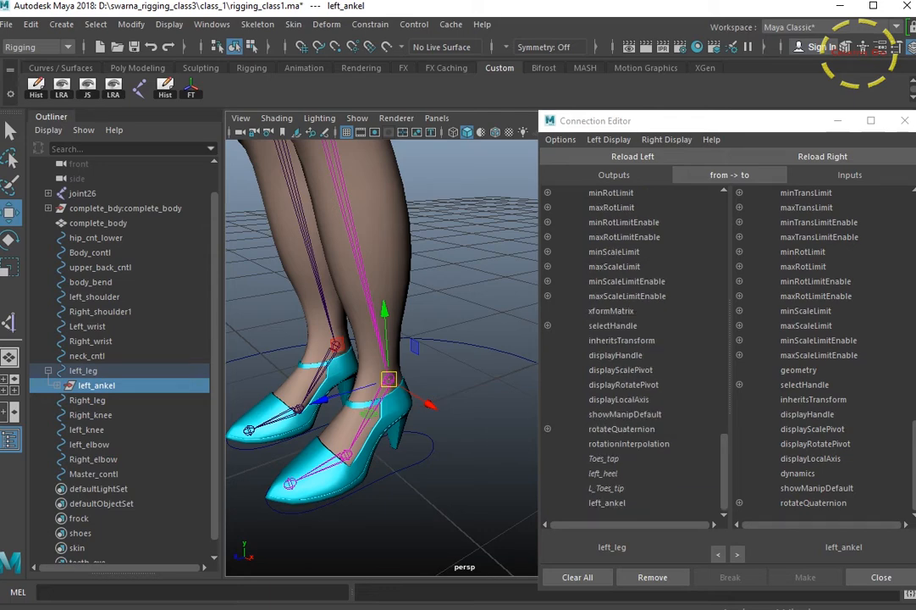
left_click(606, 502)
scroll(817, 351, "up", 5)
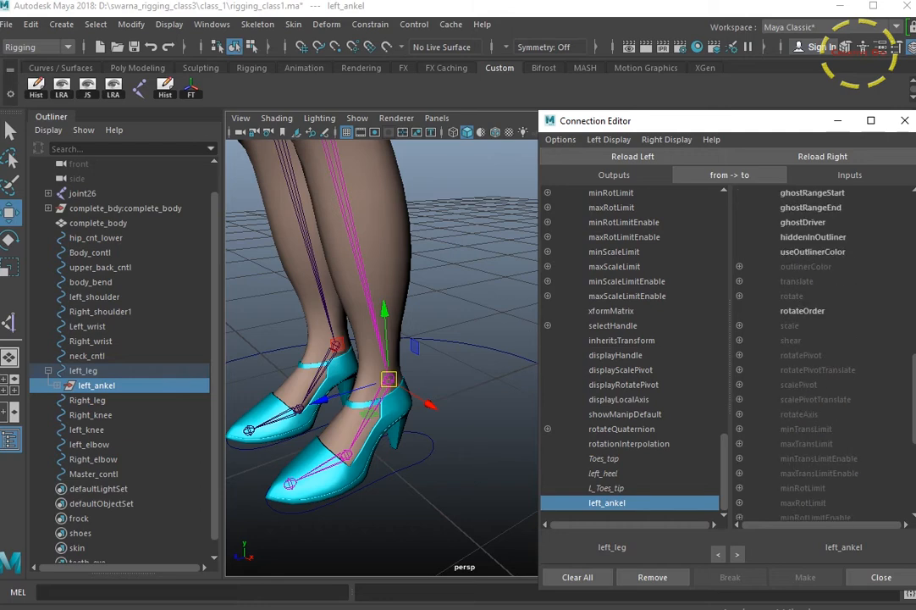
left_click(739, 295)
left_click(802, 311)
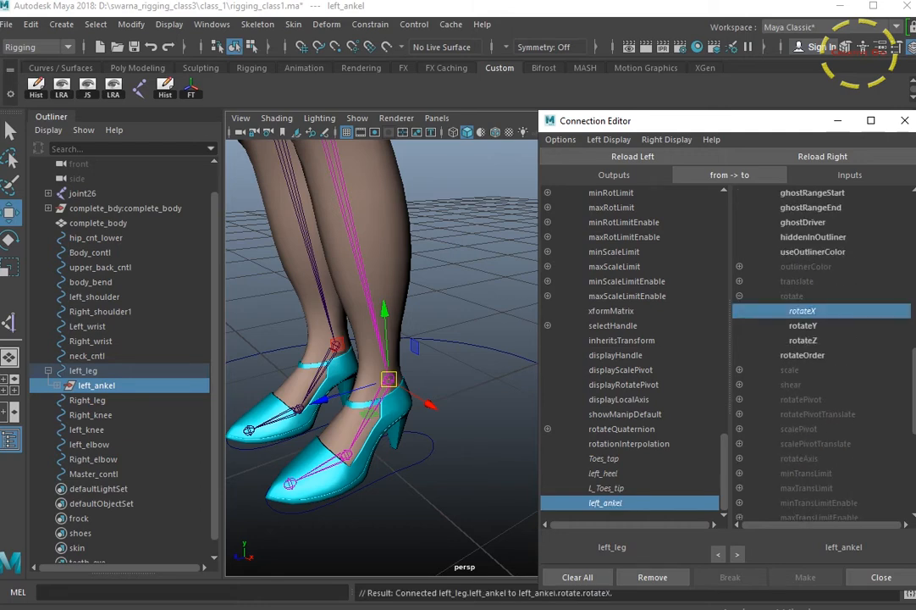
left_click(881, 577)
left_click(609, 423)
Test the Left Ankel attribute on the left_leg control by raising it to about 7, and undo the test changes
left_click(432, 446)
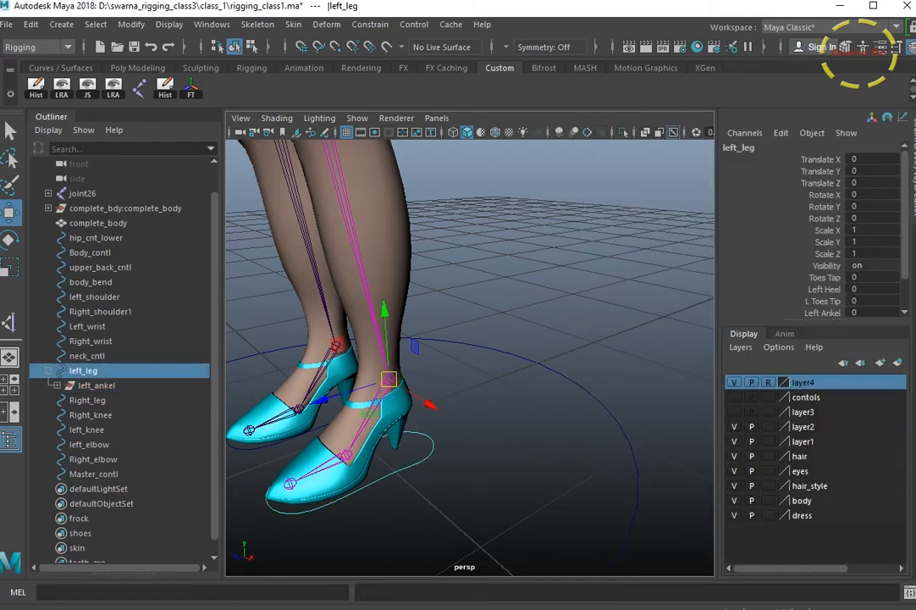
scroll(470, 423, "down", 4)
middle_click_drag(440, 423, 495, 392, "alt")
scroll(495, 392, "up", 2)
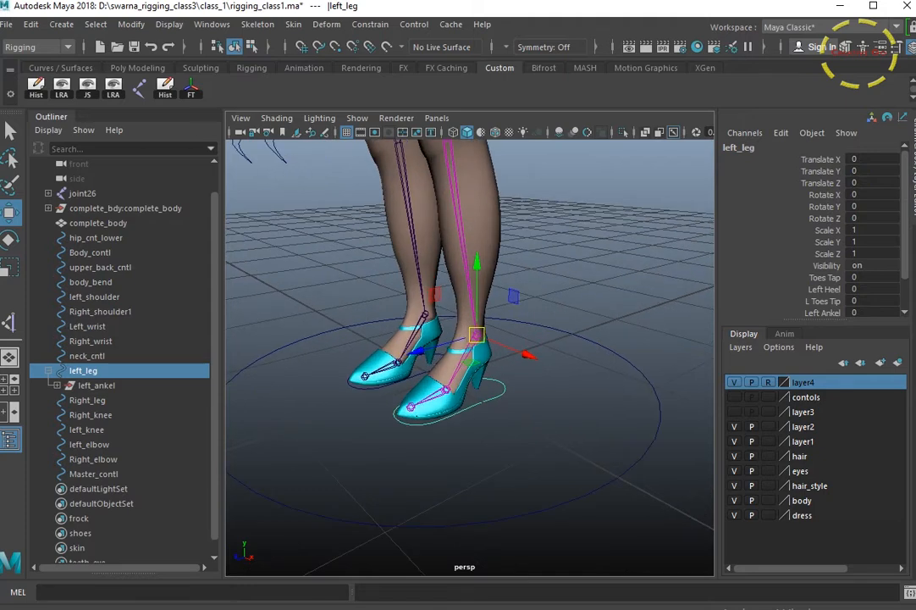
scroll(813, 228, "down", 1)
left_click(822, 280)
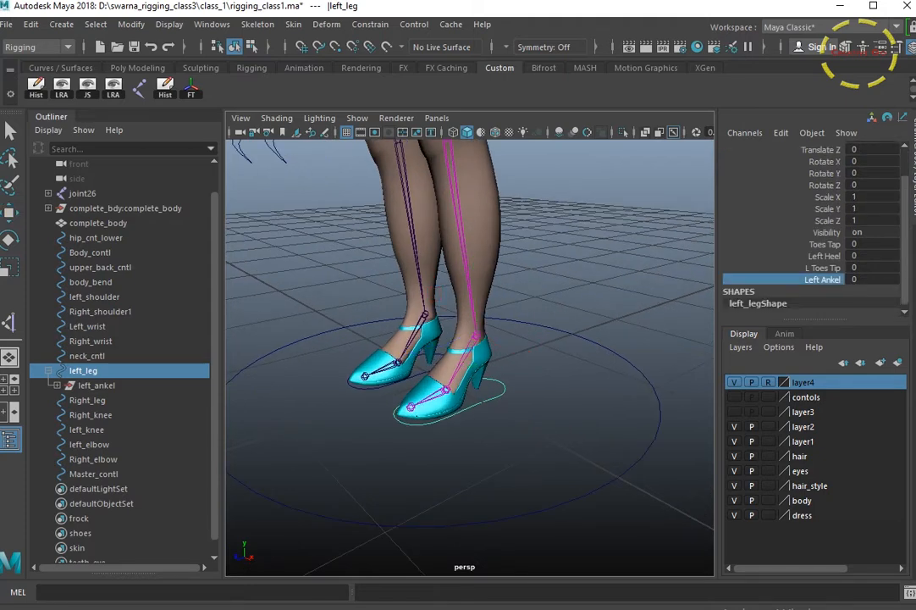
middle_click_drag(474, 356, 508, 355)
key("ctrl+z")
middle_click_drag(474, 356, 508, 356)
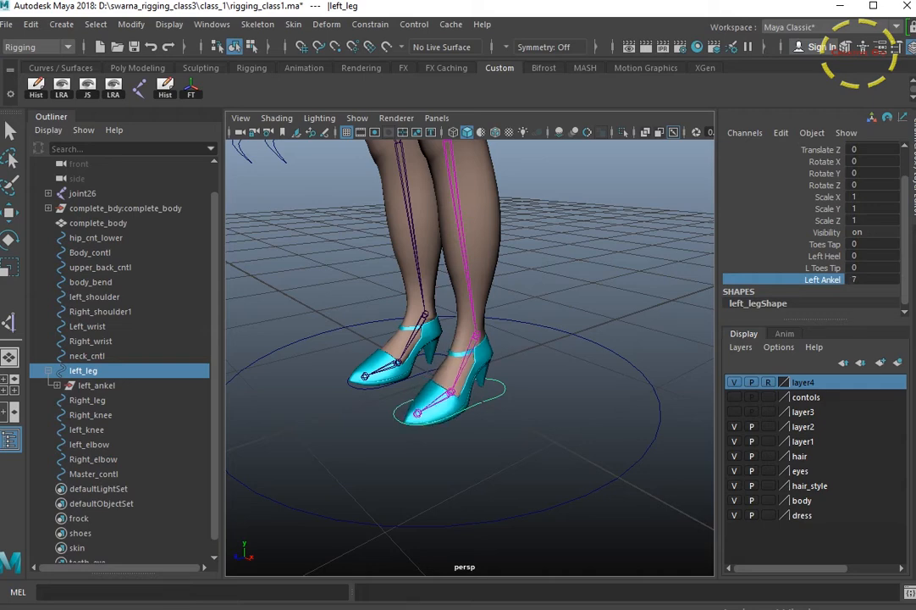
scroll(469, 356, "up", 3)
left_click_drag(474, 356, 449, 323, "alt")
key("ctrl+z")
Try rotating the left_ankel group about X while that channel is connected, and undo the rotation
left_click(96, 386)
key("w")
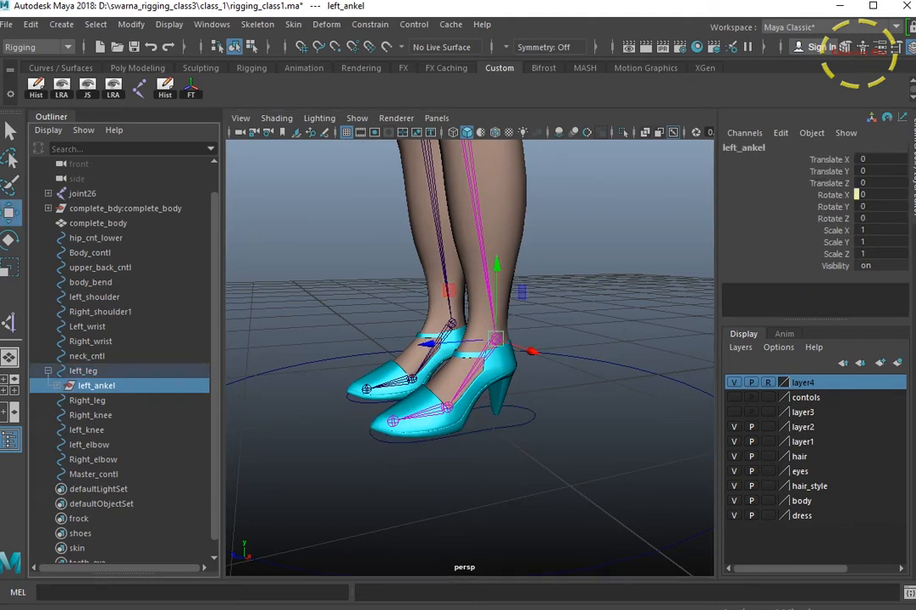
left_click(83, 371)
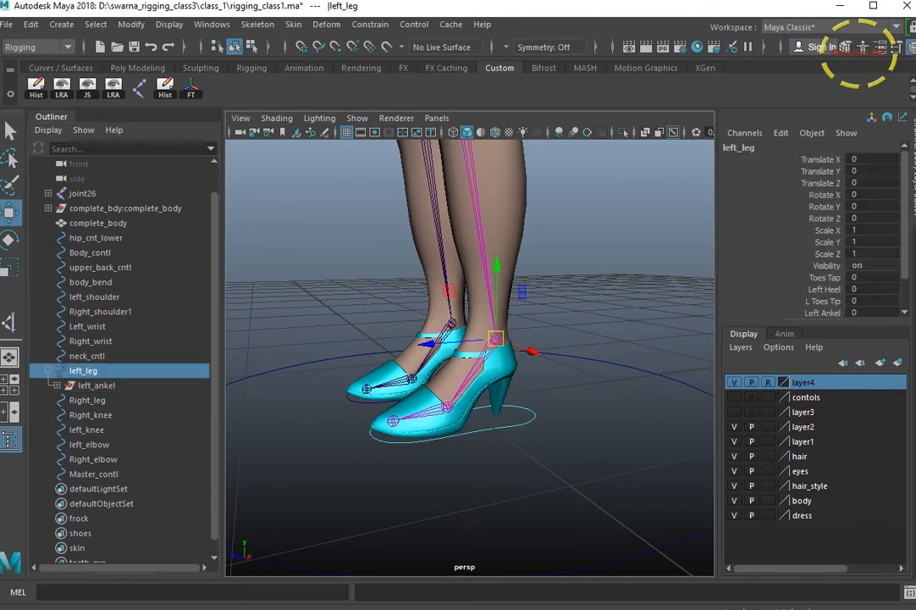
left_click(95, 385)
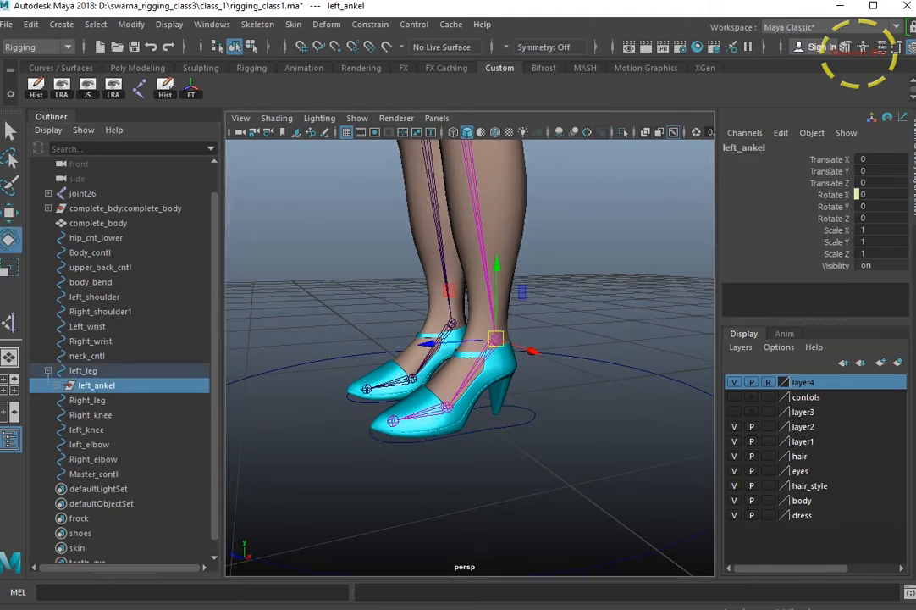
key("e")
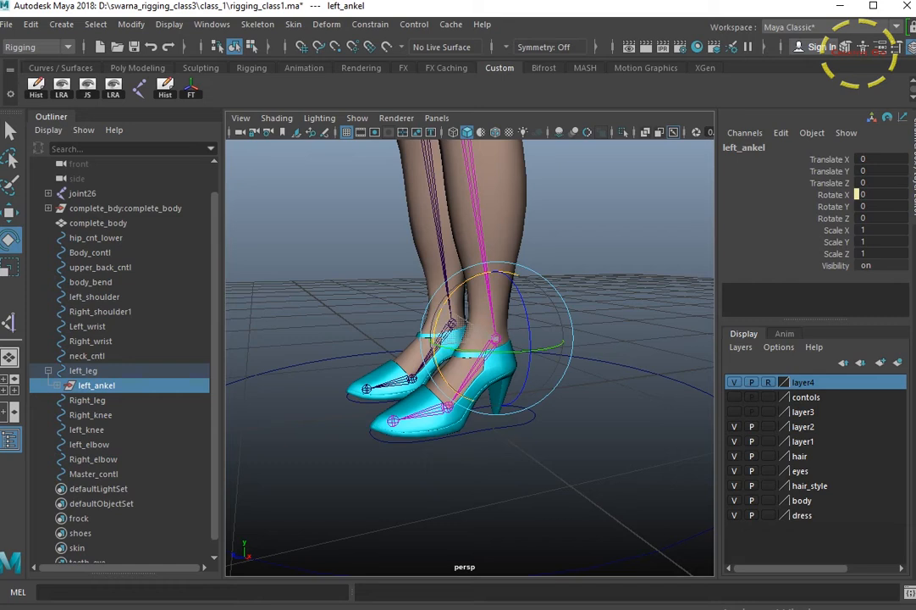
key("ctrl+z")
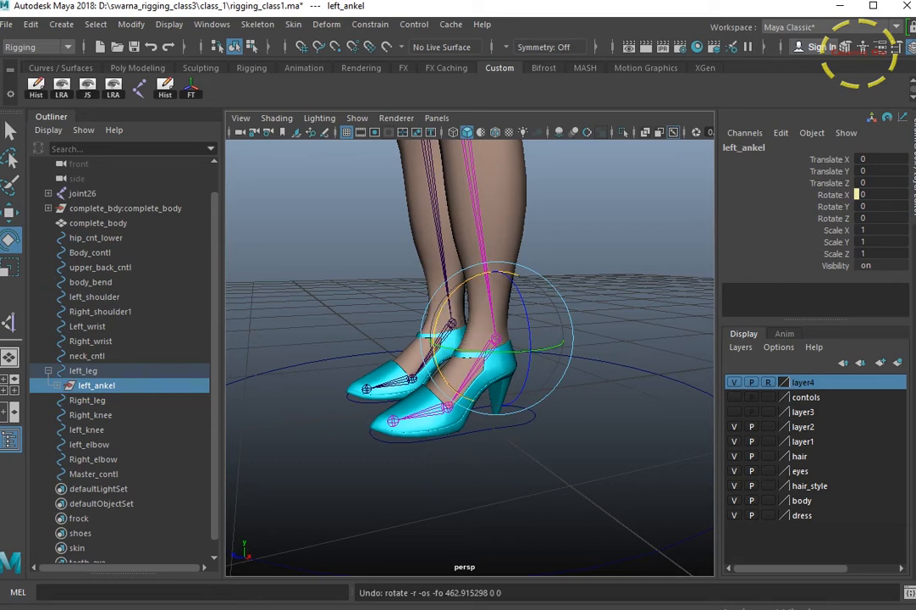
Break the incoming connection on the left_ankel group's Rotate X channel
left_click(834, 195)
right_click(834, 195)
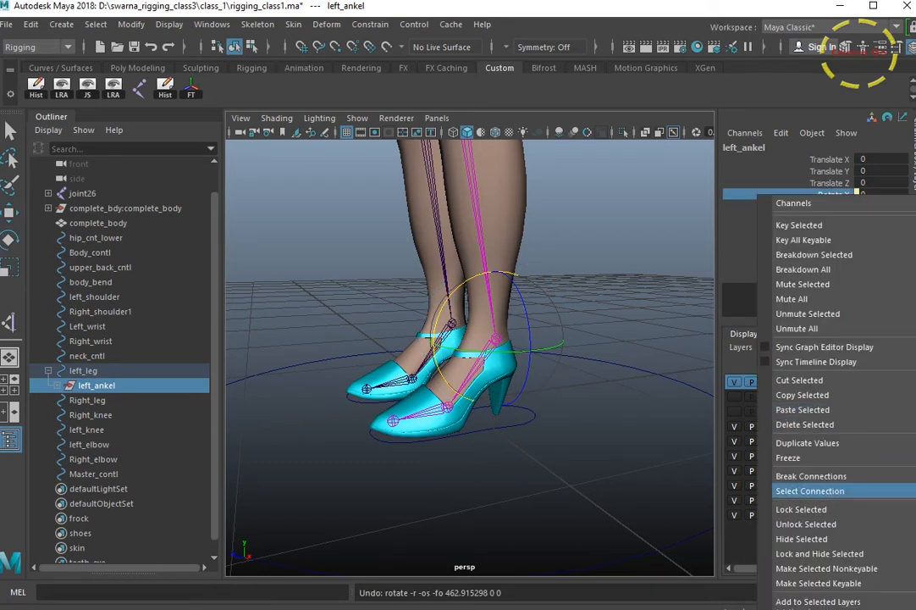
left_click(622, 241)
left_click(623, 241)
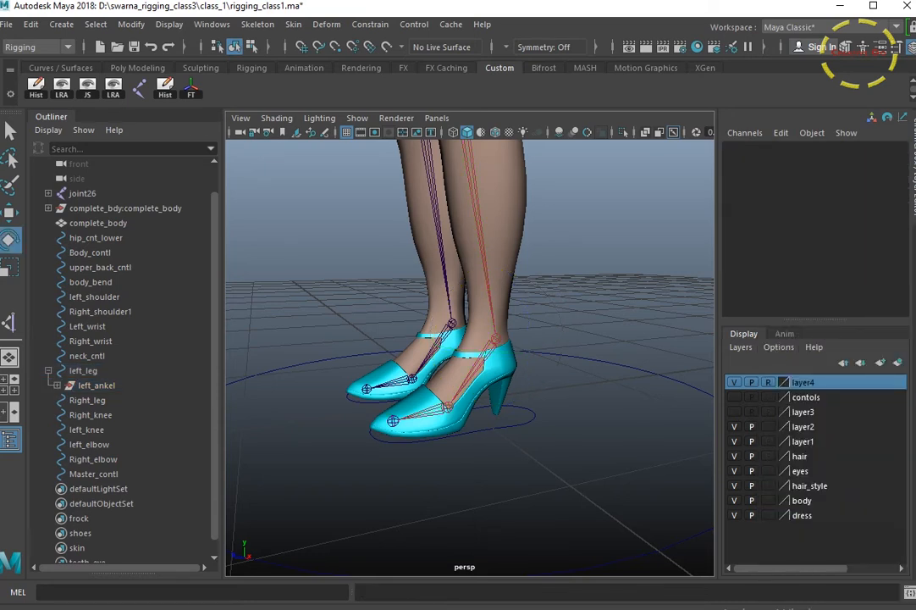
key("ctrl+z")
right_click(833, 195)
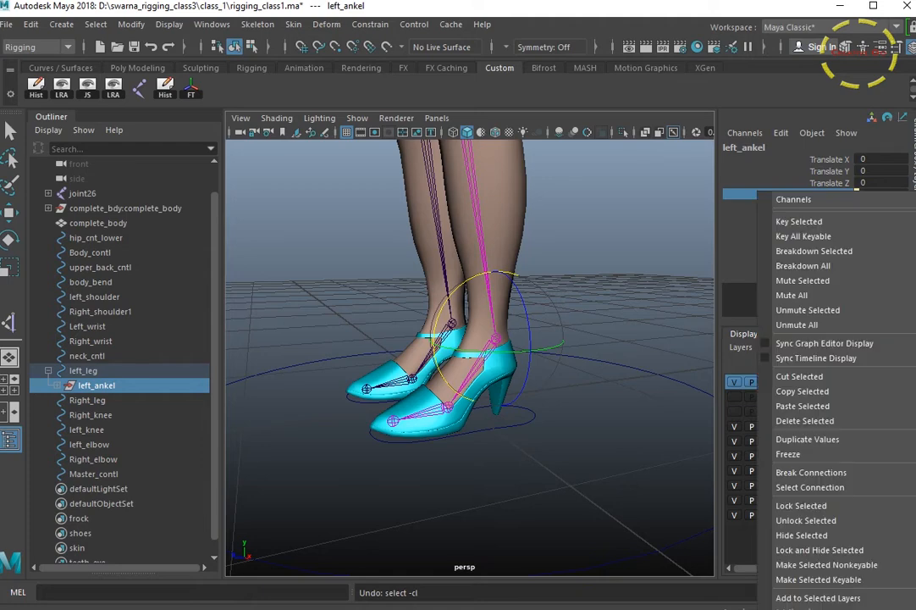
left_click(833, 419)
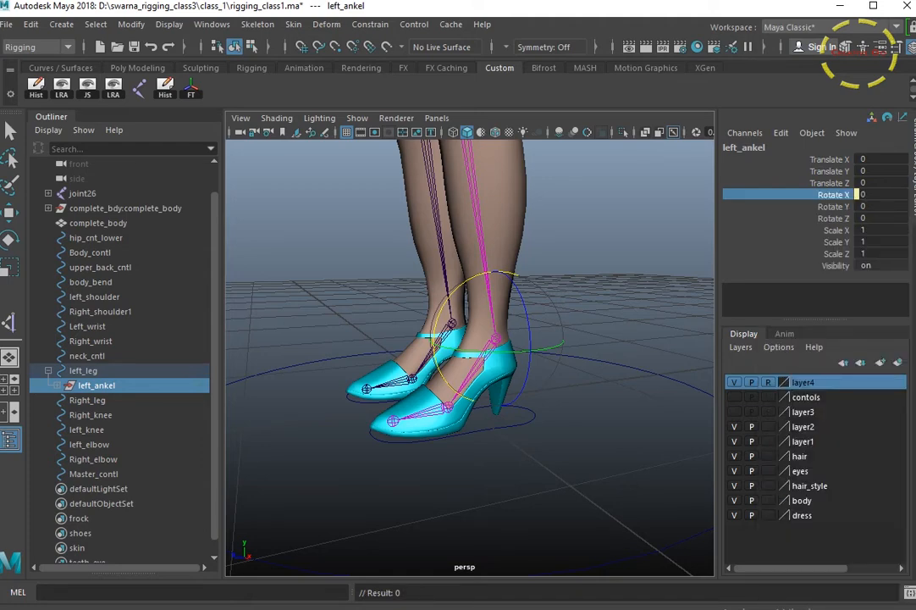
right_click(833, 195)
left_click(811, 475)
Try rotating the left_ankel group about X and about Y to compare the foot motion, and undo the test rotations
left_click_drag(459, 286, 476, 278)
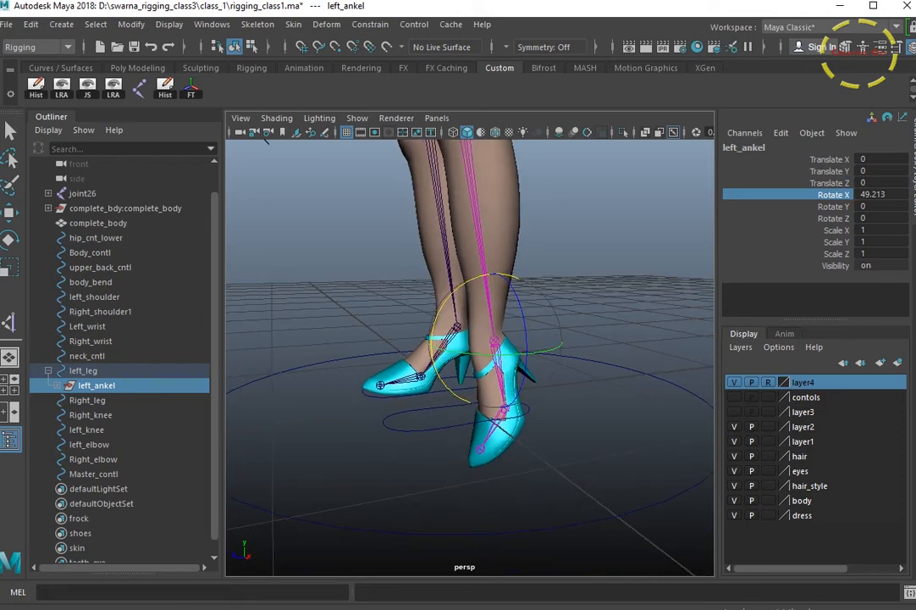
key("ctrl+z")
key("ctrl+z")
key("ctrl+z")
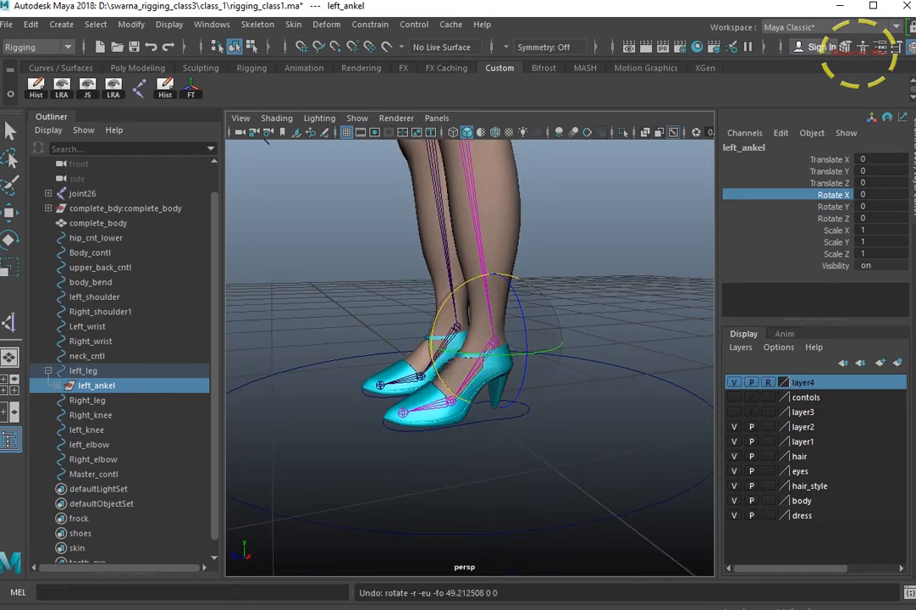
left_click_drag(476, 278, 501, 281, "alt")
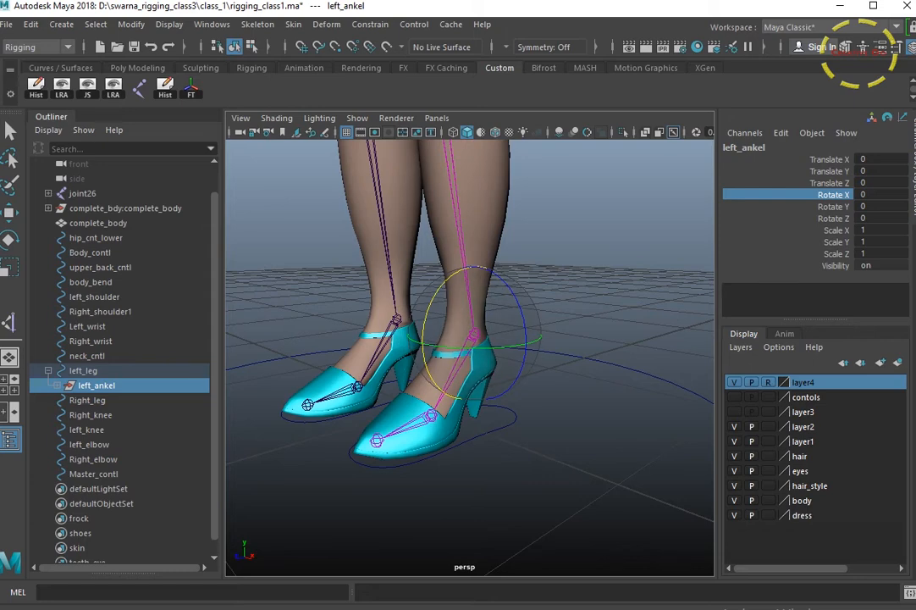
left_click_drag(535, 342, 497, 347)
left_click_drag(440, 348, 538, 342)
key("ctrl+z")
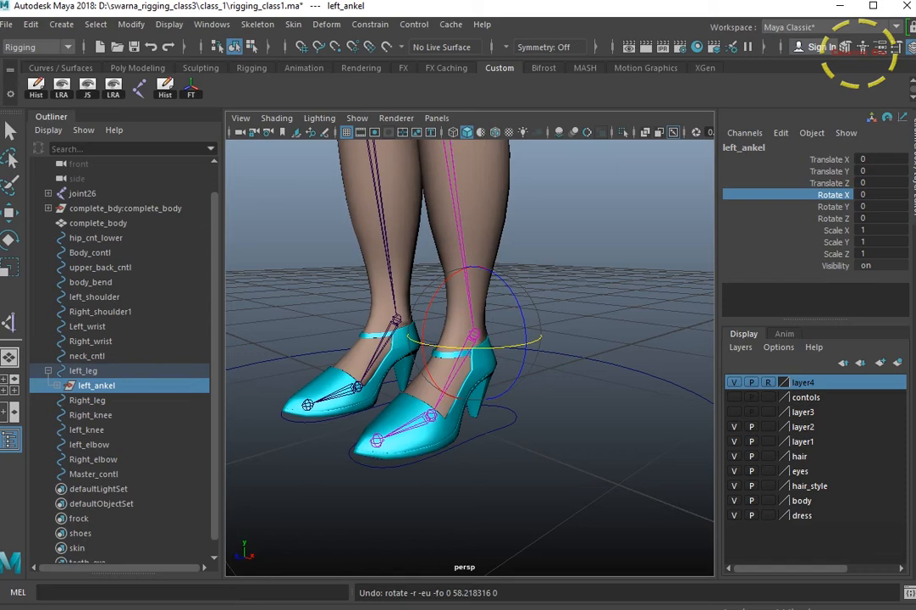
Open the Connection Editor with left_leg loaded as the output node and choose its left_ankel attribute
left_click(508, 426)
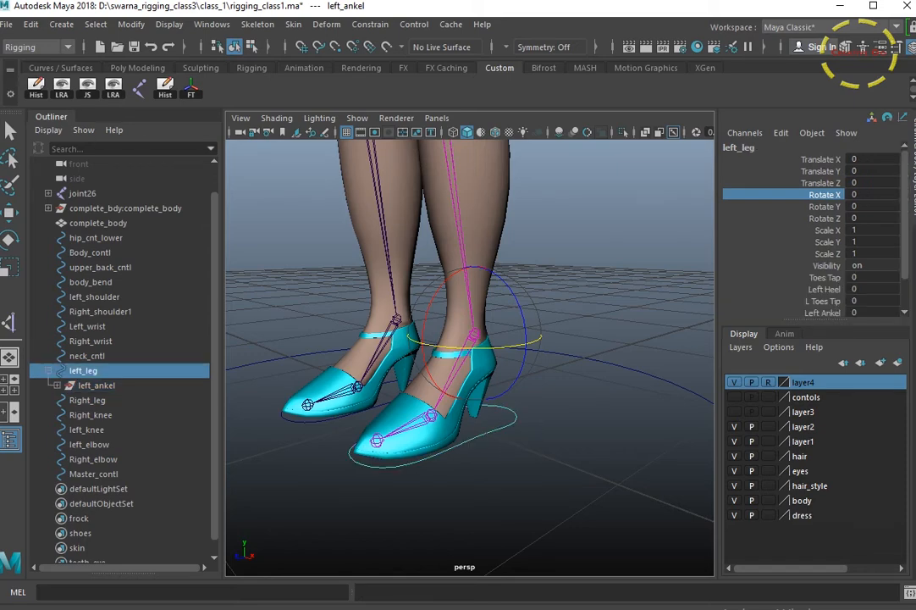
left_click(212, 24)
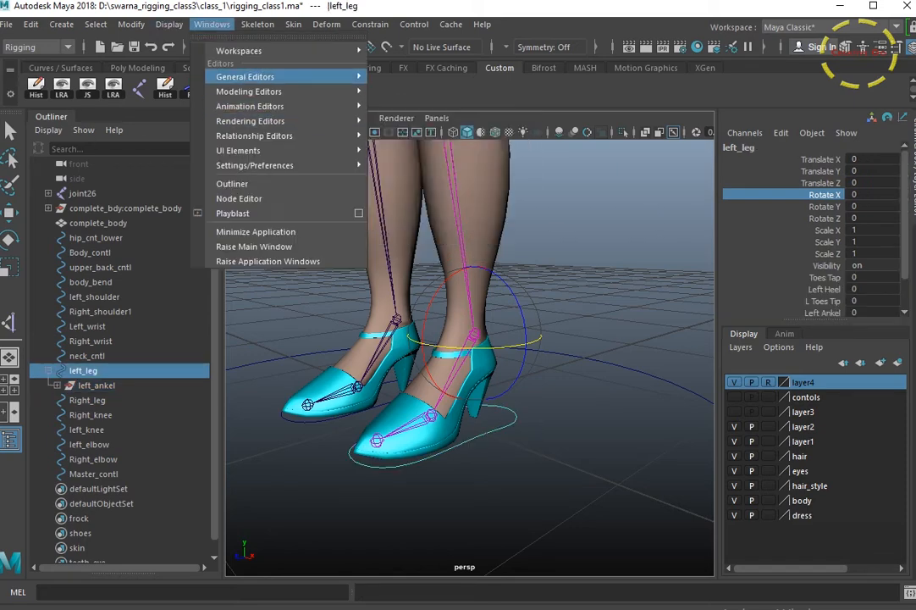
mouse_move(254, 77)
left_click(420, 254)
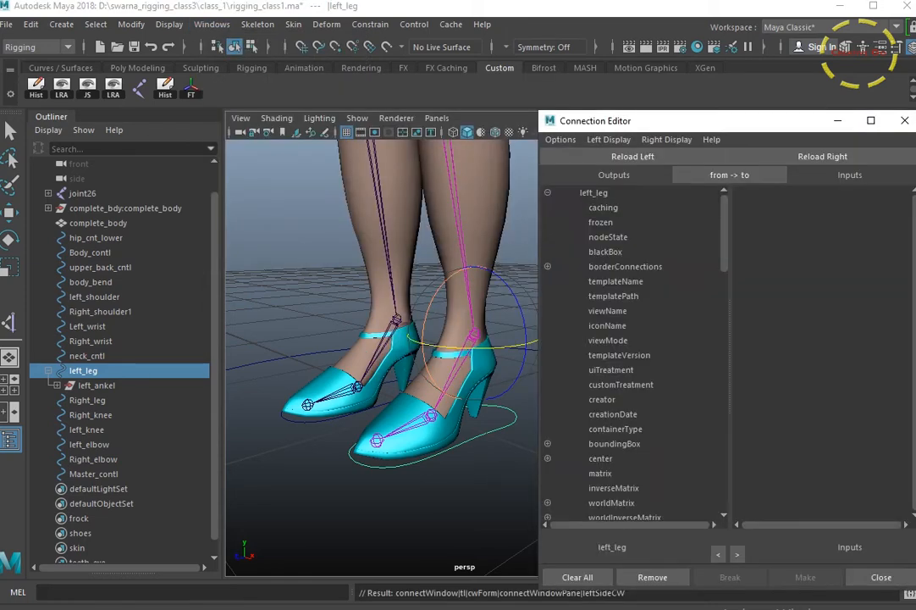
scroll(635, 351, "down", 12)
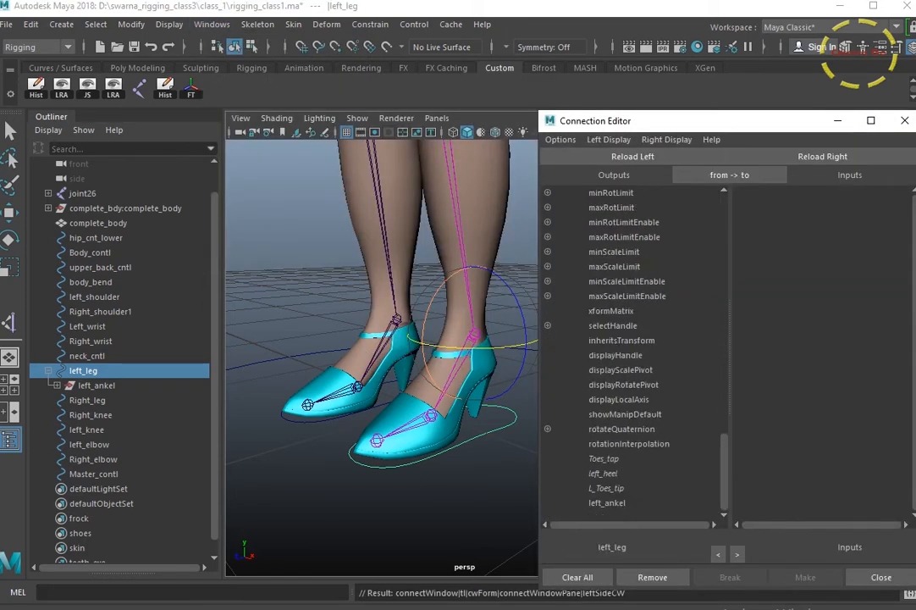
left_click(607, 502)
left_click(474, 506)
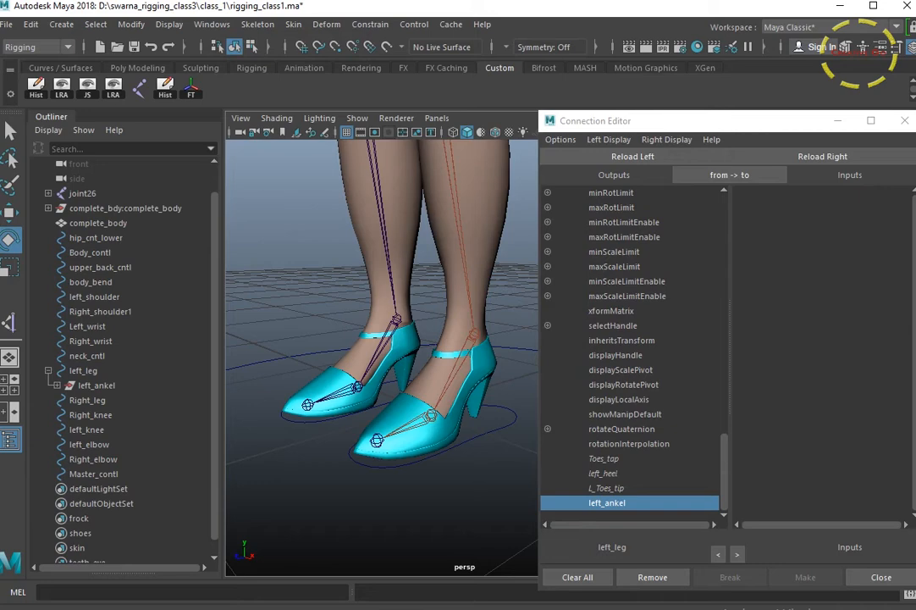
Load the left_ankel group as the input node, connect the chosen attribute to its rotateY, and close the Connection Editor
left_click(96, 385)
left_click(821, 156)
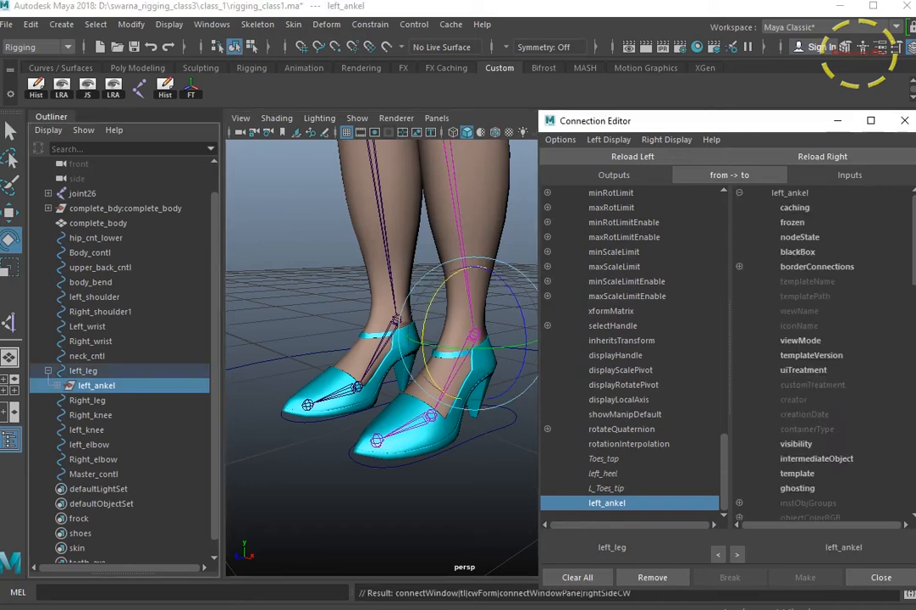
scroll(822, 352, "down", 8)
scroll(822, 352, "up", 8)
scroll(813, 356, "down", 12)
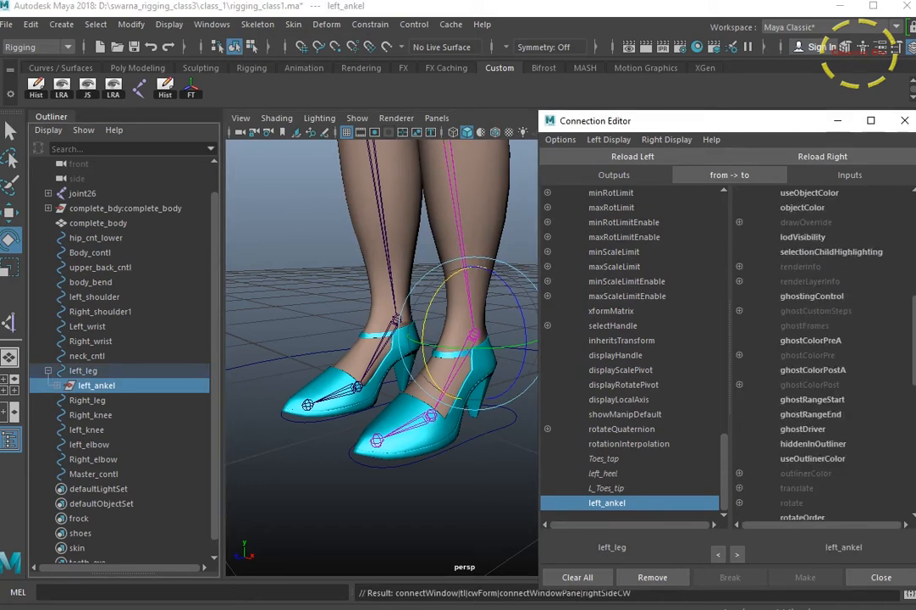
scroll(813, 356, "up", 5)
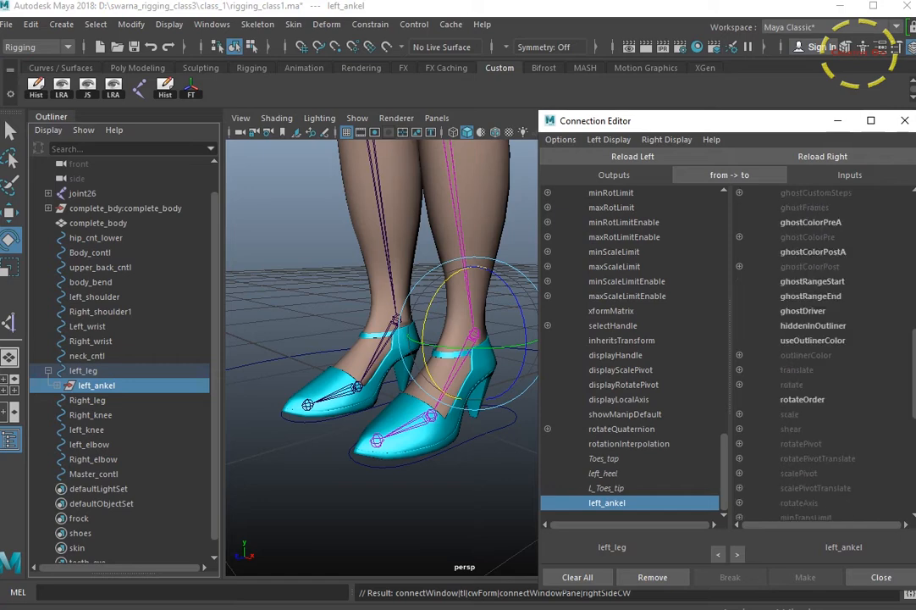
left_click(739, 384)
left_click(803, 414)
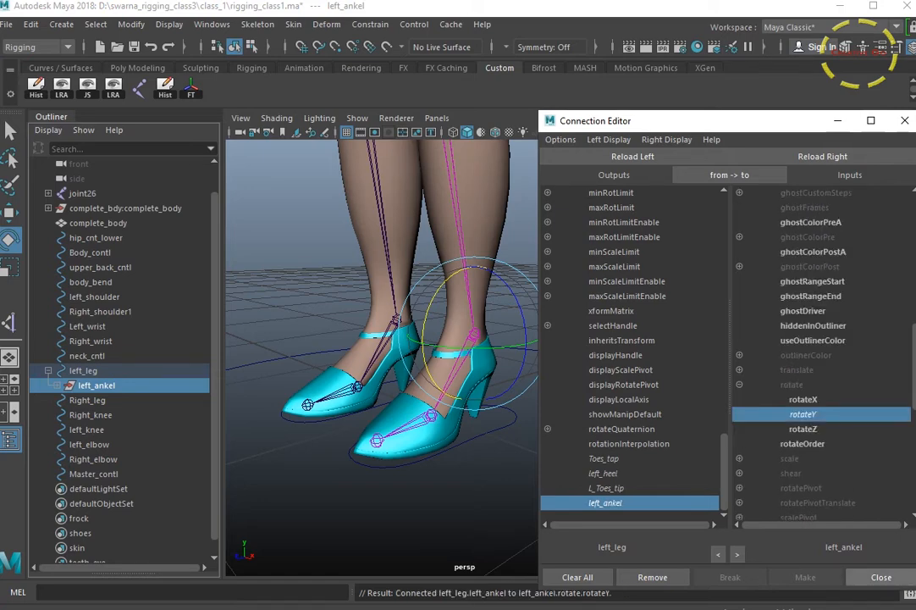
left_click(880, 577)
left_click(592, 474)
Select the left_leg control and try varying its Left Ankel value interactively to swivel the foot
left_click(513, 423)
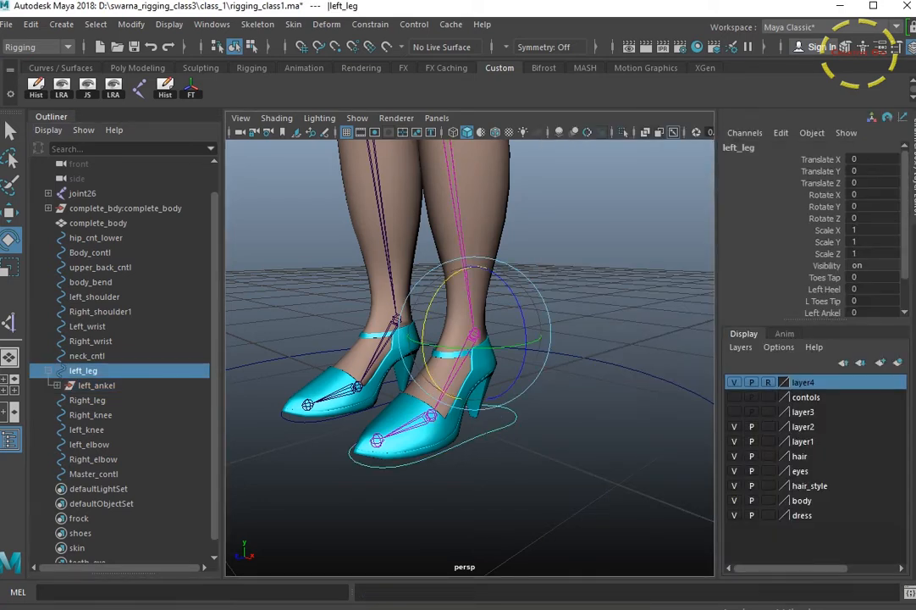
scroll(815, 246, "down", 2)
left_click(822, 276)
middle_click_drag(508, 356, 618, 339)
key("ctrl+z")
Test Left Ankel on left_leg at 50, check the foot from the front, and reset the value to 0
left_click(871, 276)
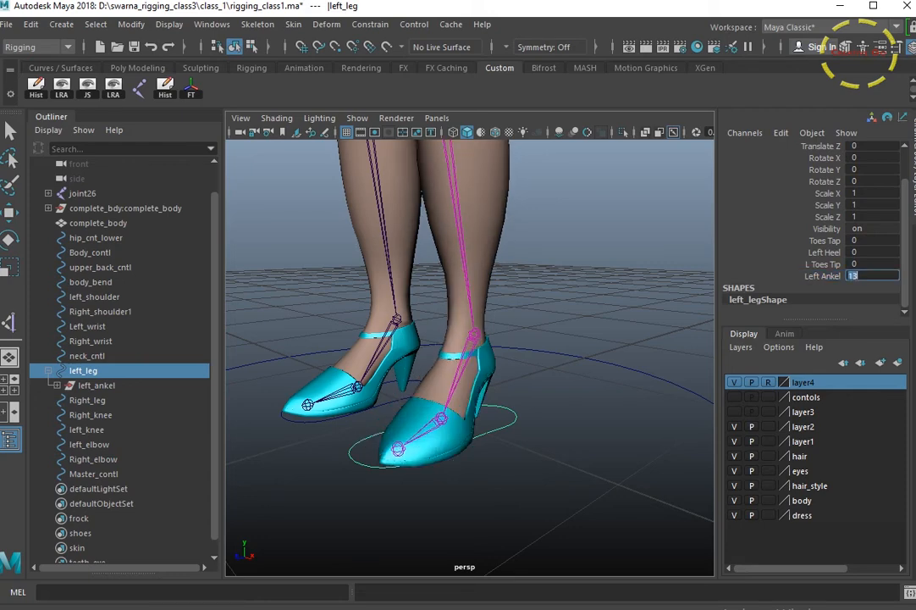
type("50")
key("Return")
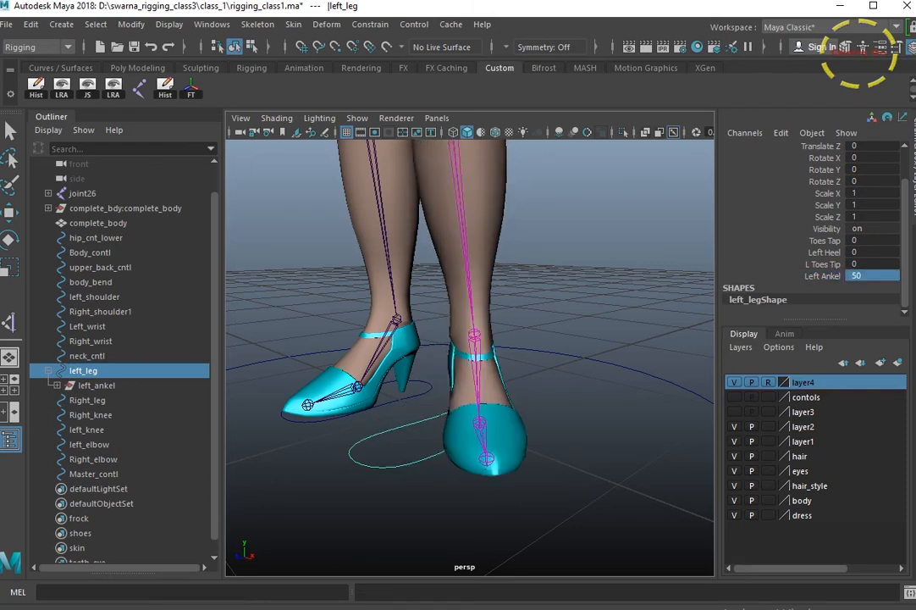
scroll(470, 356, "down", 6)
left_click_drag(491, 356, 541, 355, "alt")
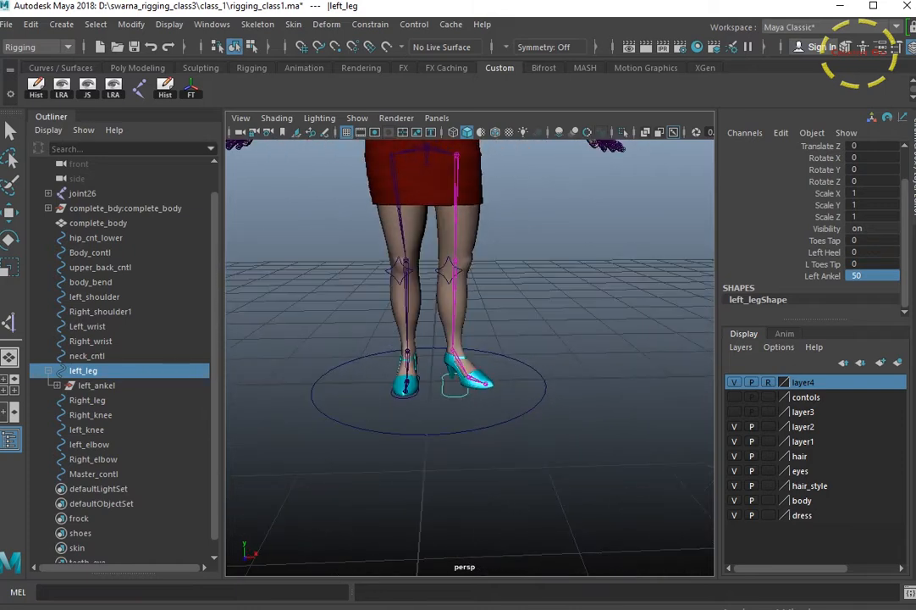
left_click(871, 276)
type("0")
key("Return")
scroll(469, 356, "up", 3)
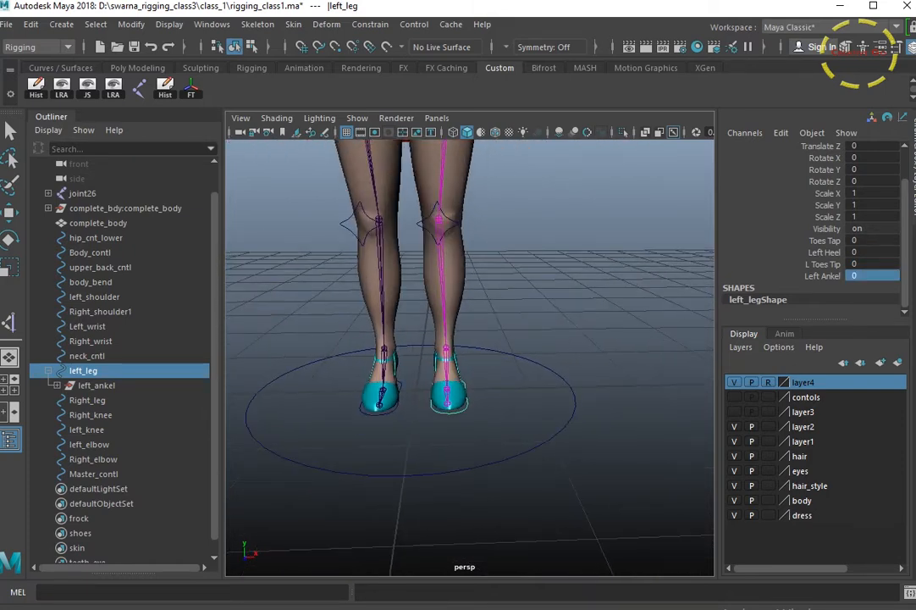
Hide the Channel Box and examine the legs and foot controls from an angled view with nothing selected
key("ctrl+a")
scroll(568, 355, "down", 4)
left_click_drag(568, 355, 479, 381, "alt")
left_click(478, 277)
key("e")
scroll(568, 355, "up", 2)
left_click_drag(559, 372, 466, 353, "alt")
left_click(644, 347)
left_click(495, 288)
left_click(644, 347)
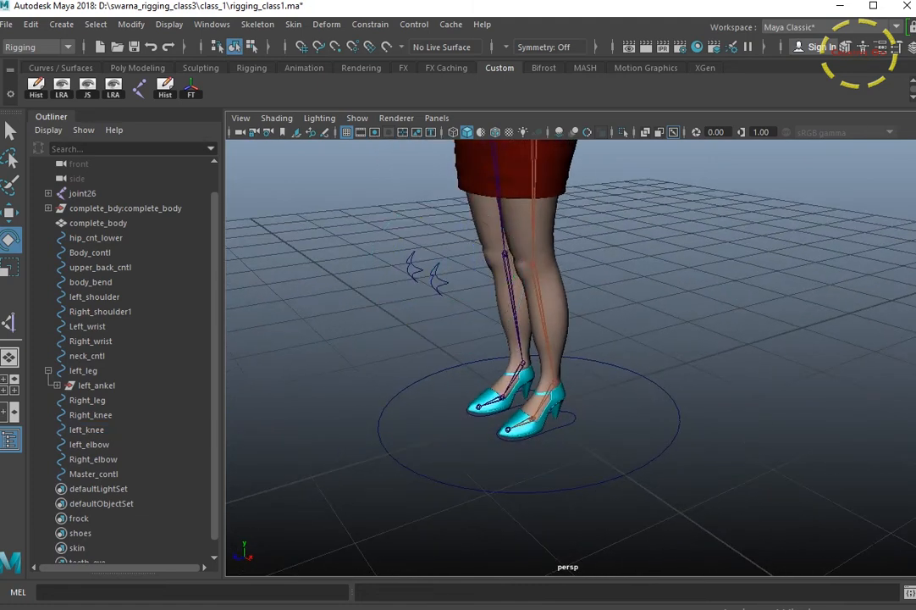
Bring back the Channel Box for the left_leg control and vary its Left Ankel value interactively, leaving it at 9
left_click(501, 434)
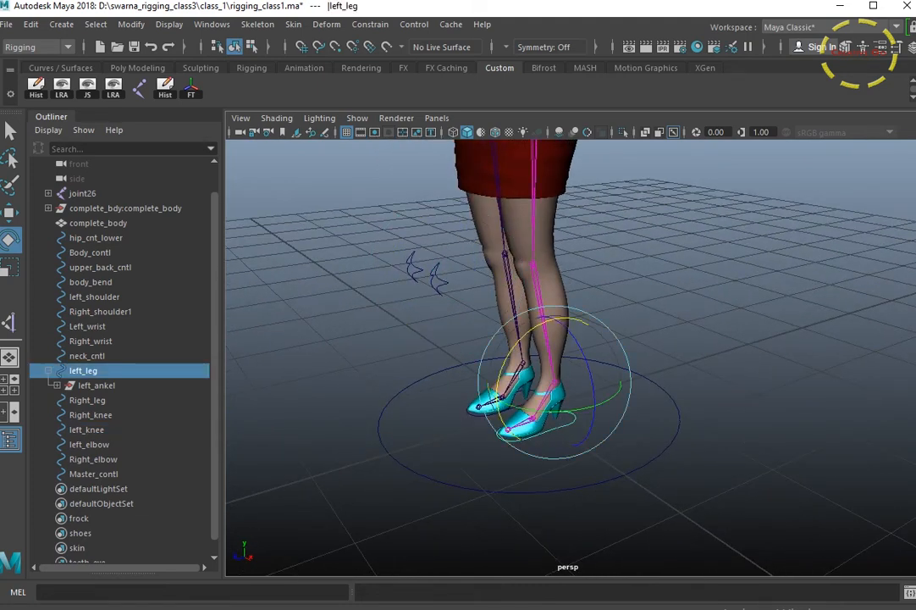
left_click(861, 48)
left_click(822, 275)
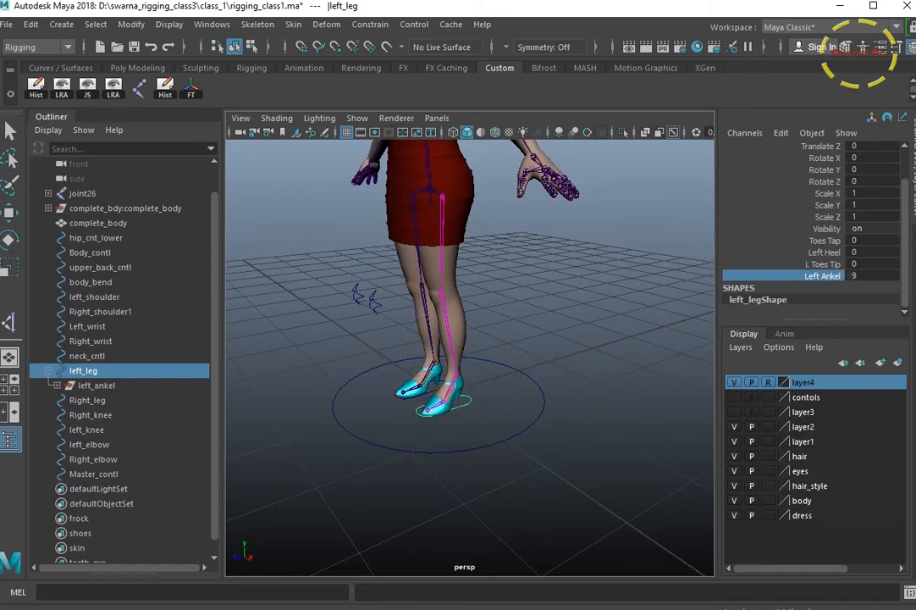
middle_click_drag(366, 297, 365, 306)
left_click_drag(365, 306, 385, 303, "alt")
Select the left_knee control with the Move tool, examine its placement relative to the knees up close, and clear the selection
left_click(385, 308)
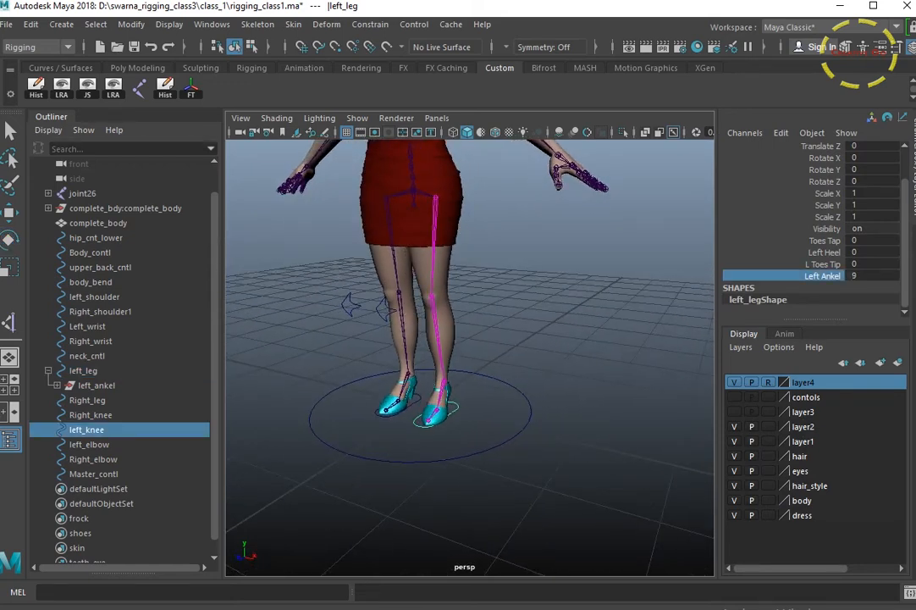
key("e")
key("w")
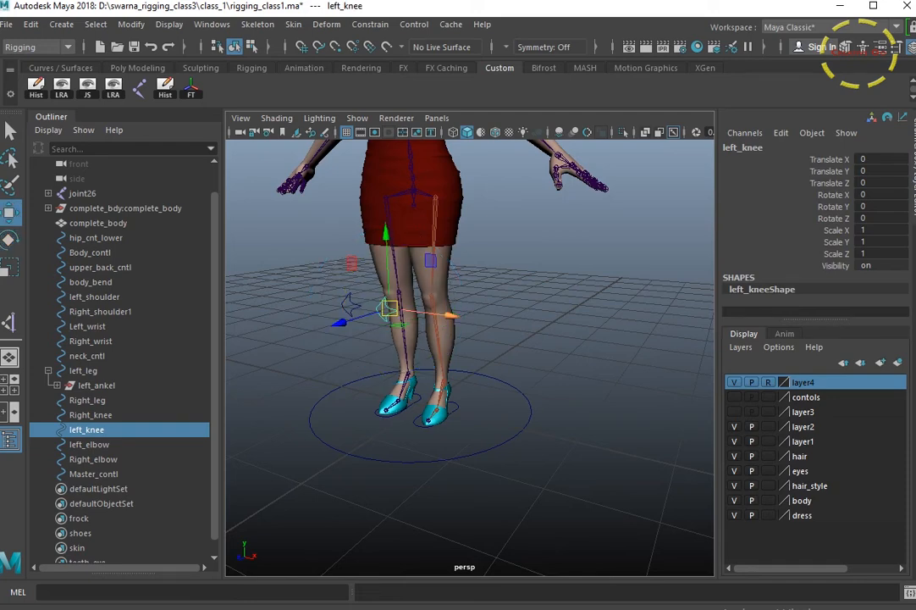
scroll(469, 357, "up", 4)
middle_click_drag(366, 286, 454, 342, "alt")
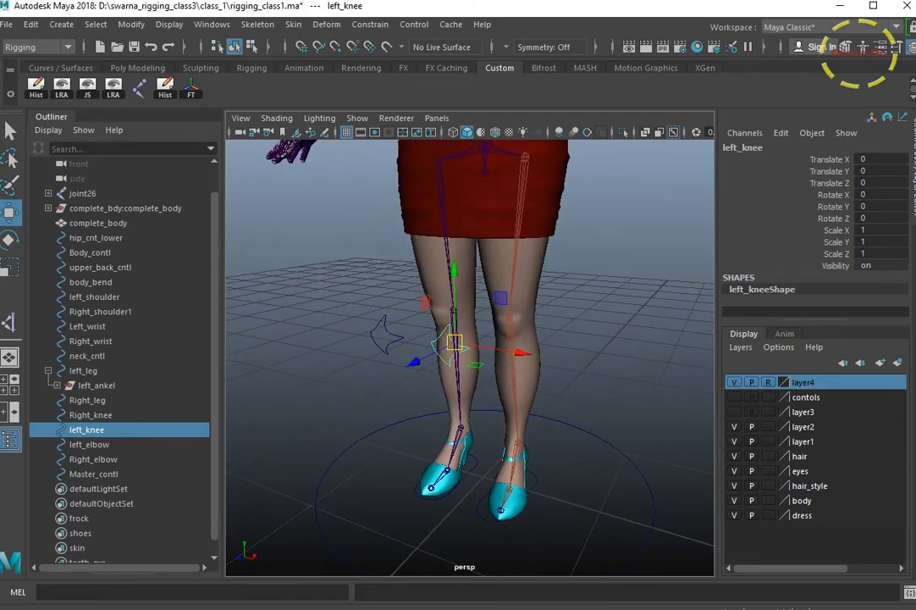
scroll(469, 357, "up", 5)
scroll(469, 357, "down", 1)
middle_click_drag(434, 252, 374, 287, "alt")
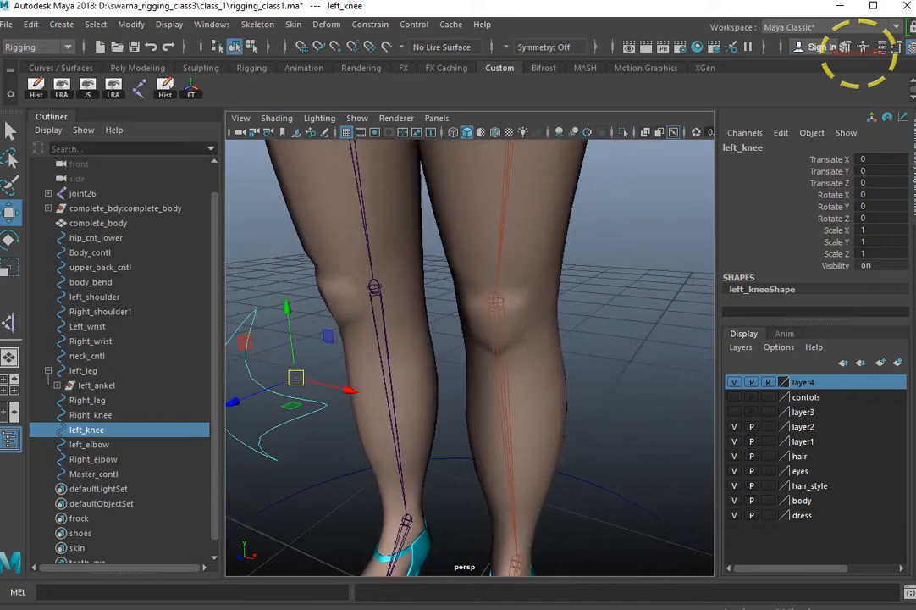
scroll(470, 355, "down", 8)
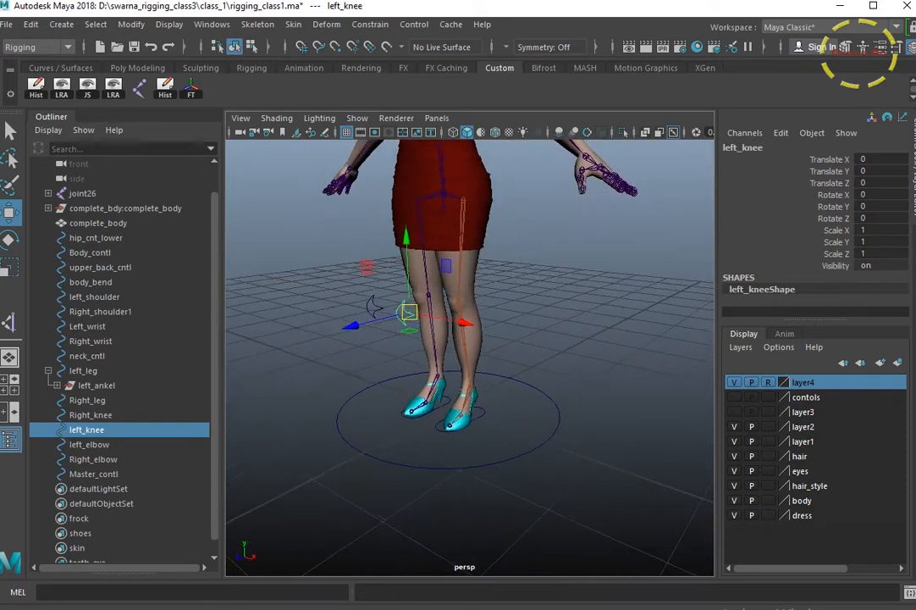
left_click(550, 313)
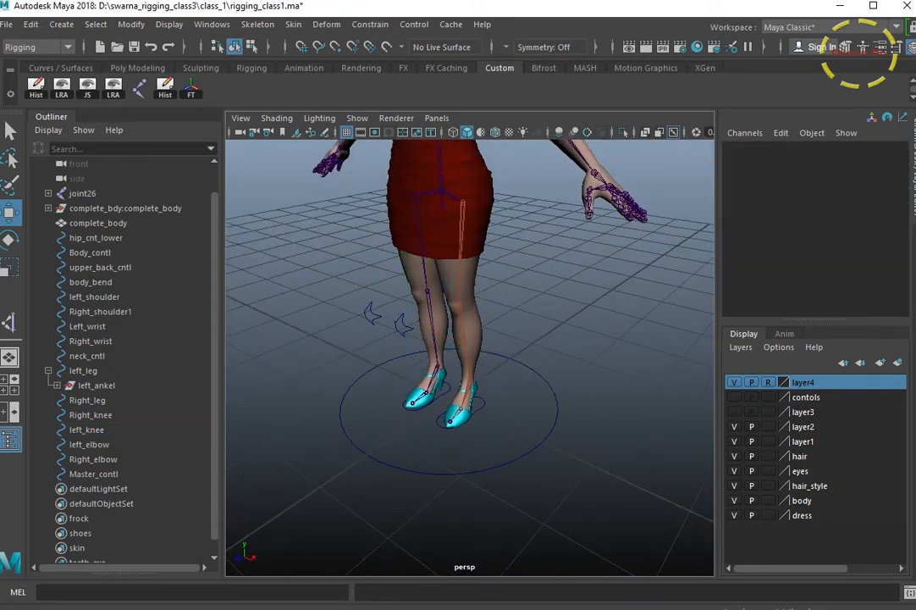
Select the left_knee control and enable the display of IK Handles in the viewport
left_click(403, 325)
left_click(356, 117)
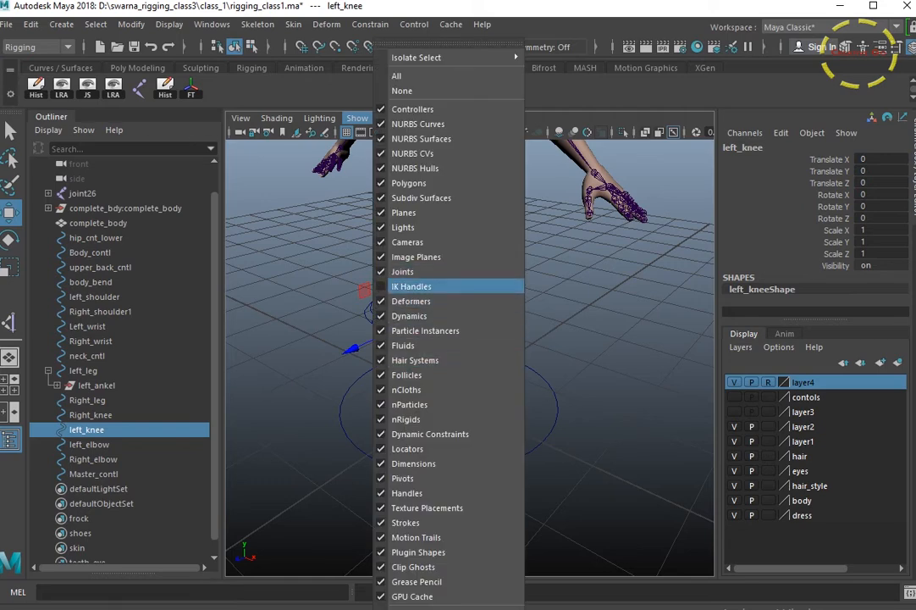
left_click(411, 286)
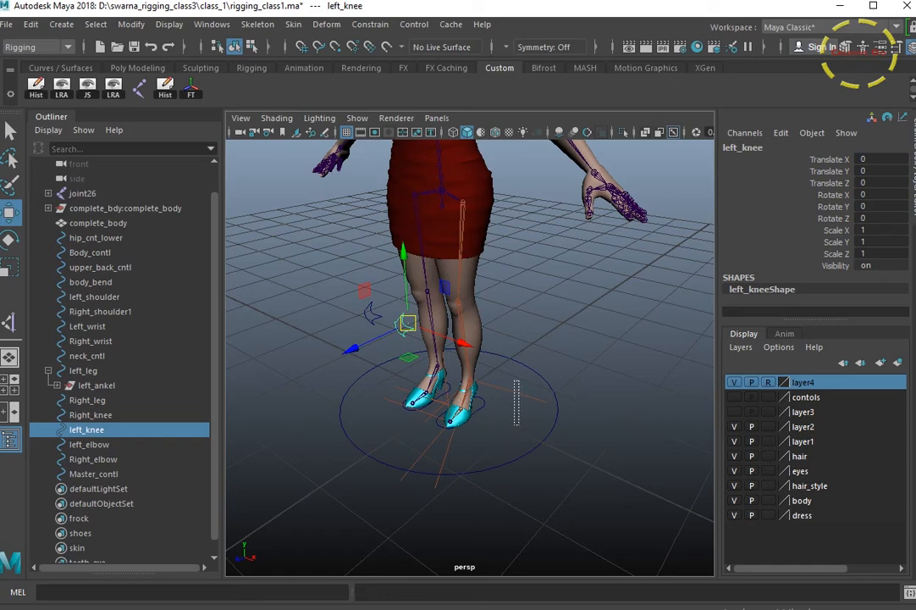
Add the left ankle's ikHandle1_ankel to the selection and create a Pole Vector constraint from left_knee
left_click_drag(514, 380, 519, 425, "shift")
left_click(370, 24)
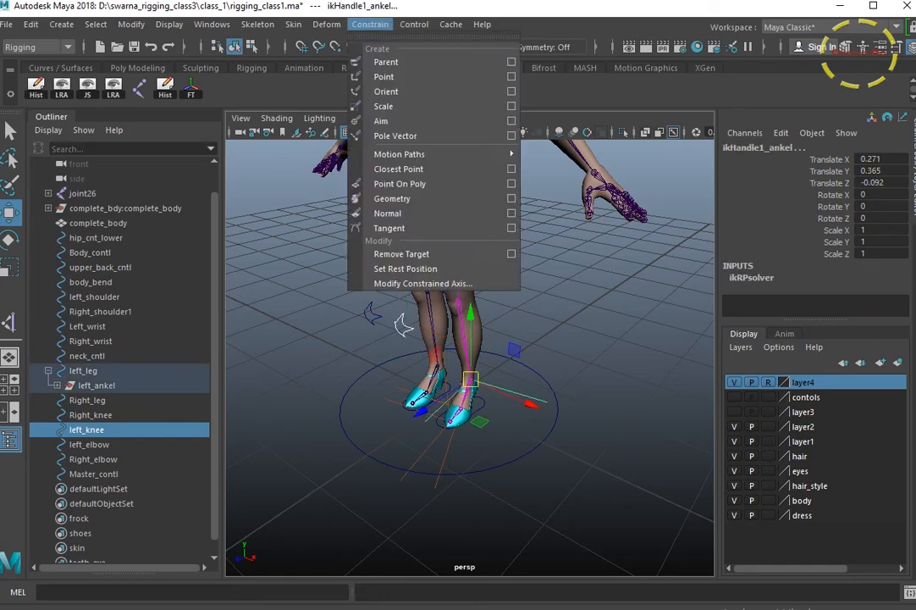
mouse_move(407, 154)
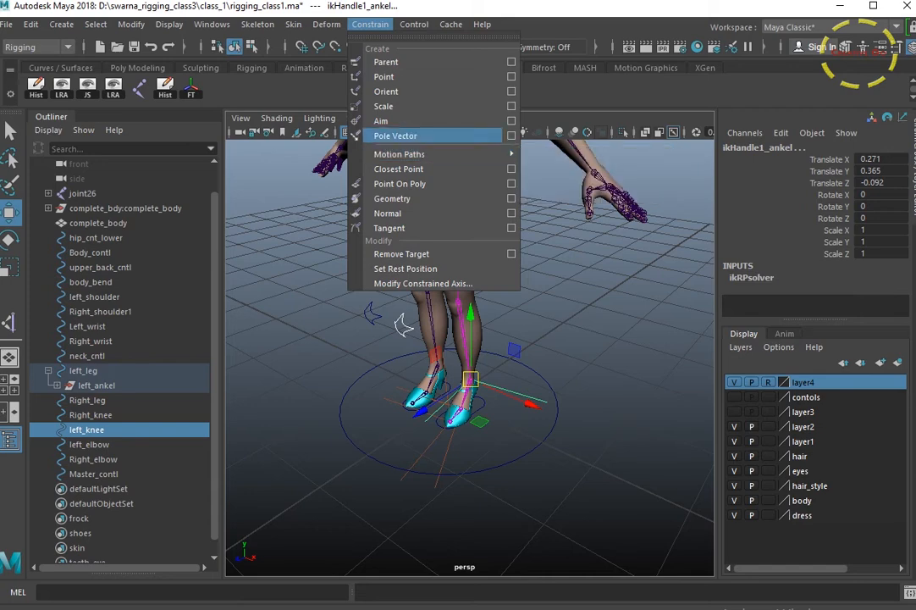
left_click(395, 136)
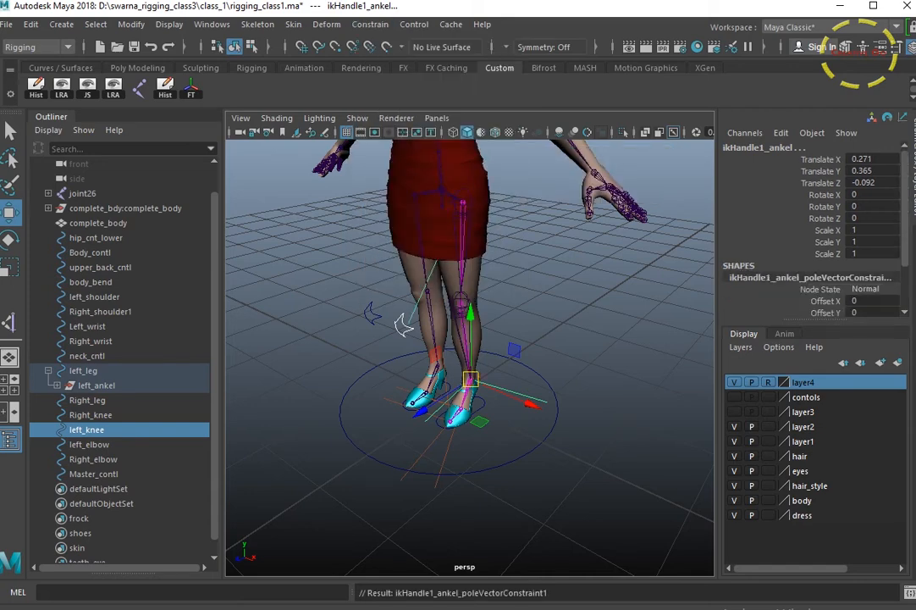
Test the pole vector by moving the left_knee control along X, and undo the move
left_click(584, 314)
scroll(470, 357, "up", 3)
left_click_drag(508, 356, 538, 316, "alt")
scroll(470, 358, "down", 3)
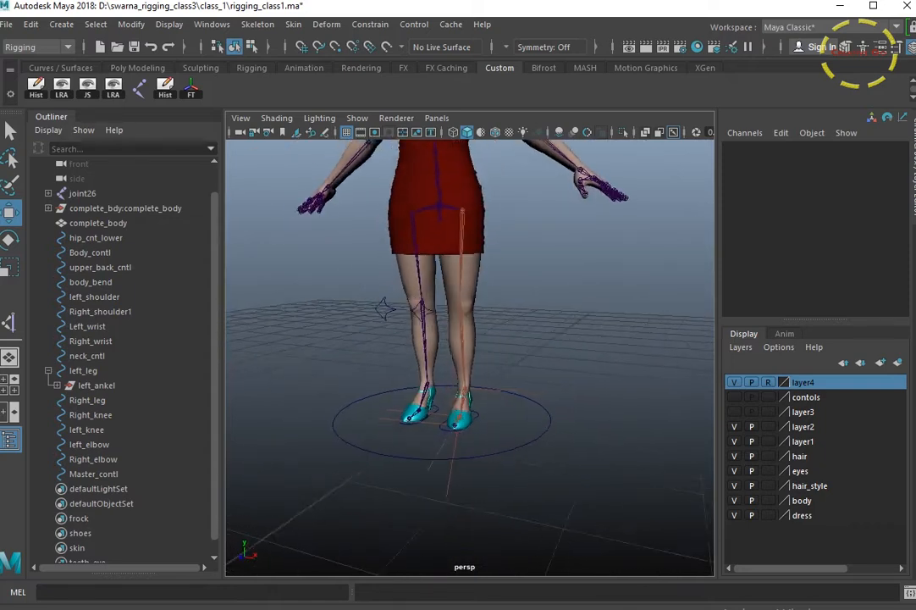
left_click_drag(462, 326, 635, 323, "alt")
left_click(87, 429)
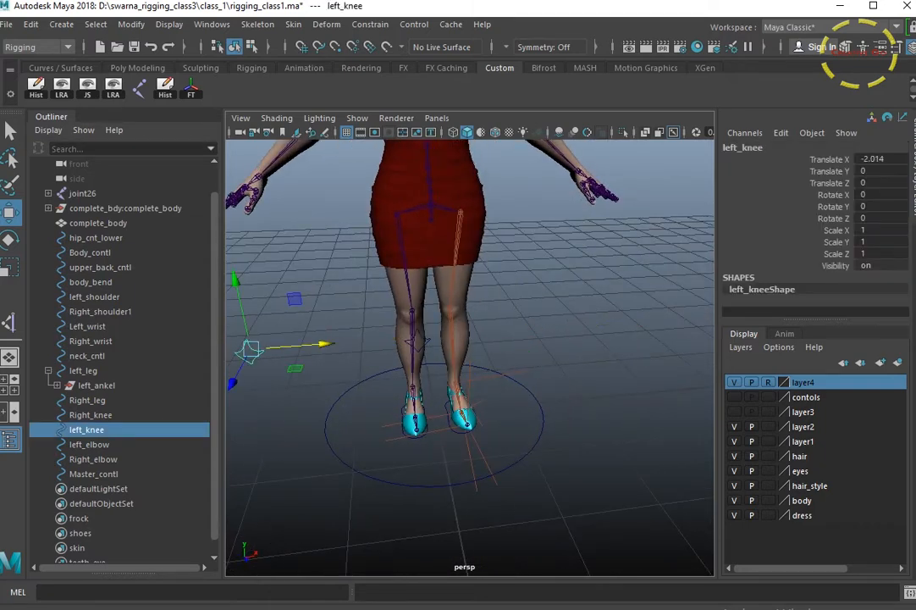
key("ctrl+z")
left_click_drag(525, 338, 462, 336, "alt")
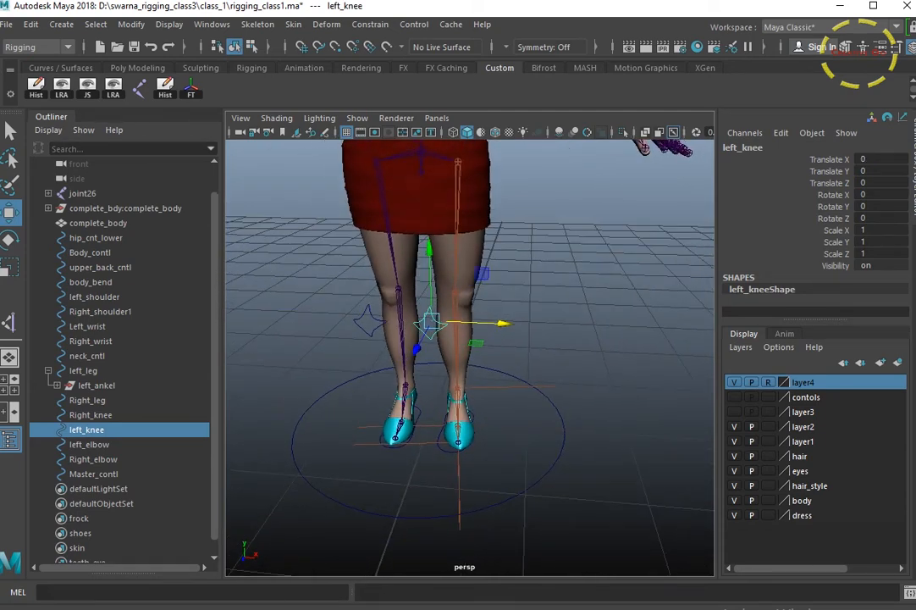
Parent the left_knee control under left_leg, and parent left_leg under the Master_contl circle
left_click(524, 387, "shift")
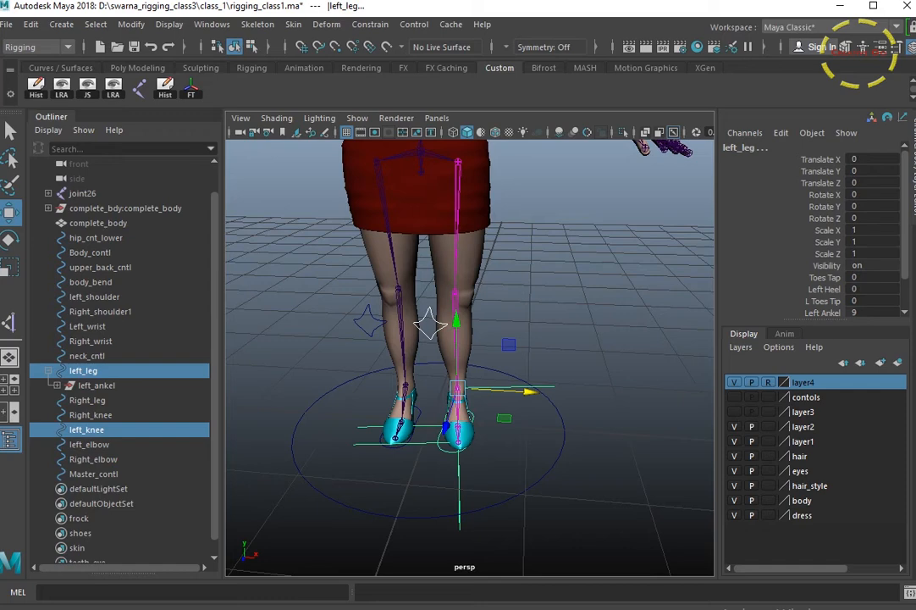
key("p")
left_click(576, 457)
left_click(524, 387)
left_click_drag(530, 447, 619, 475)
key("p")
Test the hierarchy by moving Master_contl along Z, and undo the move
left_click(541, 454)
left_click_drag(542, 454, 576, 471)
scroll(575, 471, "down", 3)
left_click_drag(428, 443, 399, 531)
key("ctrl+z")
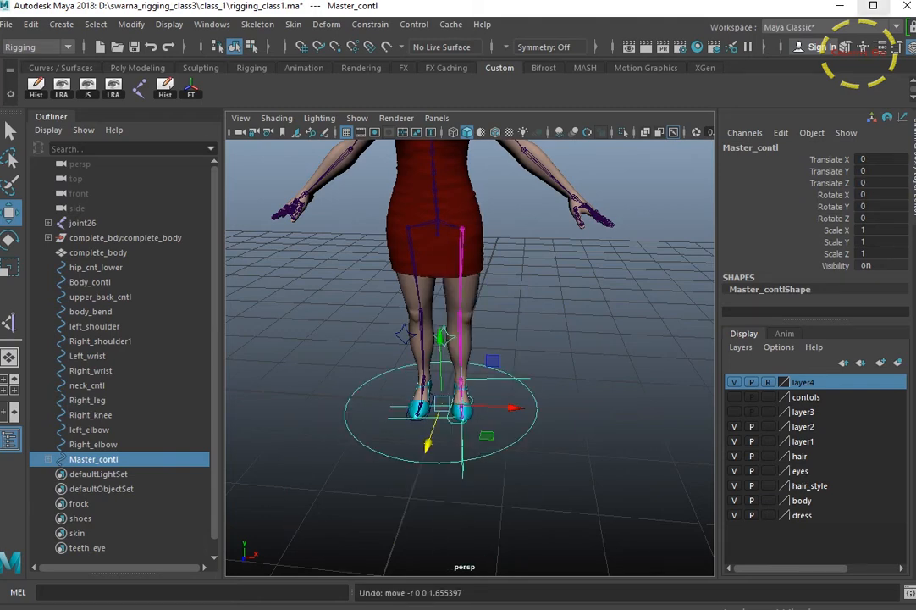
Select the left foot's three IK handles and the left_leg control, and add them to the contols display layer
scroll(469, 356, "up", 2)
left_click_drag(457, 339, 550, 317, "alt")
scroll(469, 355, "up", 3)
left_click(584, 339)
left_click(585, 509)
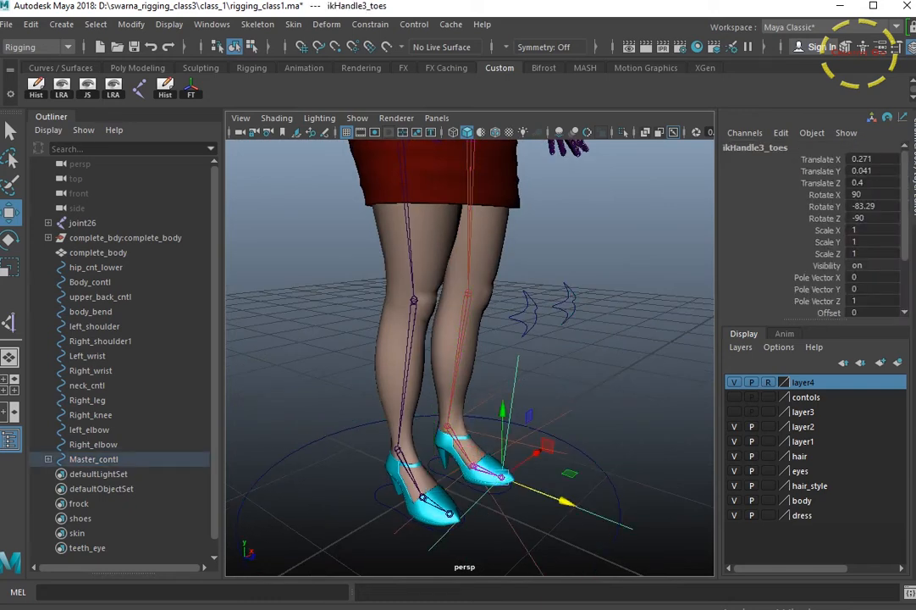
left_click(546, 447, "shift")
left_click(554, 421, "shift")
left_click(432, 466, "shift")
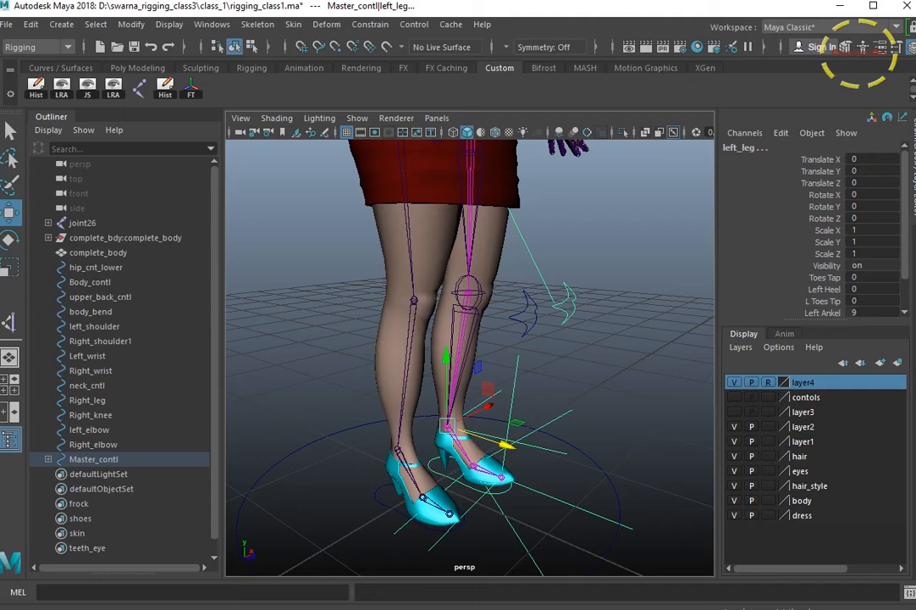
right_click(783, 397)
left_click(814, 432)
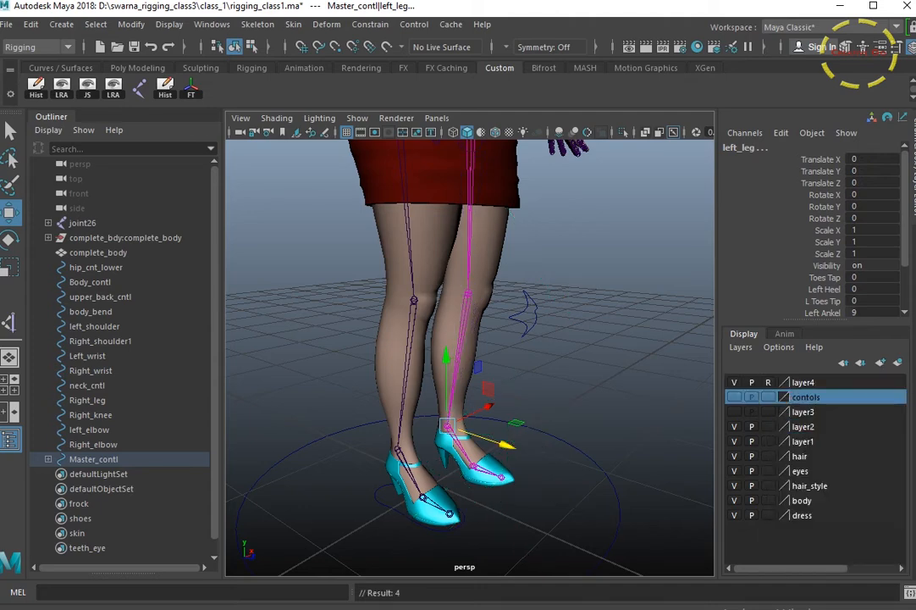
Add the Right_knee control to the contols display layer and clear the selection
scroll(490, 240, "down", 2)
left_click_drag(541, 282, 520, 310)
right_click(771, 397)
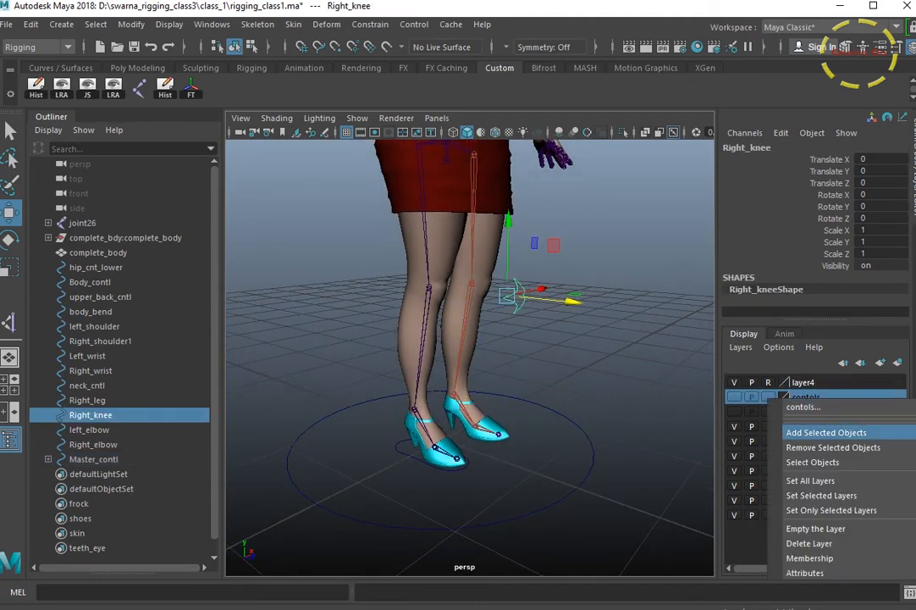
left_click(827, 432)
left_click_drag(542, 364, 534, 407, "alt")
left_click(584, 373)
Show the contols layer, remove the Right_knee control from it, and hide the layer again
left_click(734, 397)
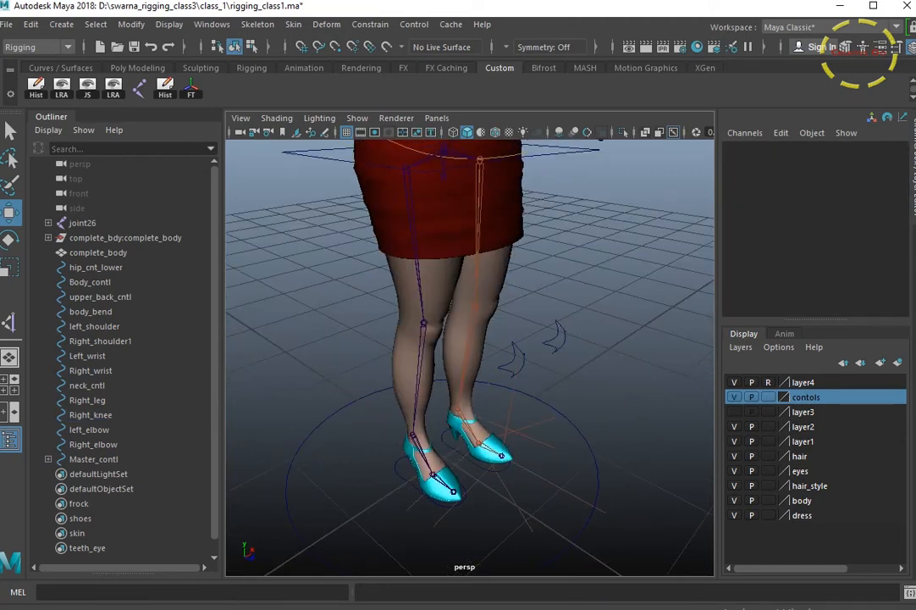
left_click(90, 415)
right_click(783, 397)
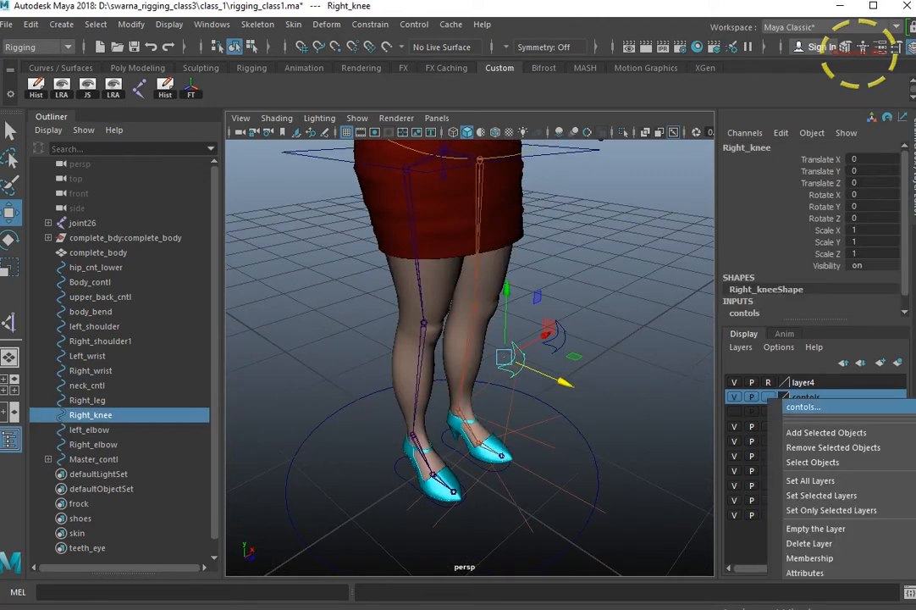
left_click(833, 447)
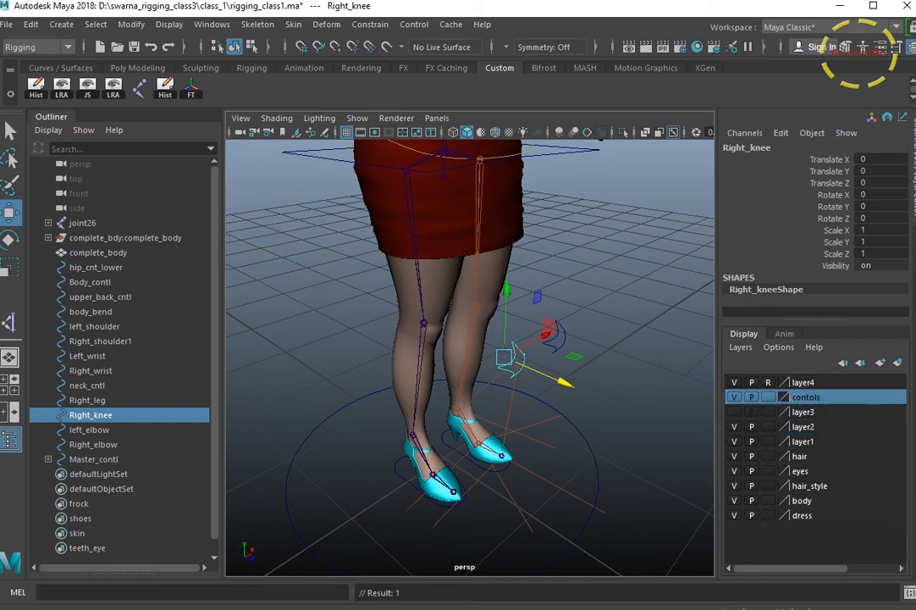
left_click(734, 397)
scroll(576, 339, "down", 2)
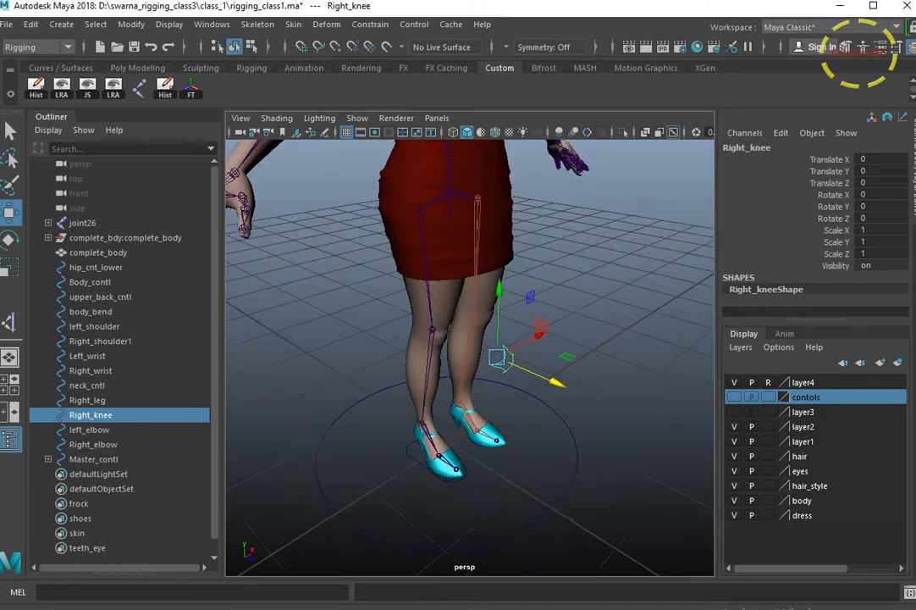
left_click_drag(568, 364, 588, 326, "alt")
left_click(589, 326)
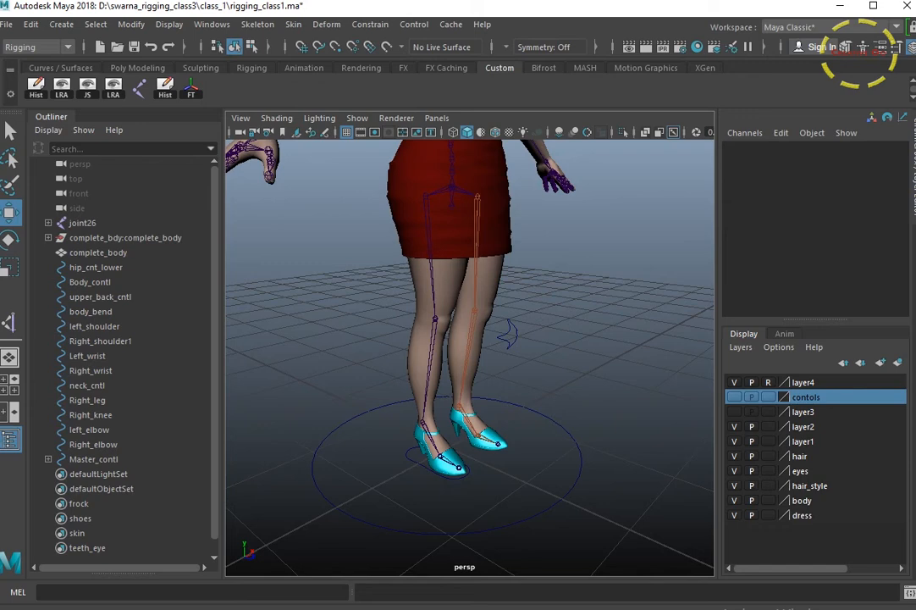
Hide the Channel Box to enlarge the viewport and frame both lower legs at an angle
left_click(912, 47)
scroll(567, 356, "up", 3)
middle_click_drag(567, 355, 550, 315, "alt")
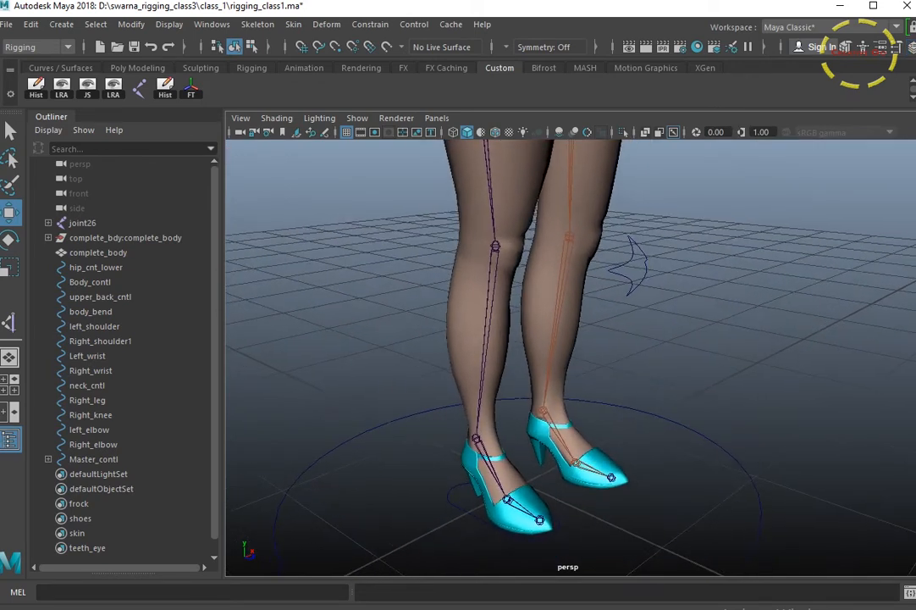
left_click_drag(568, 356, 569, 343, "alt")
scroll(567, 356, "up", 1)
scroll(567, 356, "down", 2)
middle_click_drag(567, 356, 563, 365, "alt")
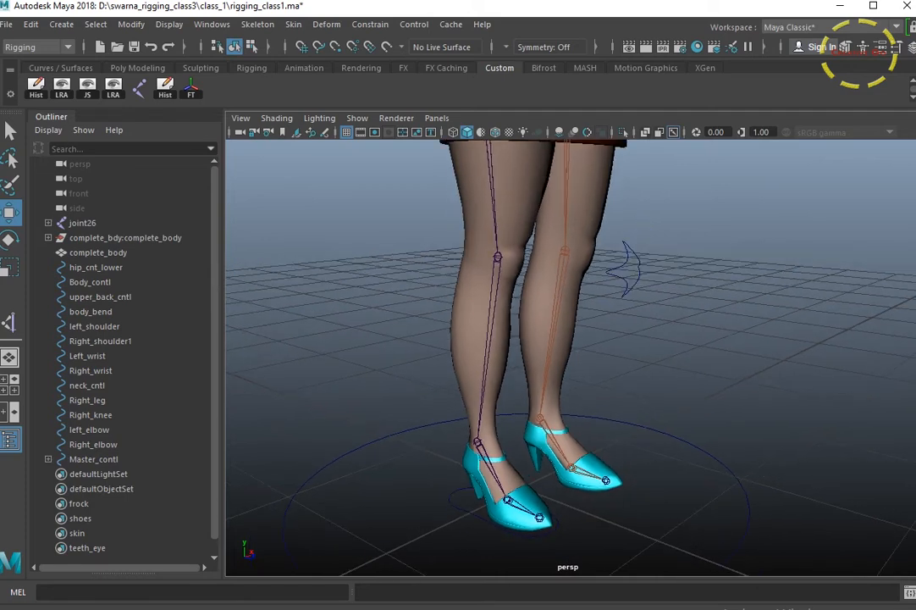
Open the IK Handle tool settings, reset them to the default Rotate-Plane Solver, and move the window clear of the legs
scroll(561, 402, "down", 2)
left_click(293, 23)
mouse_move(257, 23)
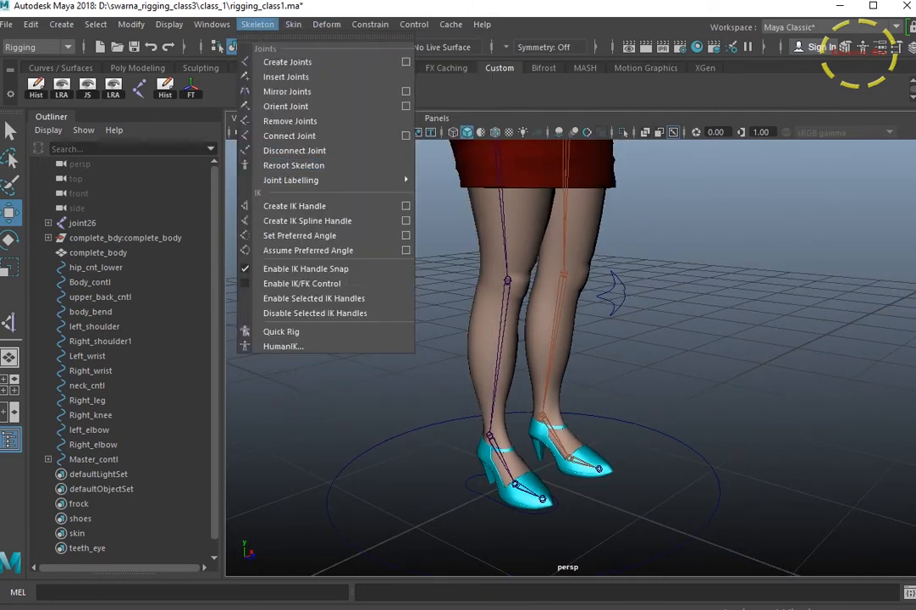
left_click(406, 206)
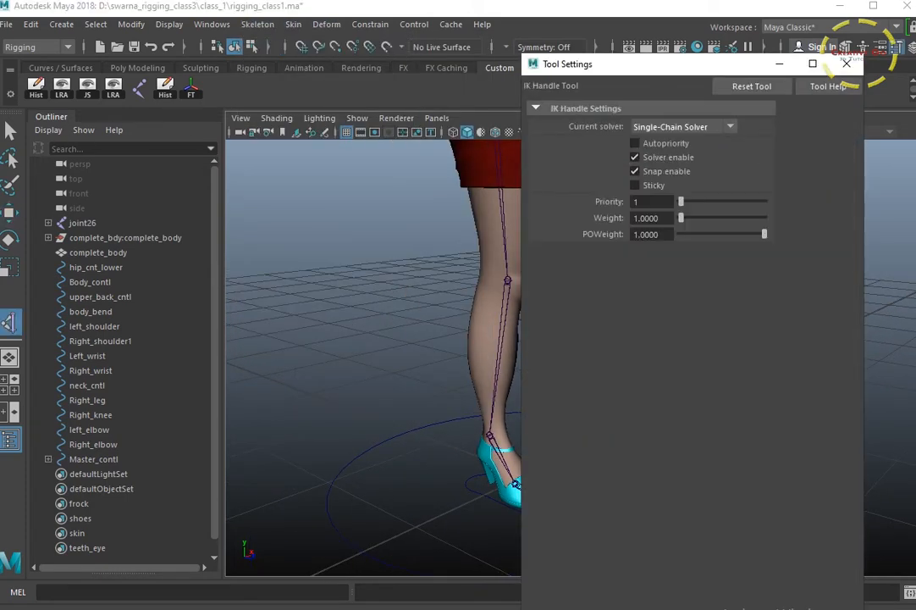
left_click(752, 86)
left_click_drag(613, 76, 725, 240)
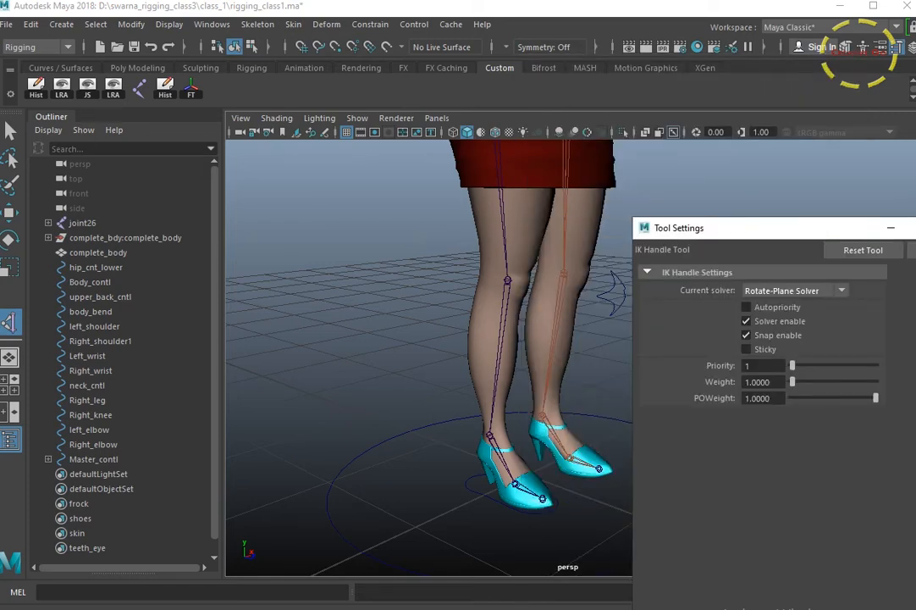
Create a Rotate-Plane IK handle from the right hip joint to the right ankle joint and switch to the Move tool
left_click_drag(419, 414, 499, 368, "alt")
middle_click_drag(499, 369, 432, 369, "alt")
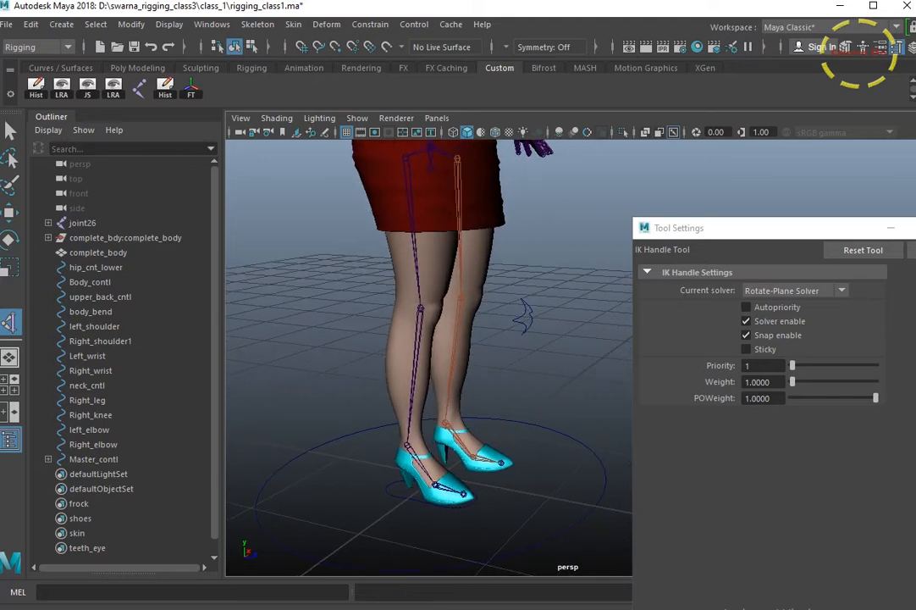
left_click(406, 157)
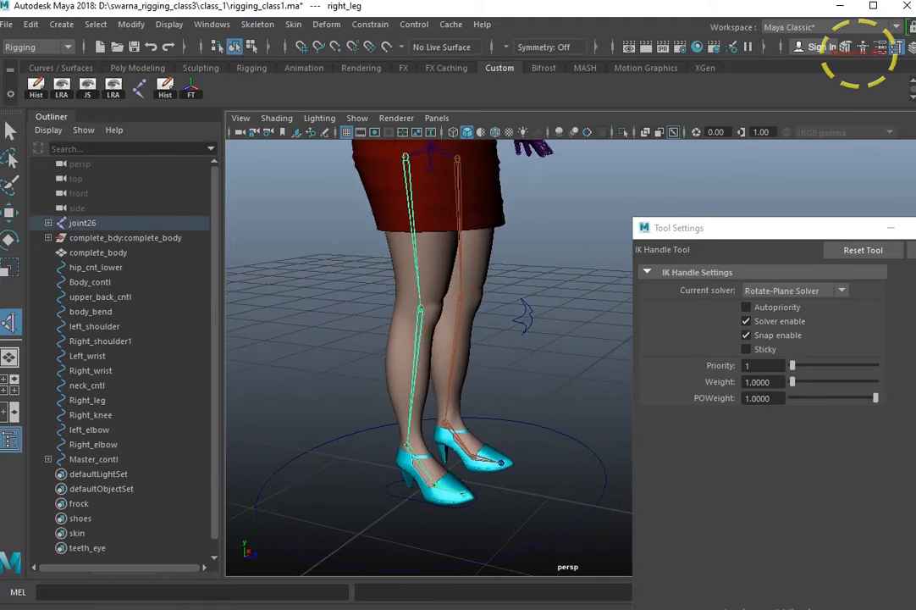
left_click(408, 445)
key("w")
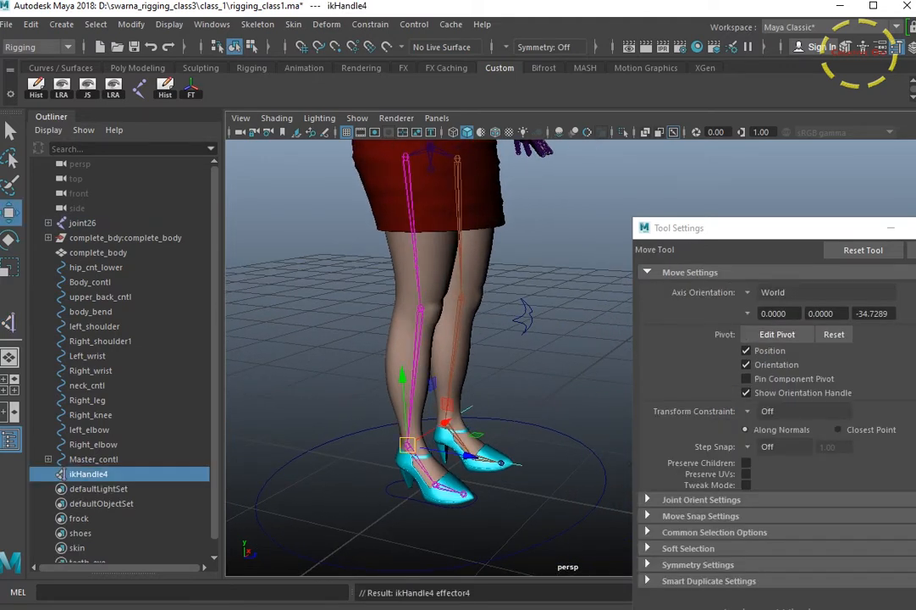
Set the IK Handle tool to the Single-Chain Solver and create a handle from the right ankle joint to the ball joint
key("y")
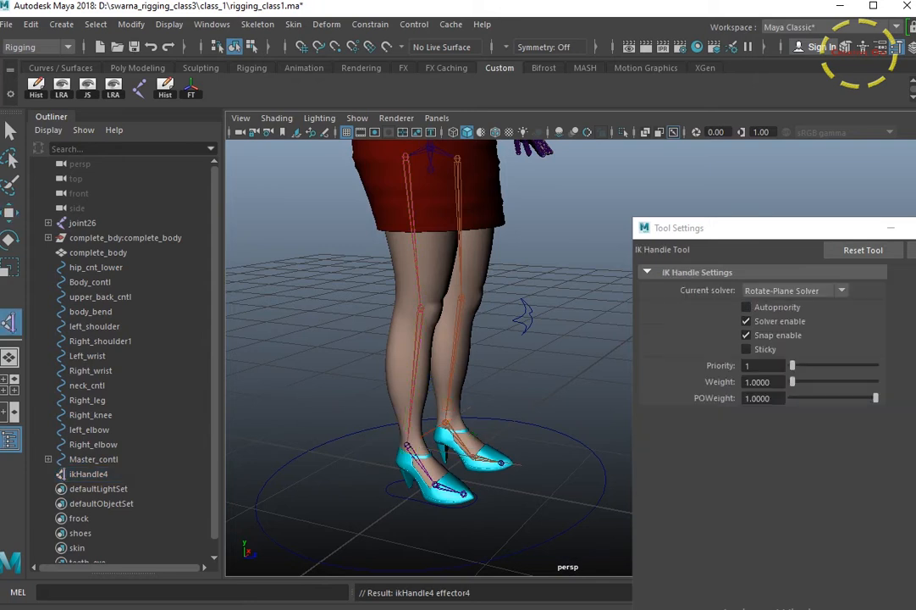
left_click(792, 291)
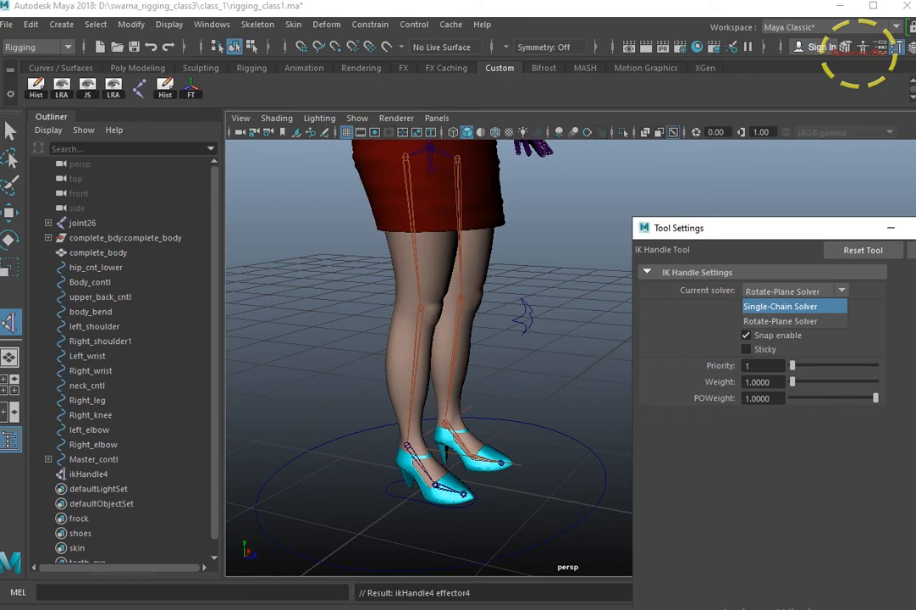
left_click(780, 306)
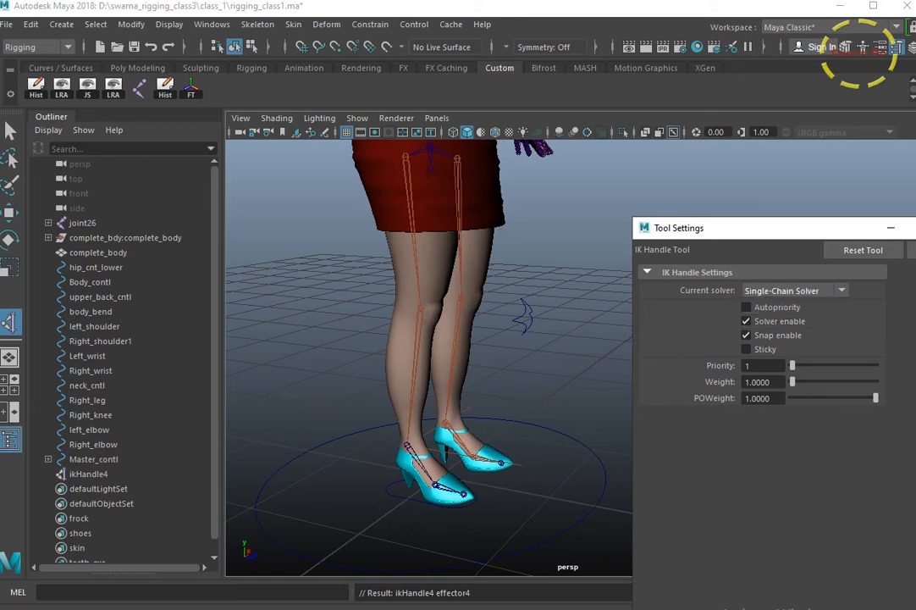
left_click(407, 445)
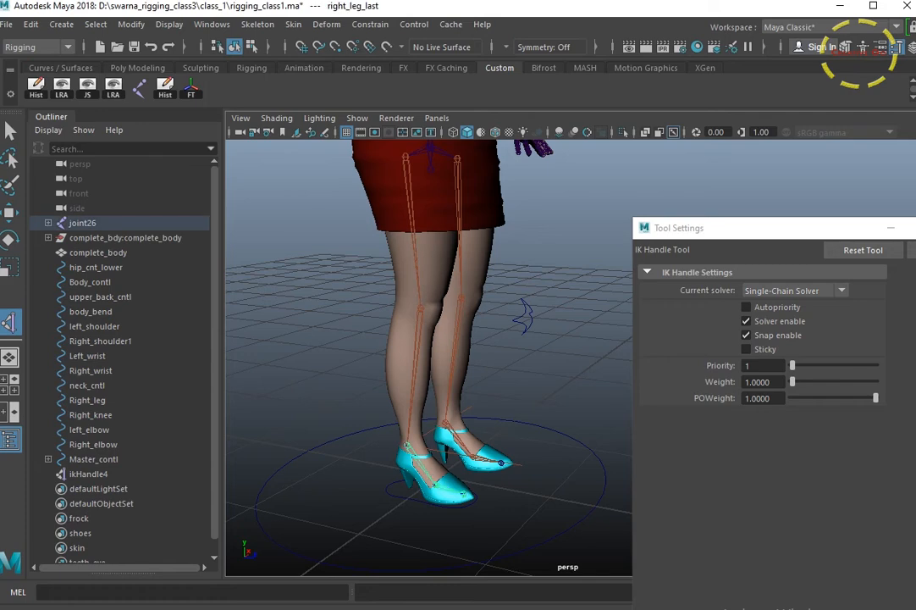
left_click(435, 484)
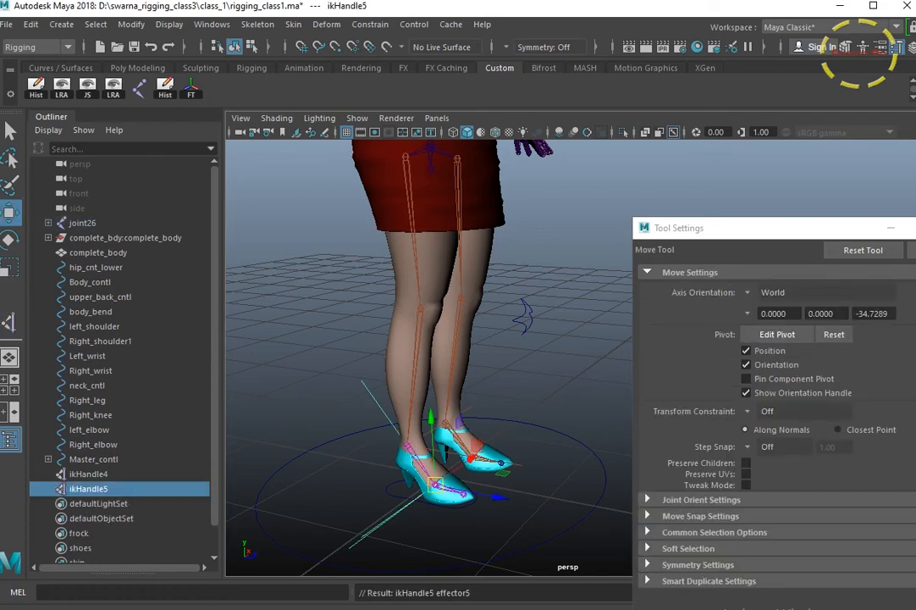
Create another Single-Chain IK handle from the right ball joint to the toe joint
key("y")
left_click(435, 484)
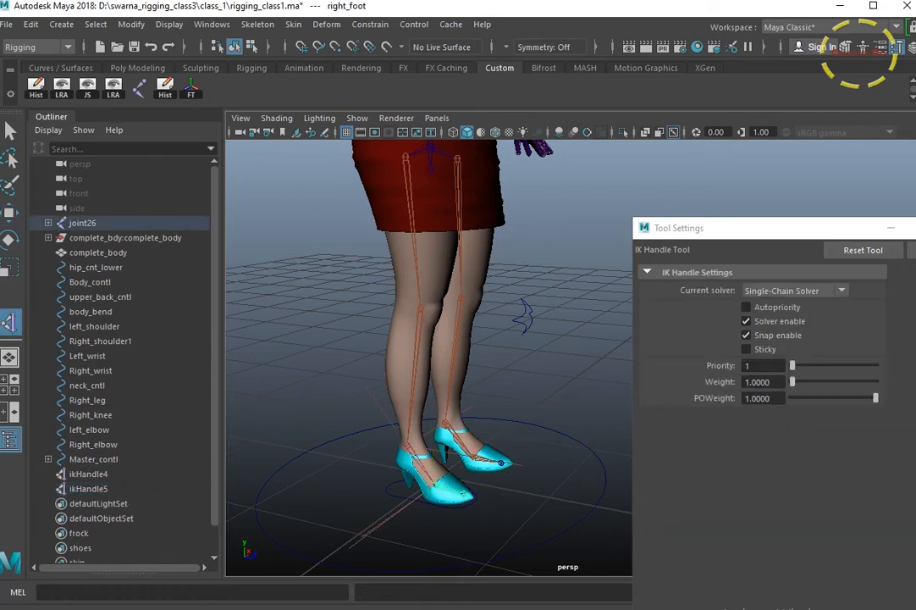
left_click(463, 493)
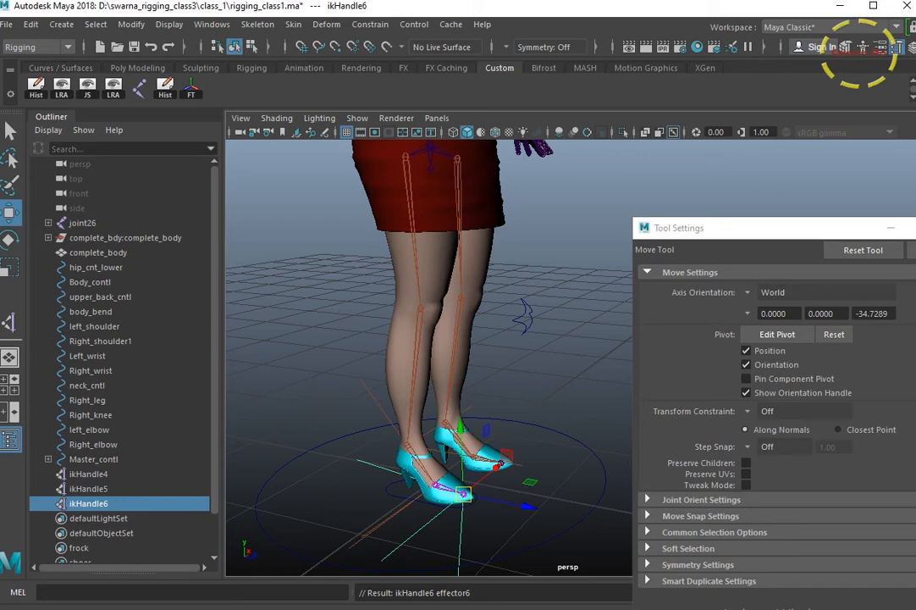
Select the right hip-to-ankle IK handle, close the Tool Settings window and show the Channel Box
left_click(88, 474)
double_click(88, 474)
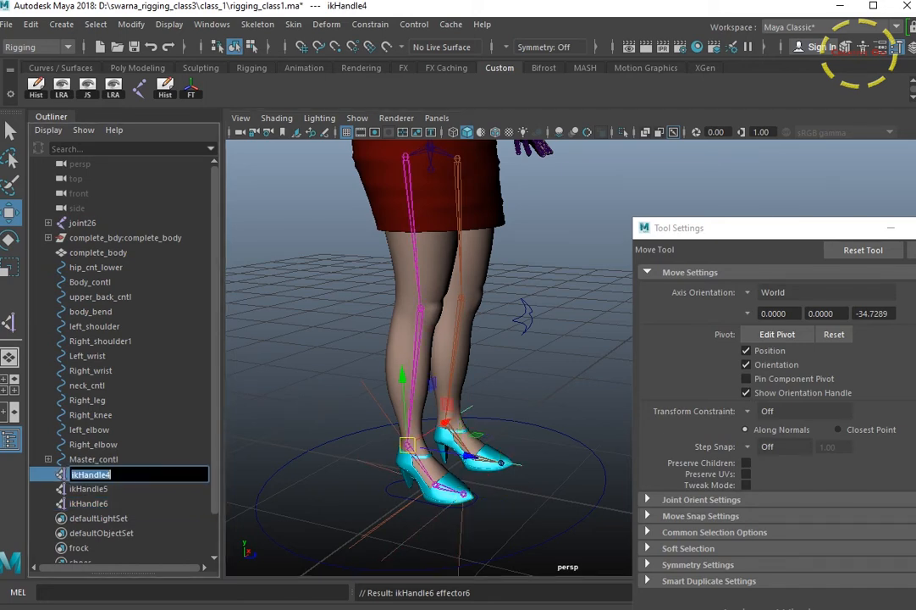
left_click_drag(796, 227, 609, 243)
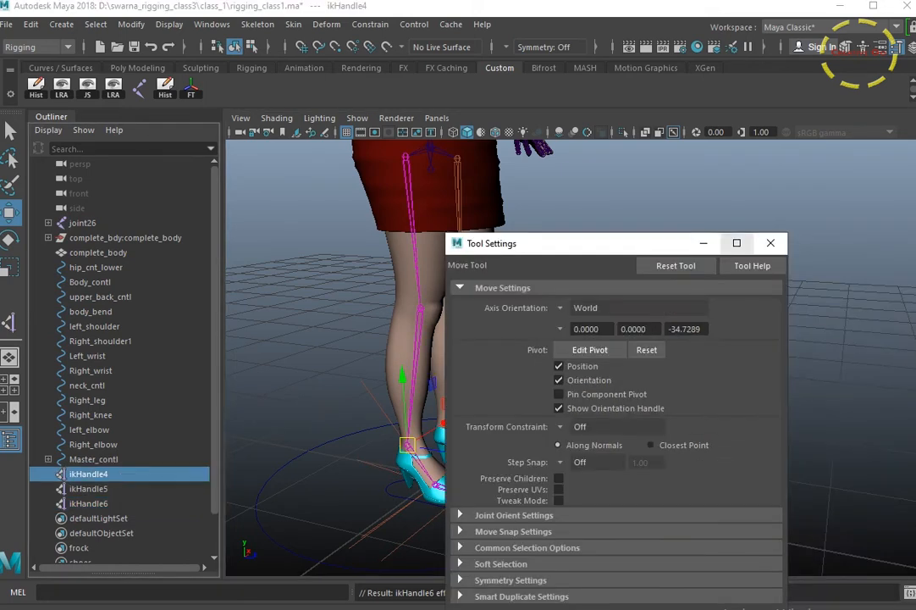
left_click(771, 242)
left_click(861, 48)
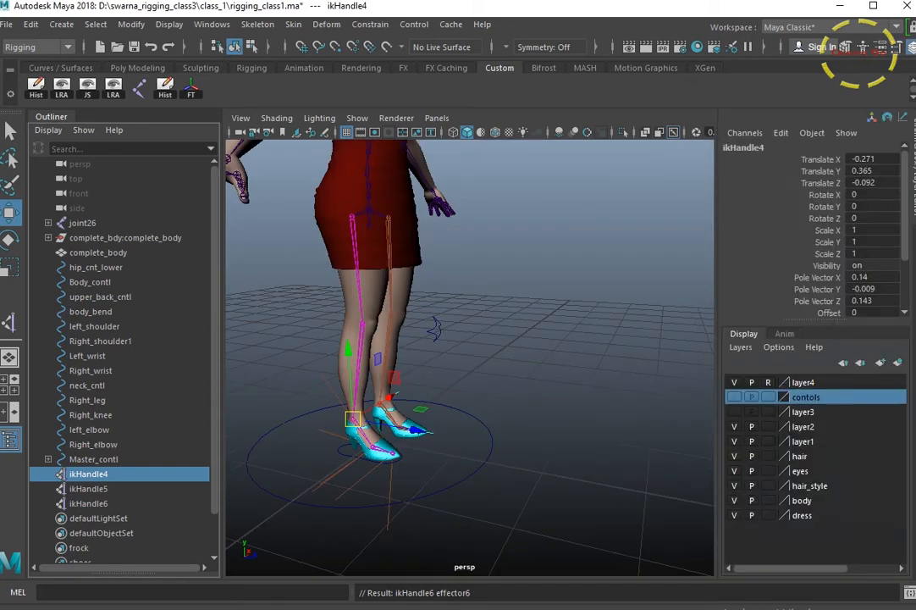
Rename the right hip-to-ankle IK handle to ikHandle4_ankel
left_click(745, 147)
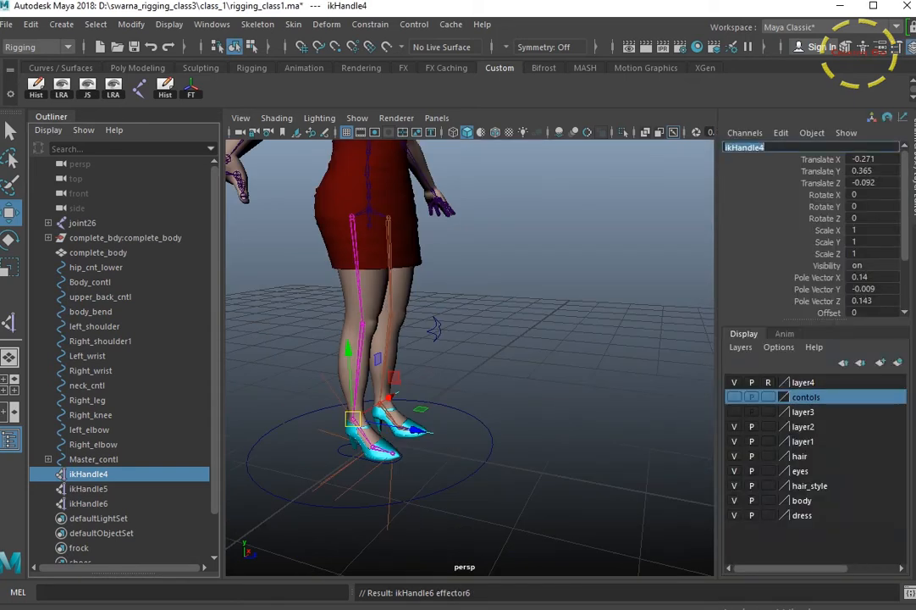
left_click(766, 147)
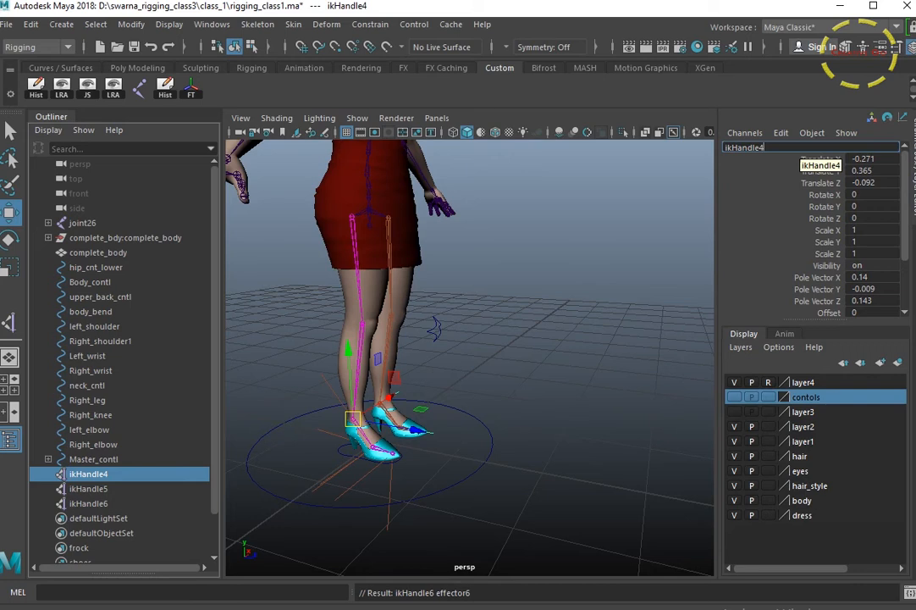
type("ankel")
key("Return")
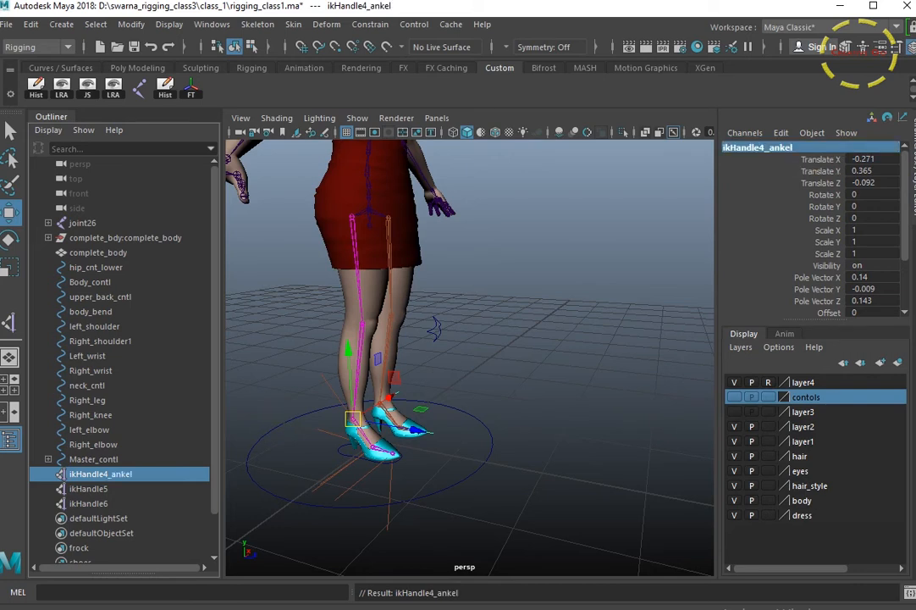
Rename the right ankle-to-ball IK handle to ikHandle5_ball
double_click(95, 488)
left_click(112, 490)
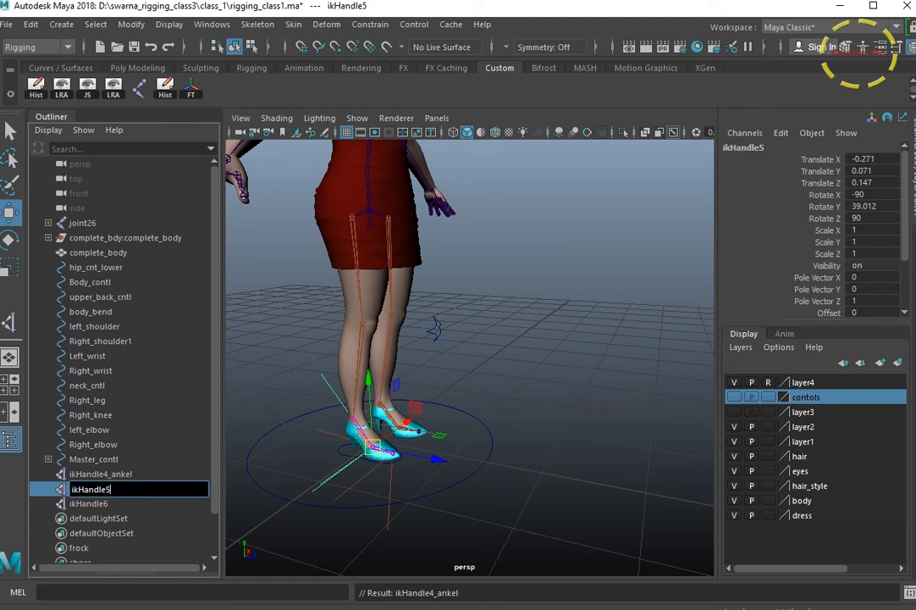
type("_b")
type("all")
key("Return")
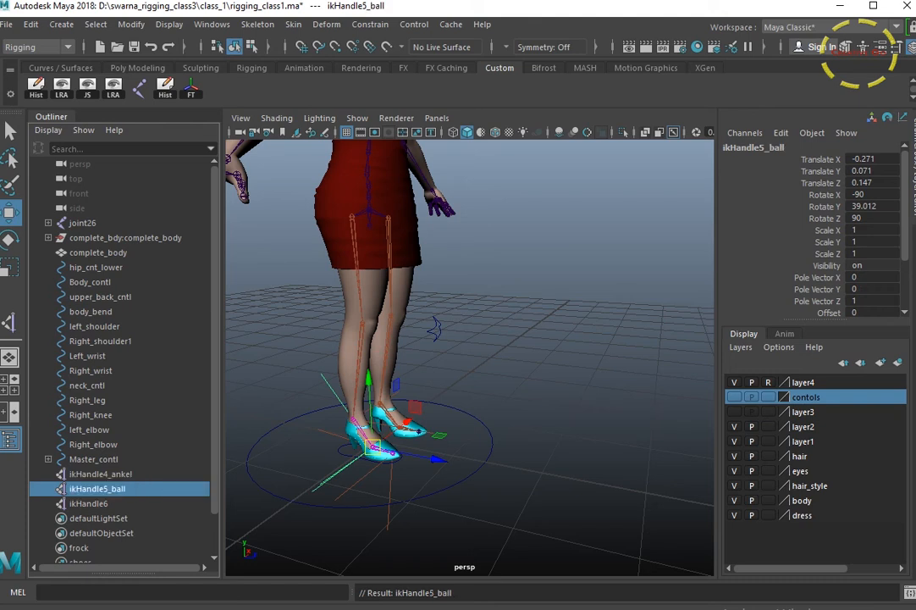
Rename the right ball-to-toe IK handle to ikHandle6_toes
double_click(88, 503)
left_click(109, 503)
type("_")
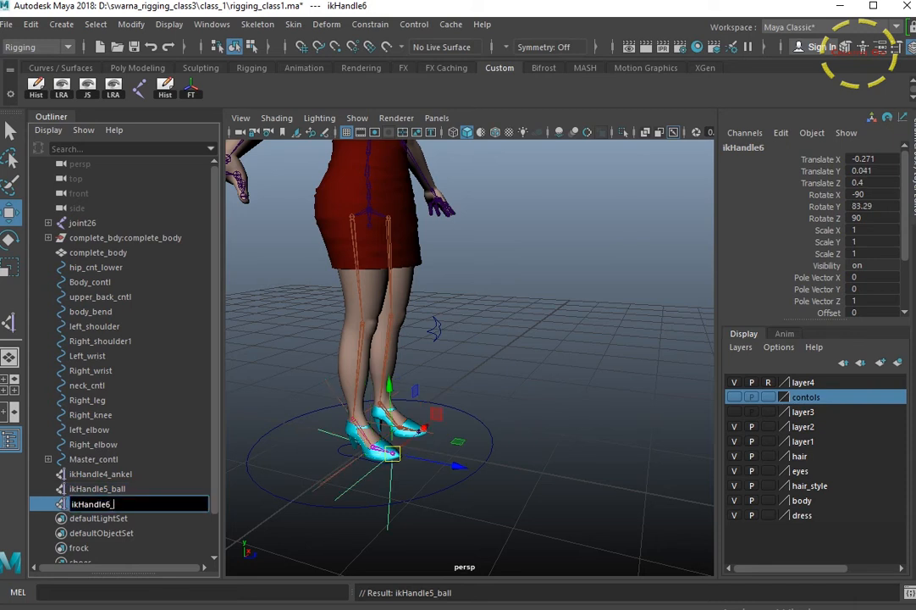
type("toes")
key("Return")
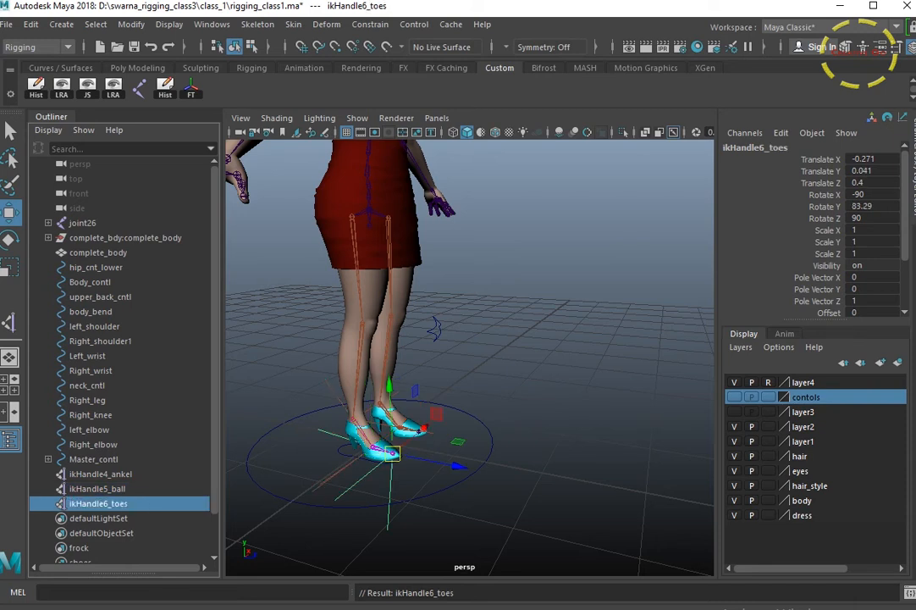
Parent the ikHandle4_ankel, ikHandle5_ball and ikHandle6_toes handles to the Right_leg control
left_click(100, 474)
left_click(98, 503, "shift")
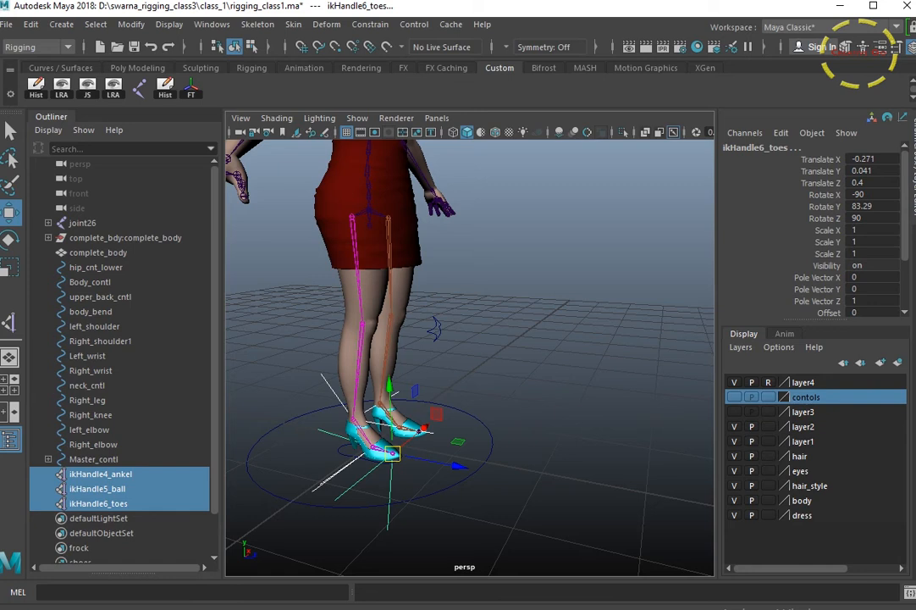
left_click(88, 399, "ctrl")
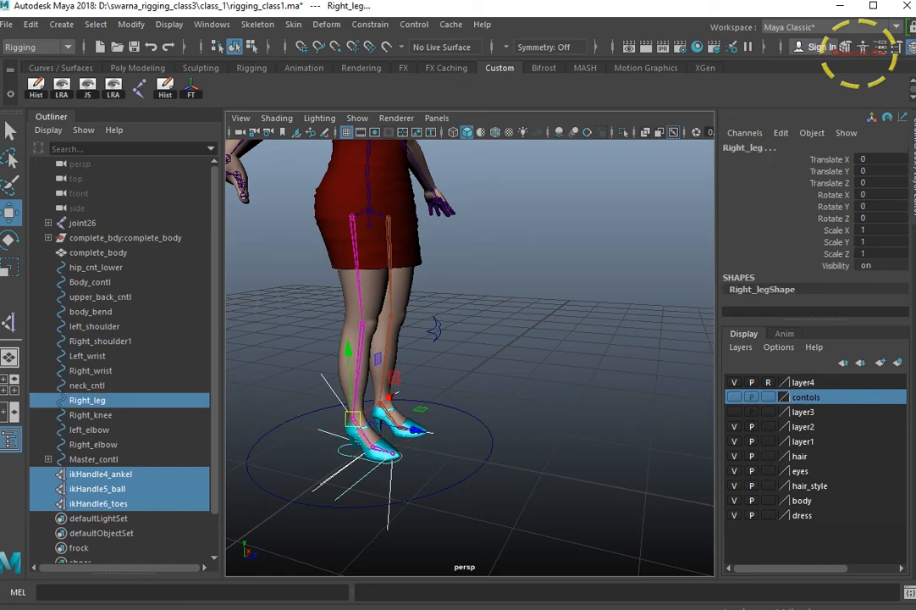
key("p")
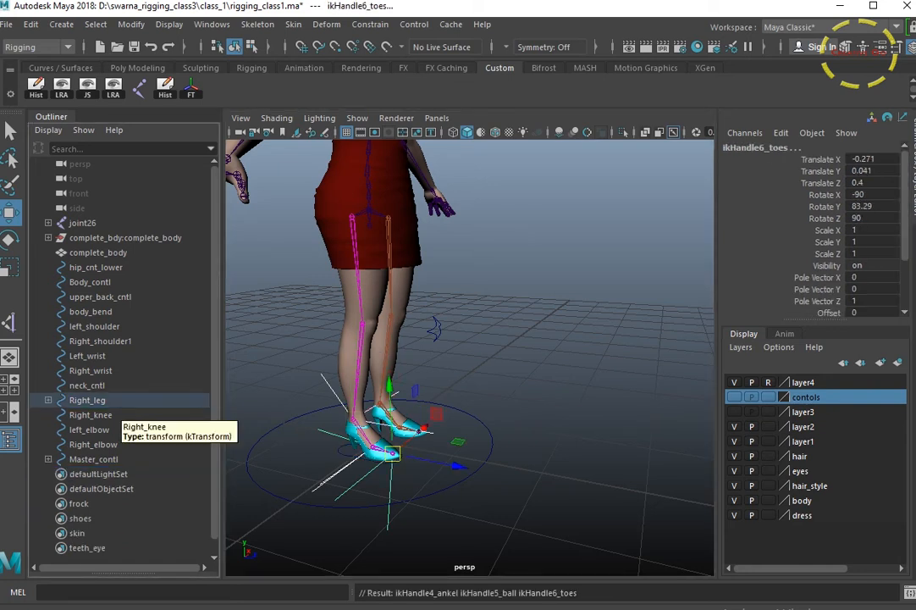
Hide the Channel Box and group ikHandle5_ball with ikHandle6_toes inside the Right_leg hierarchy
left_click(49, 400)
left_click(109, 415)
left_click(107, 429)
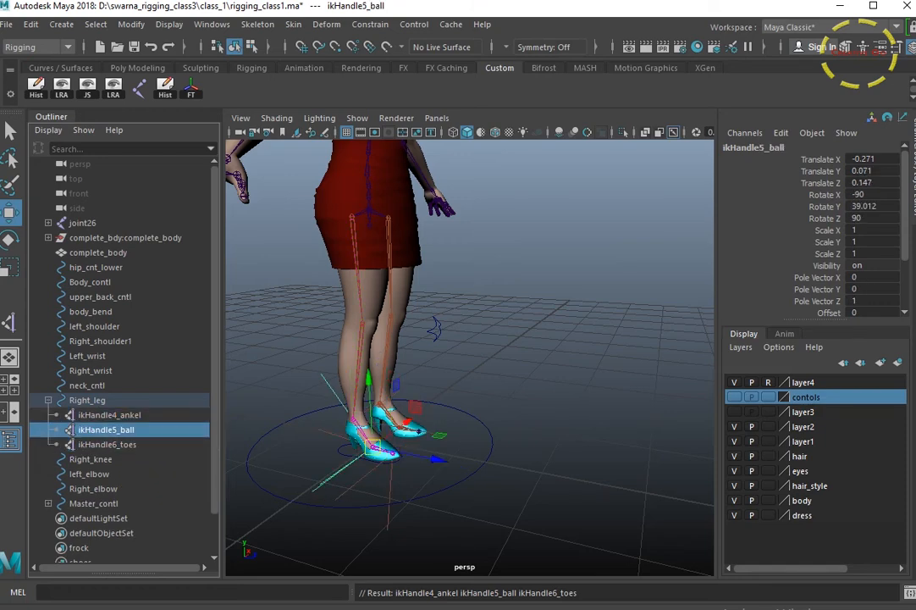
left_click(107, 444)
left_click(106, 429)
left_click(107, 444, "shift")
scroll(423, 381, "up", 4)
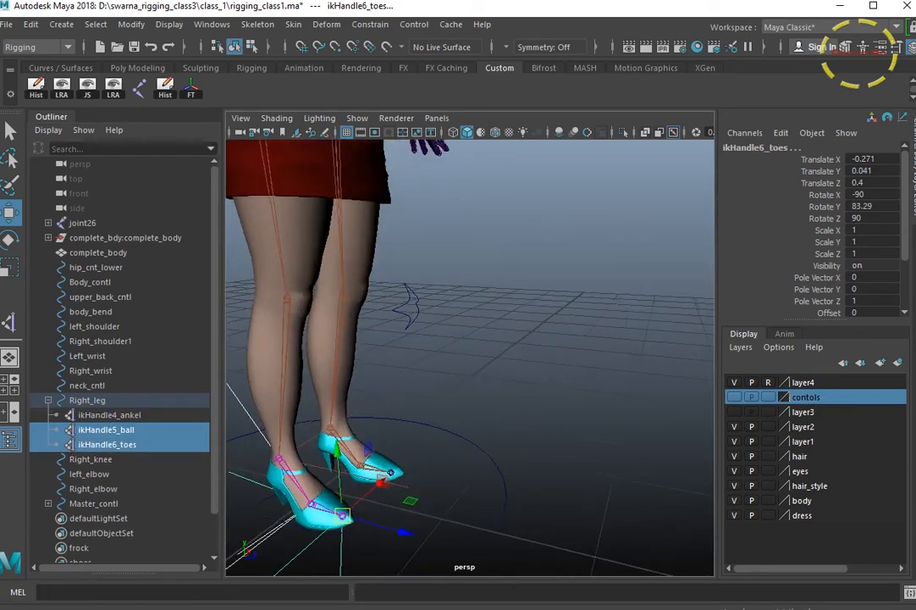
left_click_drag(423, 381, 449, 377, "alt")
middle_click_drag(449, 376, 525, 352, "alt")
left_click(863, 47)
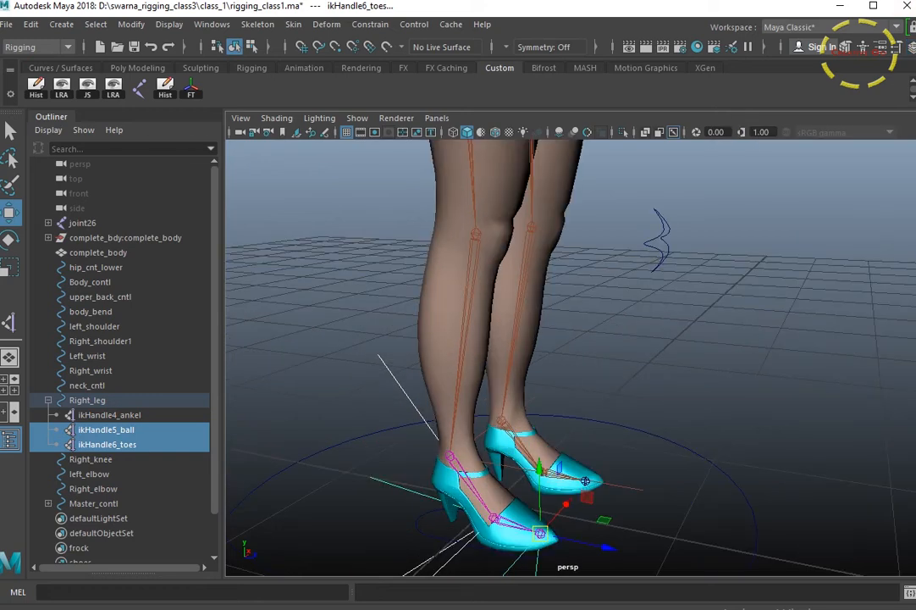
scroll(571, 357, "down", 3)
middle_click_drag(571, 390, 571, 352, "alt")
scroll(570, 357, "up", 2)
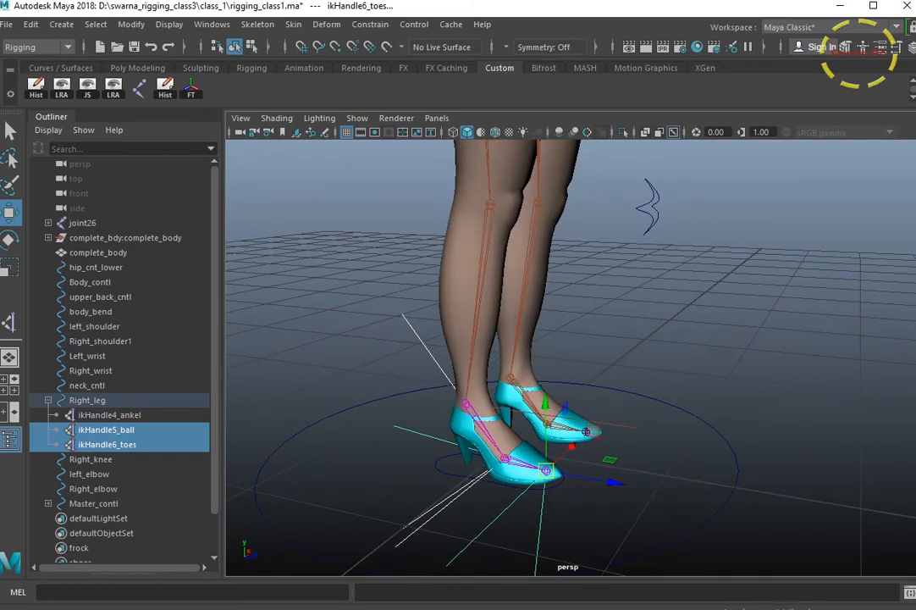
key("ctrl+g")
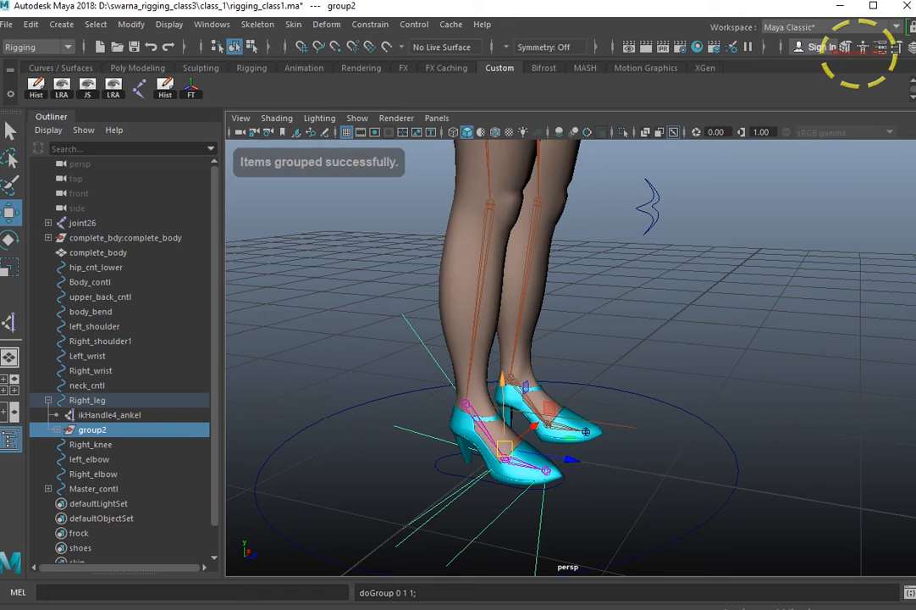
Hide the polygon meshes in the viewport and snap the ball and toes group's pivot to the right ball joint
left_click(357, 118)
left_click(389, 237)
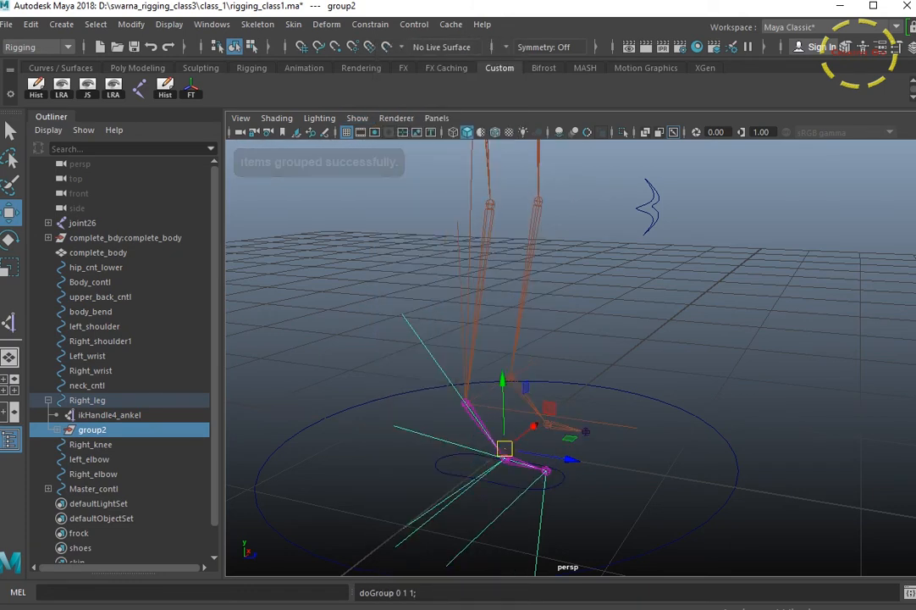
scroll(570, 358, "up", 3)
middle_click_drag(570, 398, 572, 337, "alt")
left_click_drag(571, 339, 571, 381, "alt")
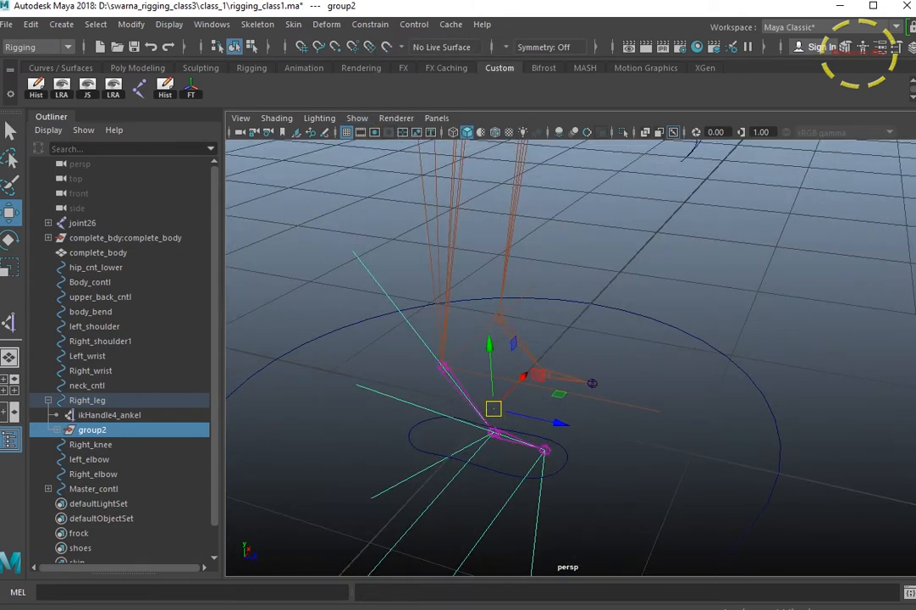
key("d")
key("v")
left_click_drag(494, 408, 494, 432)
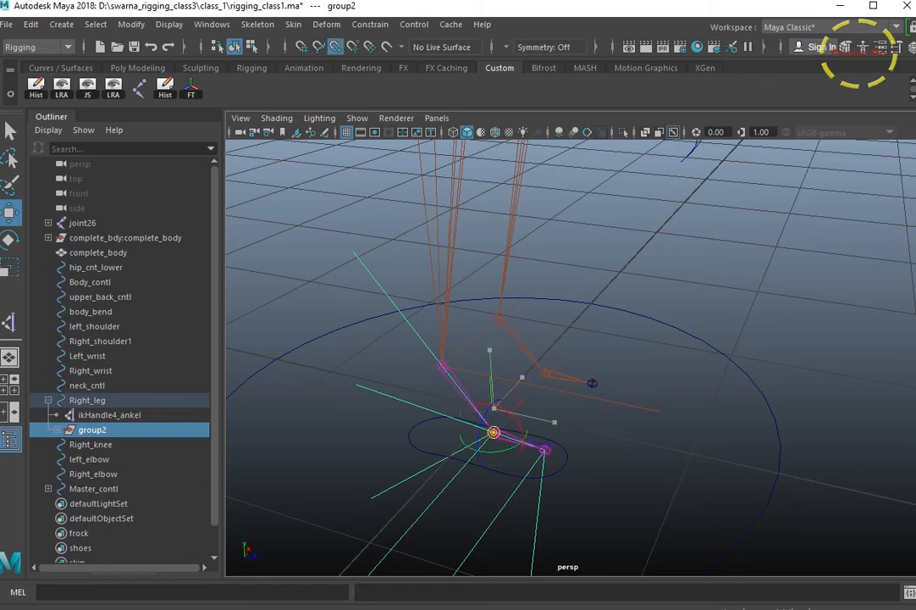
key("d")
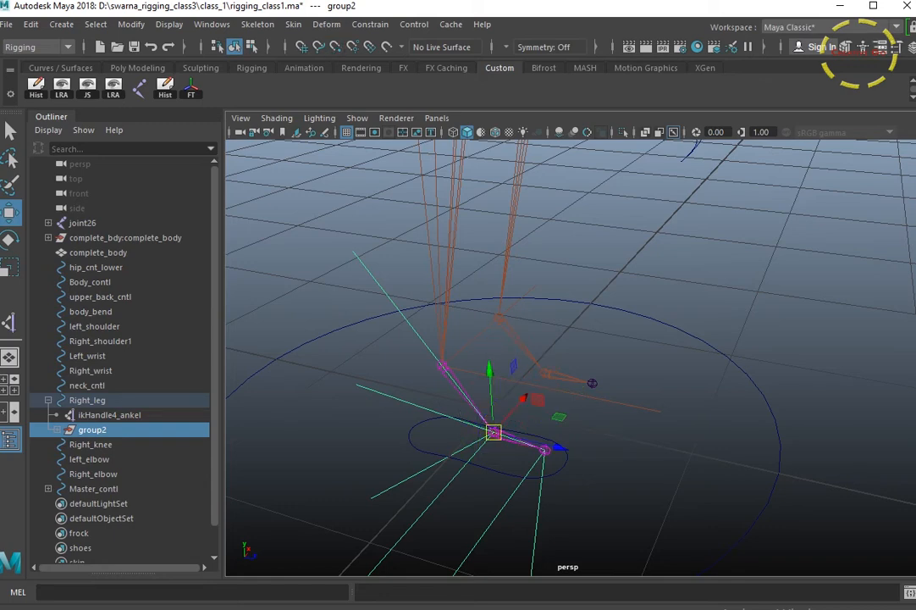
Show the Channel Box again and rename the ball and toes handle group to toes_tap
left_click(896, 47)
left_click(772, 243)
left_click(910, 48)
left_click(761, 147)
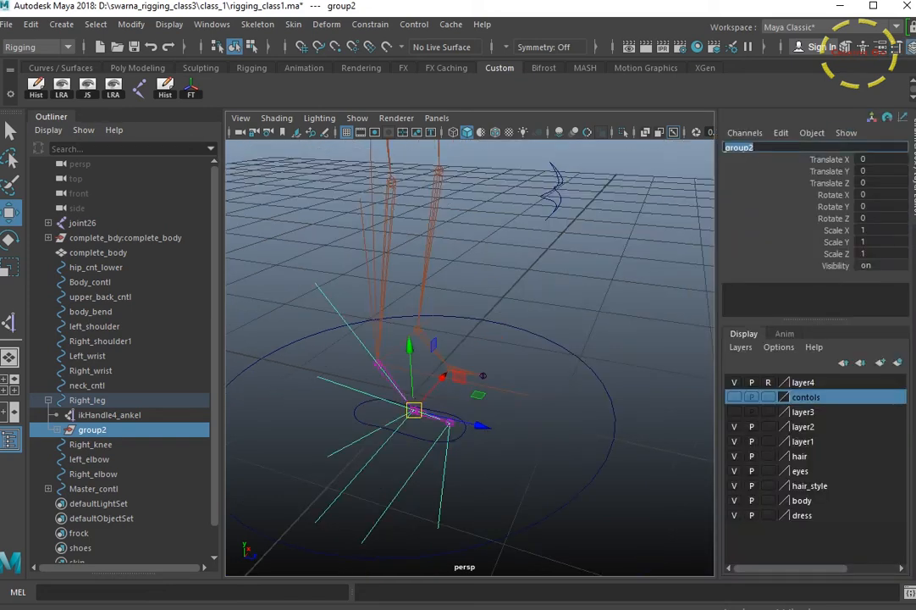
type("toes")
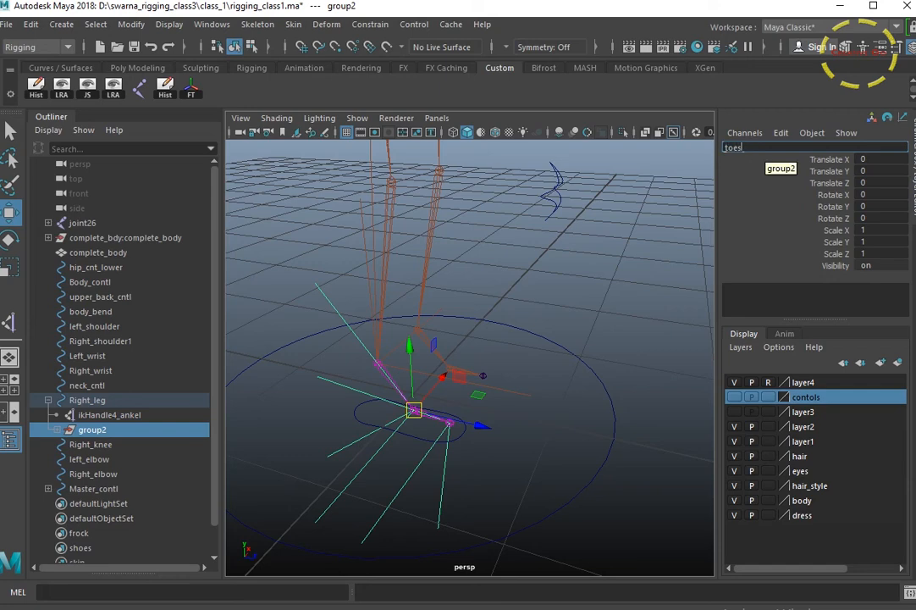
type("_tap")
key("Return")
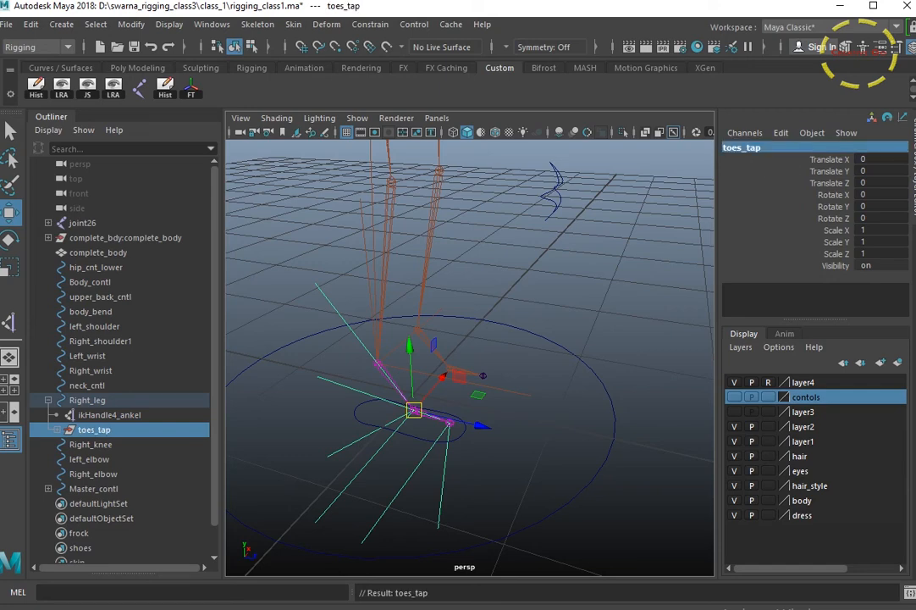
Put ikHandle4_ankel in its own group inside the Right_leg hierarchy
scroll(470, 358, "down", 3)
left_click_drag(470, 381, 475, 347, "alt")
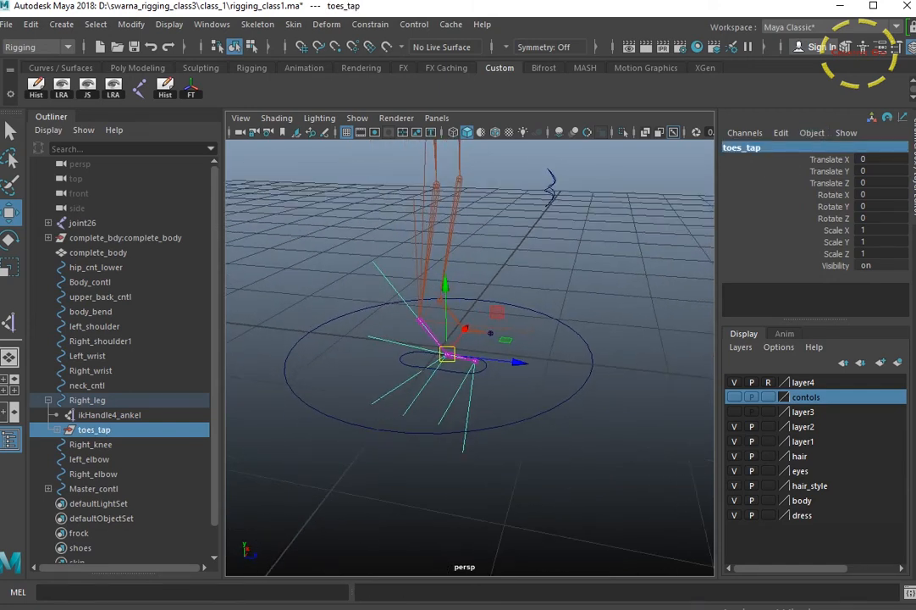
left_click(109, 414)
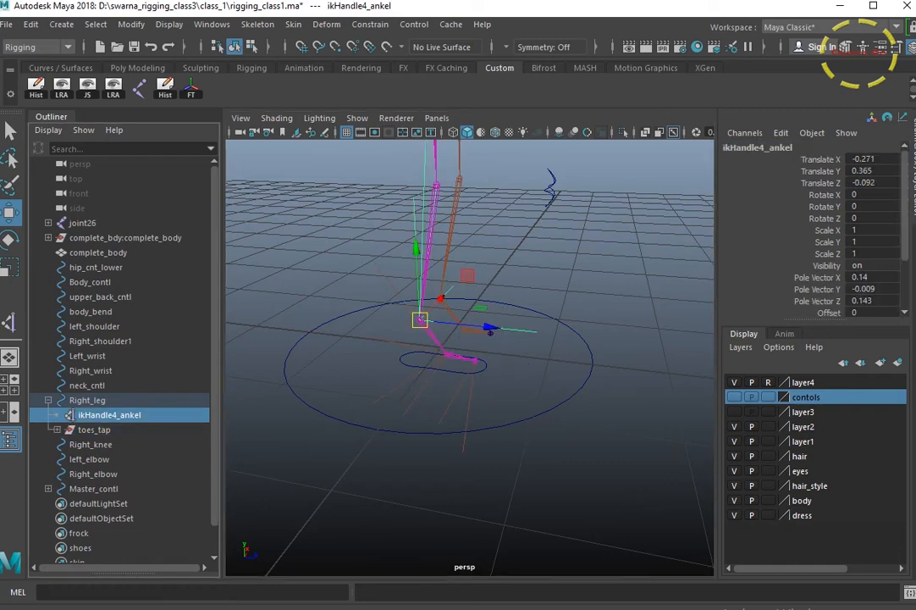
key("ctrl+g")
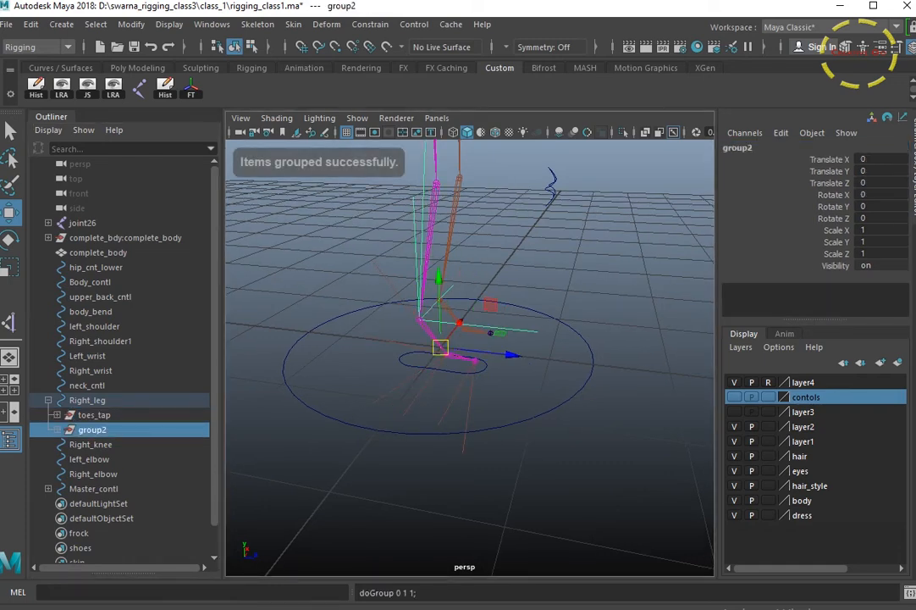
Snap the pivot of the new ankle handle group, group2, to the right foot's ball joint
key("f")
key("d")
scroll(505, 315, "up", 3)
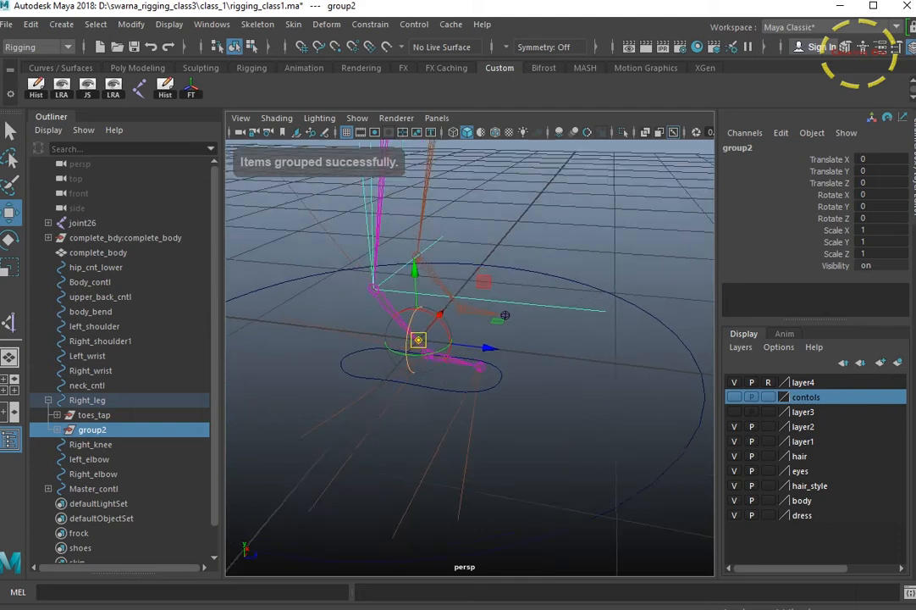
left_click_drag(505, 315, 504, 312, "alt")
key("d")
key("v")
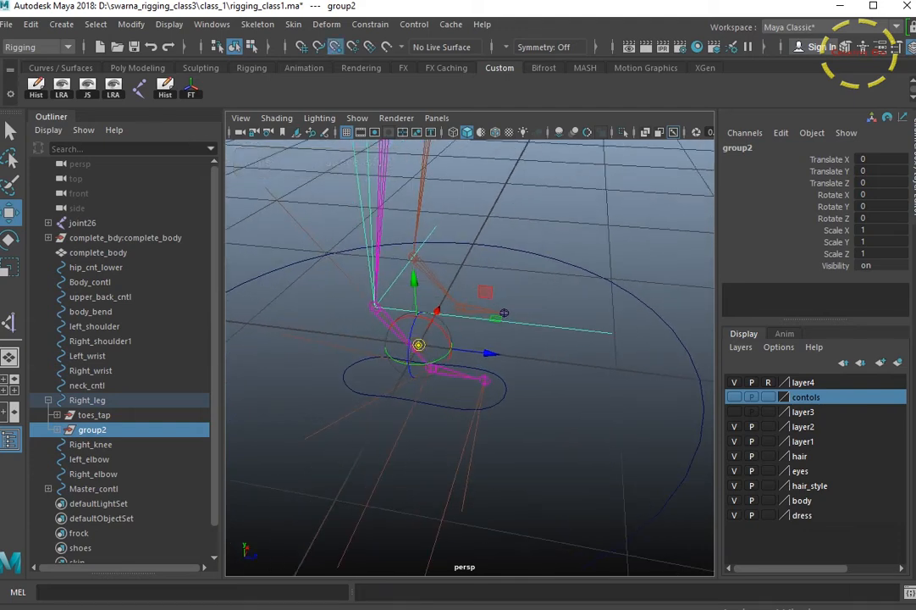
left_click_drag(419, 345, 440, 355)
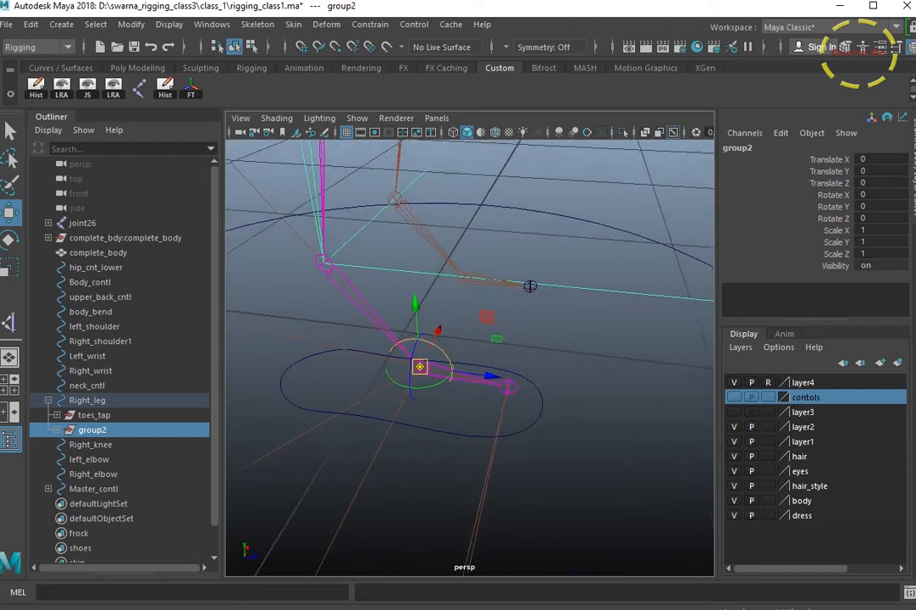
scroll(469, 357, "up", 1)
key("Insert")
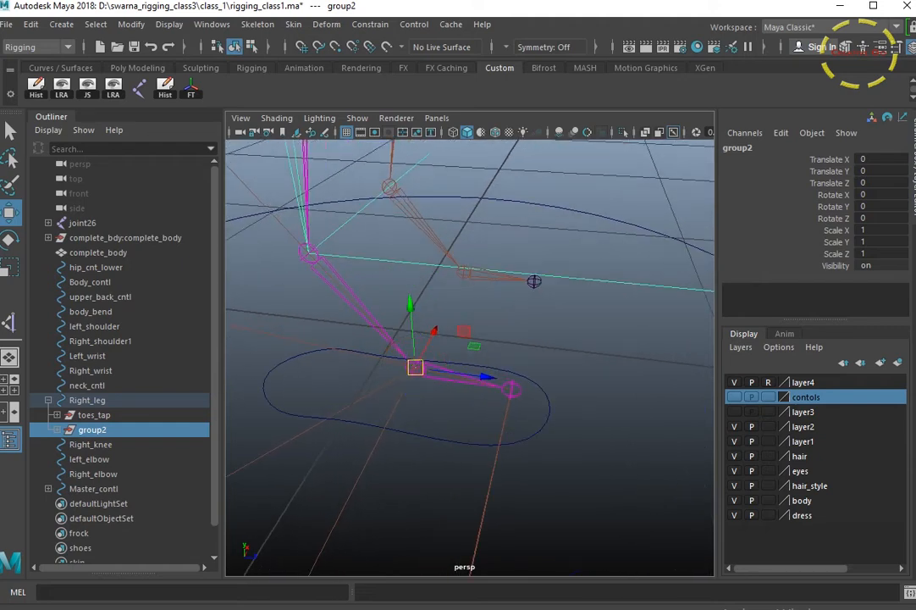
Rename the ankle handle group to R_heel
left_click(762, 158)
left_click(743, 147)
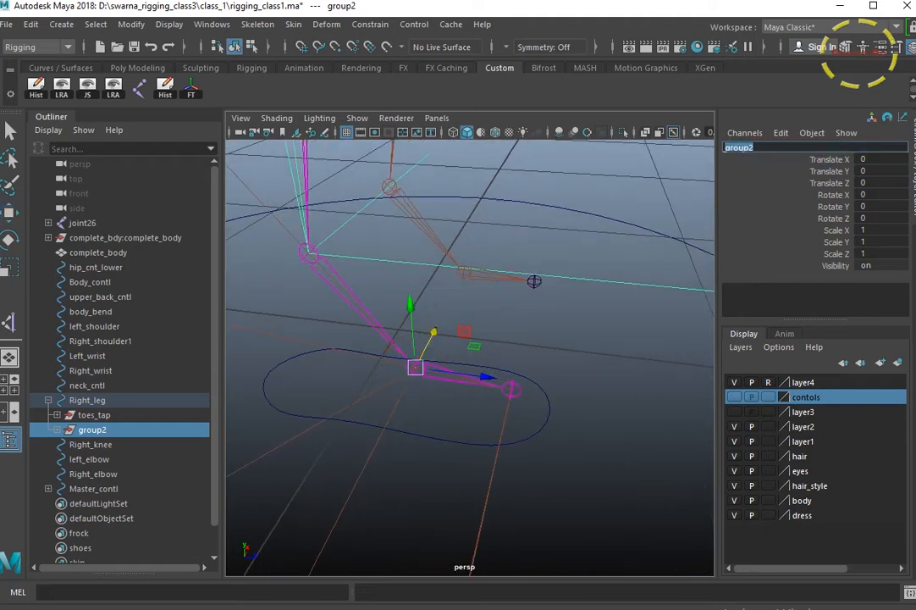
type("heel")
key("Return")
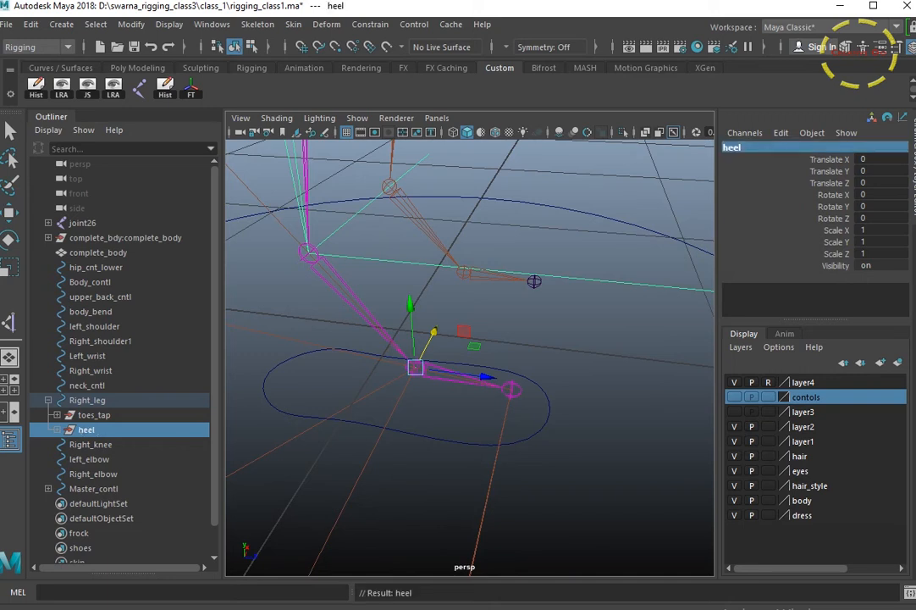
left_click(732, 148)
left_click(726, 148)
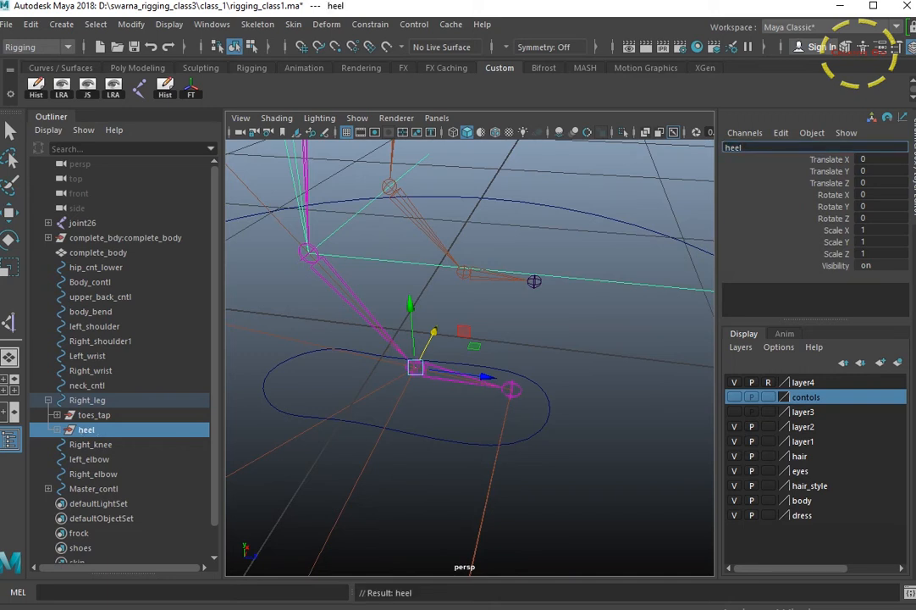
key("Delete")
key("Delete")
key("Delete")
key("Delete")
type("R heel")
key("Return")
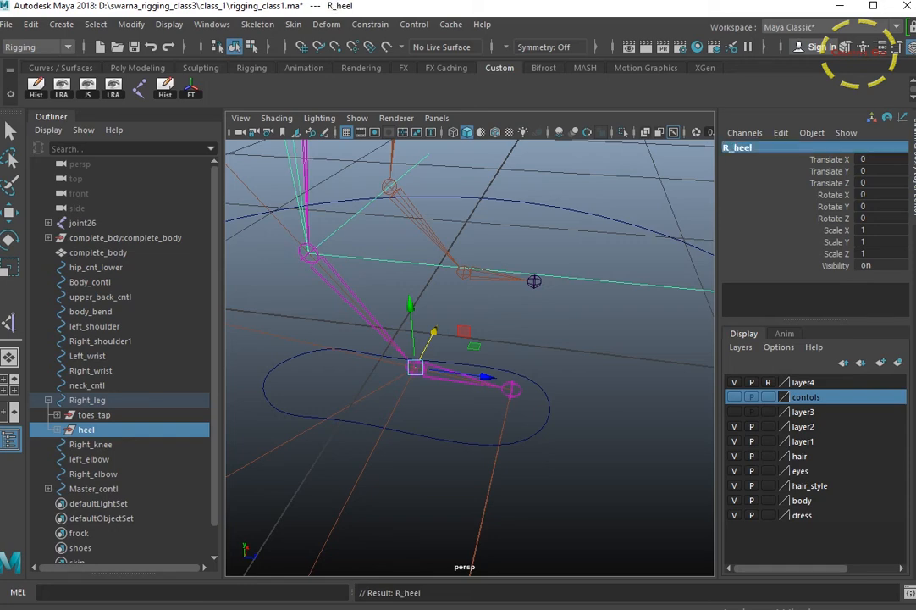
Group toes_tap and R_heel together inside the Right_leg hierarchy
scroll(470, 357, "down", 5)
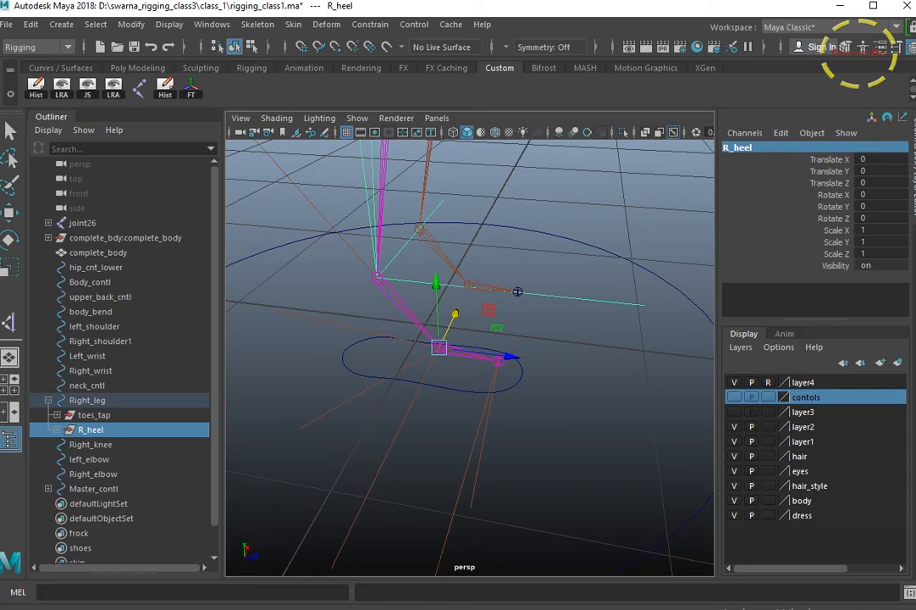
scroll(470, 356, "up", 3)
middle_click_drag(470, 356, 508, 331, "alt")
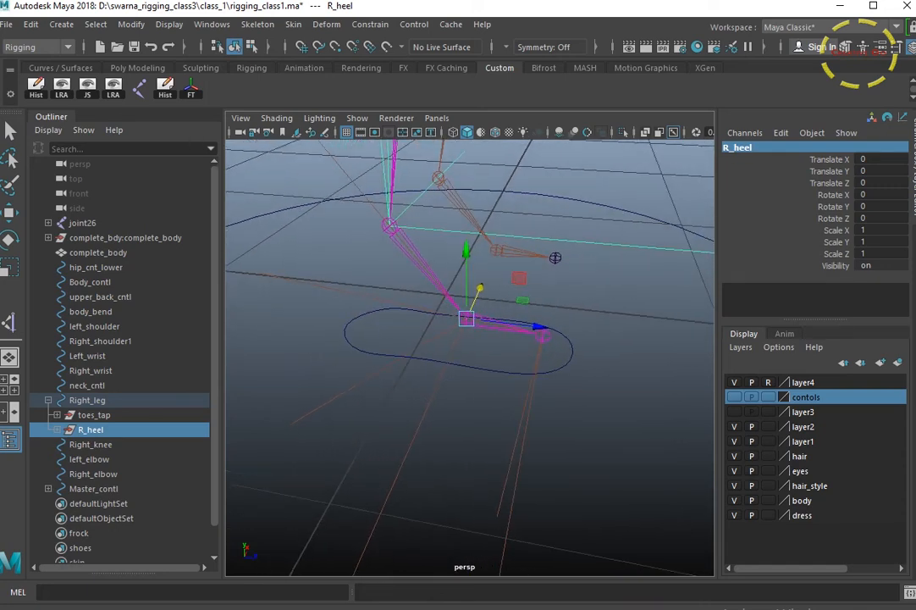
left_click(94, 415)
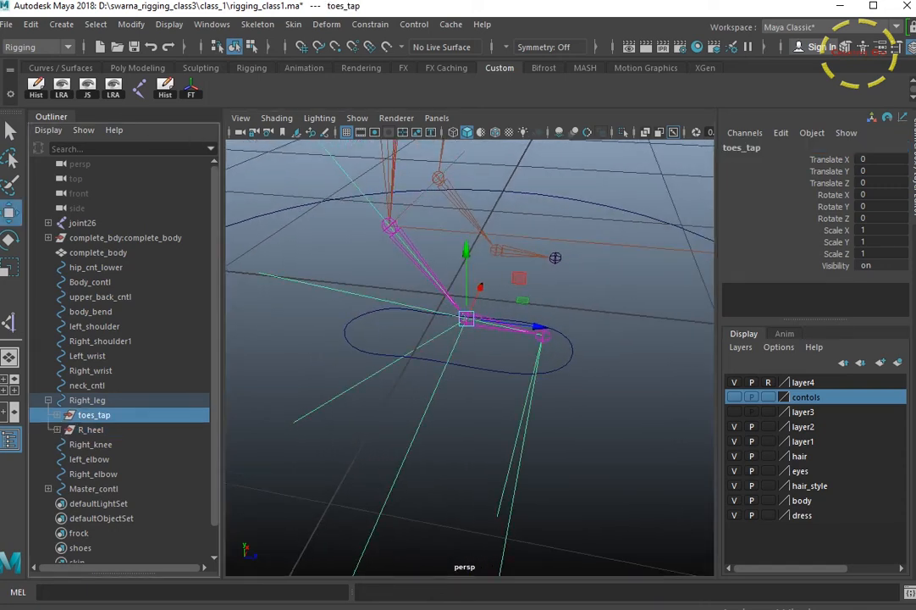
left_click(91, 429)
left_click(94, 415)
left_click(90, 429)
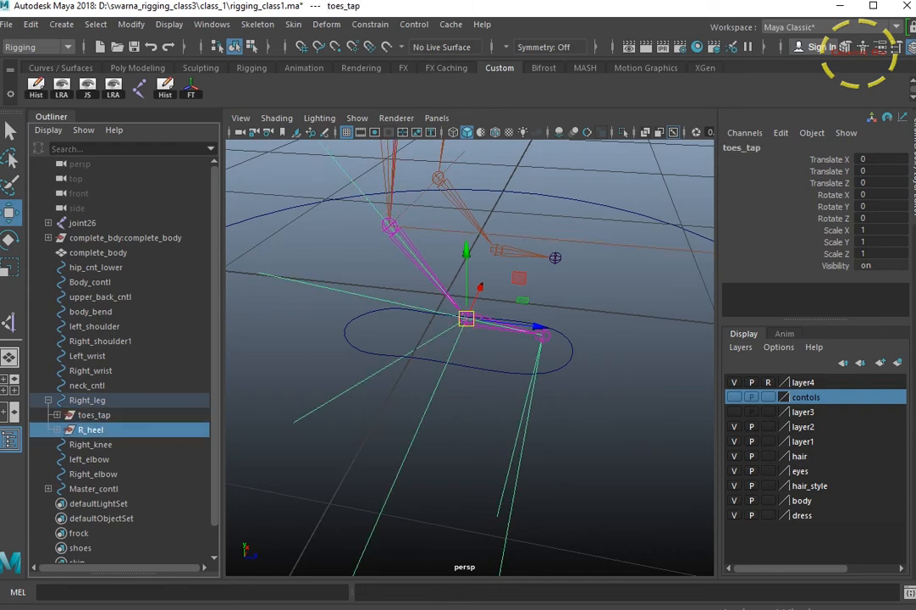
left_click(94, 415)
left_click(91, 429, "shift")
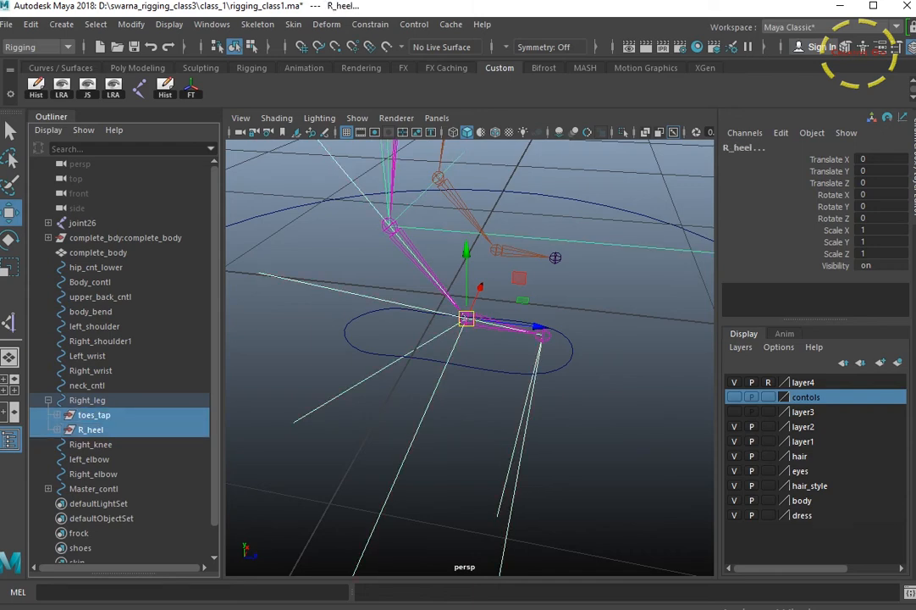
key("ctrl+g")
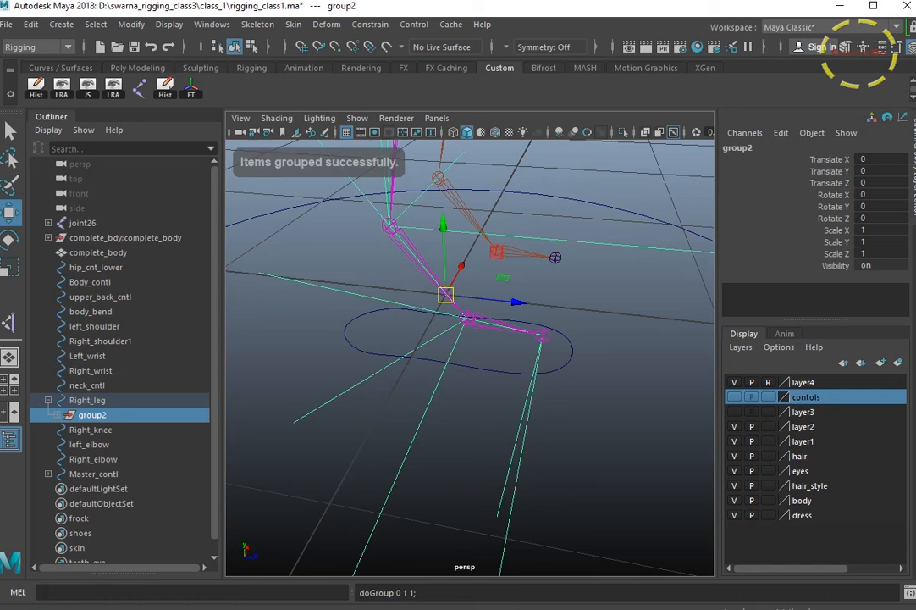
Snap the pivot of the group holding toes_tap and R_heel to the right ankle joint
middle_click_drag(457, 296, 466, 372, "alt")
mouse_move(466, 372)
left_mouse_down("alt")
mouse_move(461, 393)
mouse_move(474, 364)
mouse_move(464, 381)
mouse_move(466, 359)
mouse_move(478, 359)
left_mouse_up("alt")
key("d")
key("v")
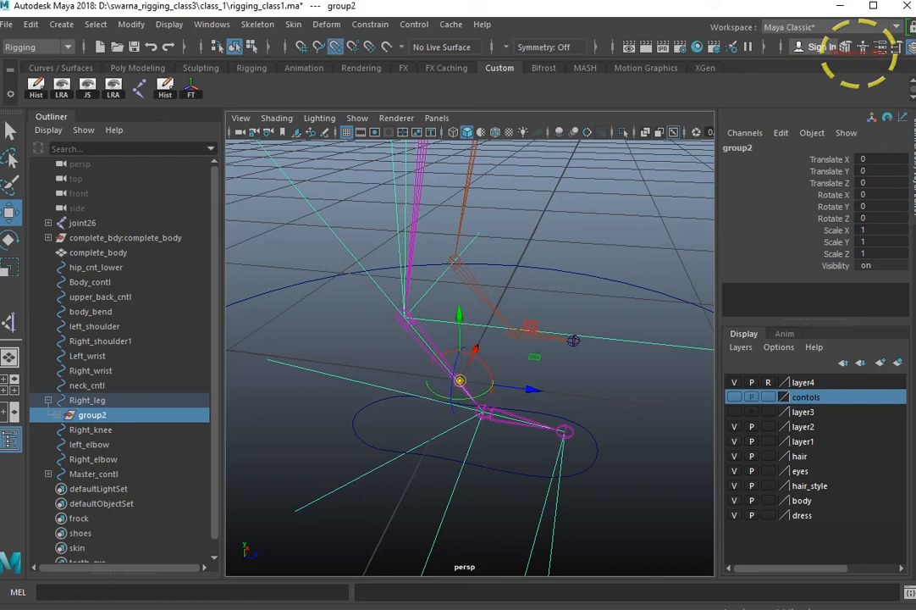
left_click_drag(459, 380, 404, 316)
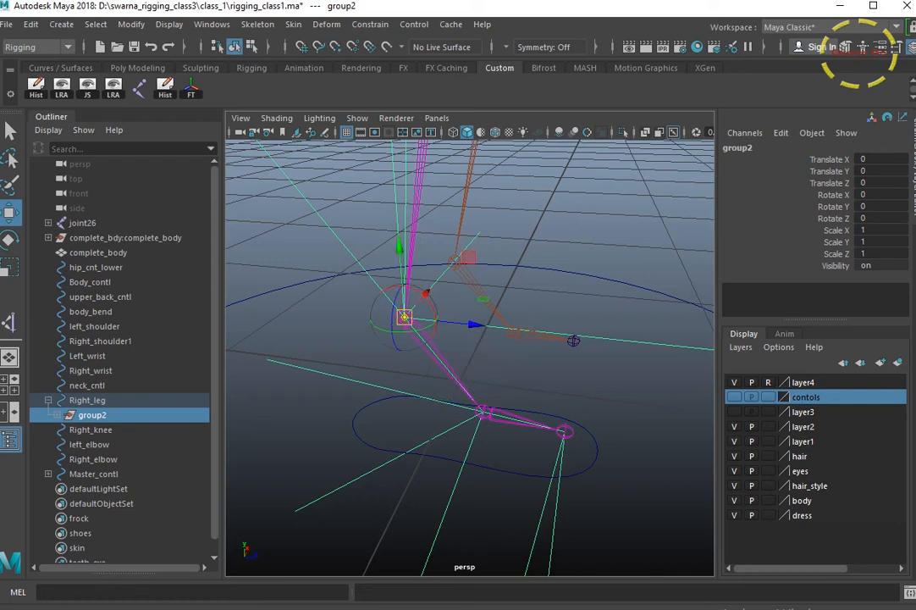
scroll(469, 357, "down", 5)
left_click_drag(508, 355, 427, 360, "alt")
scroll(469, 357, "up", 3)
left_click_drag(311, 265, 298, 263, "alt")
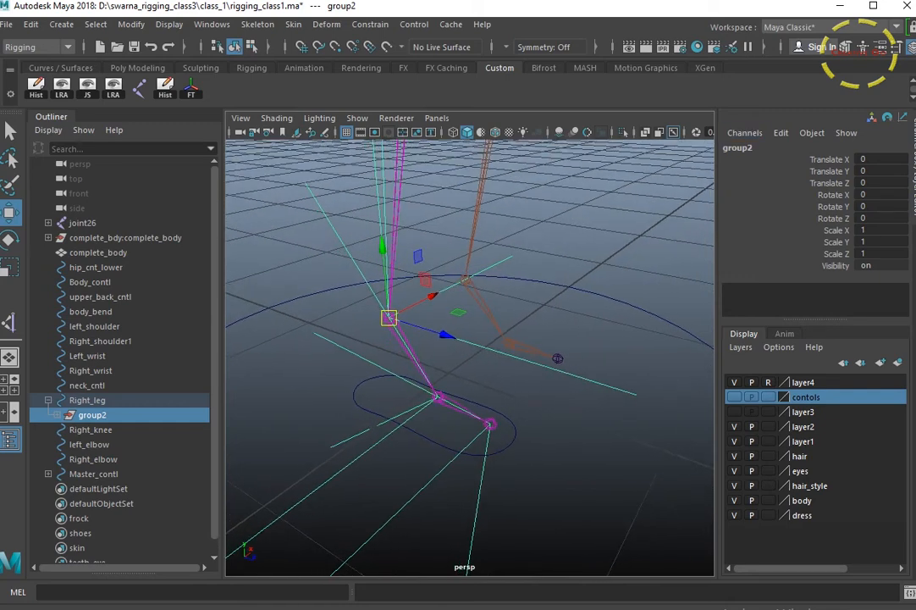
Rename the group holding toes_tap and R_heel to Right_ankel
left_click(737, 148)
type("anke")
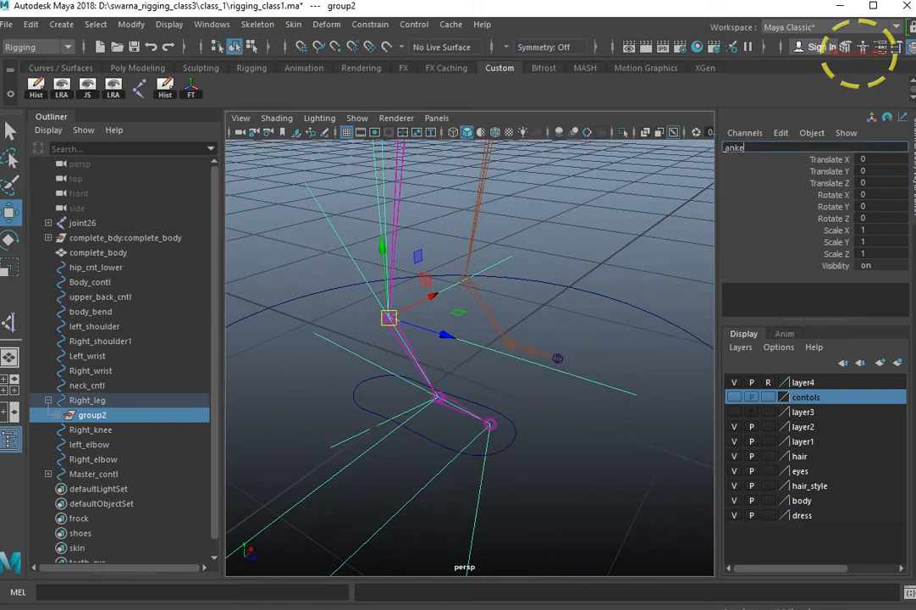
type("l")
key("Home")
type("Right_anke")
key("Delete")
key("Delete")
key("Delete")
key("Delete")
key("Return")
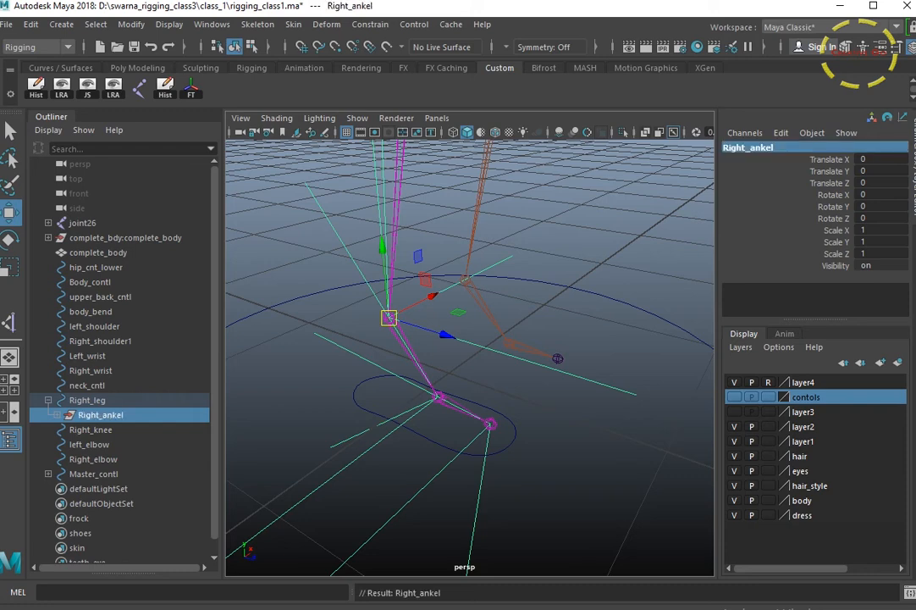
Show the polygon meshes in the viewport again
scroll(470, 357, "down", 5)
left_click_drag(470, 339, 479, 364, "alt")
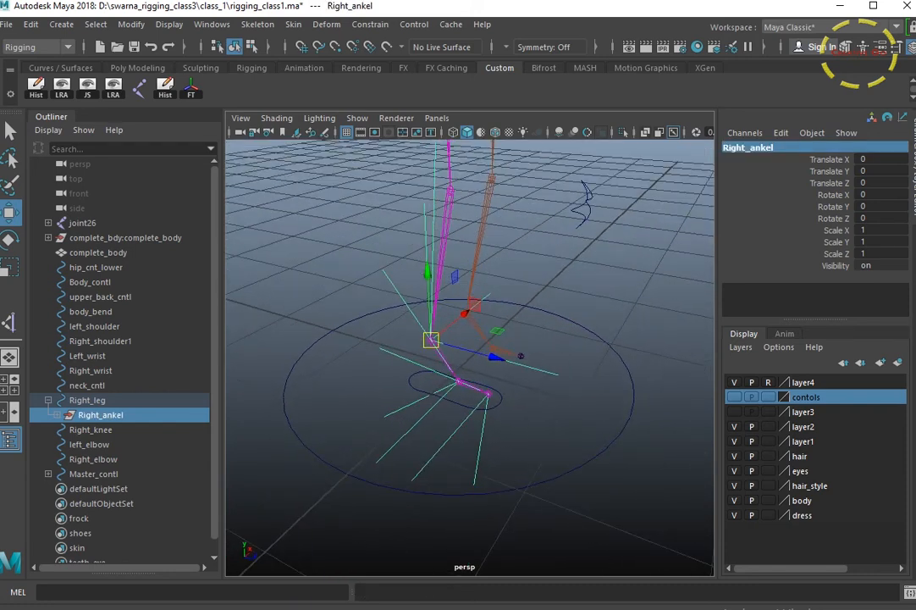
left_click(358, 118)
left_click(381, 155)
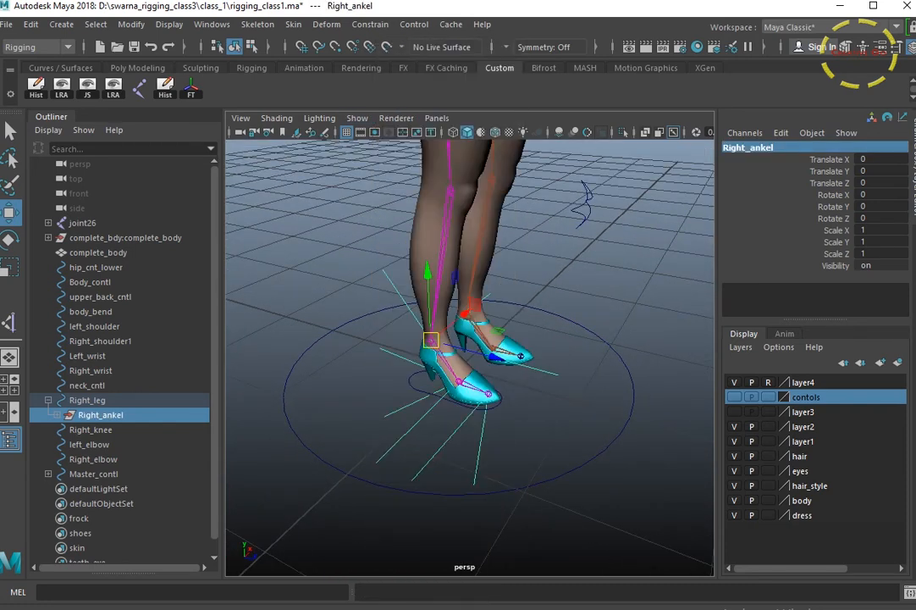
Test the Right_leg control by moving it upward about 0.52 units, and undo the move
left_click(559, 423)
left_click(412, 381)
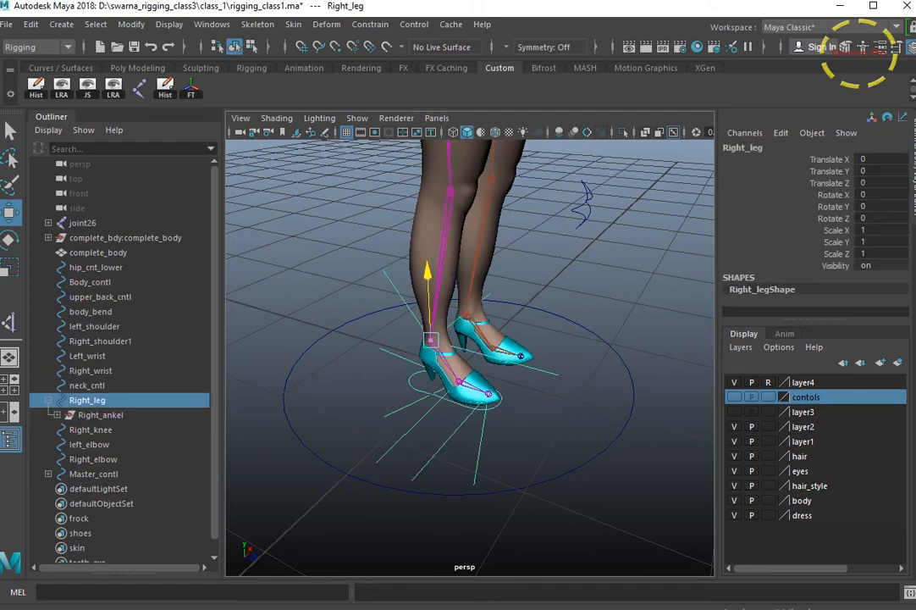
left_click_drag(429, 301, 426, 235)
key("ctrl+z")
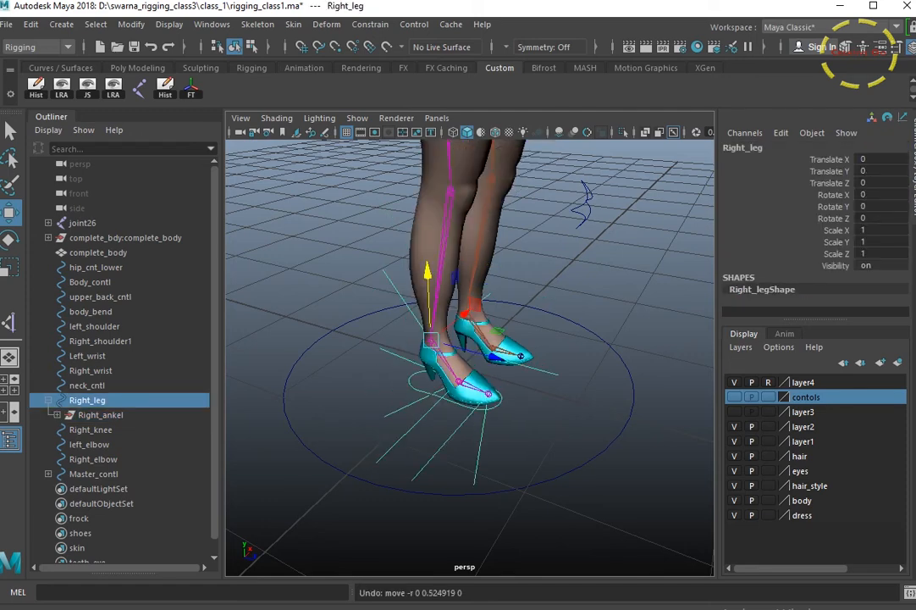
Test the Right_ankel group by rotating it about 38° around X, and undo the rotation
left_click(99, 415)
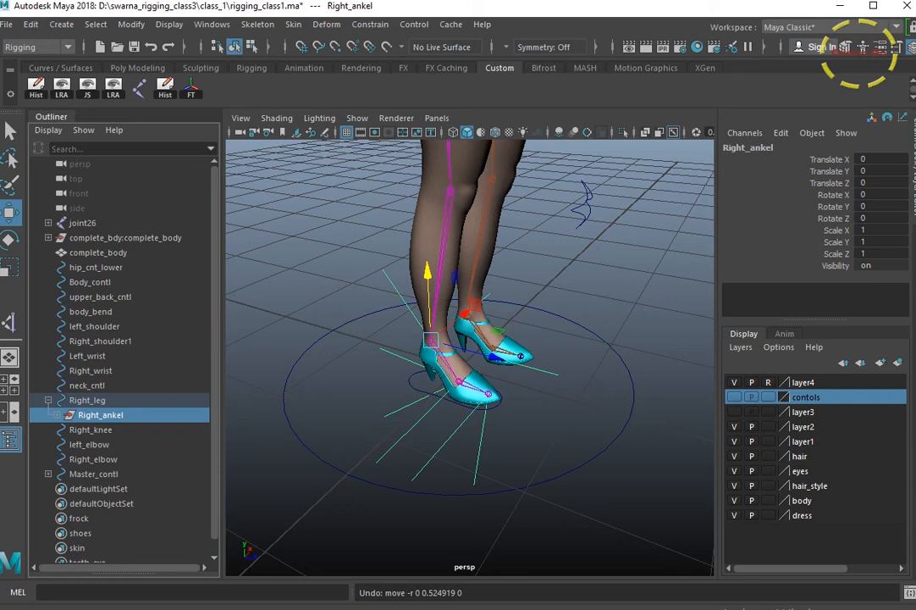
key("e")
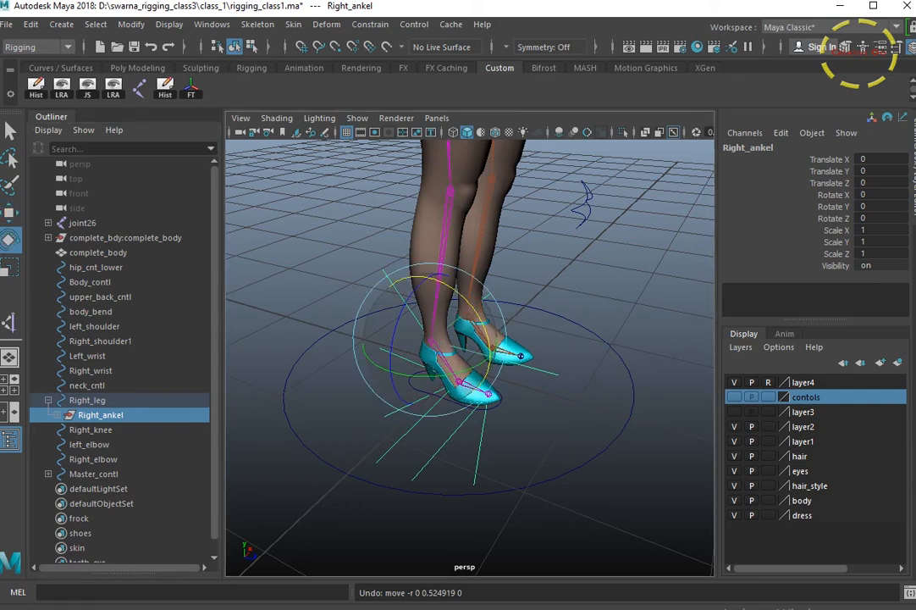
left_click_drag(383, 294, 420, 276)
key("ctrl+z")
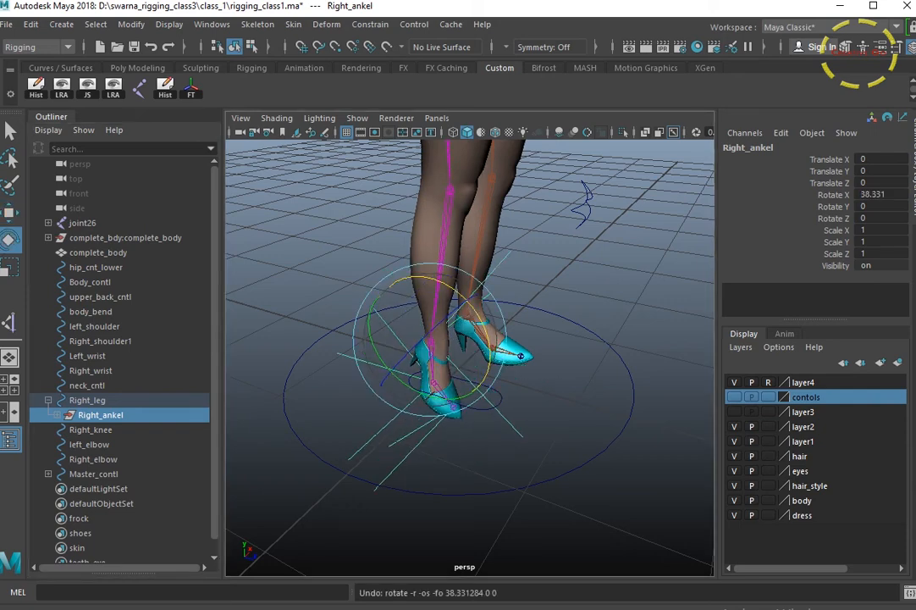
left_click(91, 430)
left_click(89, 443)
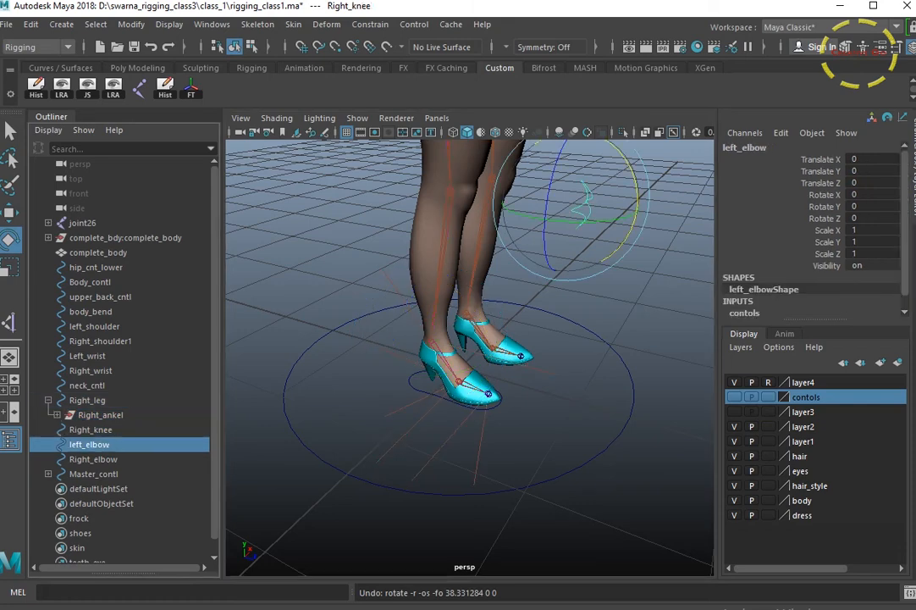
Expand the Right_ankel group, test toes_tap by rotating it about 40° around X, and undo the rotation
left_click(56, 414)
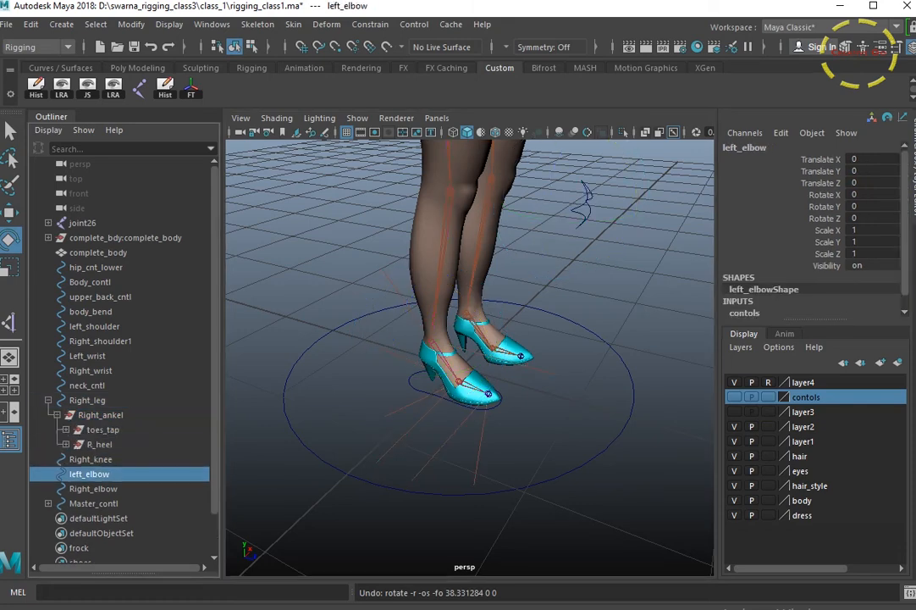
left_click(102, 430)
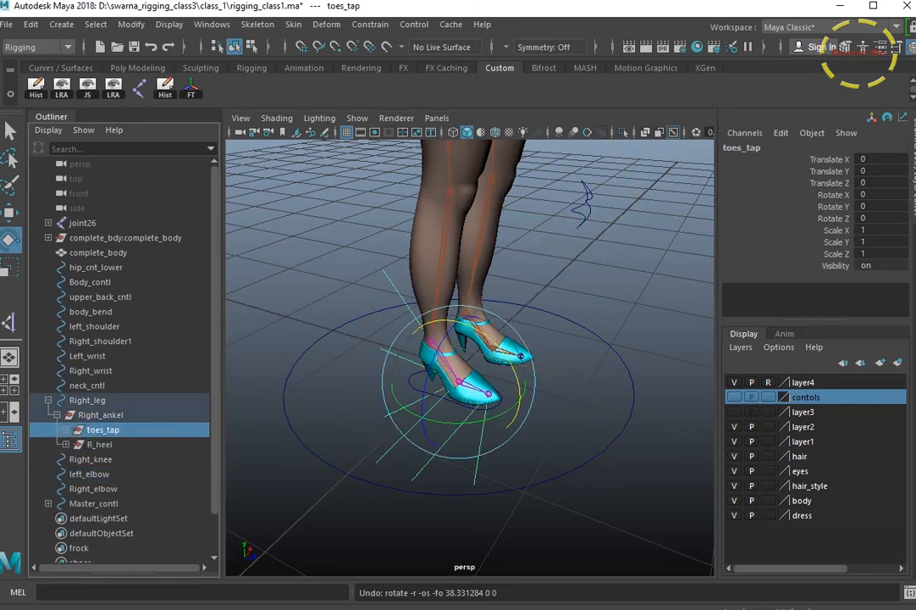
left_click_drag(512, 367, 447, 320)
key("ctrl+z")
key("ctrl+z")
key("ctrl+z")
key("ctrl+z")
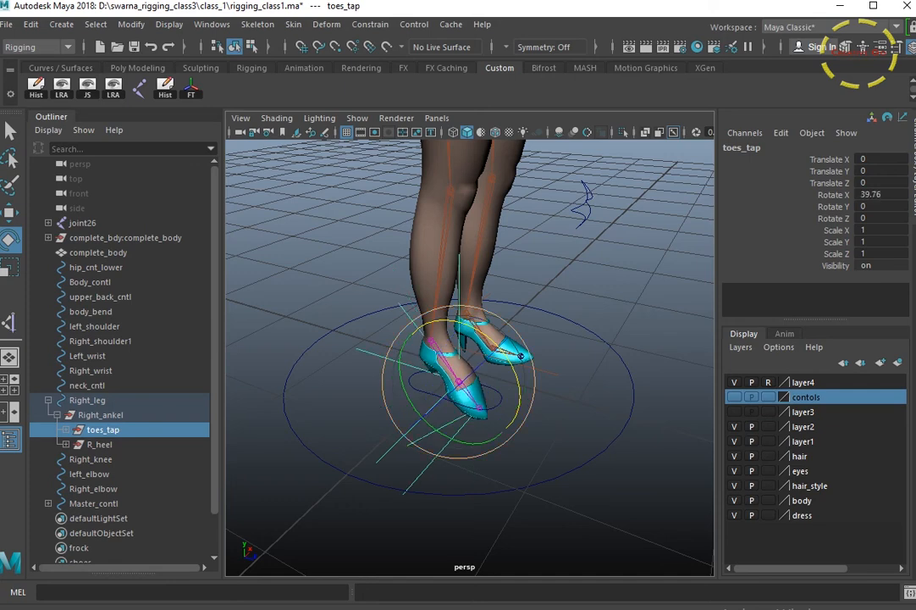
Test the R_heel group by rotating it about 45° around X, and undo the rotation
left_click(100, 444)
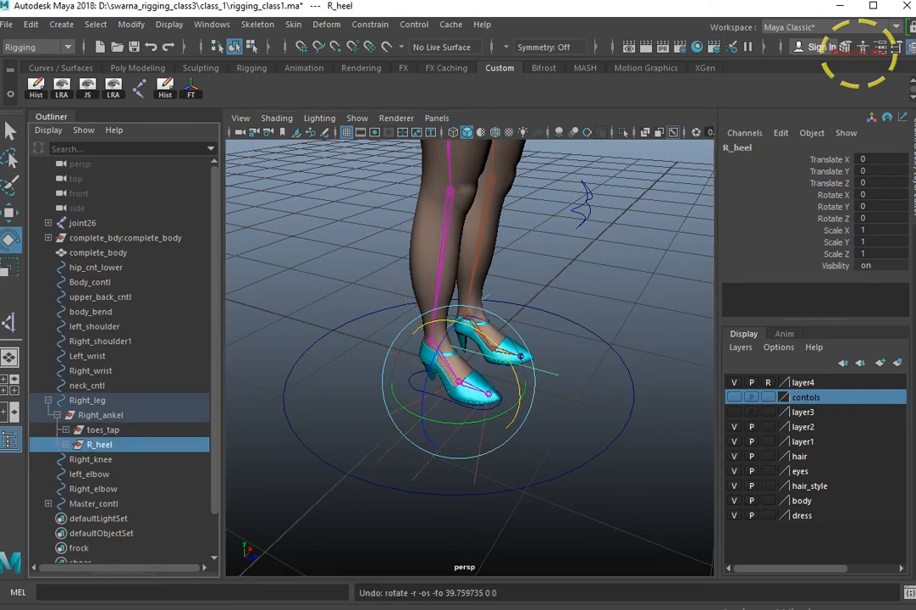
left_click_drag(511, 363, 441, 391)
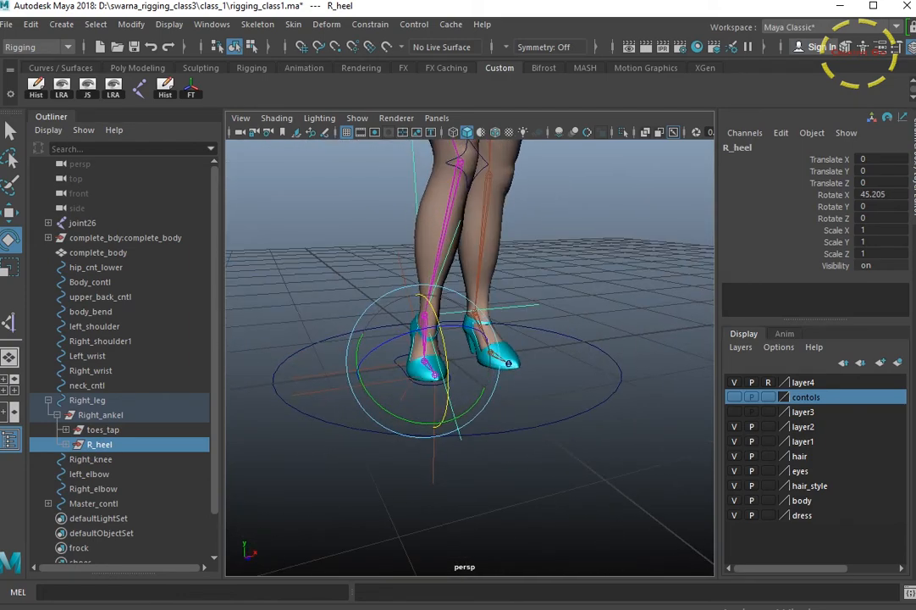
key("ctrl+z")
scroll(440, 391, "down", 3)
middle_click_drag(440, 391, 441, 474, "alt")
left_click_drag(441, 457, 506, 456, "alt")
scroll(470, 358, "up", 2)
middle_click_drag(470, 358, 488, 332, "alt")
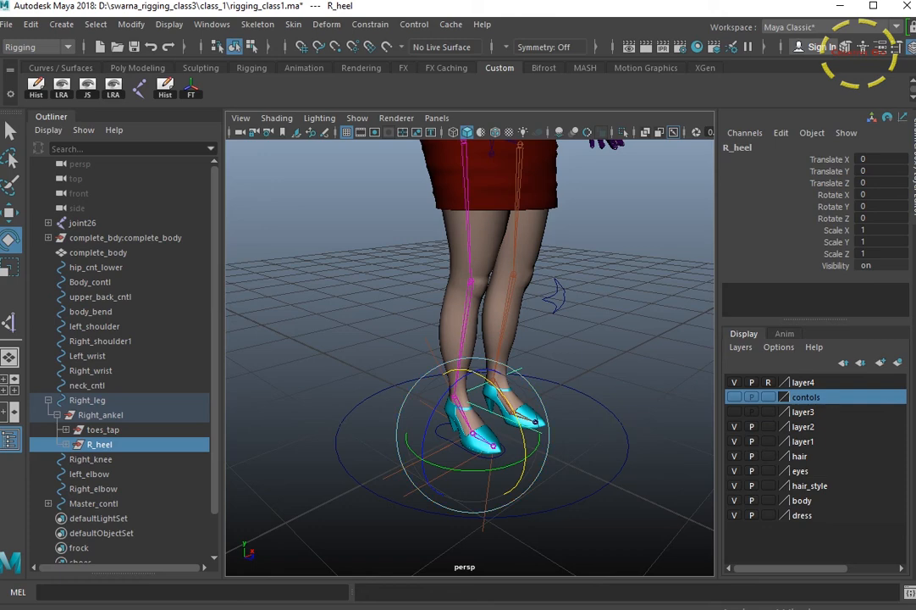
scroll(504, 469, "up", 3)
middle_click_drag(505, 469, 507, 433, "alt")
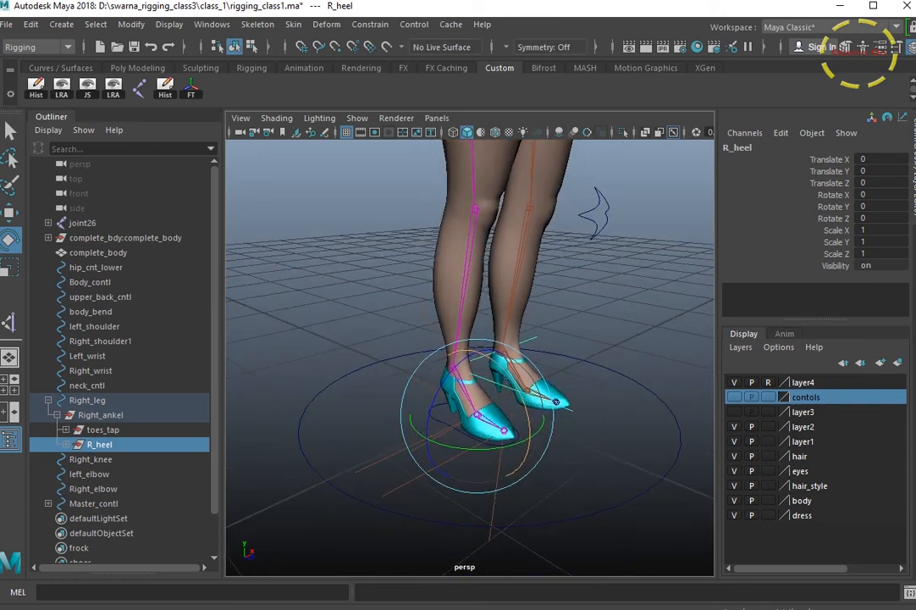
left_click_drag(507, 433, 516, 454, "alt")
left_click(598, 364)
scroll(598, 364, "down", 3)
mouse_move(598, 364)
left_mouse_down("alt")
mouse_move(586, 371)
mouse_move(618, 364)
mouse_move(594, 381)
left_mouse_up("alt")
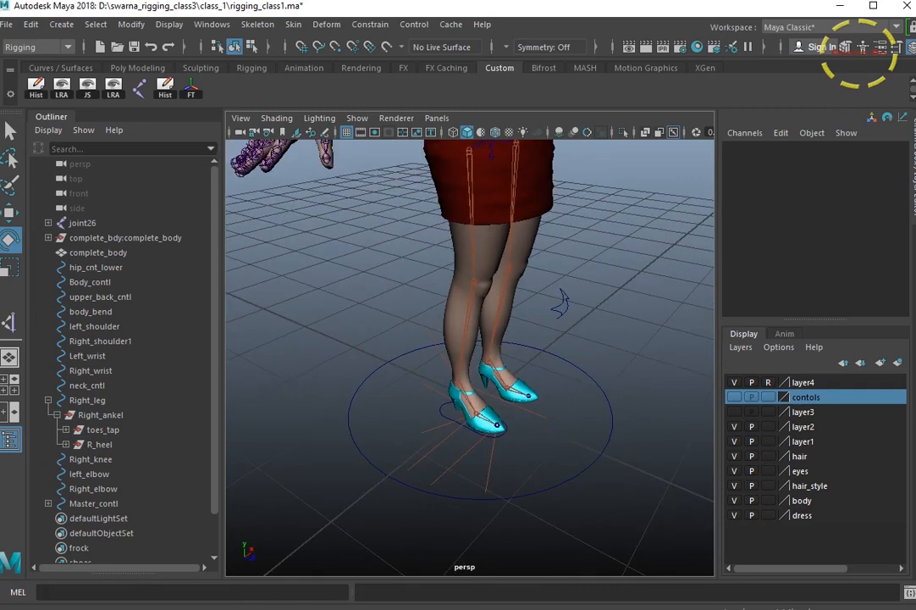
Apply a Pole Vector constraint from the Right_knee control to the right leg's ikHandle4_ankel handle
left_click_drag(550, 279, 580, 332)
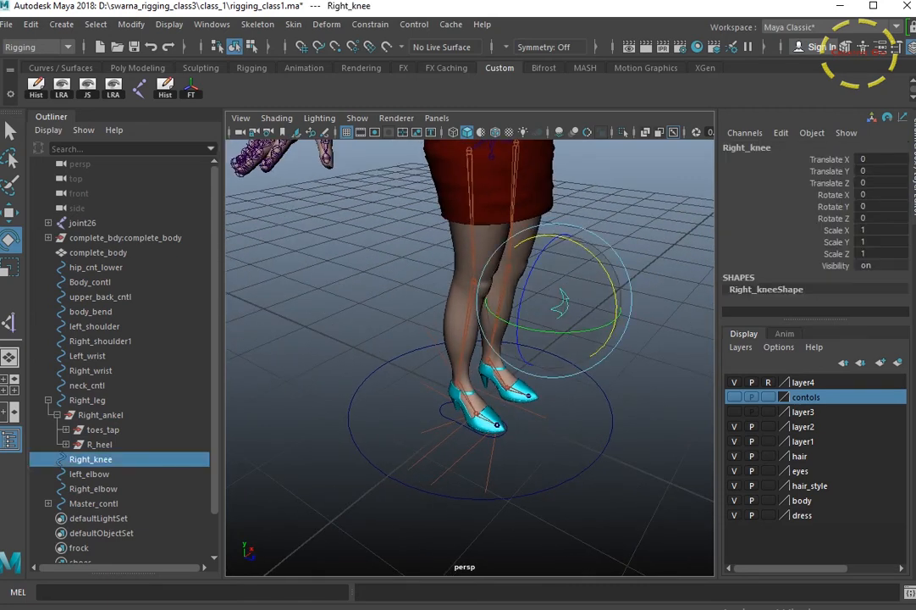
left_click_drag(432, 325, 379, 330, "shift")
scroll(470, 357, "up", 6)
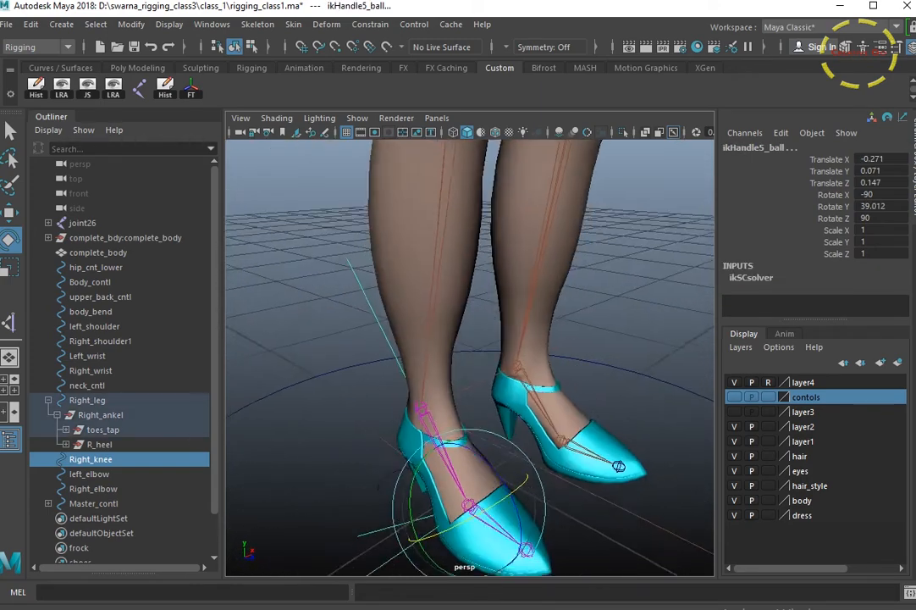
left_click_drag(462, 368, 354, 410, "alt")
left_click_drag(407, 407, 517, 366, "alt")
scroll(413, 386, "down", 5)
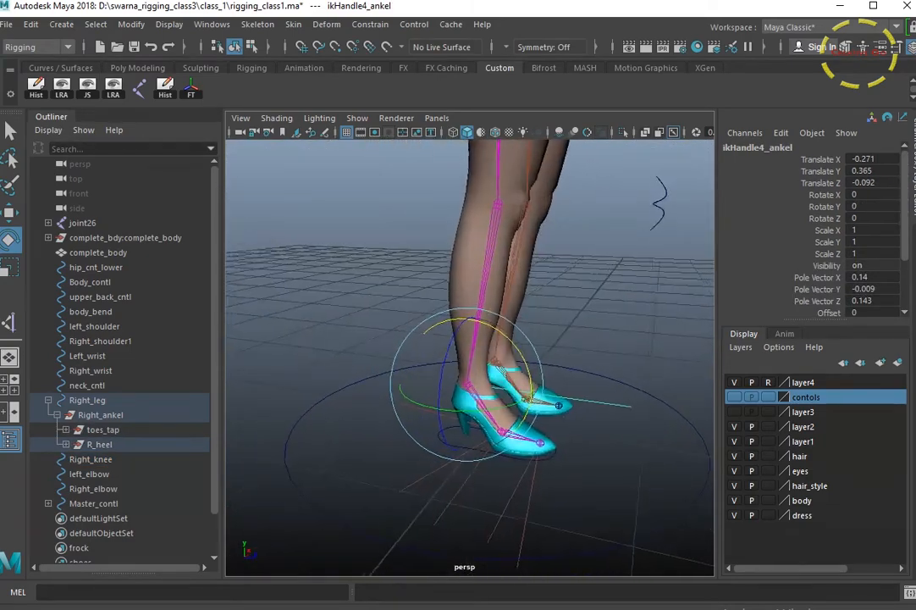
left_click_drag(659, 201, 565, 221, "alt")
left_click(580, 216)
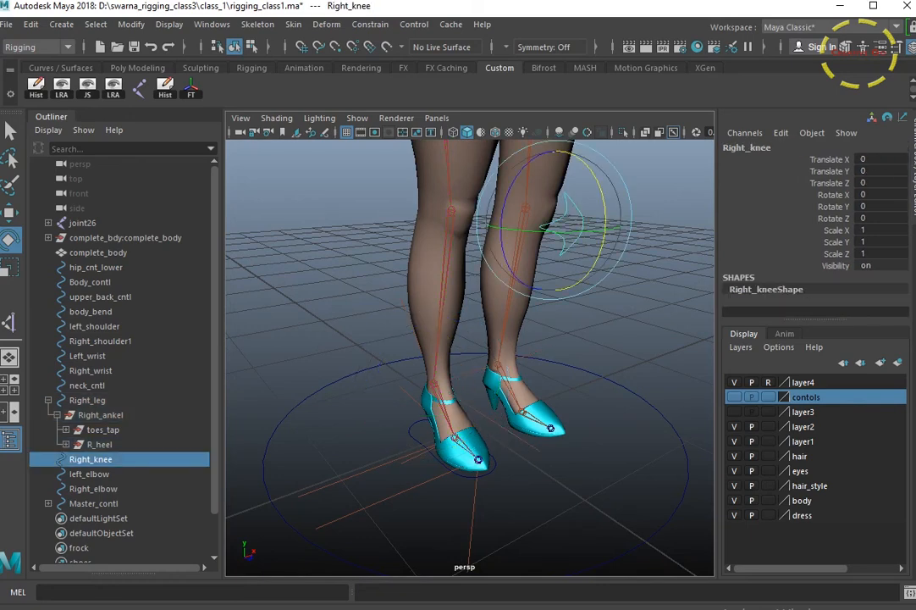
left_click(461, 370, "shift")
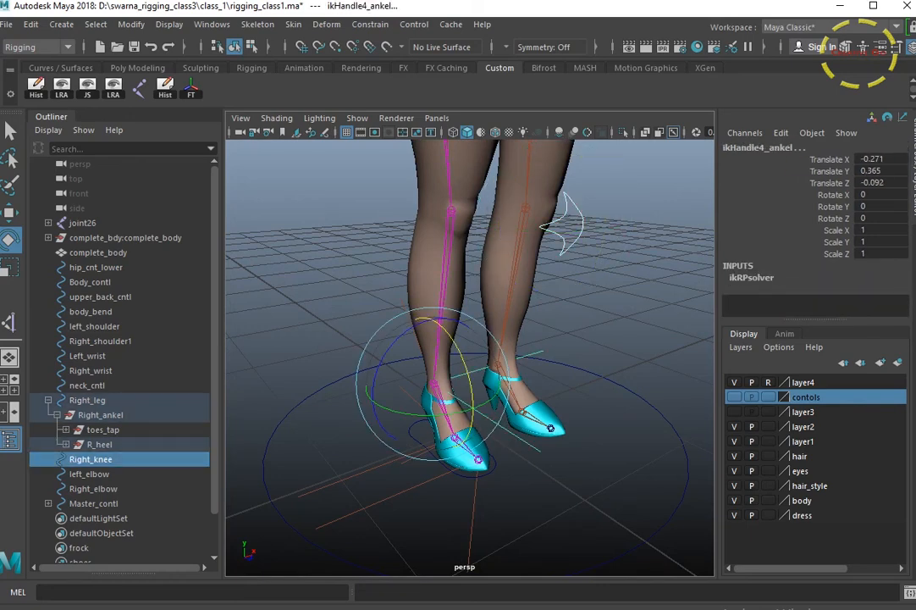
left_click(370, 24)
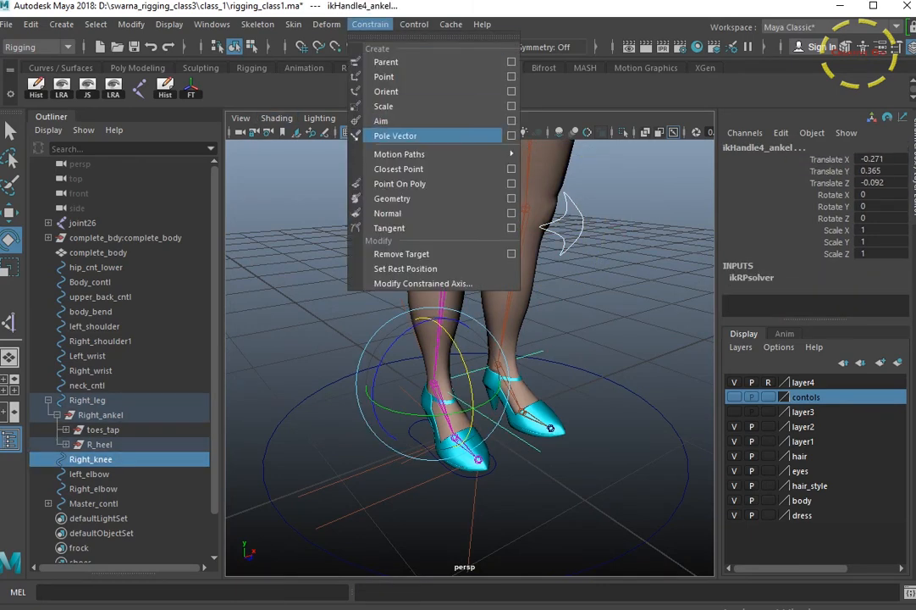
left_click(396, 135)
scroll(469, 339, "down", 3)
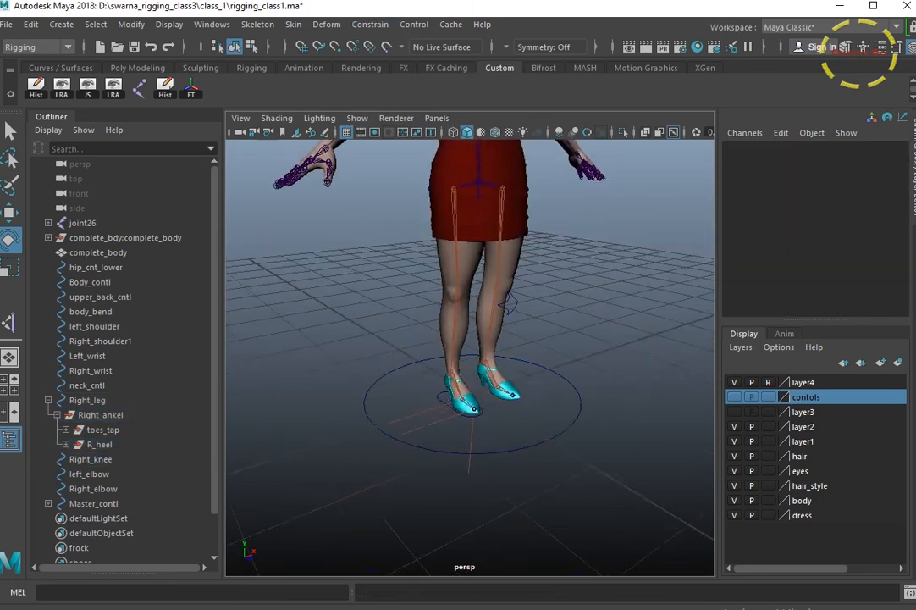
Hide the Outliner to enlarge the perspective view, and frame the character's legs
left_click_drag(469, 338, 419, 338, "alt")
scroll(469, 355, "down", 3)
middle_click_drag(469, 305, 469, 404, "alt")
left_click_drag(469, 355, 528, 356, "alt")
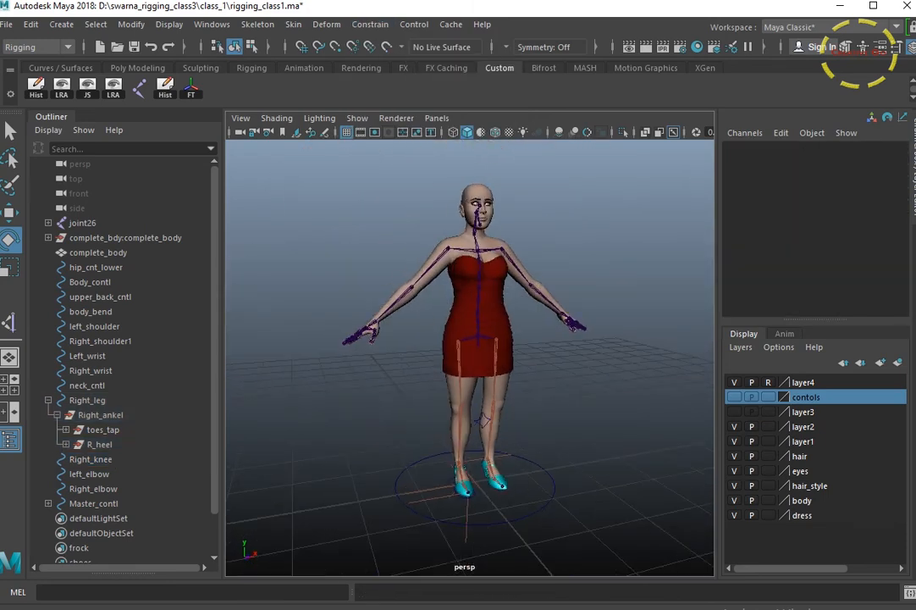
left_click(11, 439)
scroll(373, 355, "down", 5)
left_click_drag(364, 356, 305, 355, "alt")
scroll(371, 357, "up", 4)
scroll(372, 357, "down", 4)
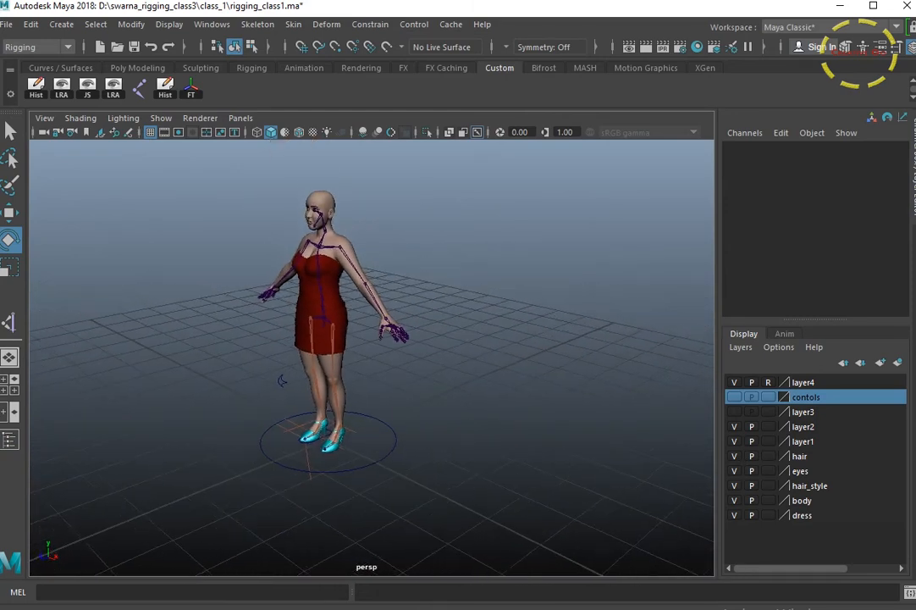
scroll(282, 380, "up", 6)
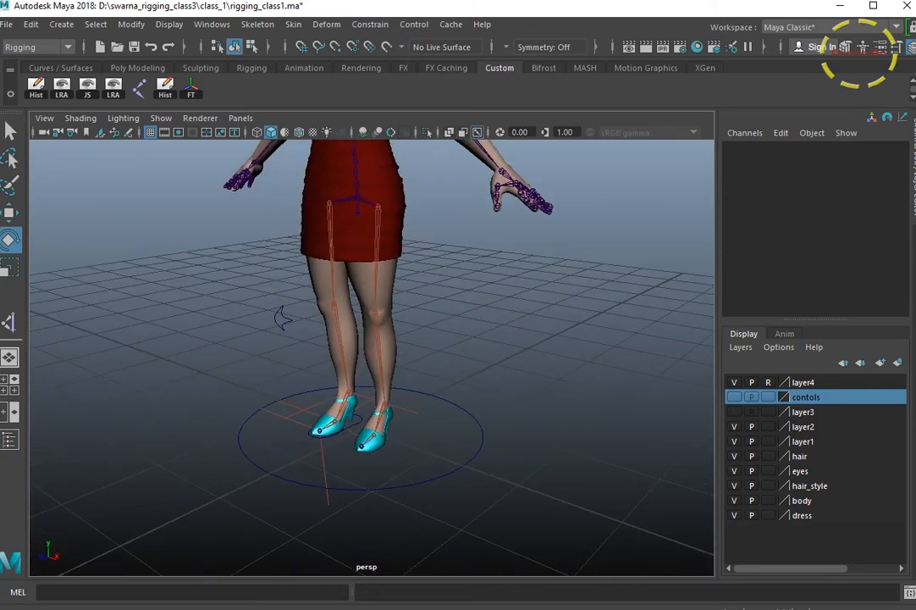
Hide IK handles in the viewport and raise the Right_leg control to a Translate Y of about 0.61
left_click(314, 436)
key("w")
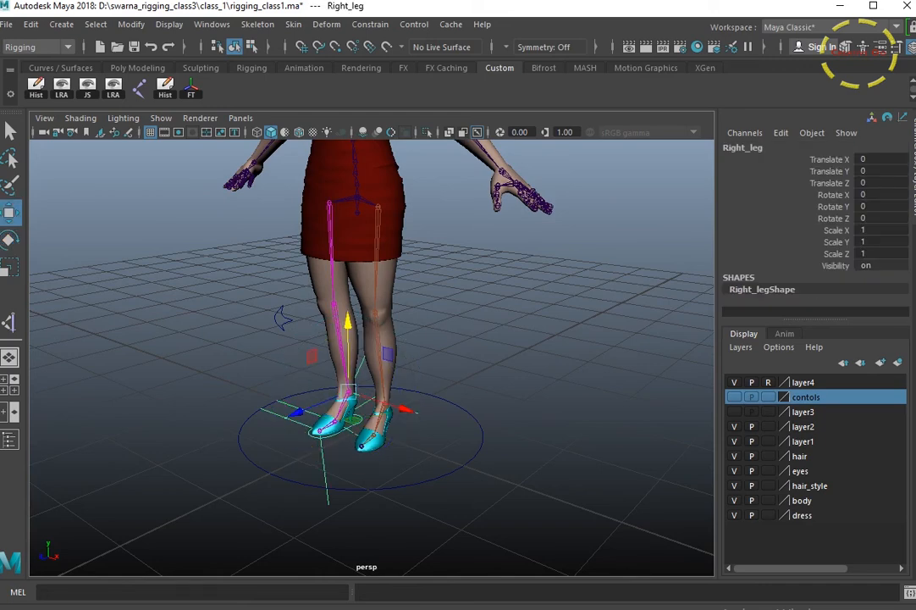
left_click(161, 118)
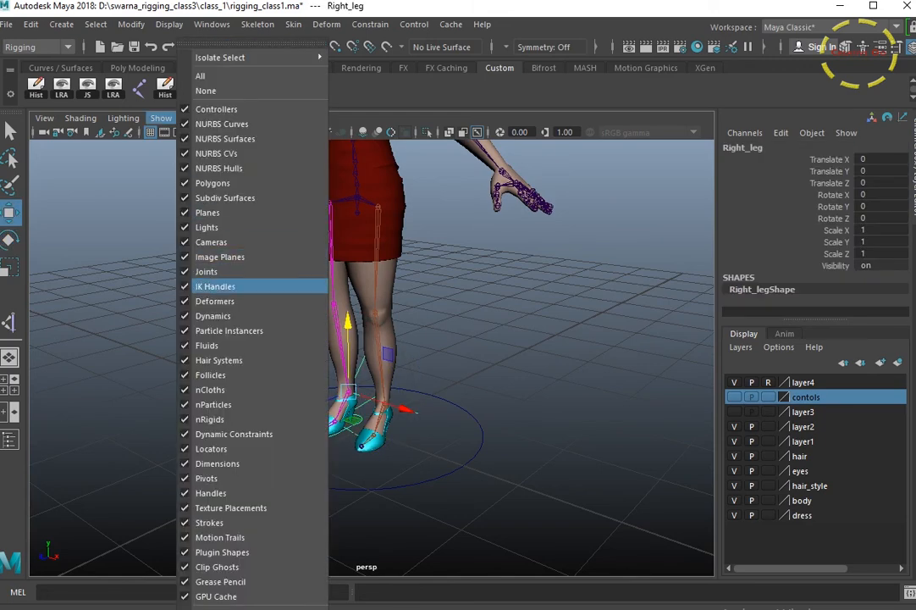
left_click(211, 286)
left_click_drag(347, 326, 347, 273)
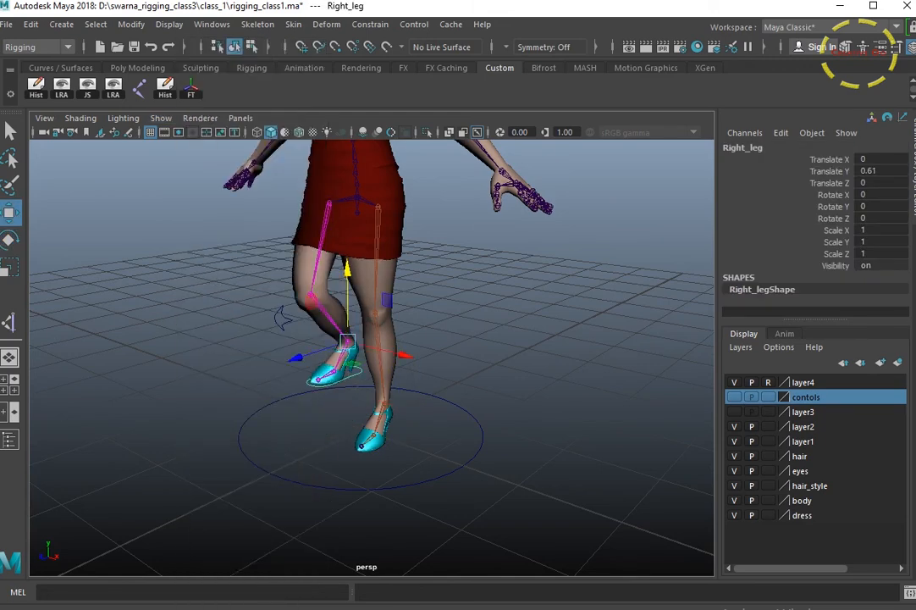
Move the Right_knee control outward from the leg, and lower the Right_leg control to a Translate Y of about 0.387
left_click(280, 318)
left_click_drag(286, 318, 232, 330)
left_click(359, 373)
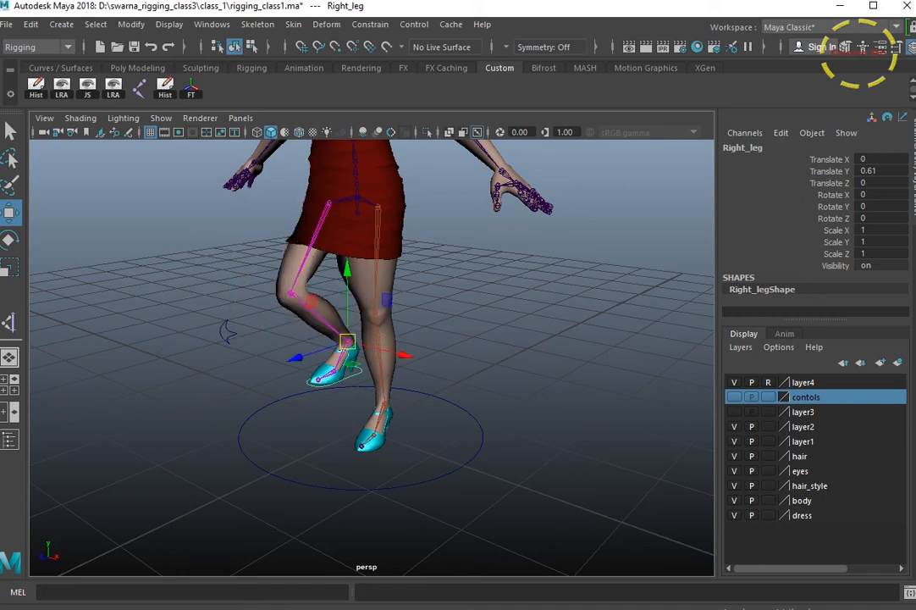
left_click_drag(359, 373, 317, 360, "alt")
left_click_drag(352, 269, 351, 291)
scroll(351, 291, "up", 2)
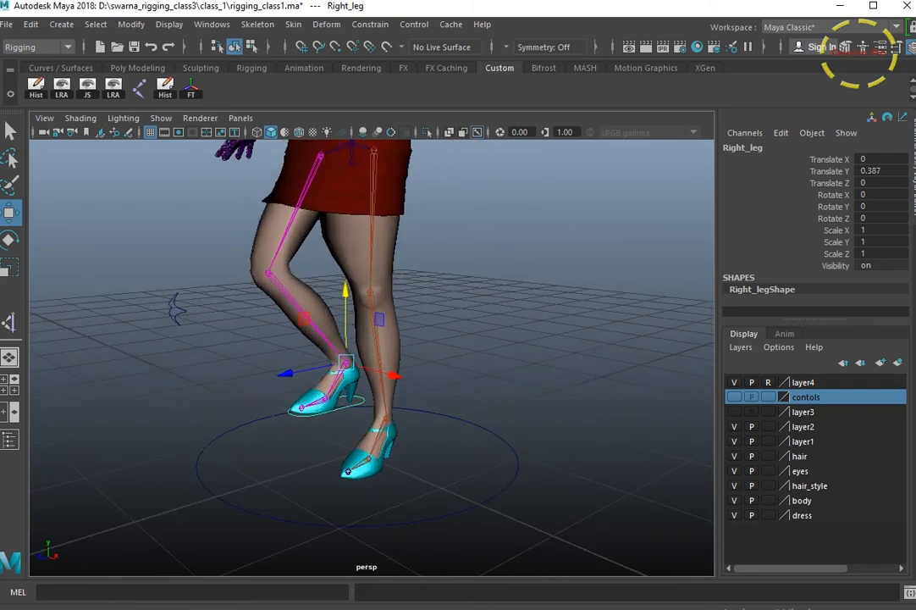
Make the contols display layer visible and select the left_leg control
left_click(734, 397)
scroll(415, 491, "up", 2)
middle_click_drag(415, 491, 416, 466, "alt")
left_click(418, 467)
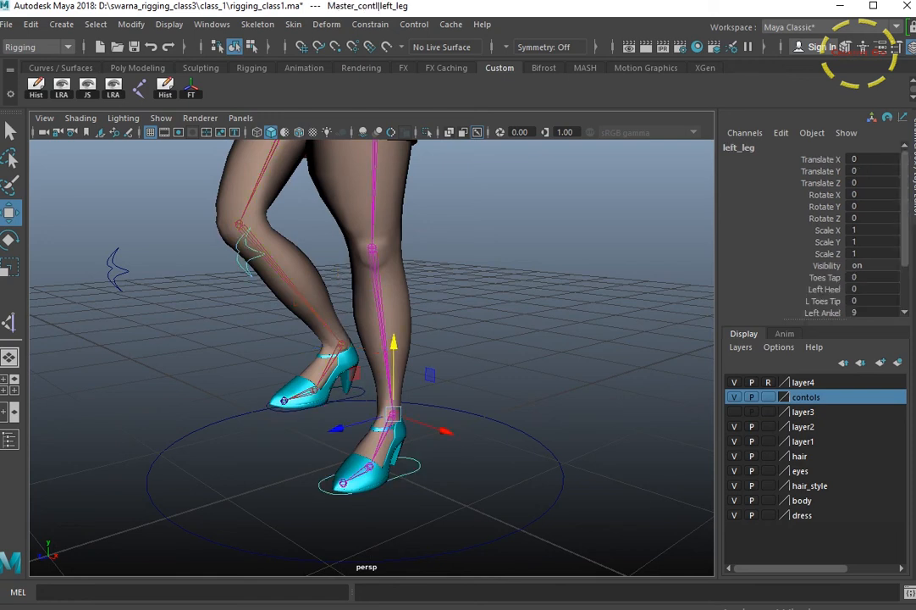
Set the left_leg control's Left Ankel attribute to 0
left_click(823, 312)
left_click(866, 312)
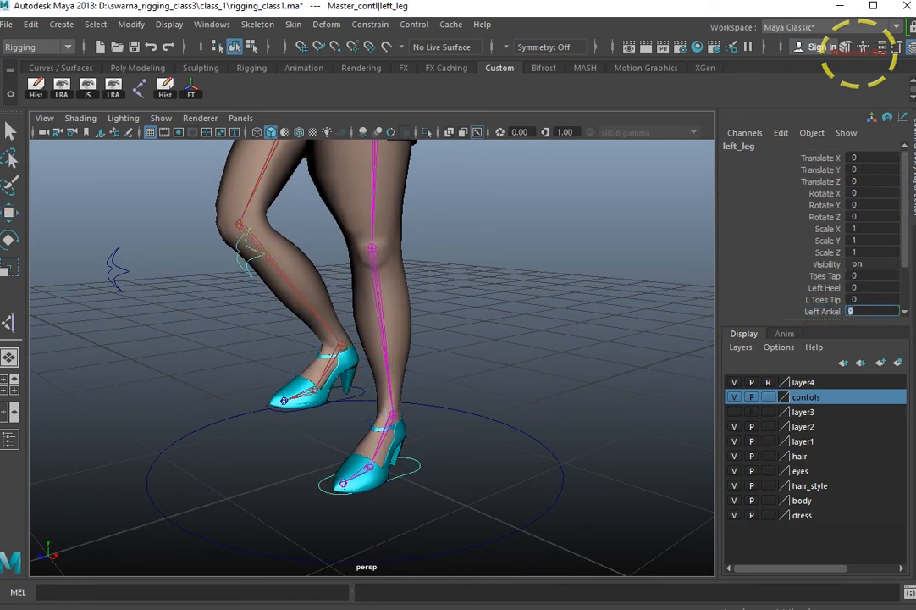
type("0")
key("Return")
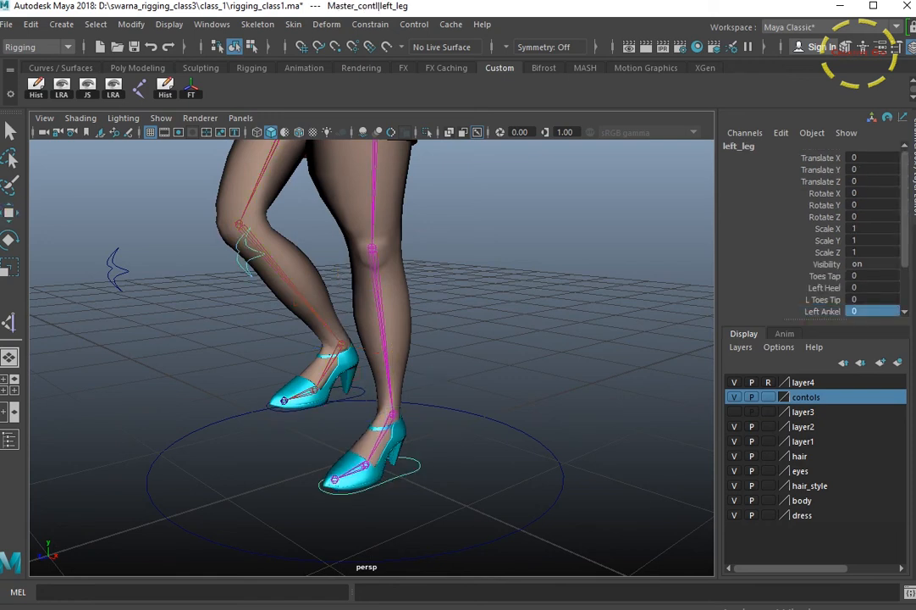
Test the left_leg control by moving it about 0.48 up and 0.61 along X, and set its Left Ankel to 27
left_click(823, 276)
key("w")
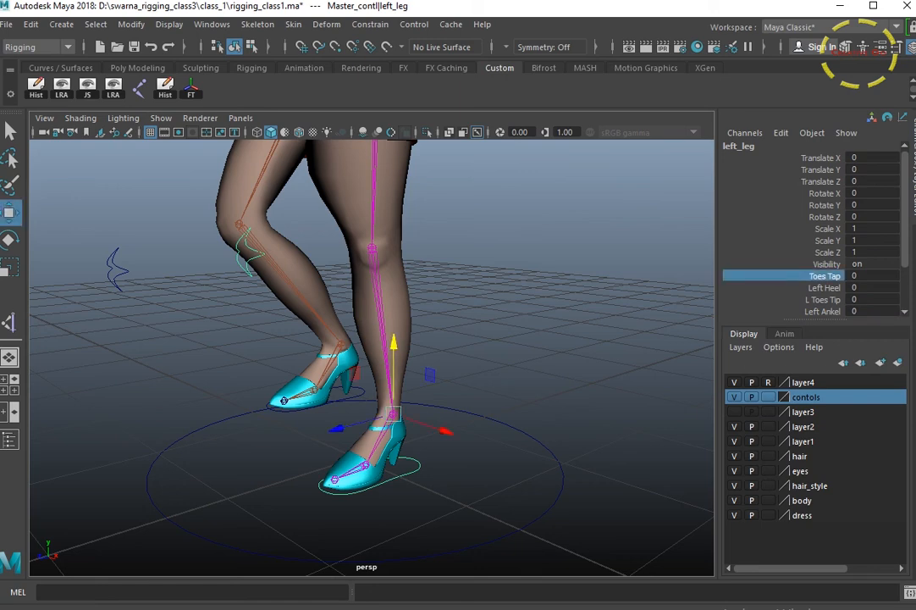
left_click_drag(394, 342, 462, 287)
scroll(398, 297, "down", 2)
left_click_drag(454, 352, 529, 360)
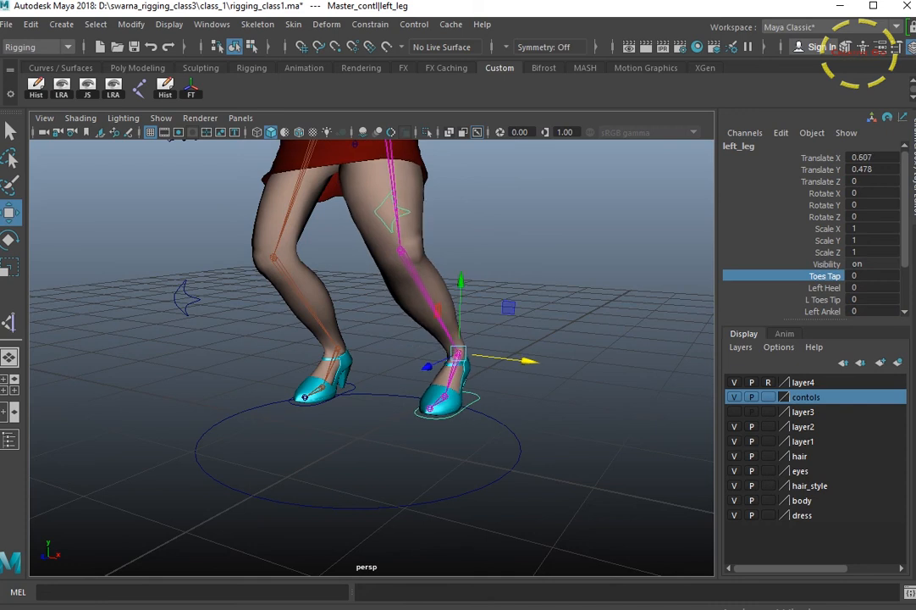
left_click(821, 310)
middle_click_drag(369, 325, 426, 326)
left_click_drag(426, 325, 313, 316, "alt")
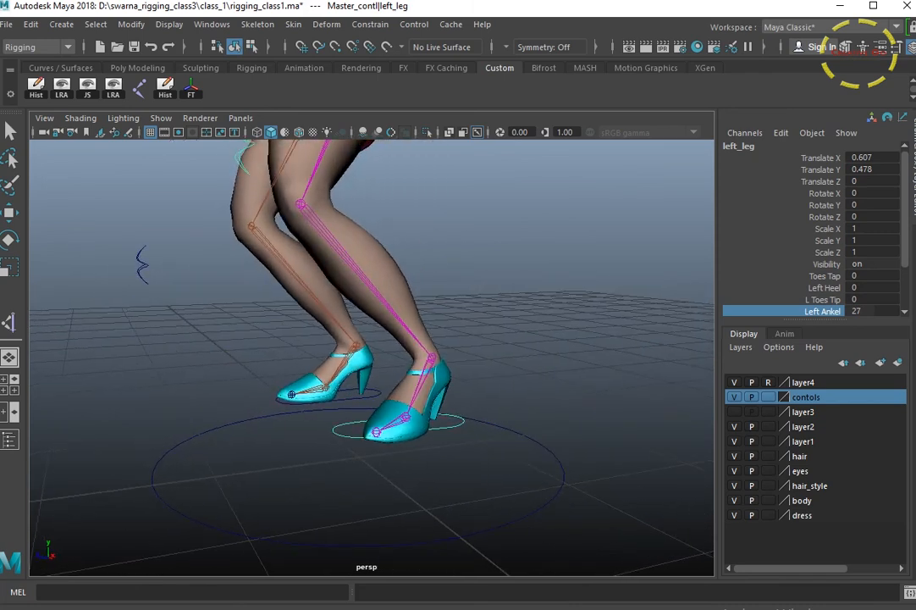
Undo the left_leg control's test moves and Left Ankel changes, and clear the selection
key("ctrl+z")
key("ctrl+z")
key("ctrl+z")
key("ctrl+z")
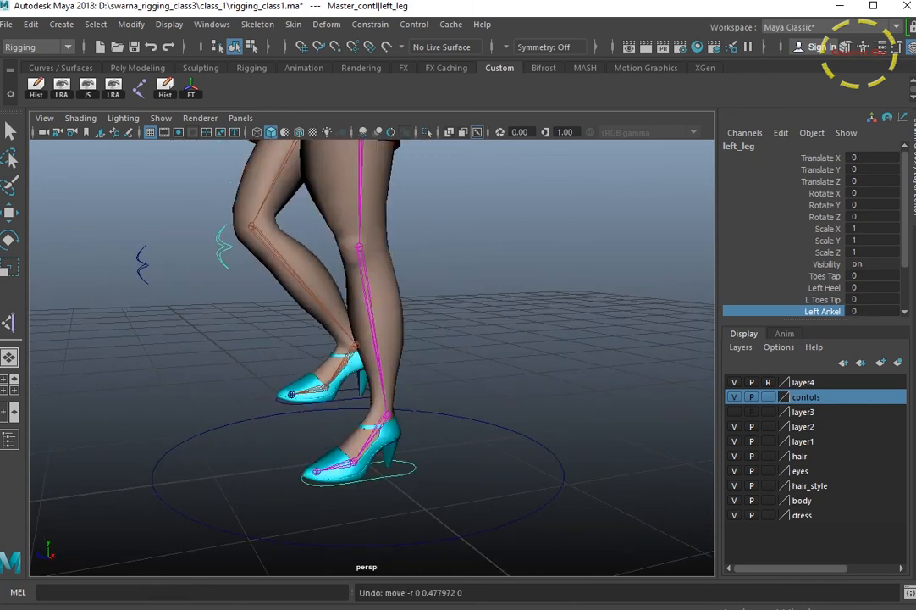
scroll(372, 325, "down", 3)
left_click_drag(372, 325, 370, 342, "alt")
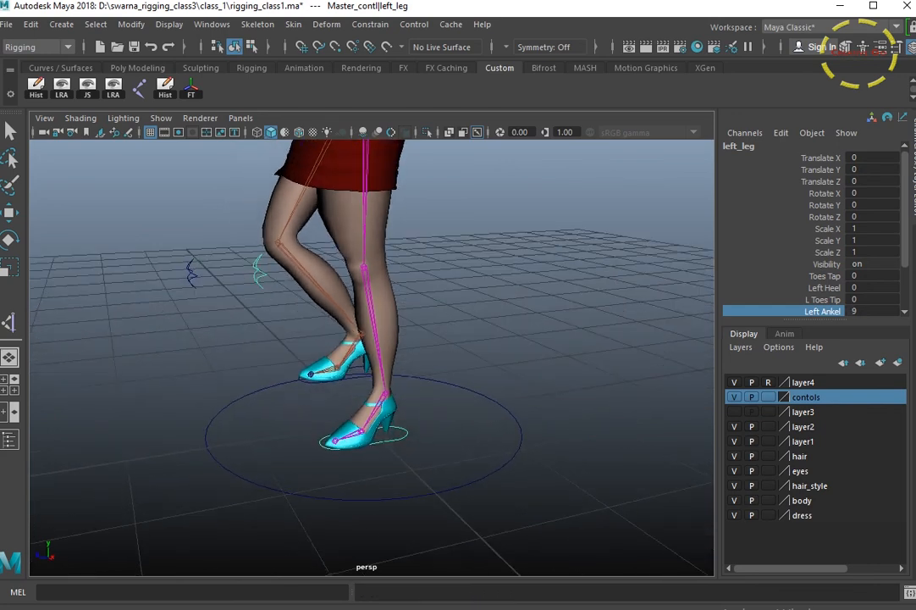
left_click(625, 226)
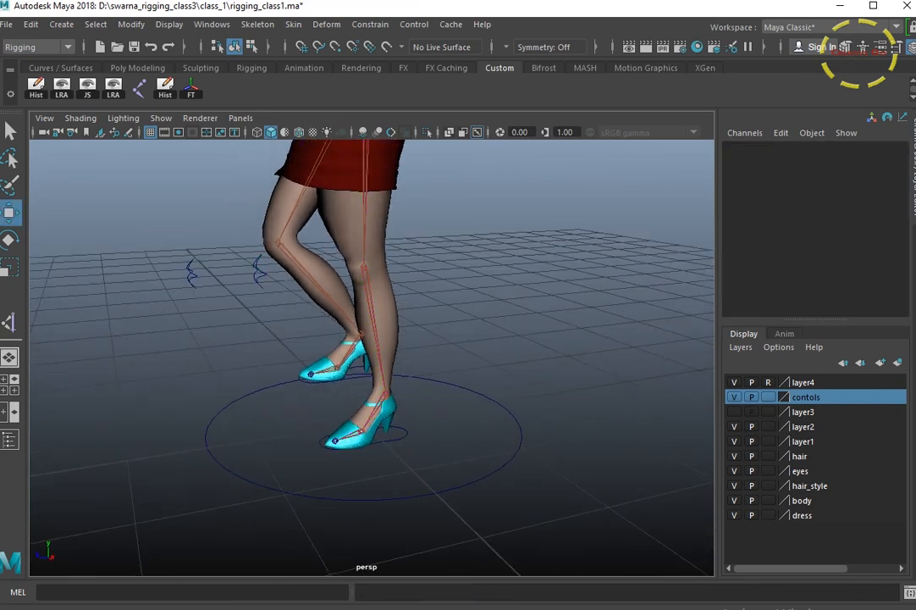
Select the left_leg control and show IK handles in the viewport again
left_click(406, 433)
scroll(398, 415, "up", 3)
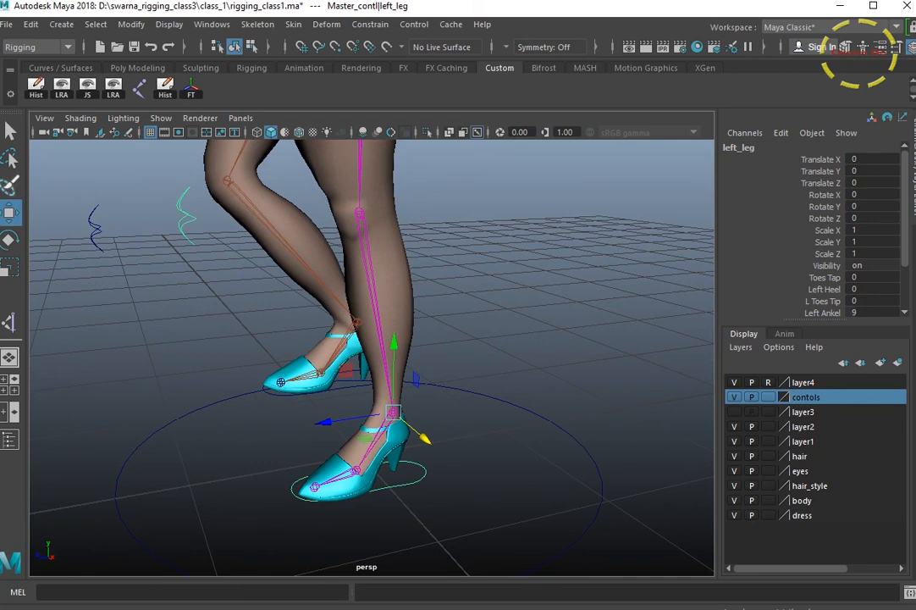
key("q")
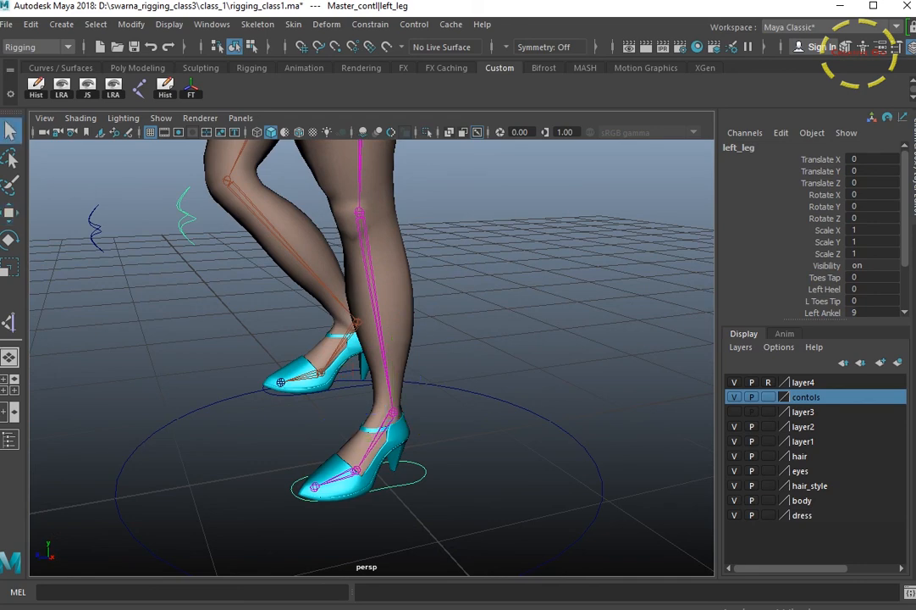
left_click(160, 117)
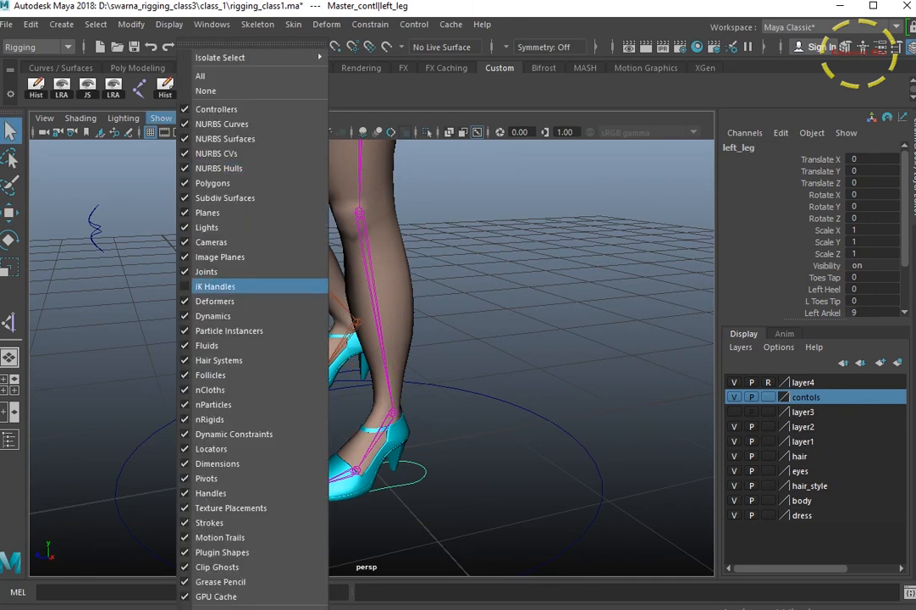
left_click(216, 286)
Examine the left leg's ankle IK handle, its pole vector constraint and the left_knee control
left_click(364, 394)
left_click_drag(354, 390, 401, 428)
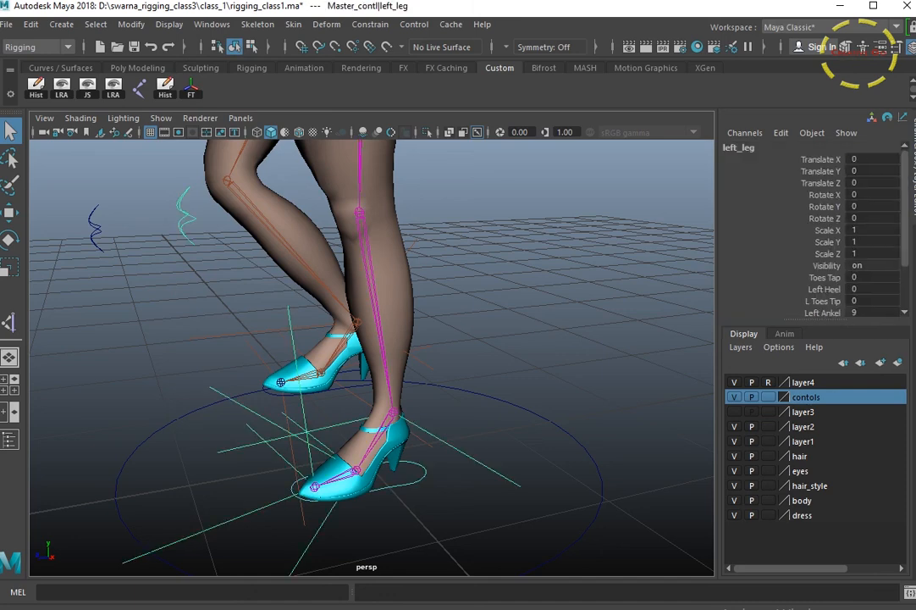
left_click_drag(411, 387, 381, 426, "shift")
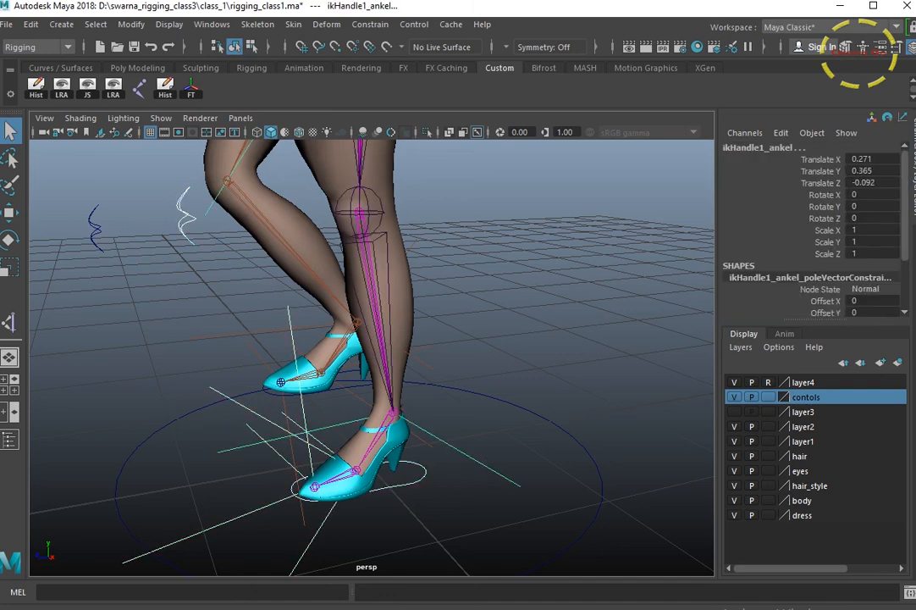
left_click(455, 498)
left_click_drag(455, 500, 399, 462)
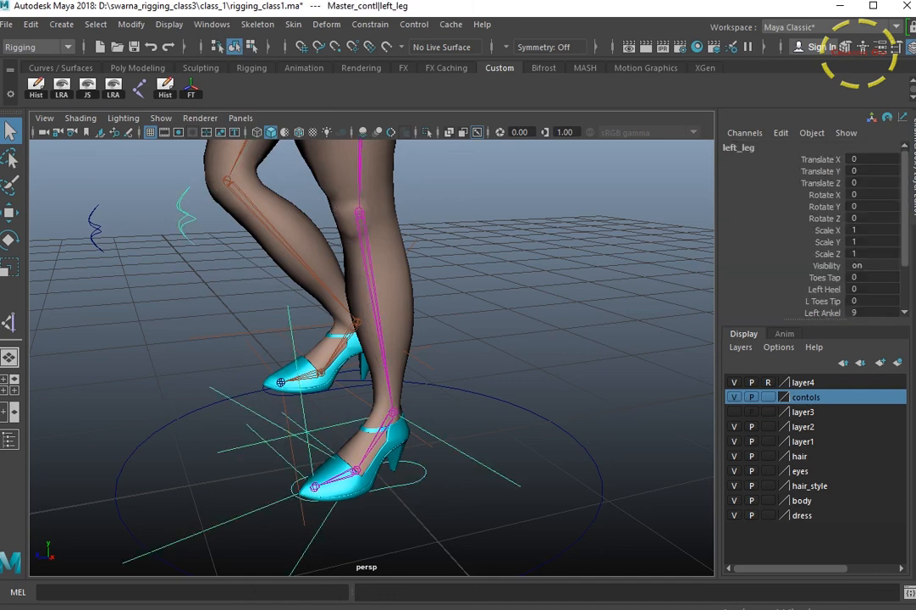
scroll(400, 423, "down", 5)
left_click_drag(400, 423, 491, 453, "alt")
scroll(491, 433, "up", 5)
scroll(508, 440, "down", 6)
scroll(400, 407, "up", 5)
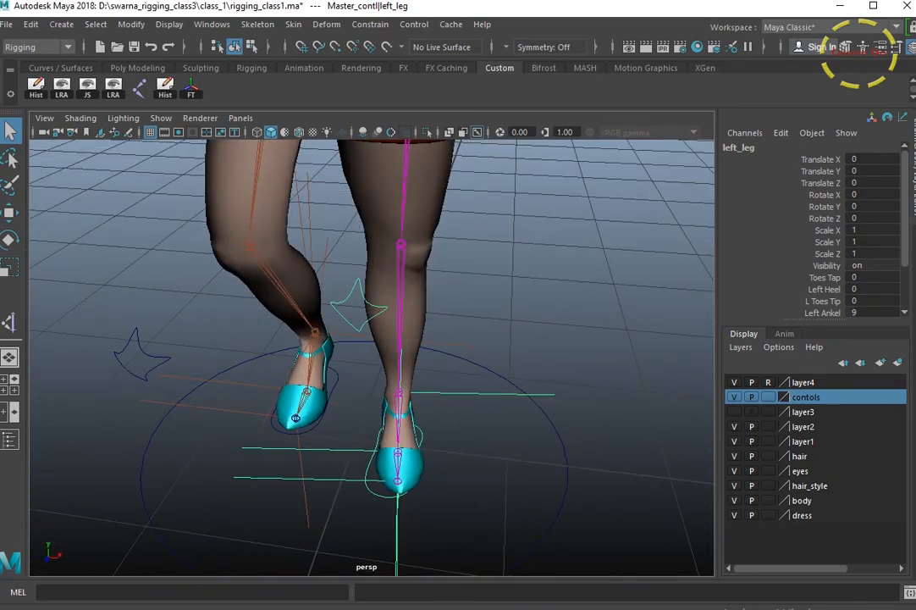
left_click_drag(343, 283, 364, 311)
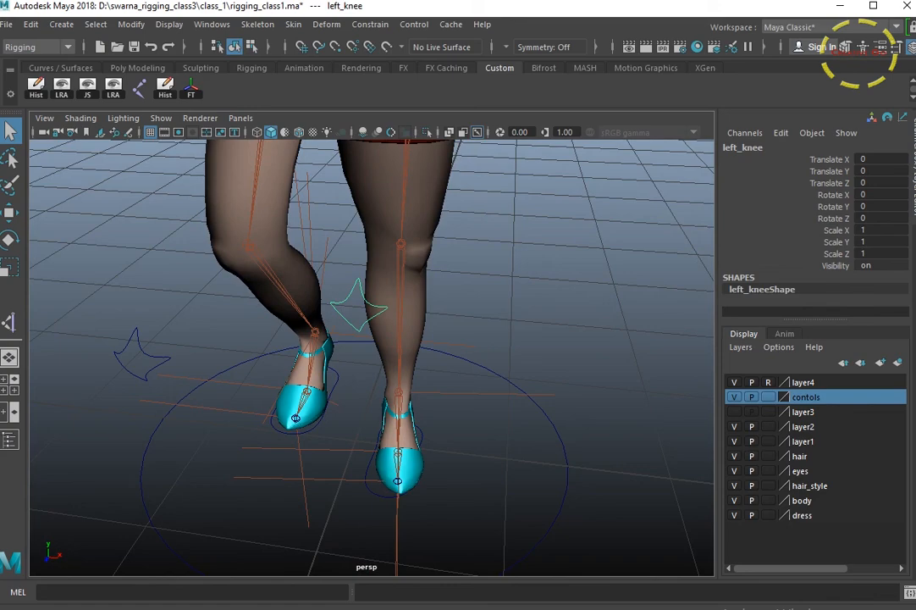
Move the Right_leg control upward and outward from the body to bend the right knee
left_click(337, 381)
key("w")
left_click_drag(315, 331, 176, 243)
Test the Right_knee control by moving it behind the leg to about -0.464, 0.158, -0.504, and undo the move
scroll(176, 243, "down", 4)
middle_click_drag(211, 264, 269, 271, "alt")
left_click_drag(173, 246, 364, 275, "alt")
left_click_drag(499, 334, 394, 297)
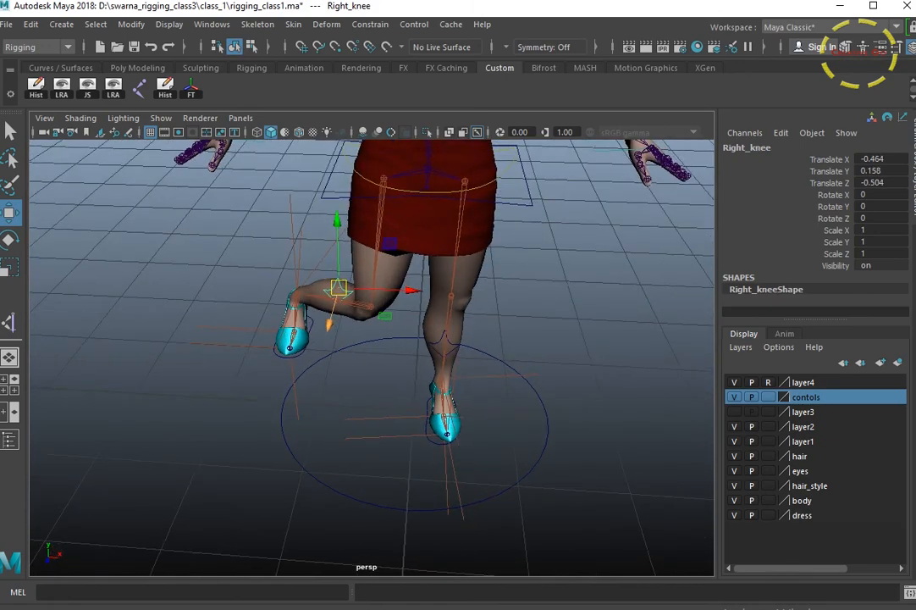
key("ctrl+z")
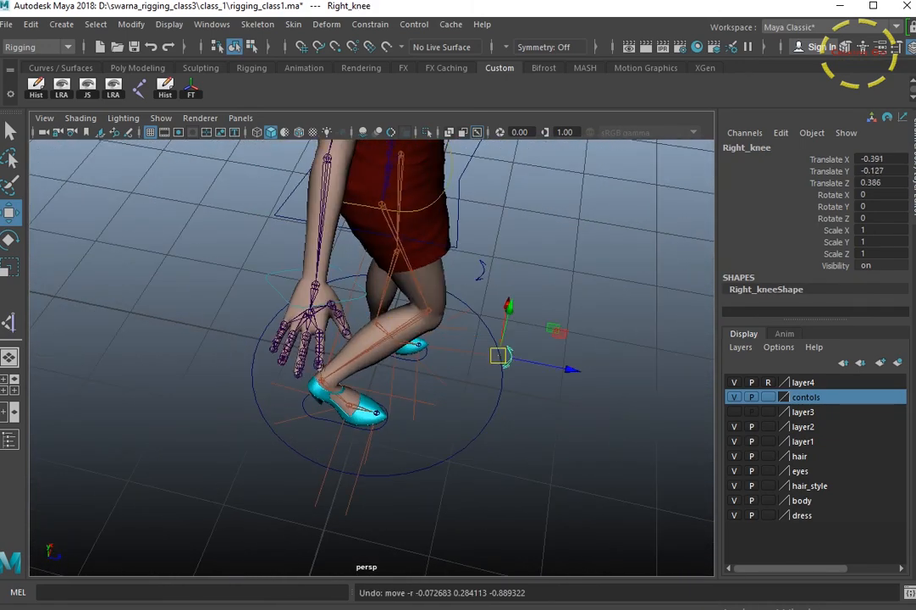